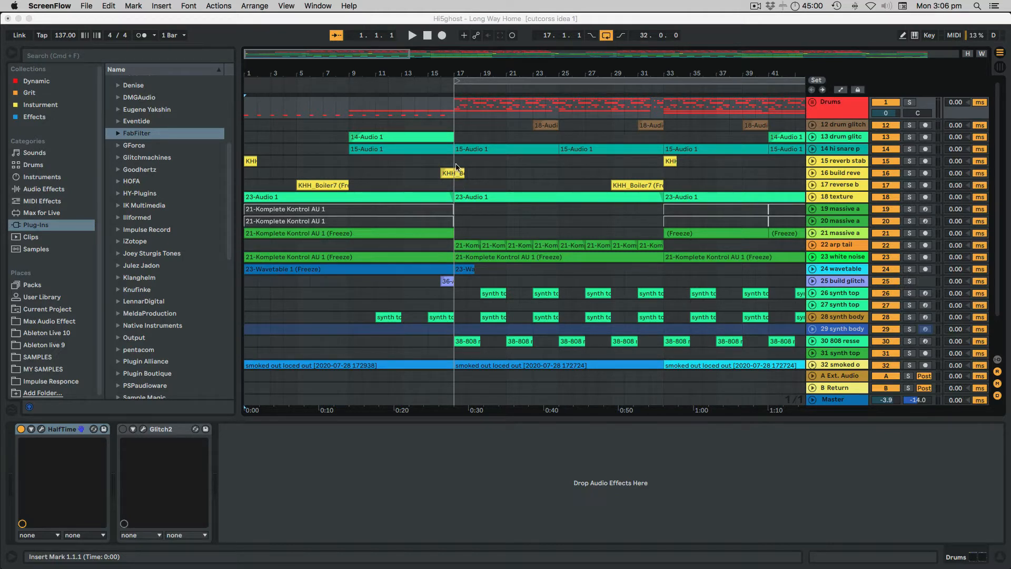
# Play the arrangement from bar 17 and extend the loop's end to bar 81.
pyautogui.click(425, 38)
pyautogui.press('space')
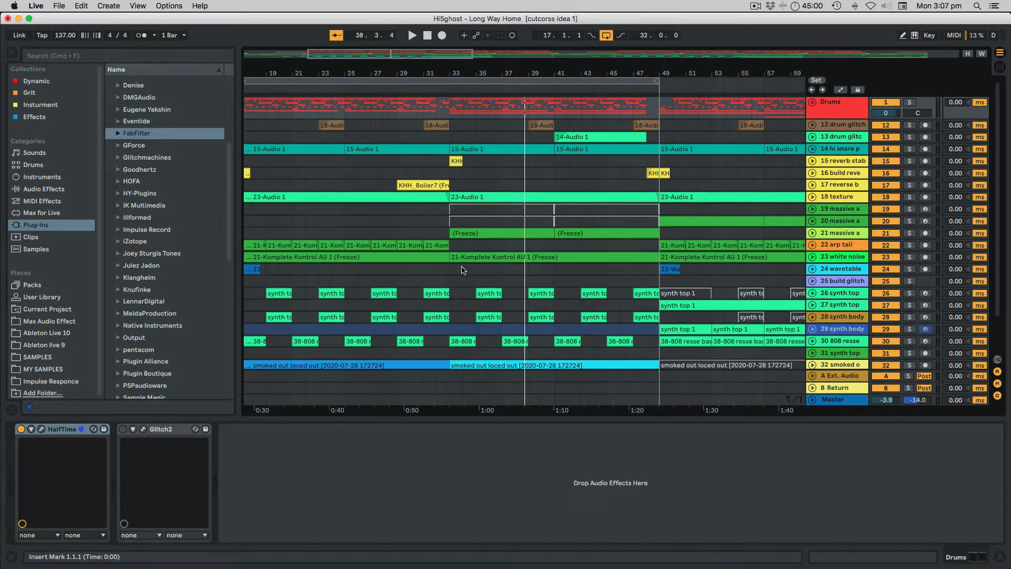
pyautogui.scroll(-5, 531, 258)
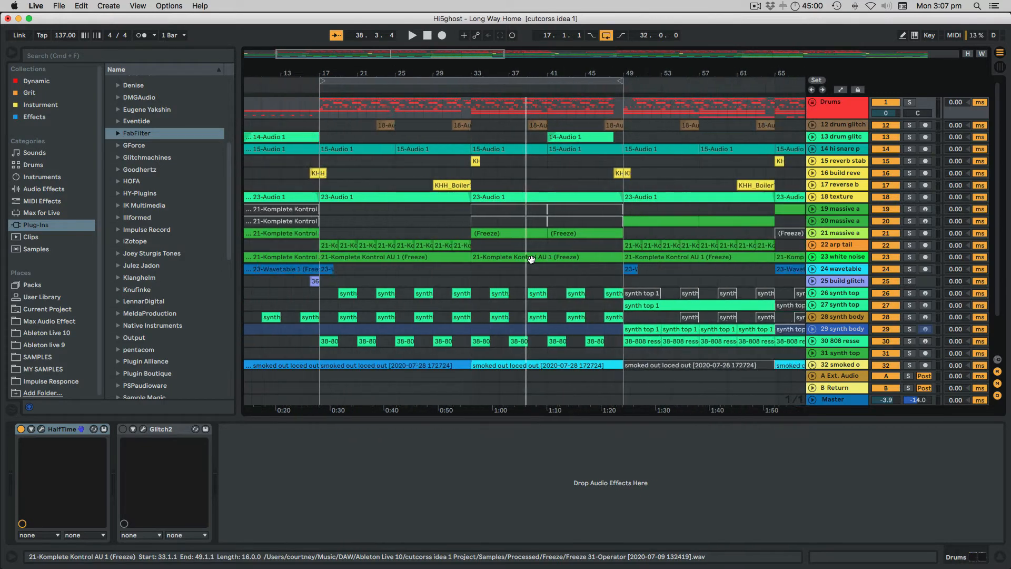
pyautogui.scroll(-2, 530, 258)
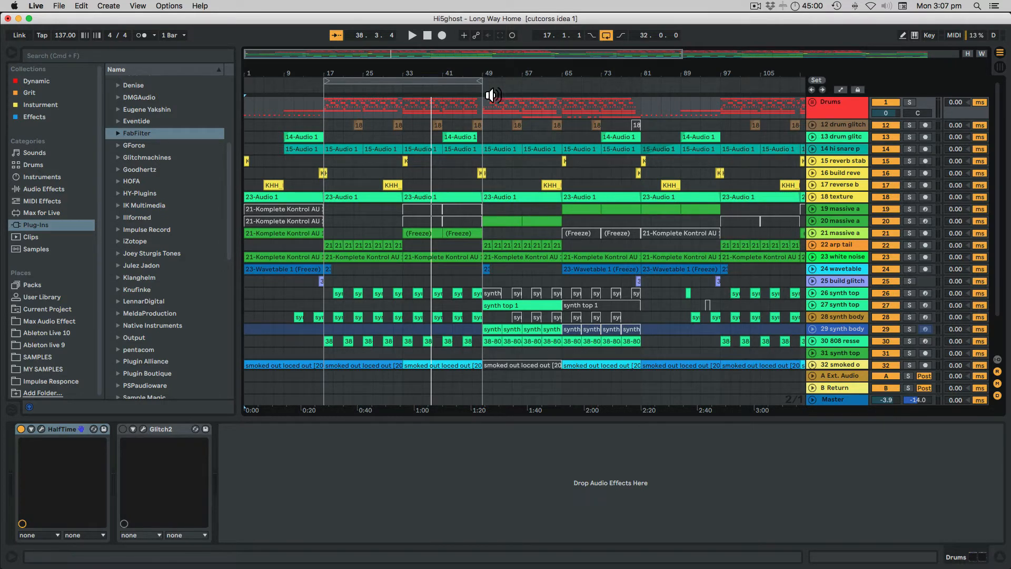
pyautogui.moveTo(483, 85); pyautogui.dragTo(642, 86)
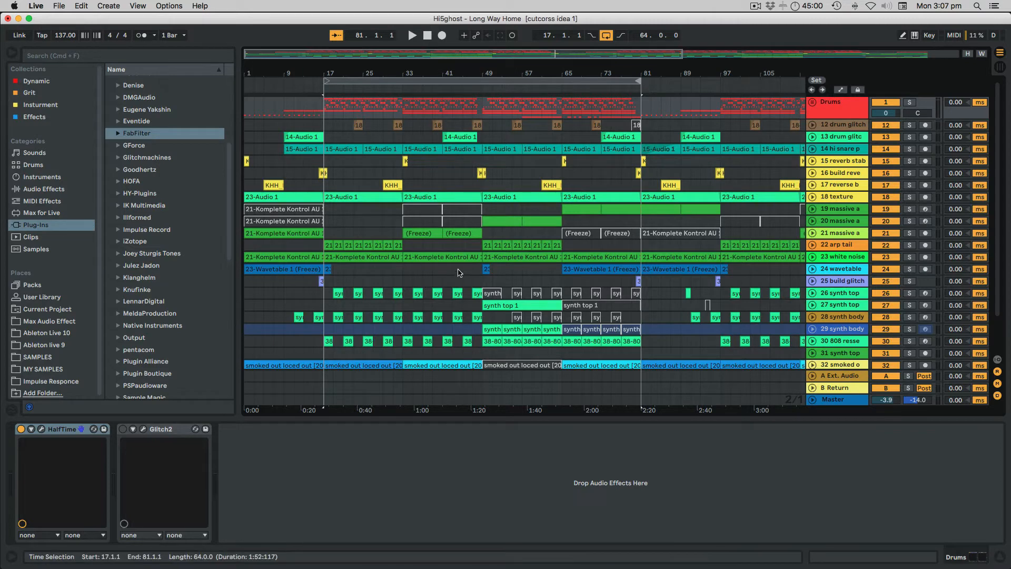
# Solo the 26 synth top and 28 synth body tracks, play them from bar 19, and unsolo both.
pyautogui.click(910, 294)
pyautogui.click(909, 316)
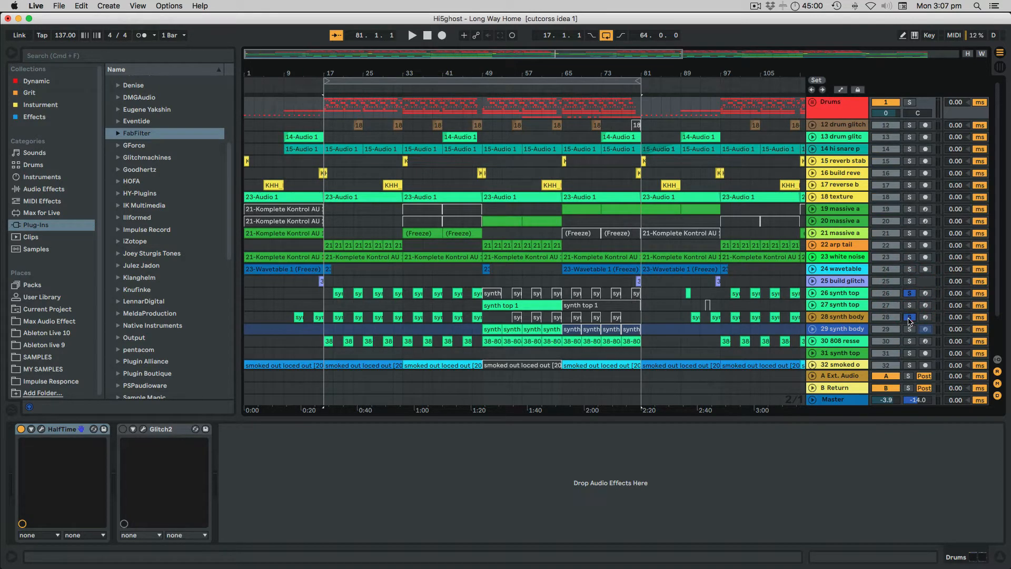
pyautogui.click(332, 305)
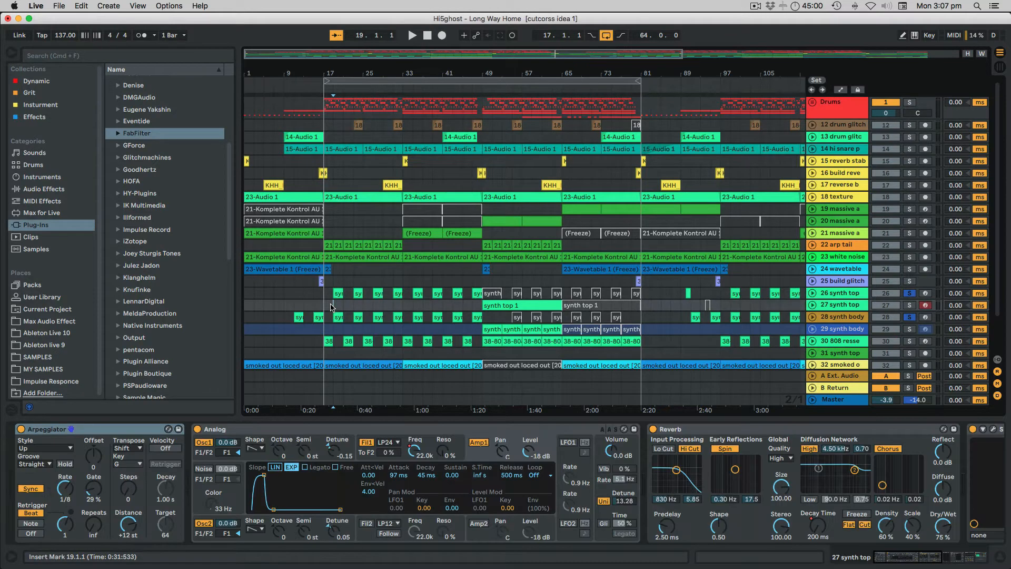
pyautogui.press('space')
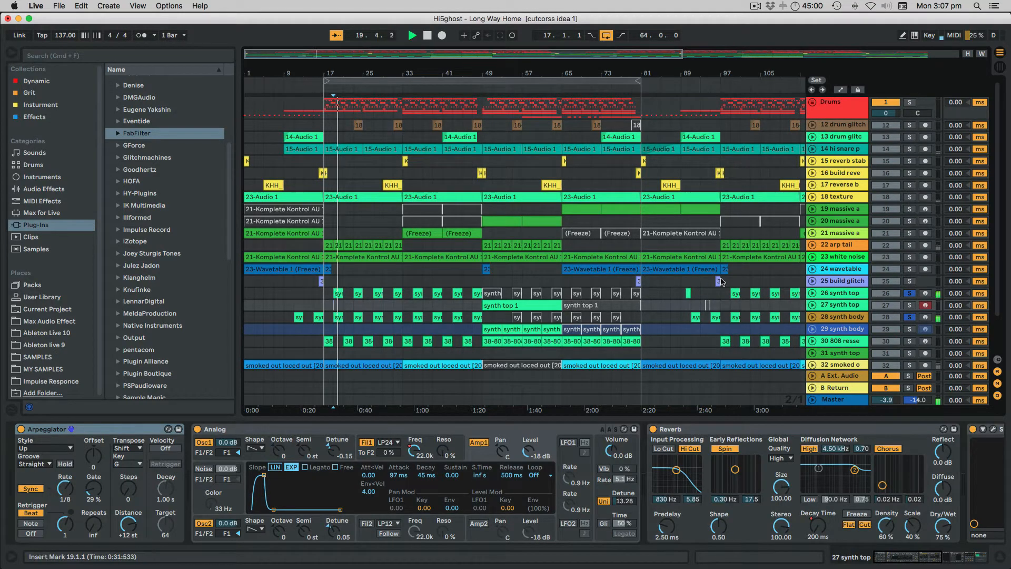
pyautogui.click(909, 294)
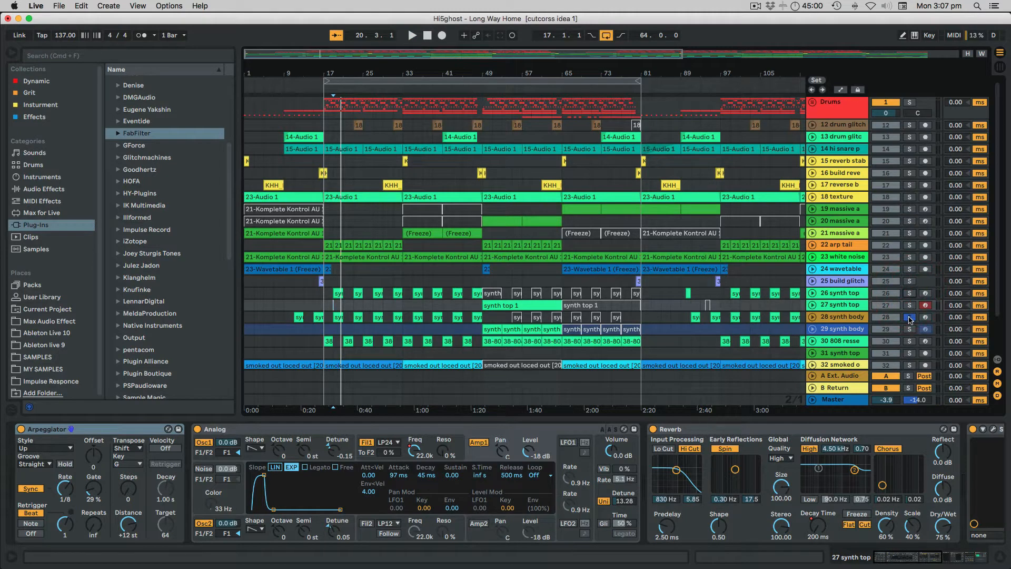
pyautogui.click(909, 318)
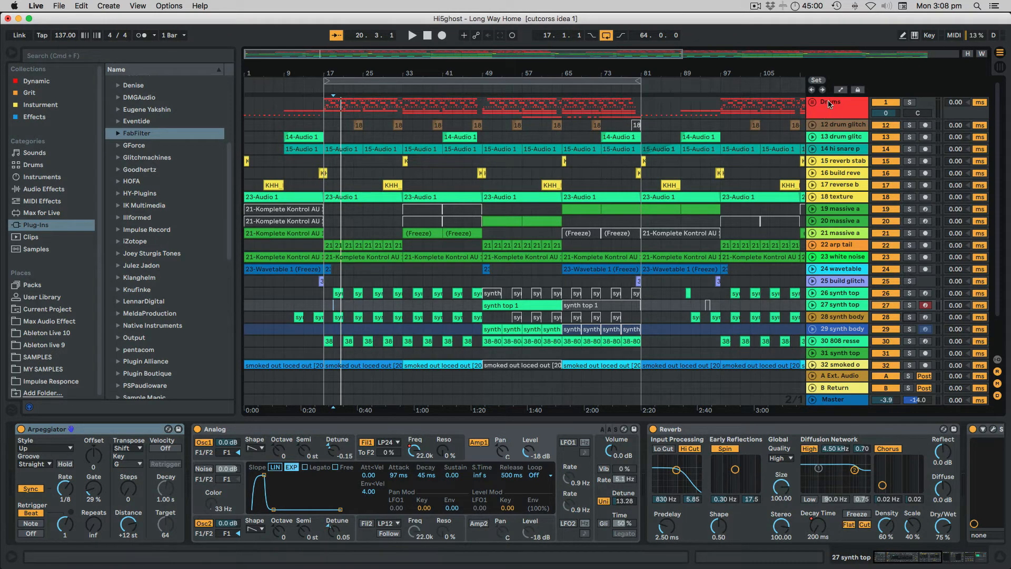
# Solo and unfold the Drums group, and shorten the loop to end at bar 49.
pyautogui.click(909, 102)
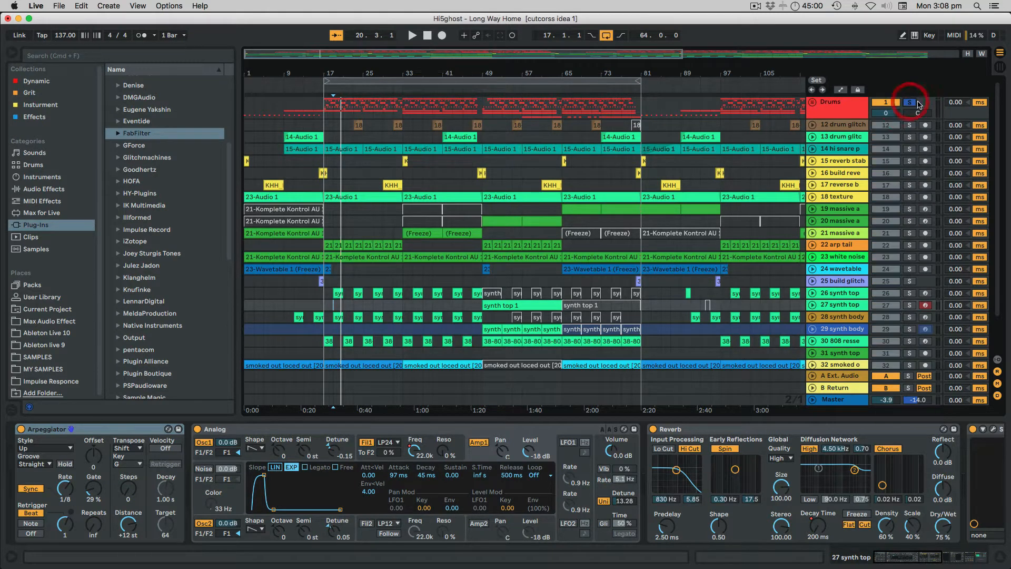
pyautogui.click(812, 101)
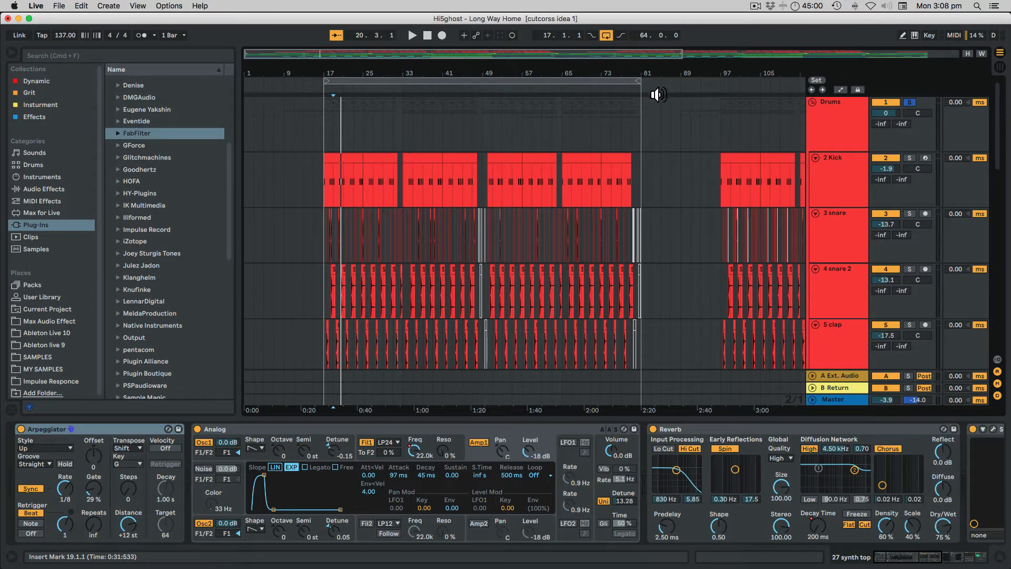
pyautogui.moveTo(640, 82); pyautogui.dragTo(482, 100)
# Play the soloed drums from bar 17.
pyautogui.scroll(5, 416, 235)
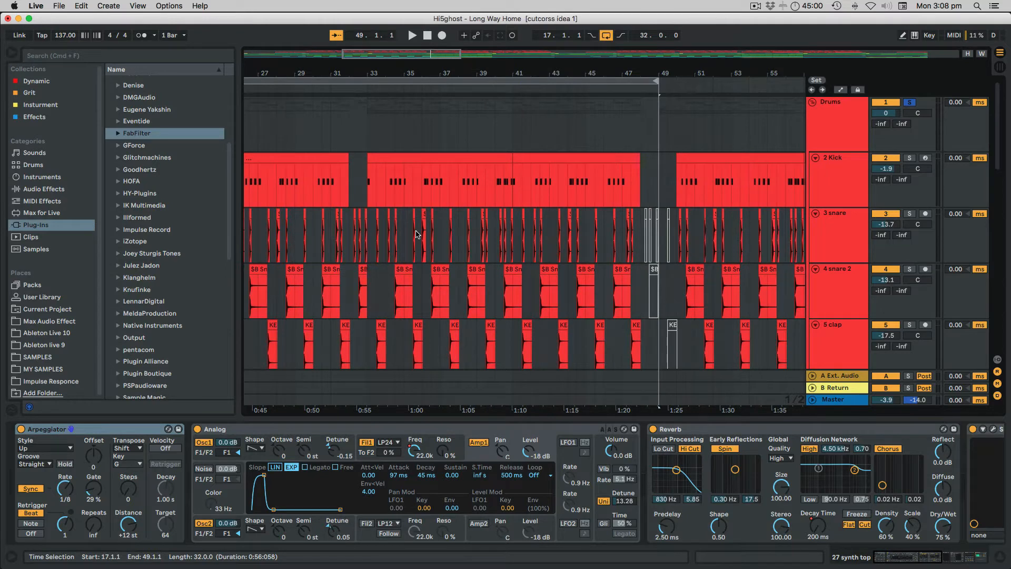
pyautogui.hscroll(-5, 416, 235)
pyautogui.click(310, 227)
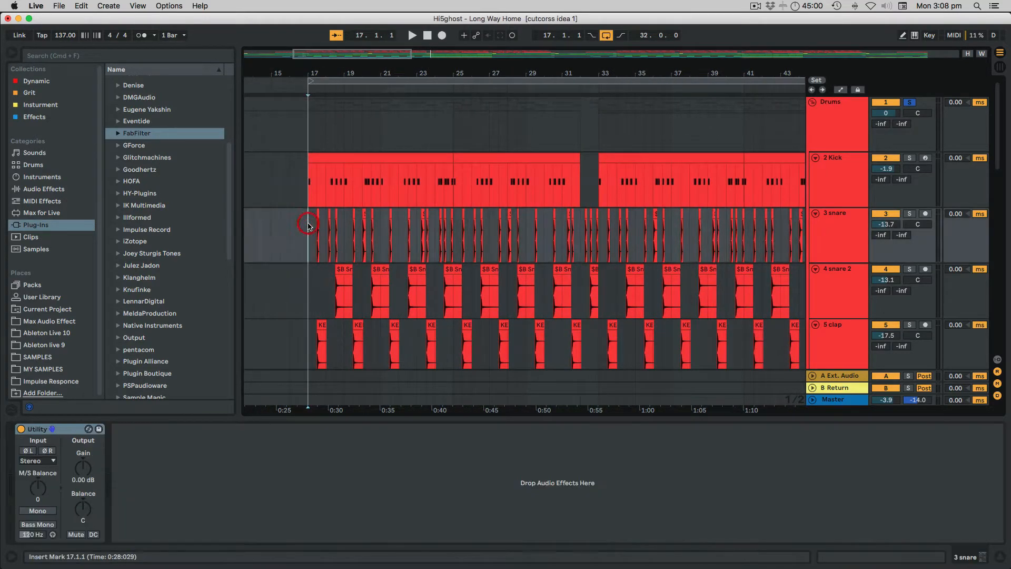
pyautogui.press('space')
pyautogui.press('-')
pyautogui.press('-')
pyautogui.press('-')
pyautogui.press('-')
pyautogui.press('-')
pyautogui.press('-')
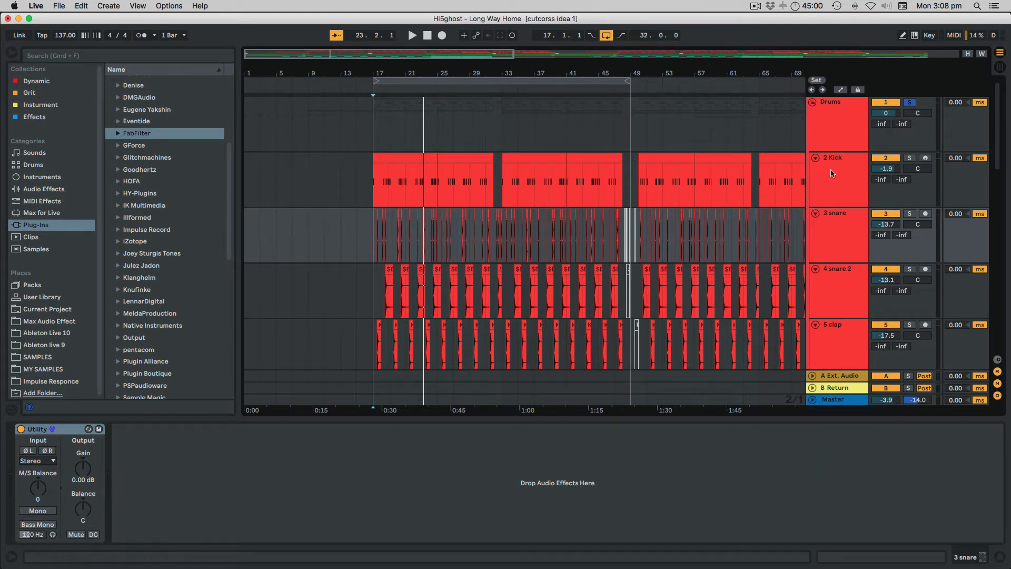
# Examine the sample waveform and the Pitch/Osc envelope settings of the Kick template on the 2 Kick track.
pyautogui.click(851, 174)
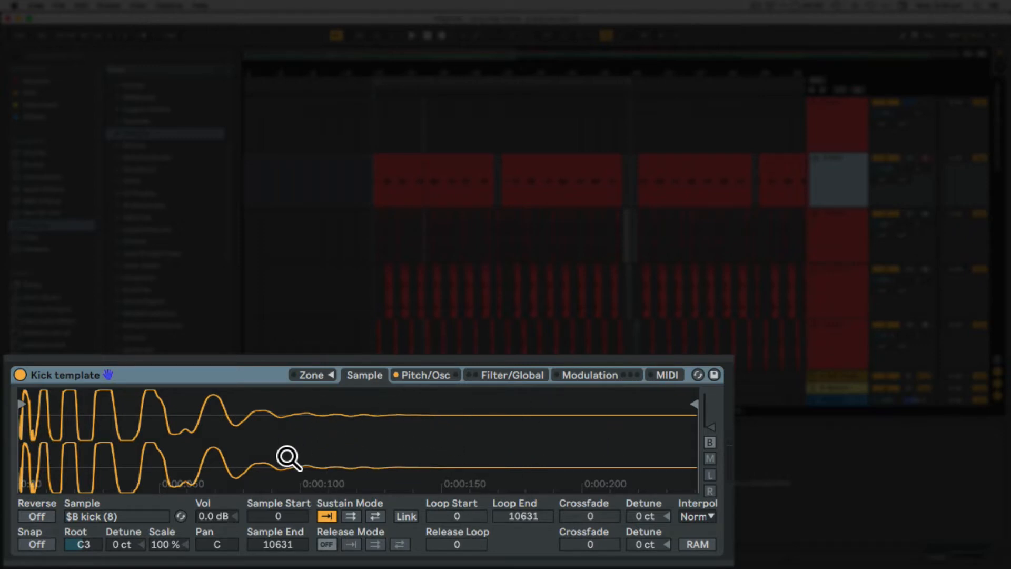
pyautogui.click(421, 374)
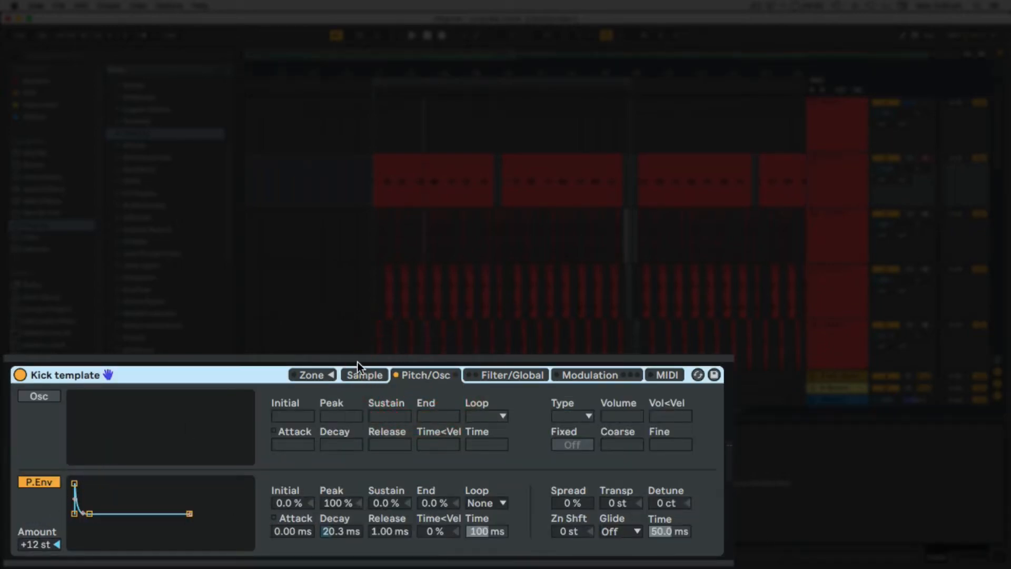
pyautogui.click(365, 373)
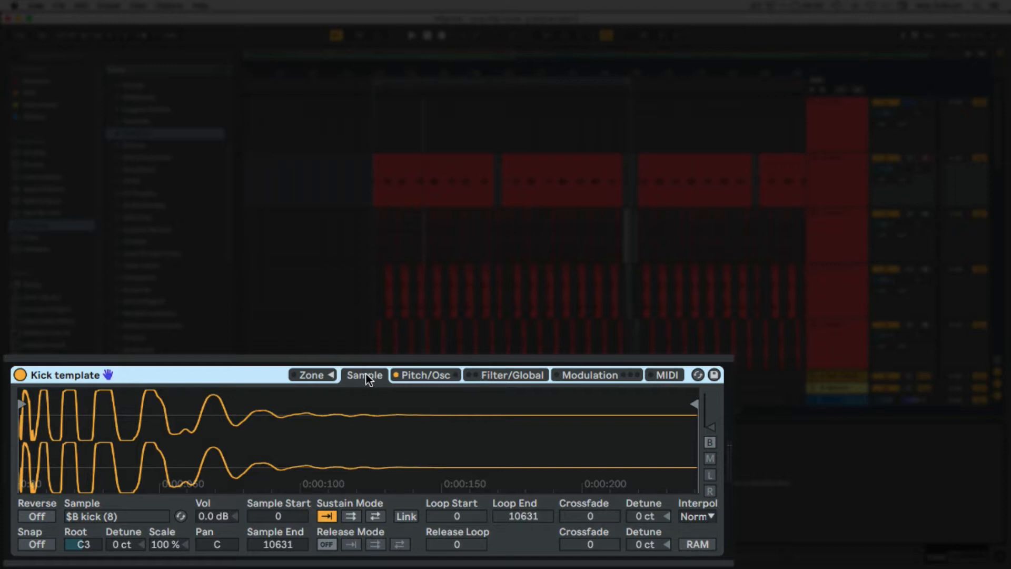
pyautogui.click(430, 375)
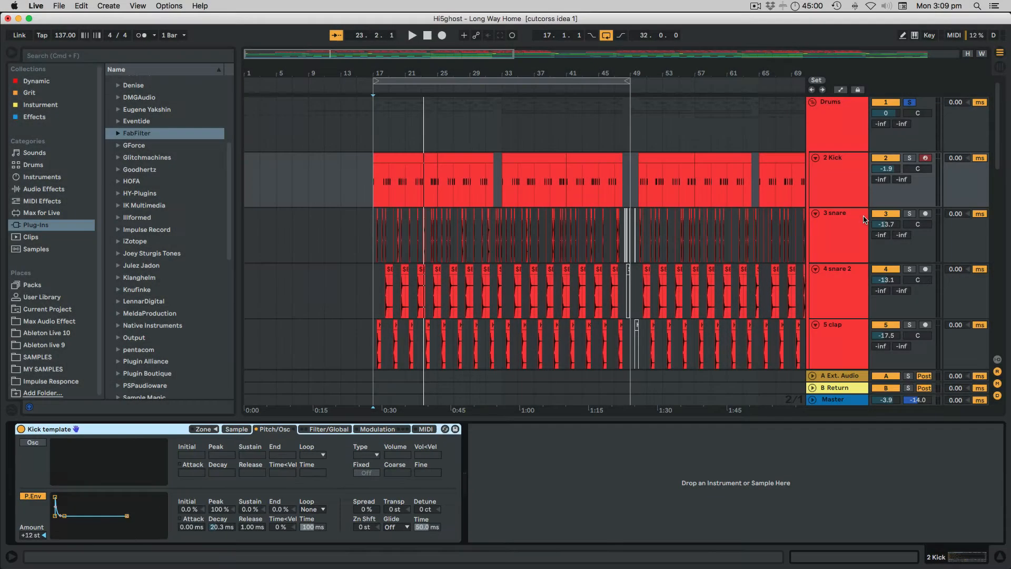
# Show the device chain of the 8 midi hi hats track in the Drums group.
pyautogui.scroll(-4, 838, 247)
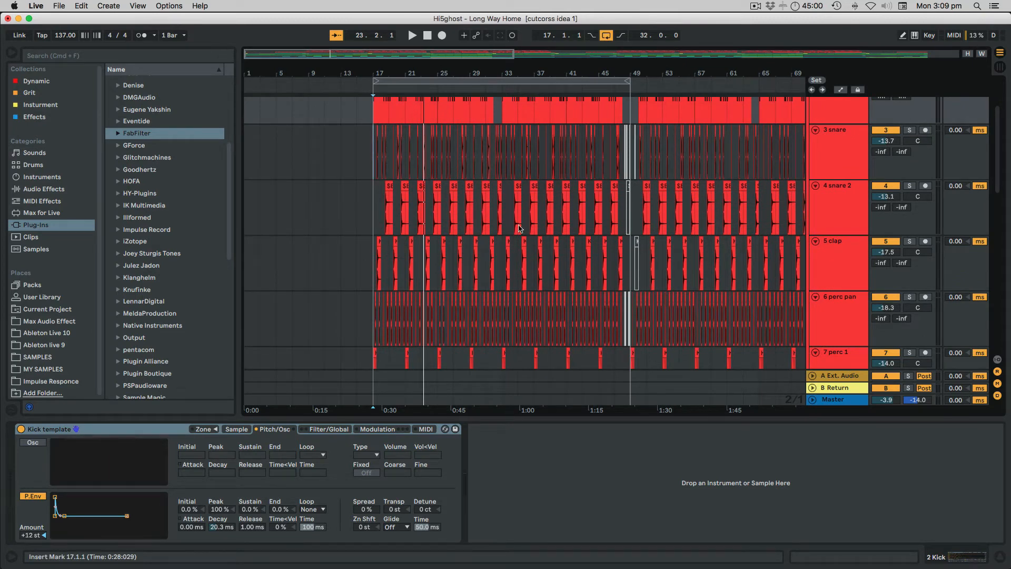
pyautogui.scroll(-2, 604, 237)
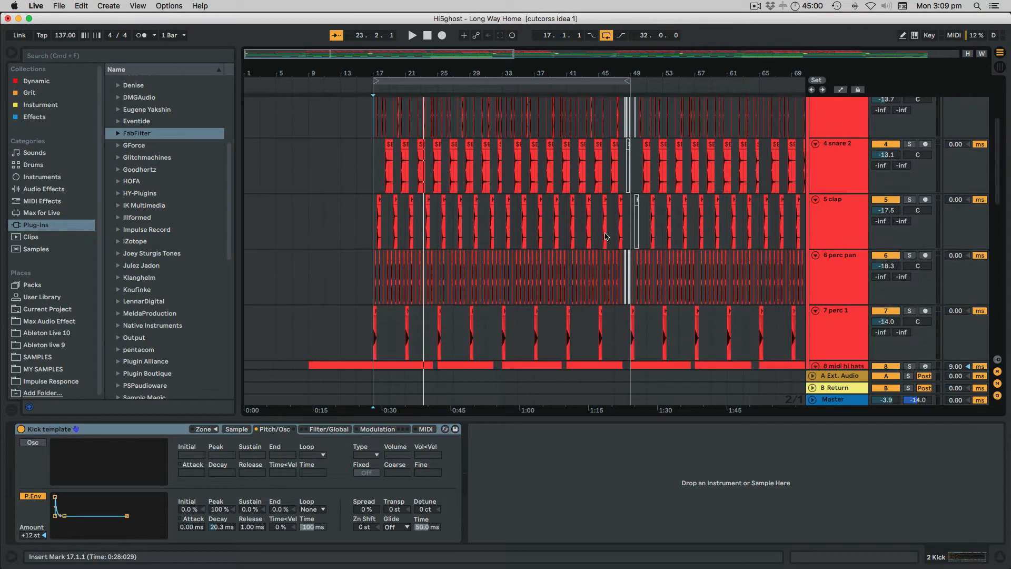
pyautogui.scroll(-4, 605, 237)
pyautogui.scroll(-3, 605, 237)
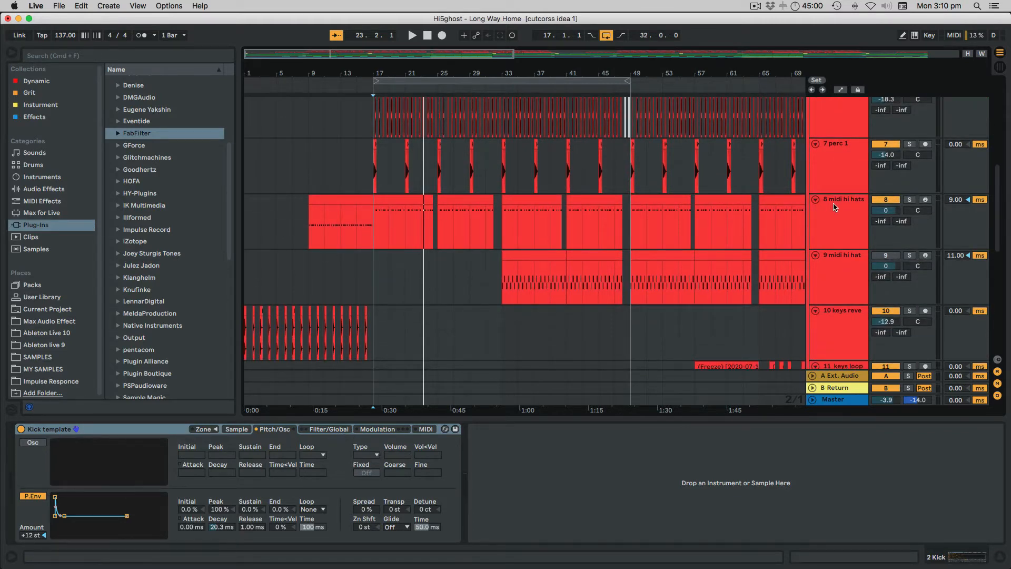
pyautogui.click(836, 216)
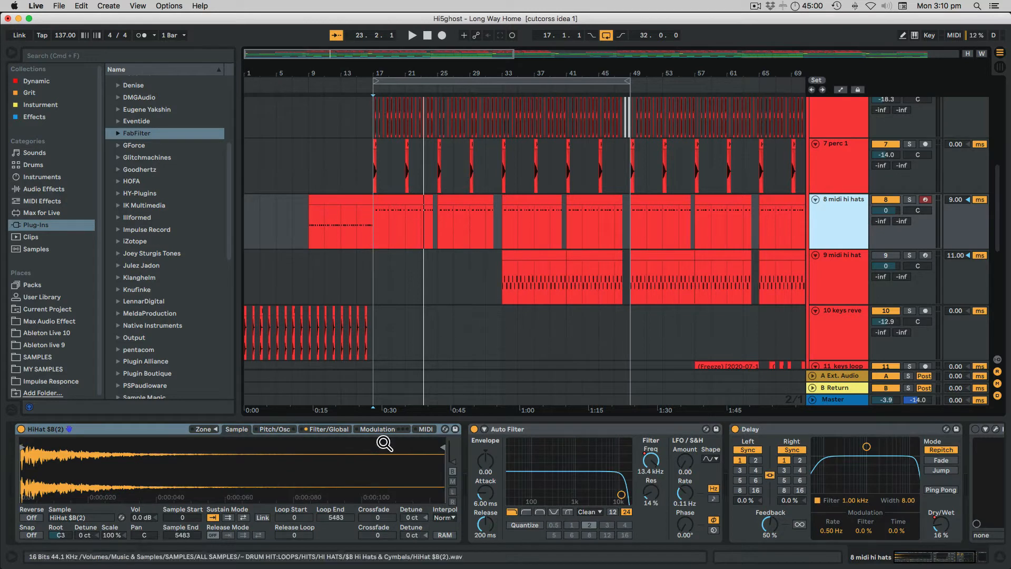
# Solo the 8 midi hi hats track and play its clip from bar 17 while reviewing its Auto Filter and Delay.
pyautogui.click(910, 201)
pyautogui.click(390, 199)
pyautogui.press('space')
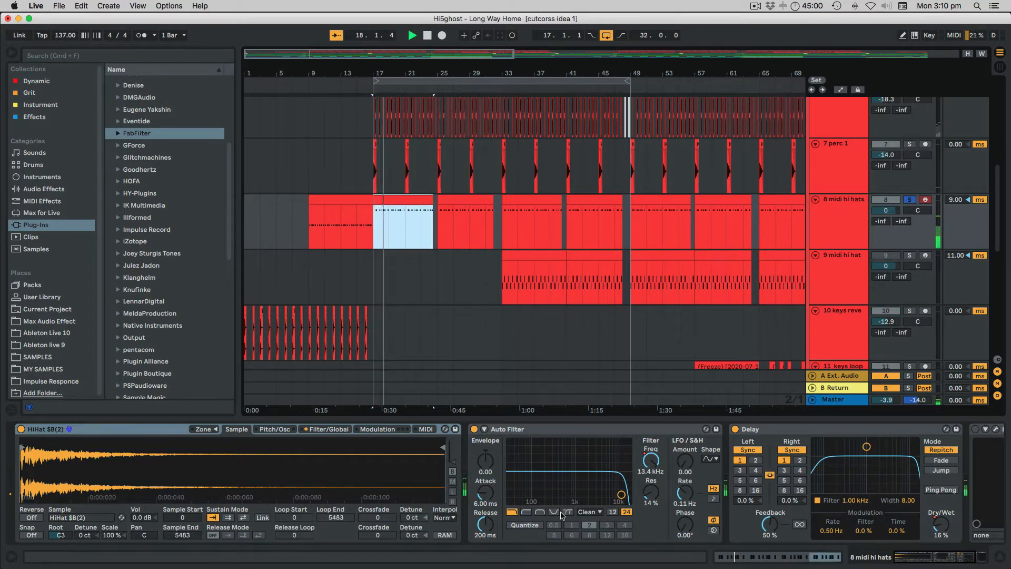
pyautogui.hscroll(5, 488, 504)
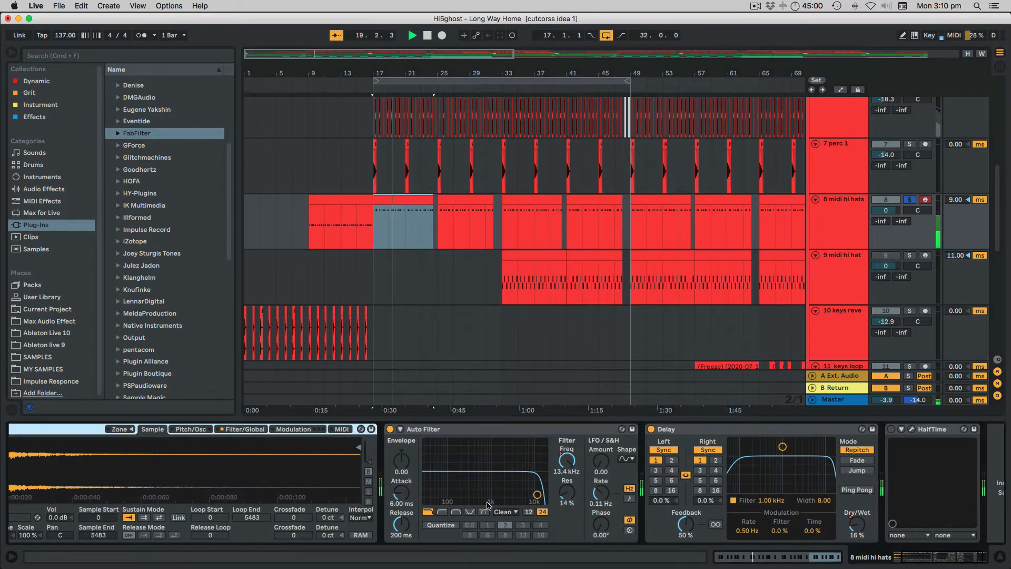
pyautogui.hscroll(-5, 489, 504)
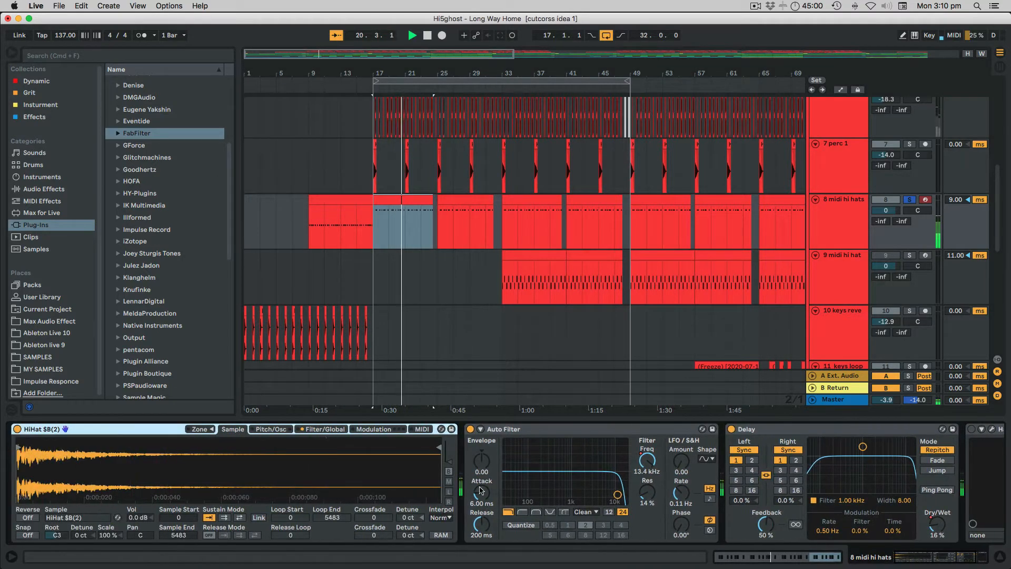
pyautogui.click(907, 205)
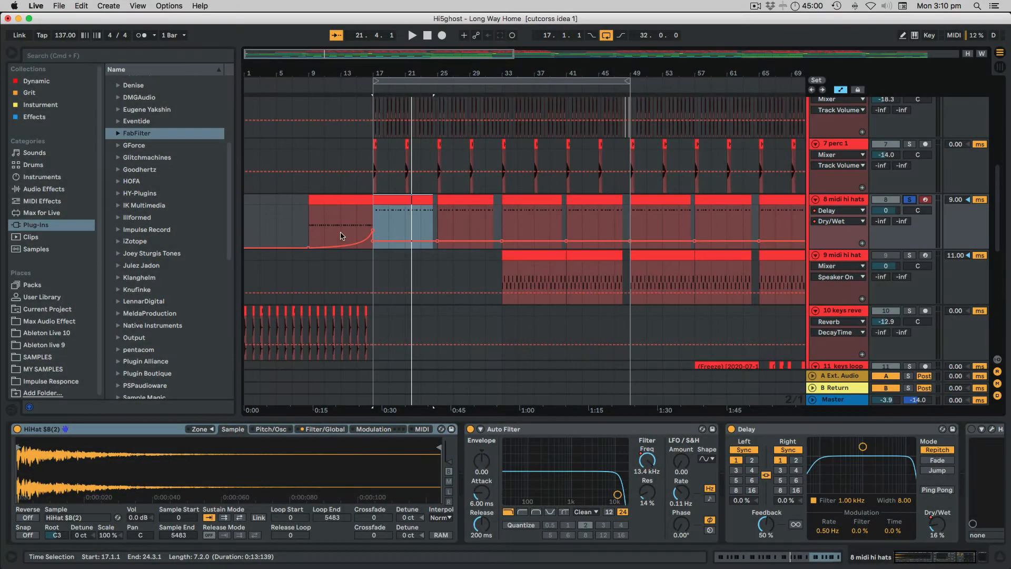
# Play the hi-hats from bar 13 with automation shown to hear the Delay Dry/Wet curve.
pyautogui.click(341, 235)
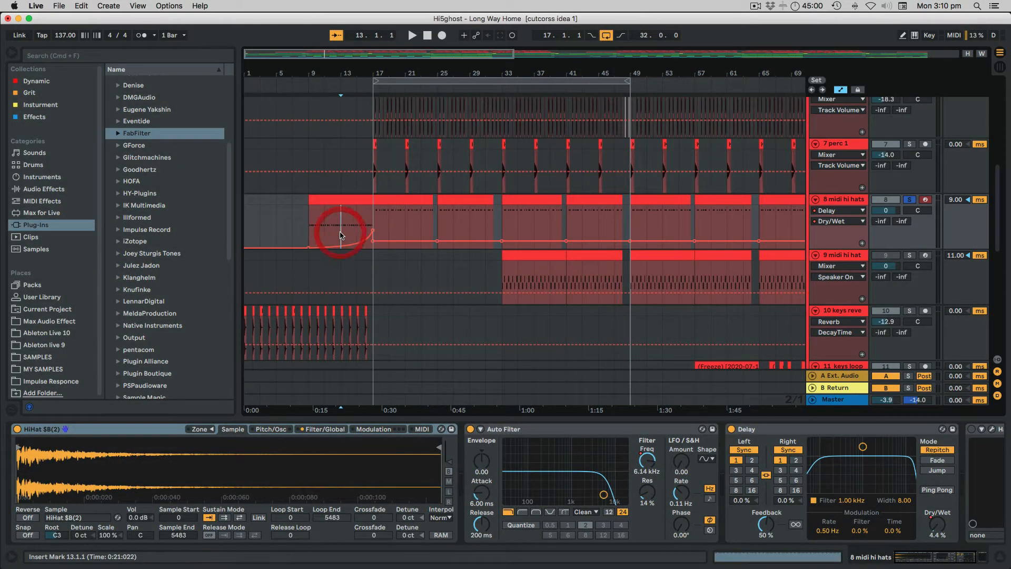
pyautogui.press('space')
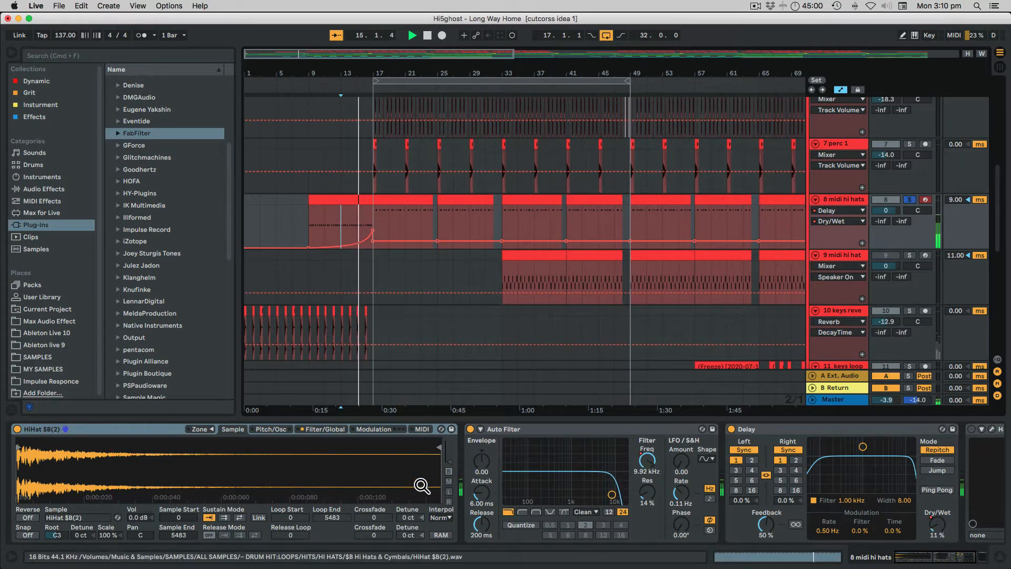
pyautogui.hscroll(3, 618, 481)
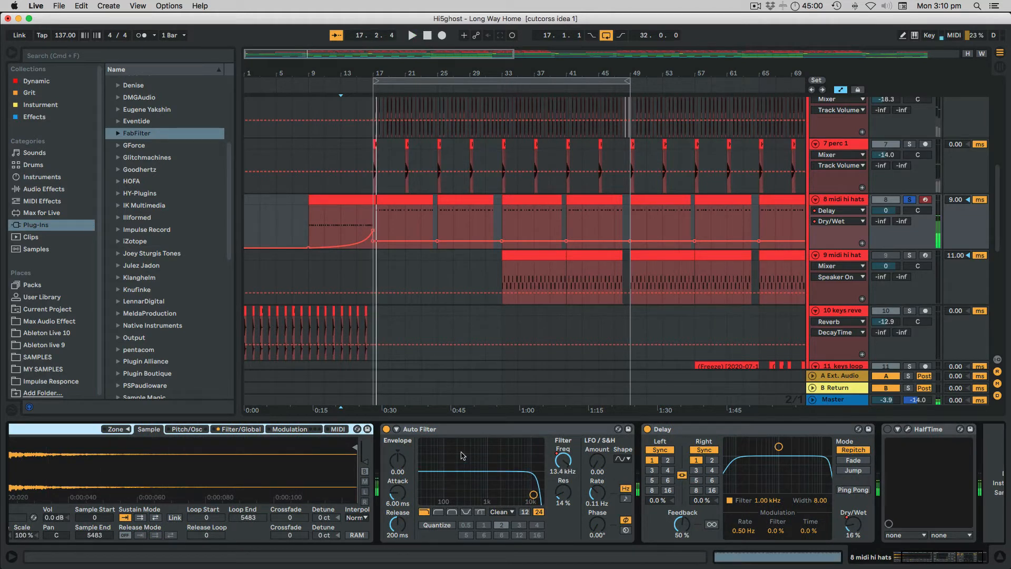
pyautogui.click(345, 228)
pyautogui.press('space')
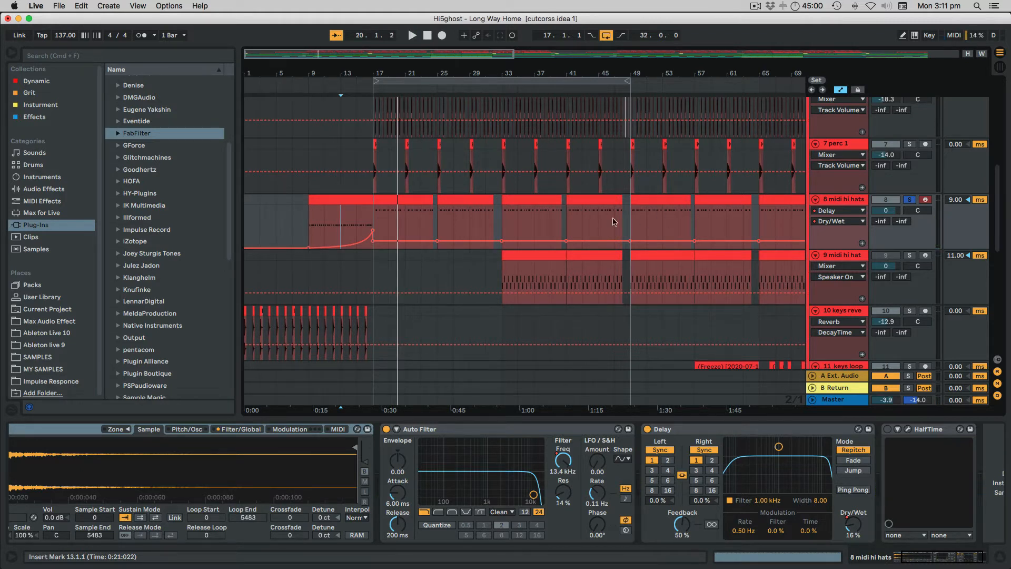
# Unsolo the 8 midi hi hats track and hide the automation lanes.
pyautogui.click(910, 199)
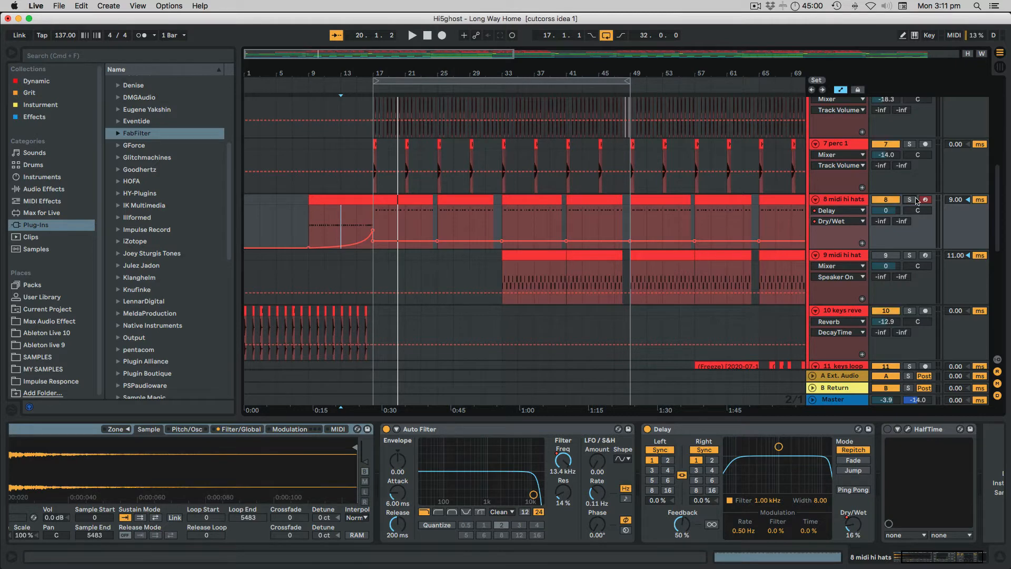
pyautogui.press('a')
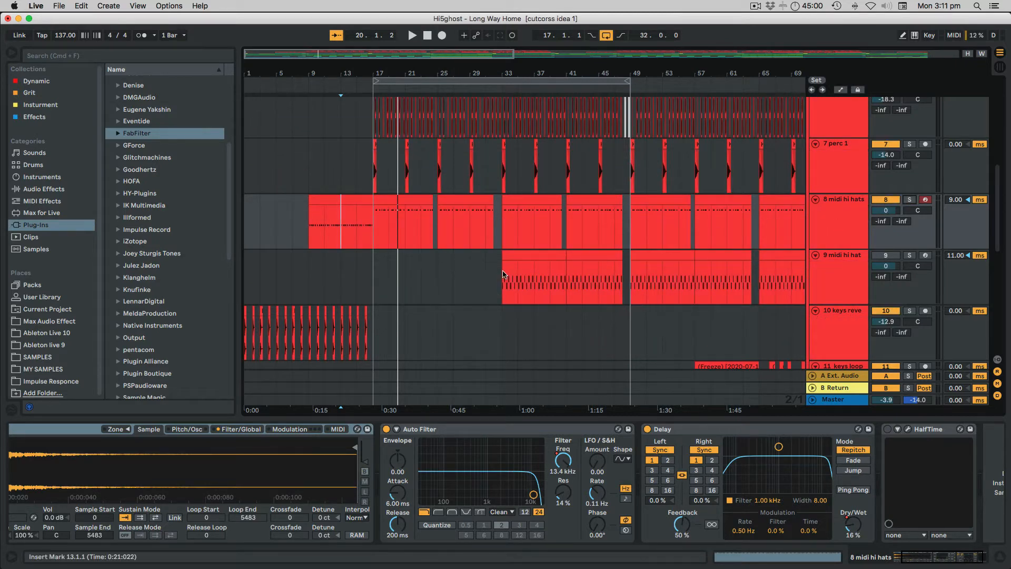
# Solo the 9 midi hi hat track, play it from bar 33, and unsolo it.
pyautogui.click(831, 264)
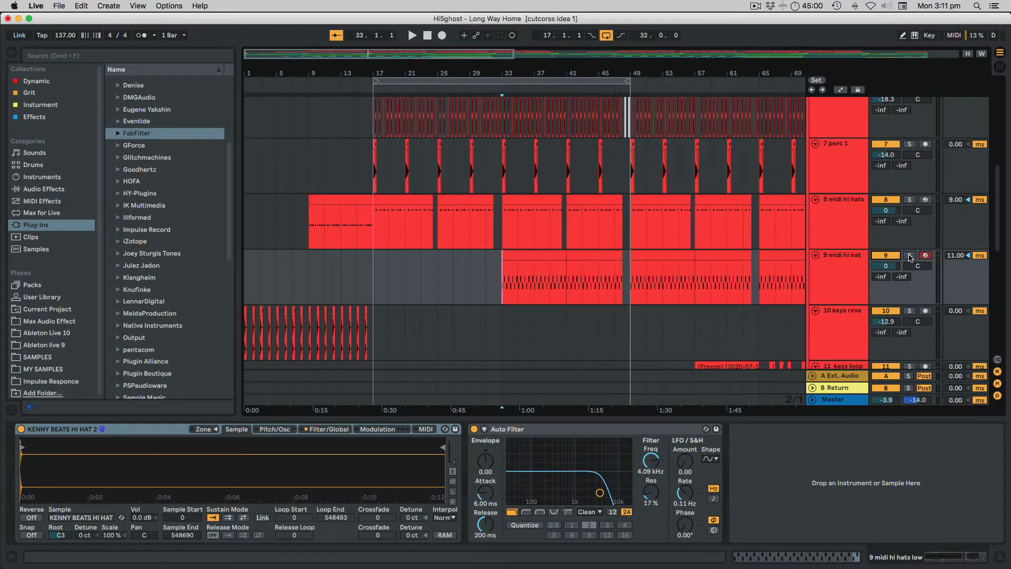
pyautogui.click(909, 255)
pyautogui.press('space')
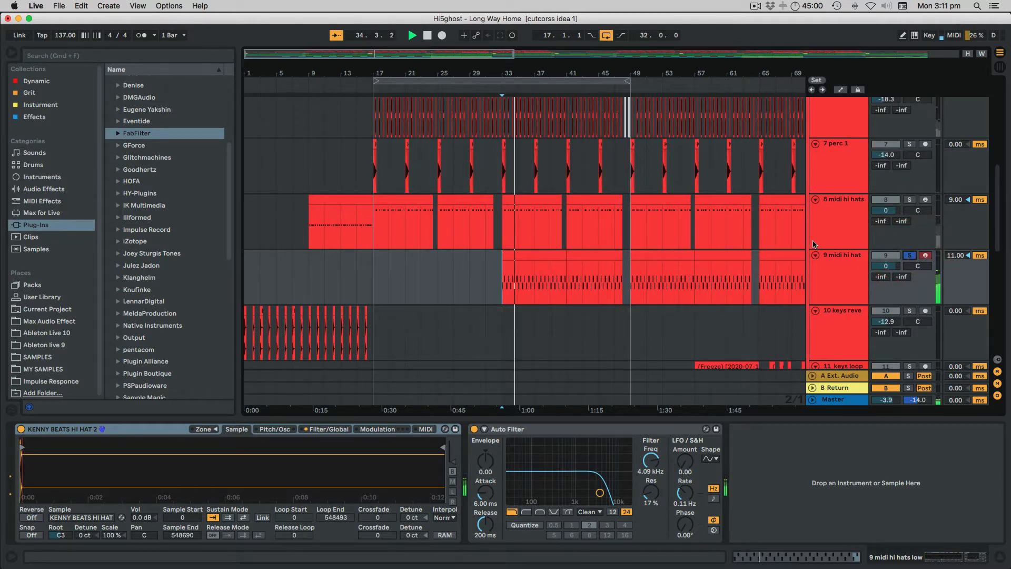
pyautogui.click(909, 255)
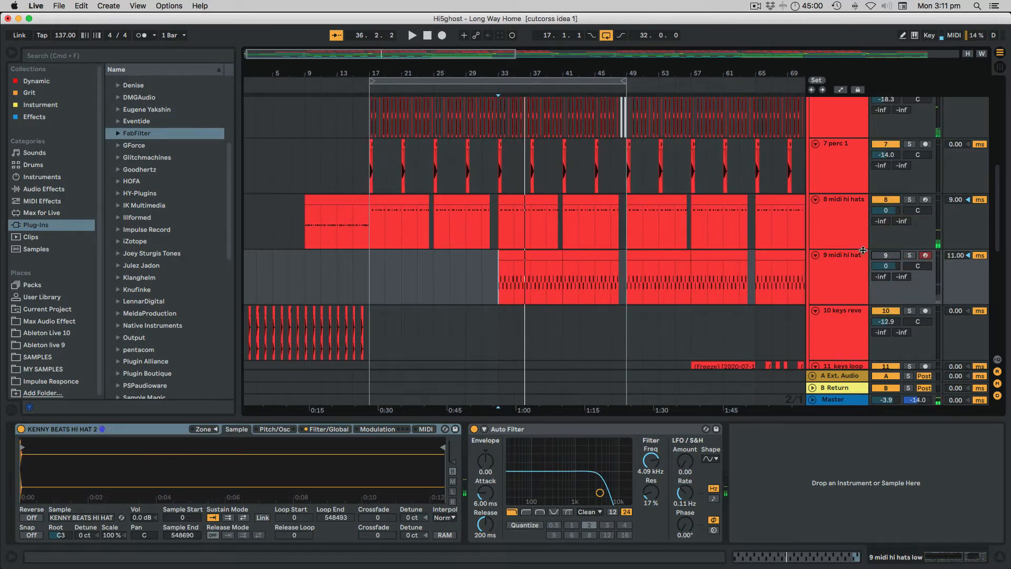
# Solo the Drums group track.
pyautogui.scroll(-10, 647, 245)
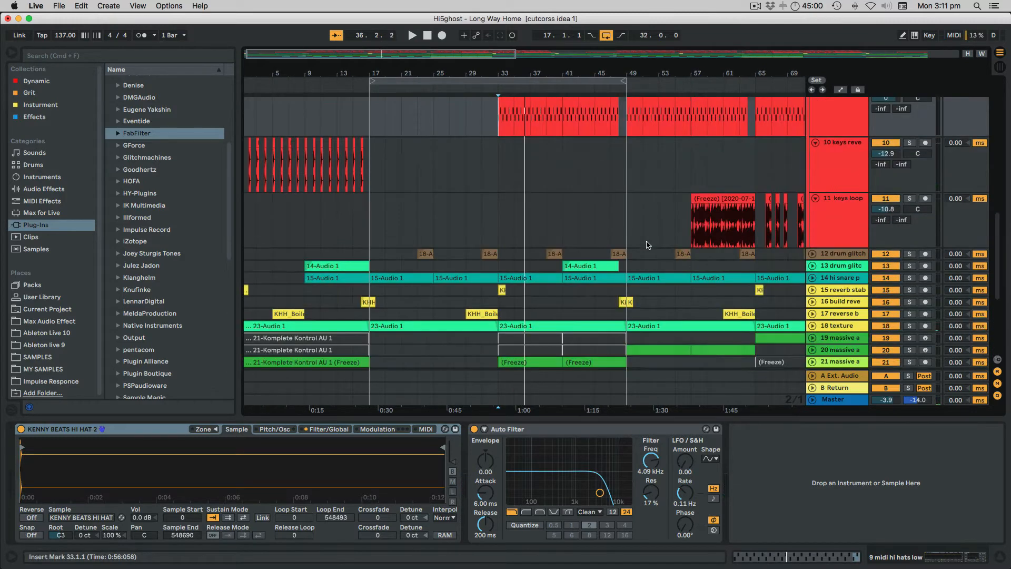
pyautogui.scroll(4, 566, 243)
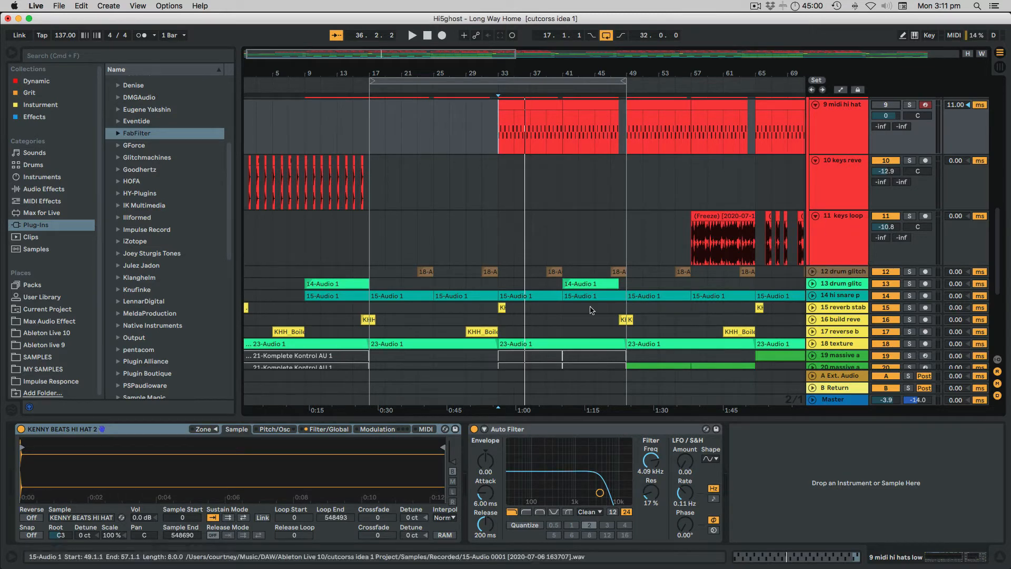
pyautogui.scroll(5, 427, 214)
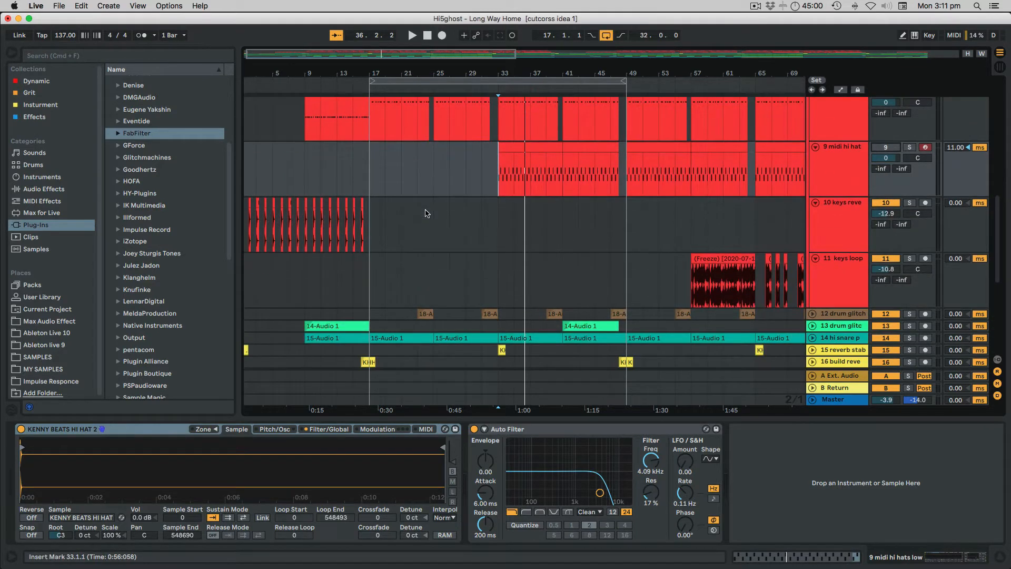
pyautogui.scroll(15, 427, 214)
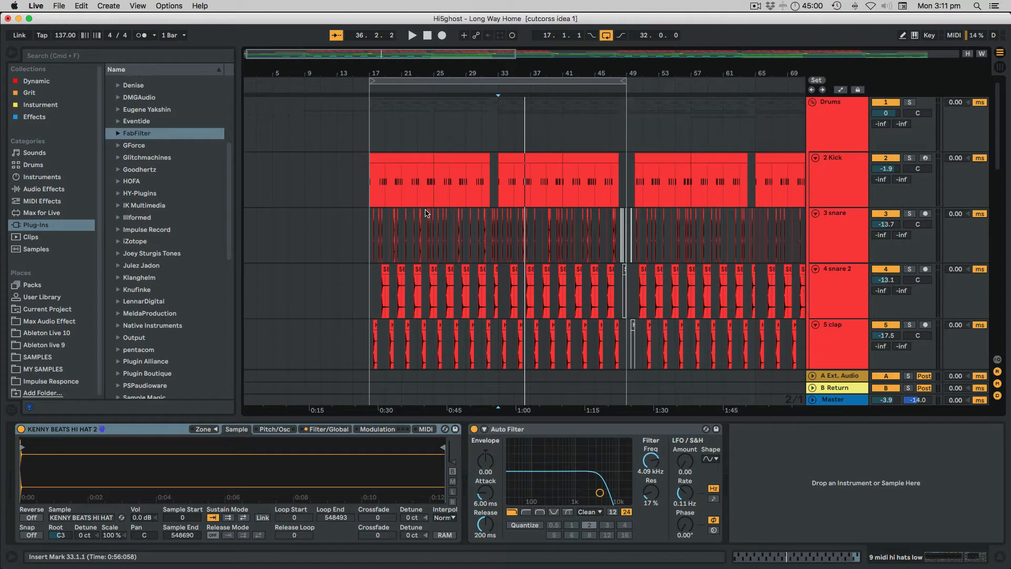
pyautogui.click(909, 103)
# Solo the 12 drum glitch track as well and play the arrangement from bar 21.
pyautogui.scroll(-15, 642, 243)
pyautogui.scroll(-15, 650, 215)
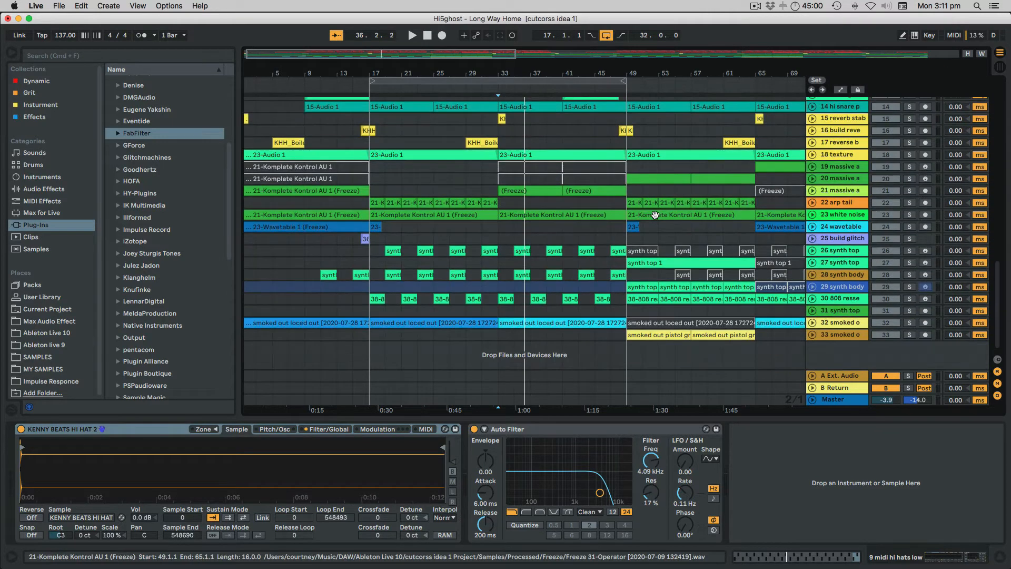
pyautogui.scroll(6, 932, 172)
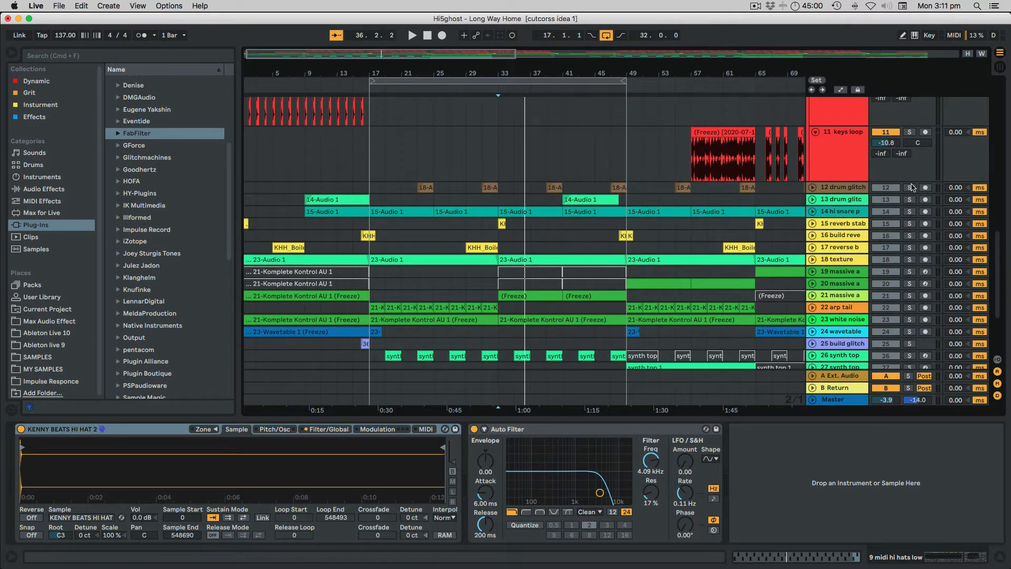
pyautogui.click(909, 188)
pyautogui.click(882, 190)
pyautogui.click(885, 189)
pyautogui.click(404, 190)
pyautogui.press('space')
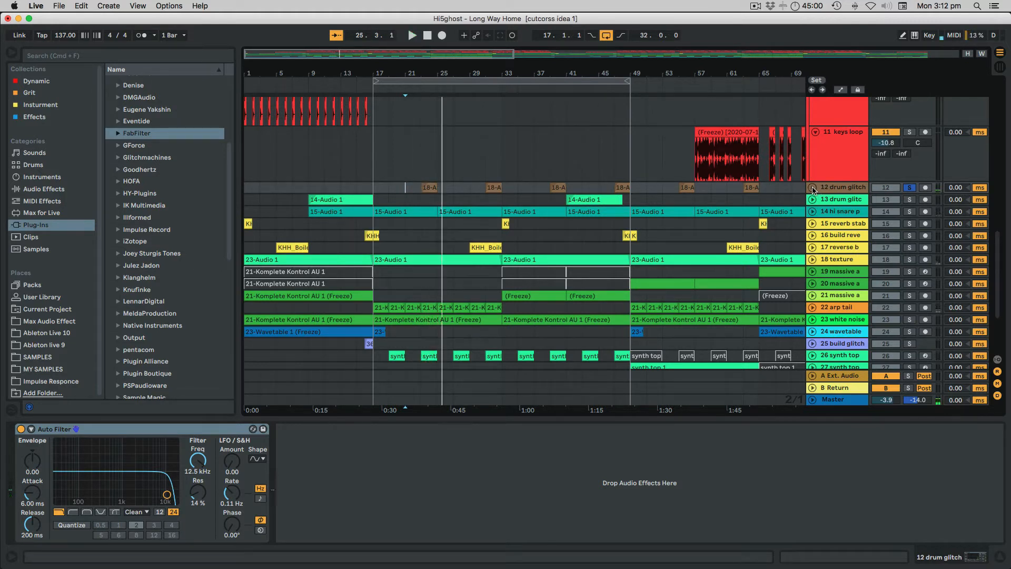
# Unfold the 12 drum glitch track and examine where its 18-Audio 1 clips sit in the arrangement.
pyautogui.click(812, 188)
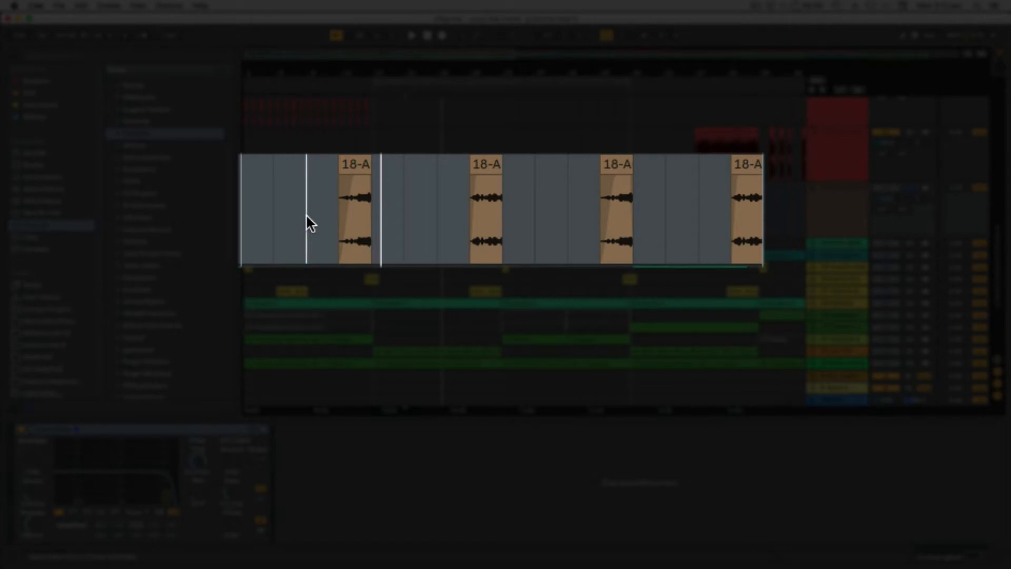
pyautogui.press('+')
pyautogui.press('+')
pyautogui.press('+')
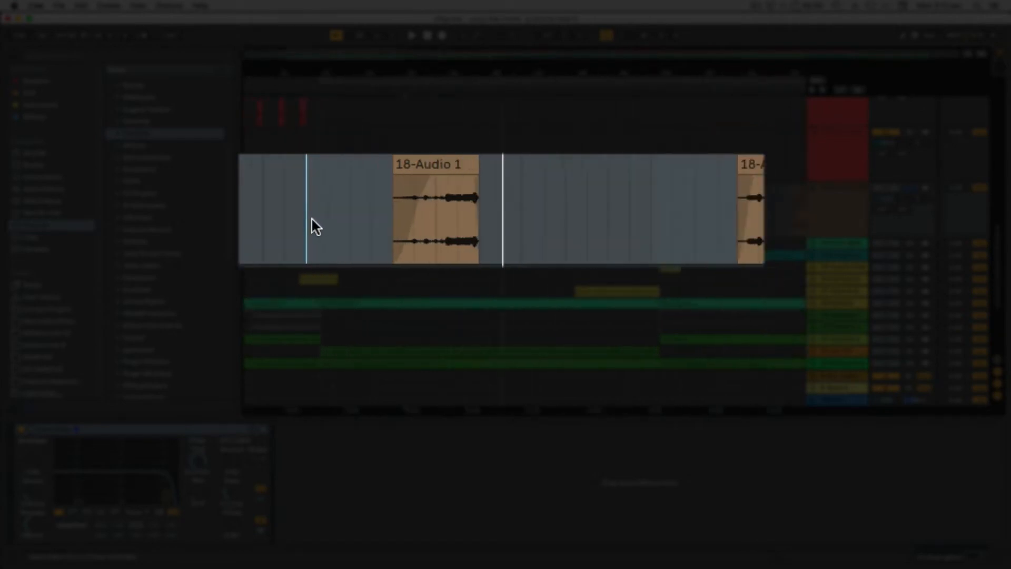
pyautogui.press('-')
pyautogui.press('-')
pyautogui.press('-')
pyautogui.press('-')
pyautogui.press('+')
pyautogui.press('+')
pyautogui.press('+')
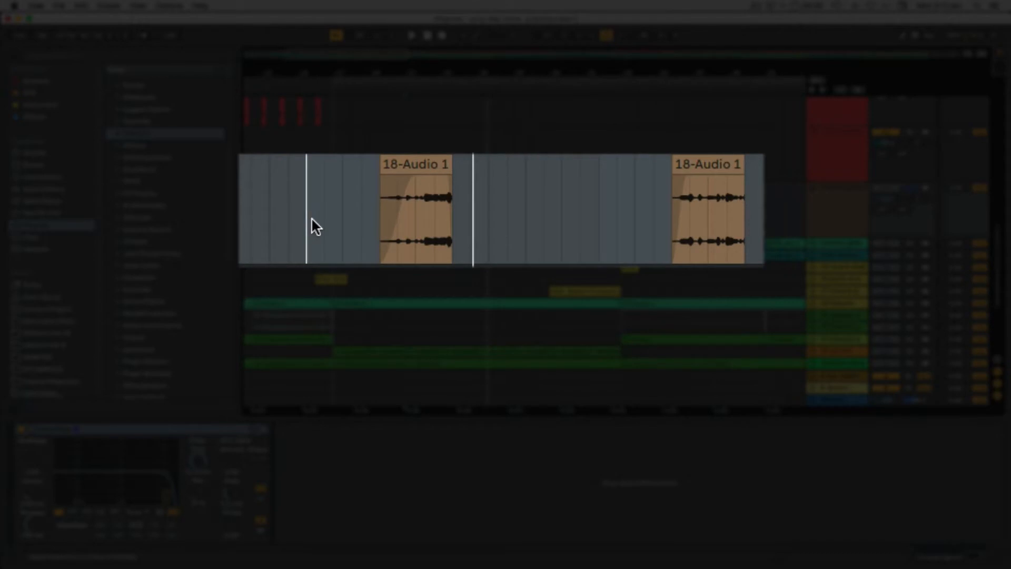
pyautogui.press('+')
pyautogui.press('-')
pyautogui.press('-')
pyautogui.press('-')
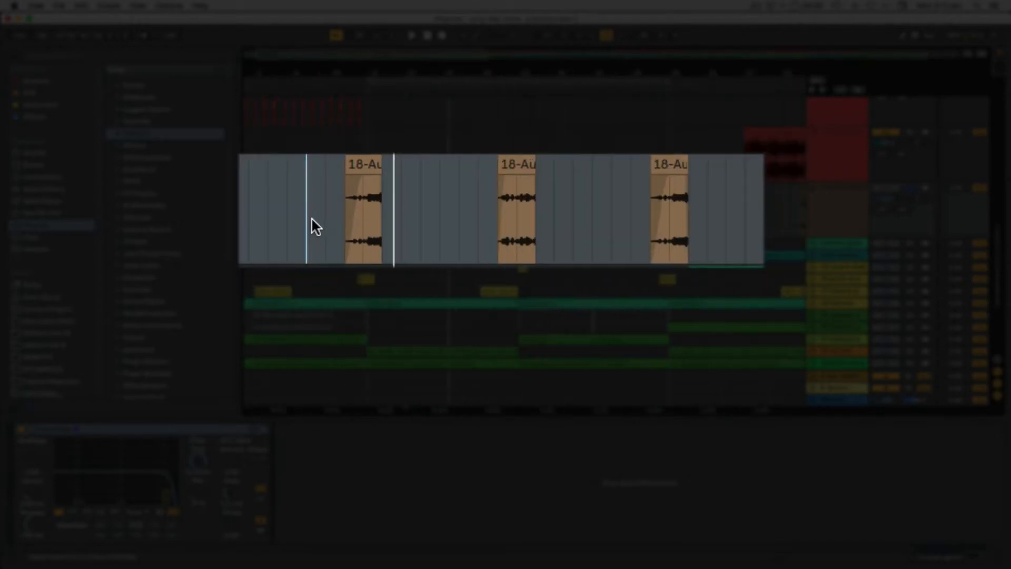
pyautogui.scroll(-3, 280, 221)
pyautogui.scroll(2, 280, 221)
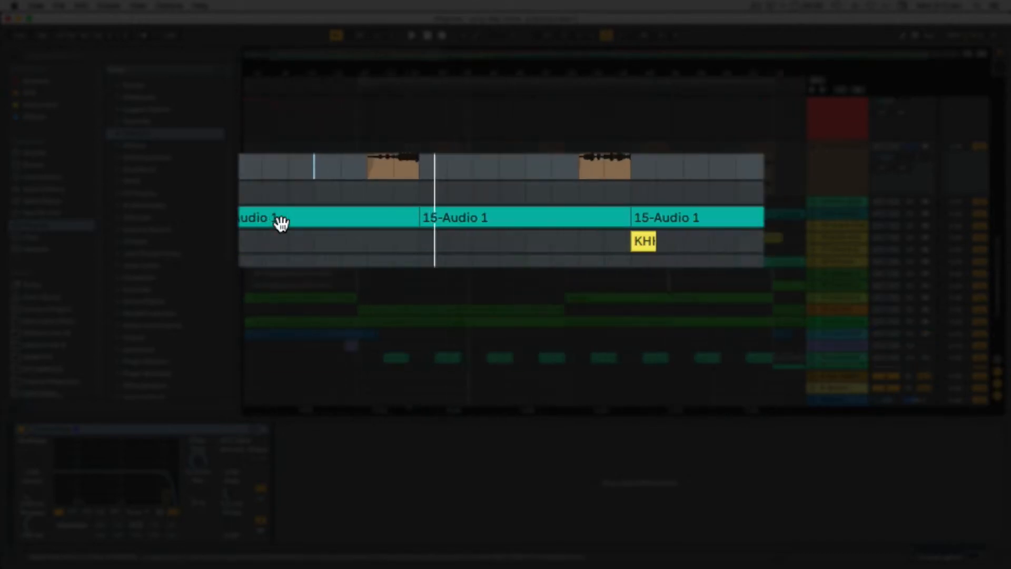
pyautogui.scroll(3, 280, 221)
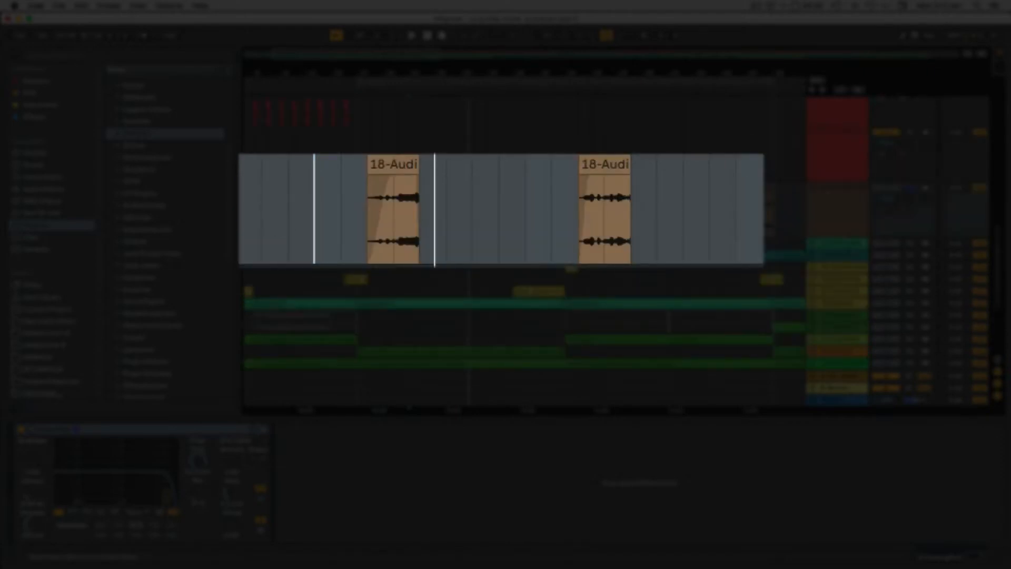
# Play the drum glitch clips, including the one starting at bar 31.
pyautogui.click(355, 219)
pyautogui.press('space')
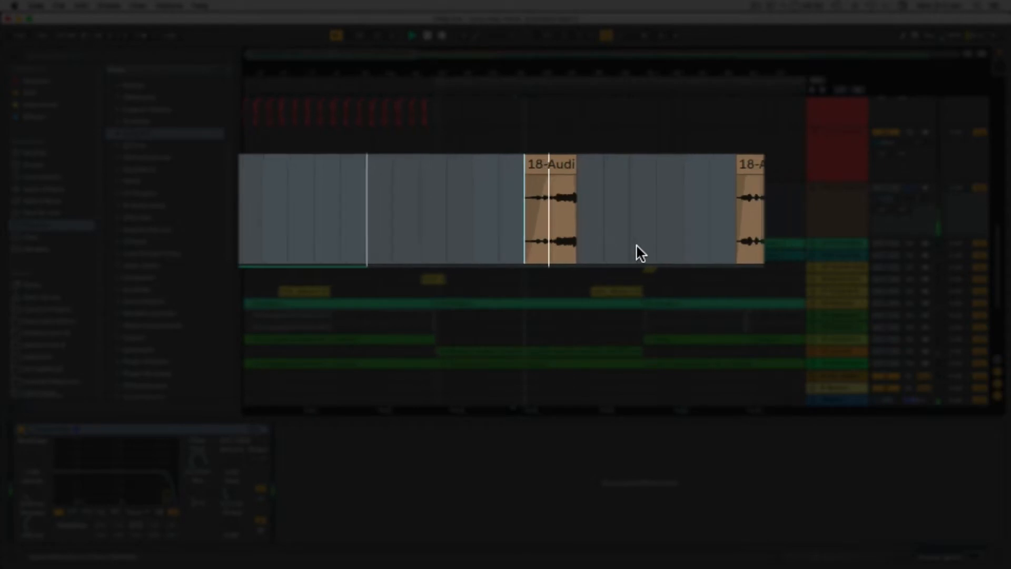
pyautogui.scroll(5, 637, 246)
pyautogui.scroll(-8, 637, 245)
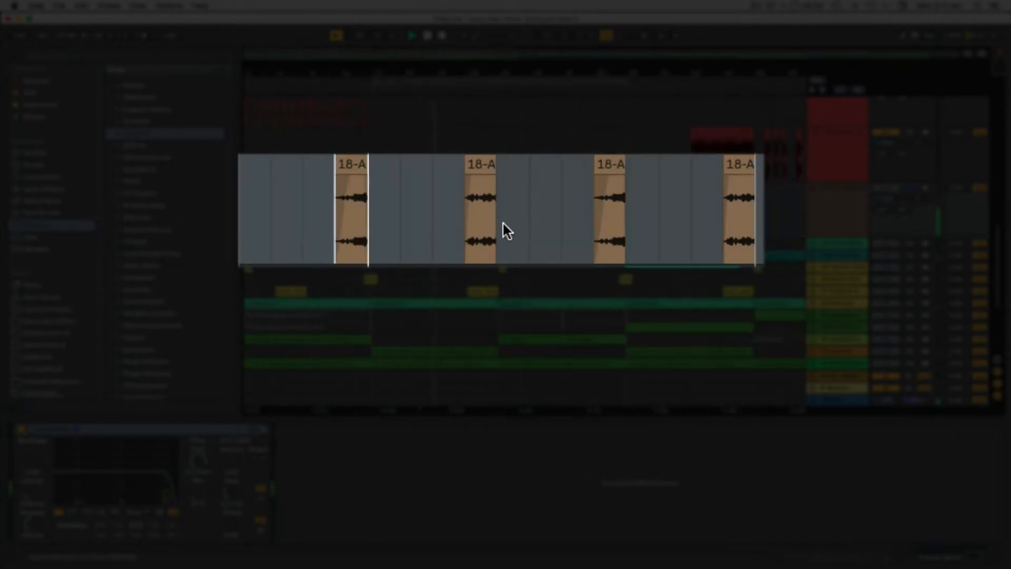
pyautogui.click(466, 227)
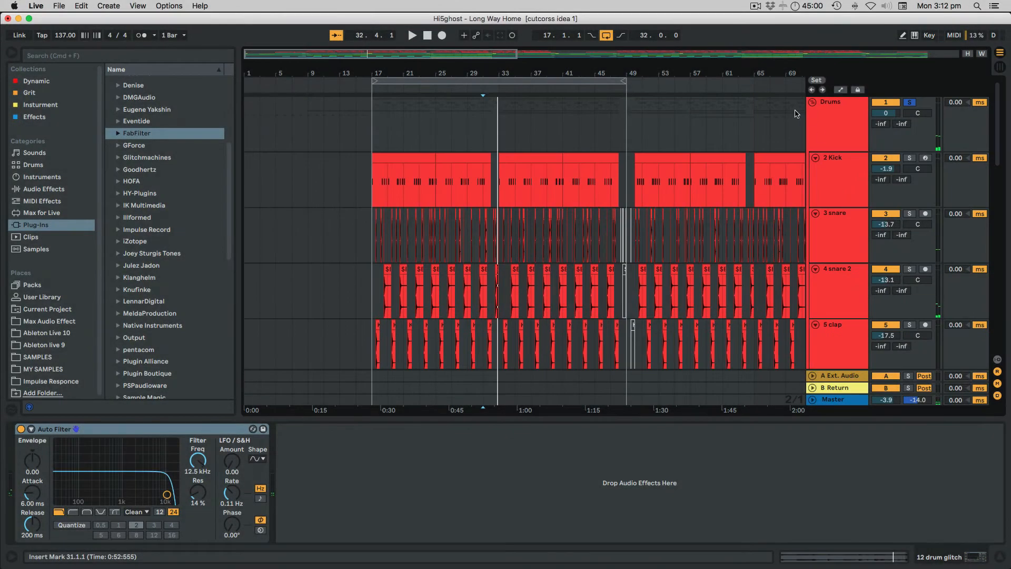
# Open the Drums group's Glitch2 plug-in window and switch the device on, moving its window off the upper track lanes.
pyautogui.click(831, 130)
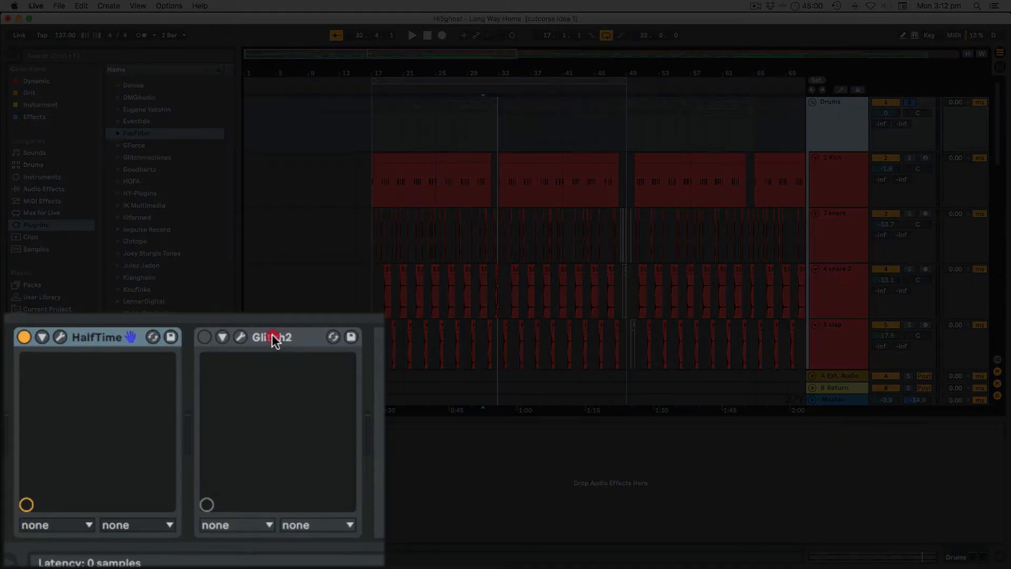
pyautogui.click(273, 338)
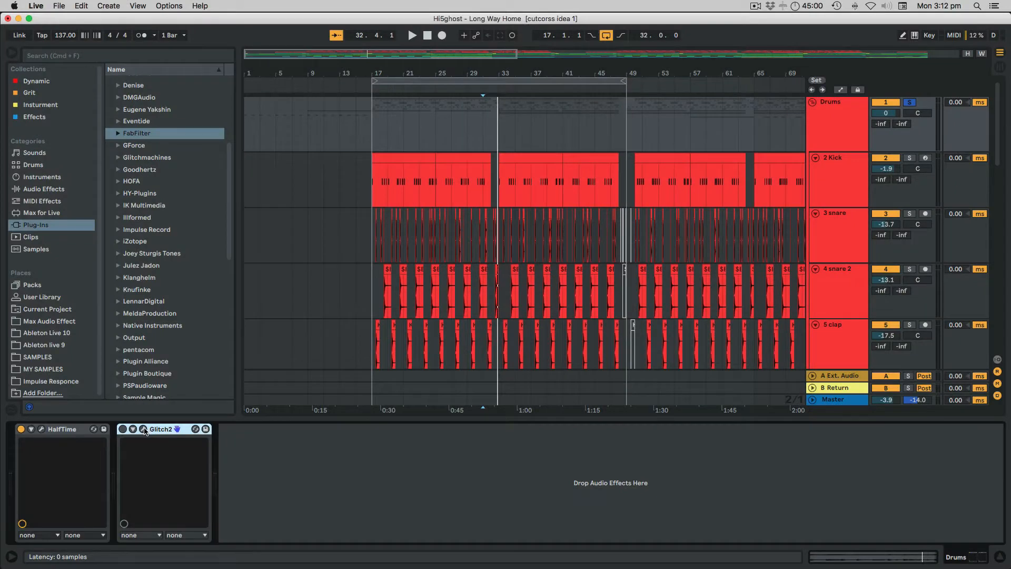
pyautogui.click(144, 429)
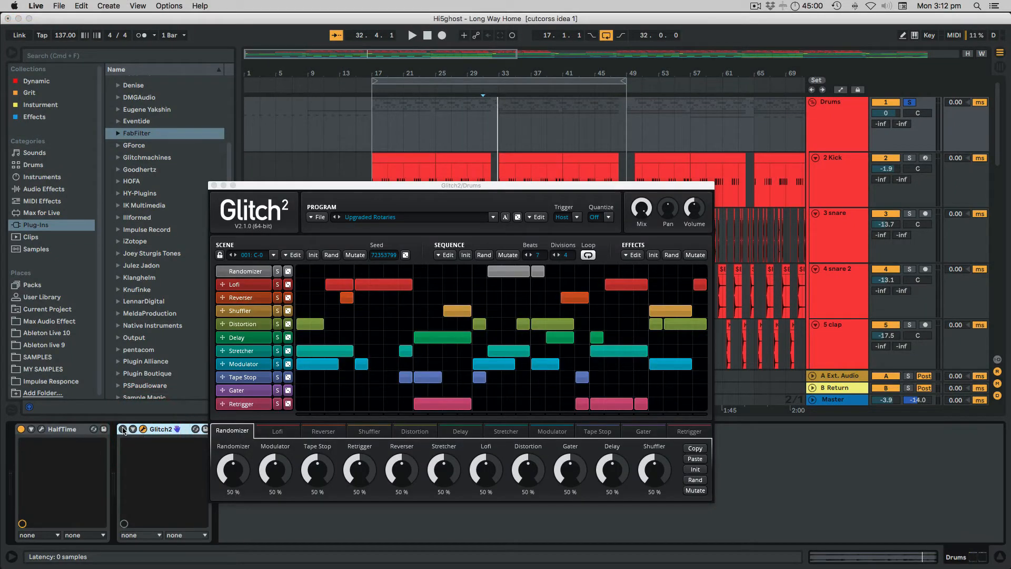
pyautogui.click(122, 429)
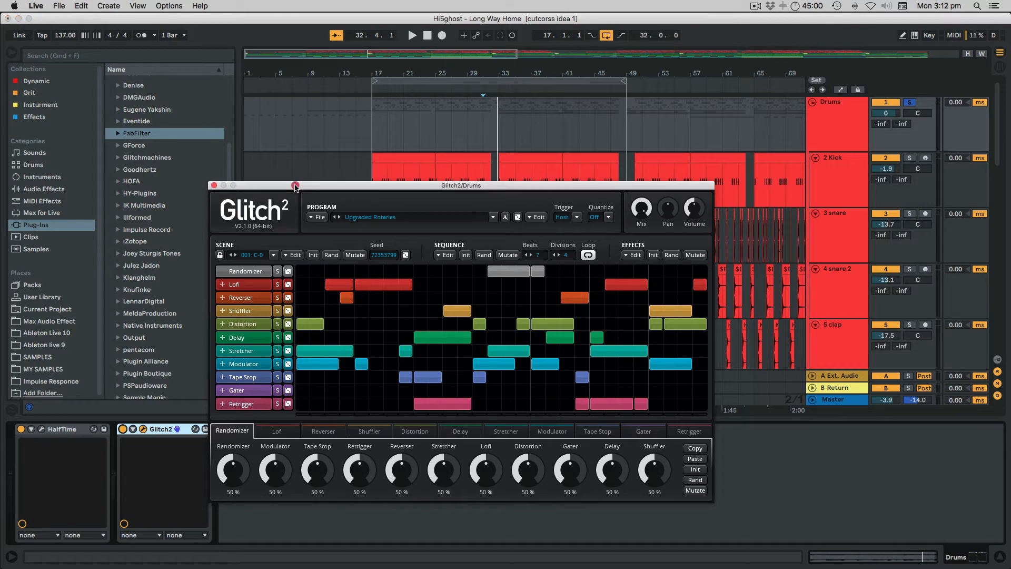
pyautogui.moveTo(292, 188); pyautogui.dragTo(334, 87)
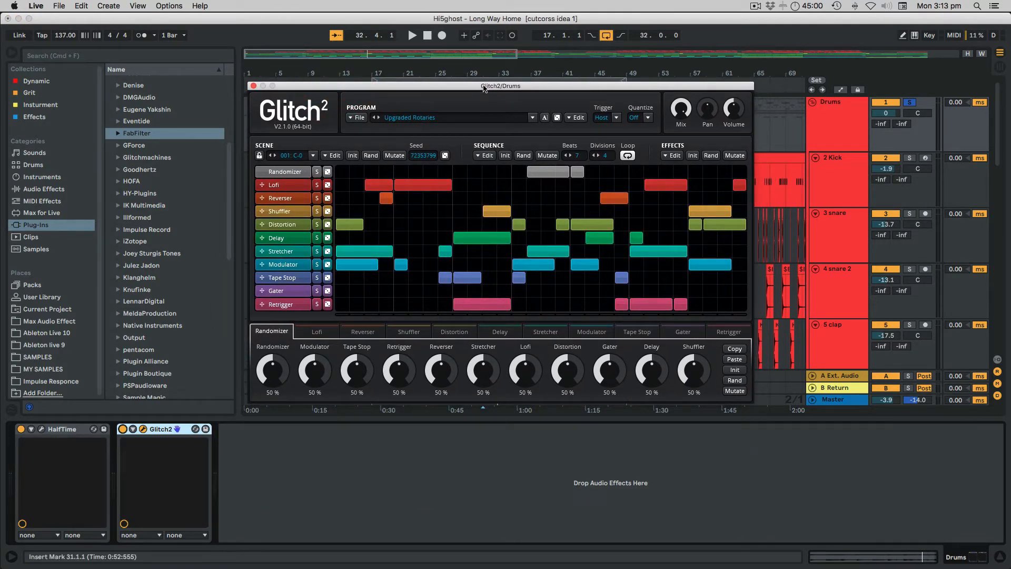
pyautogui.moveTo(484, 88); pyautogui.dragTo(541, 317)
# Loop bars 31 to 33 over the drum glitch clip and play the soloed drums through that section.
pyautogui.scroll(-5, 578, 170)
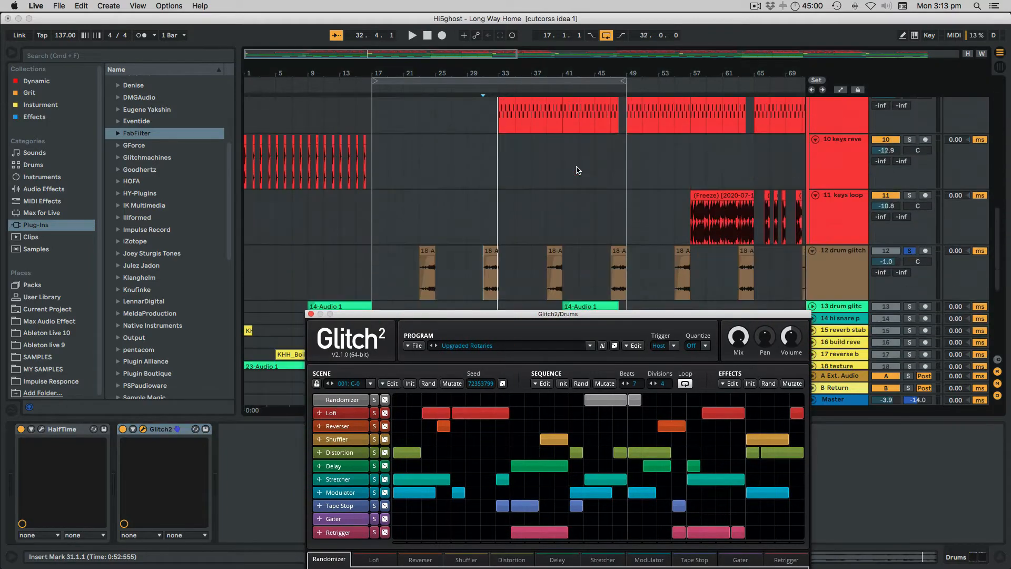
pyautogui.scroll(8, 578, 170)
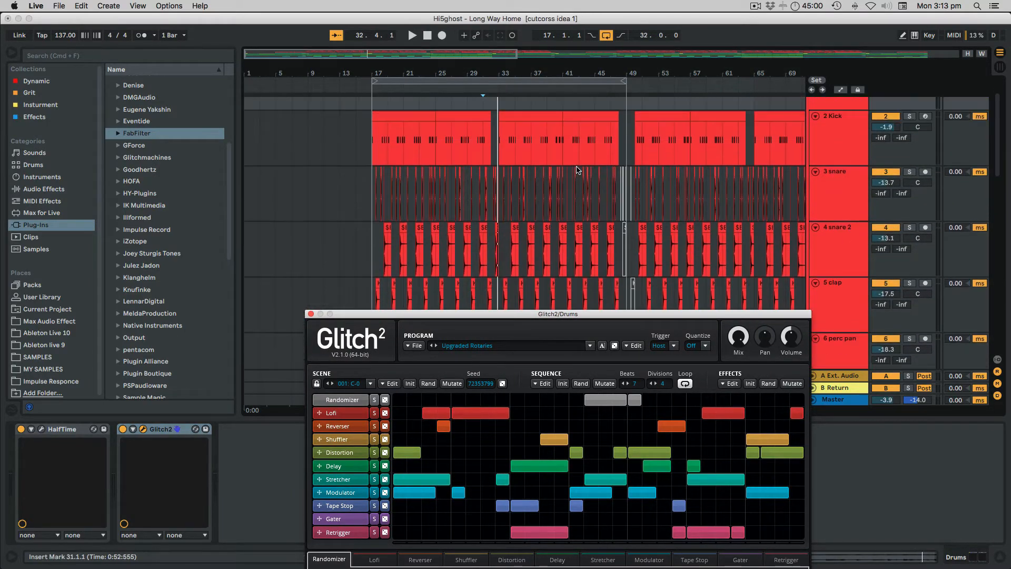
pyautogui.scroll(-7, 578, 170)
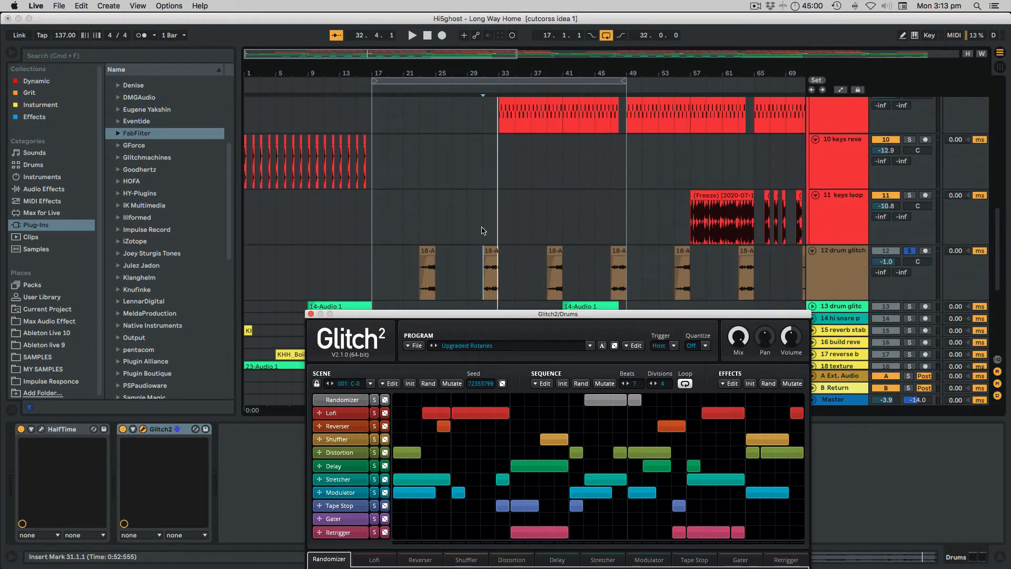
pyautogui.moveTo(484, 230); pyautogui.dragTo(498, 230)
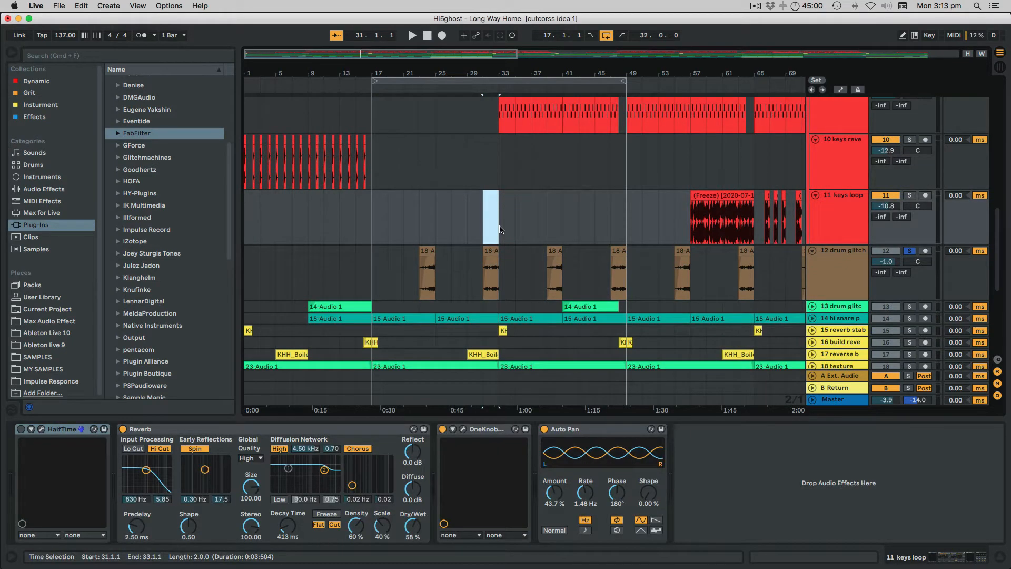
pyautogui.press('super+l')
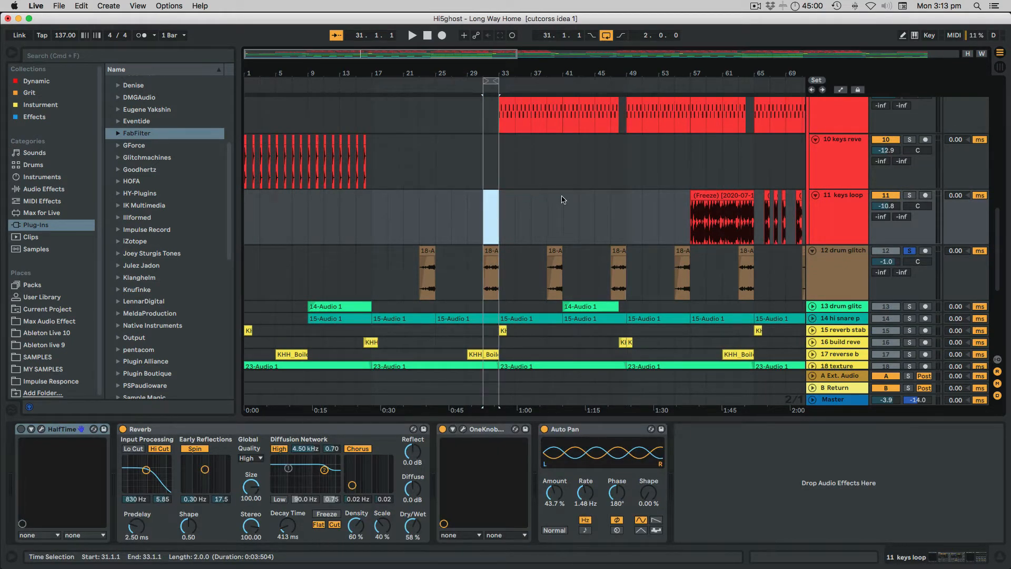
pyautogui.scroll(7, 848, 205)
pyautogui.press('space')
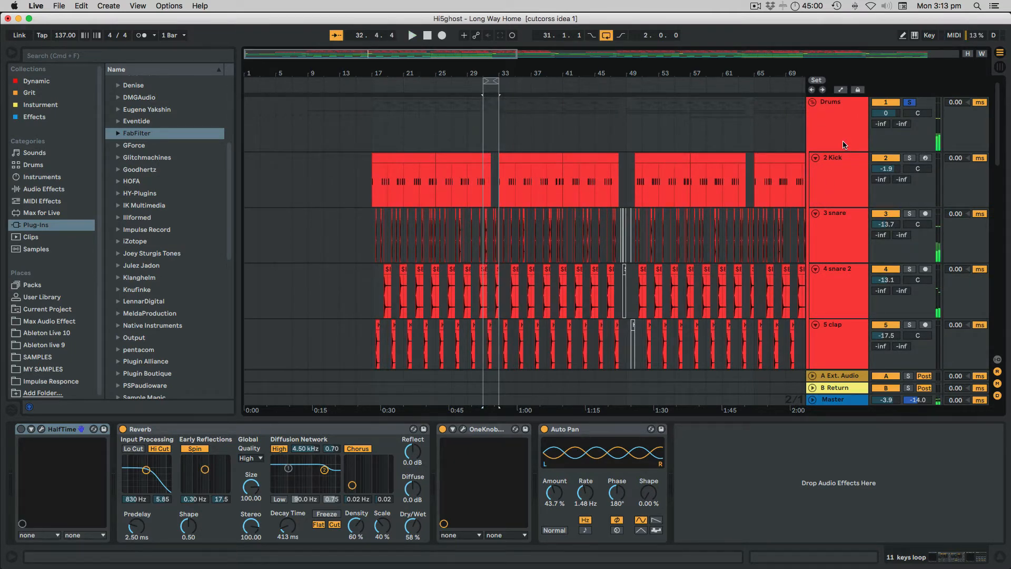
# Insert a new audio track directly below the 11 keys loop track and select it.
pyautogui.scroll(-8, 844, 145)
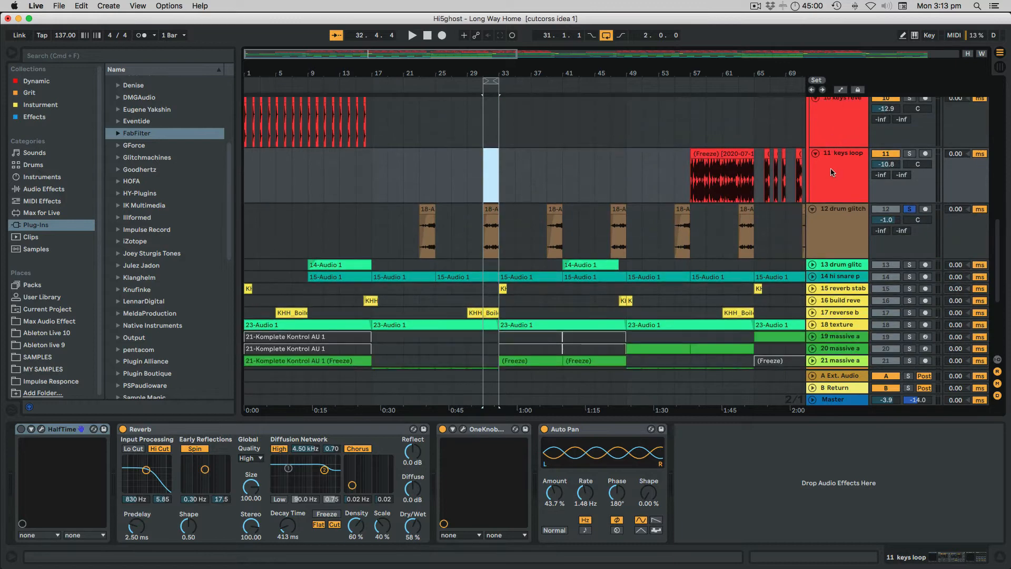
pyautogui.click(830, 171)
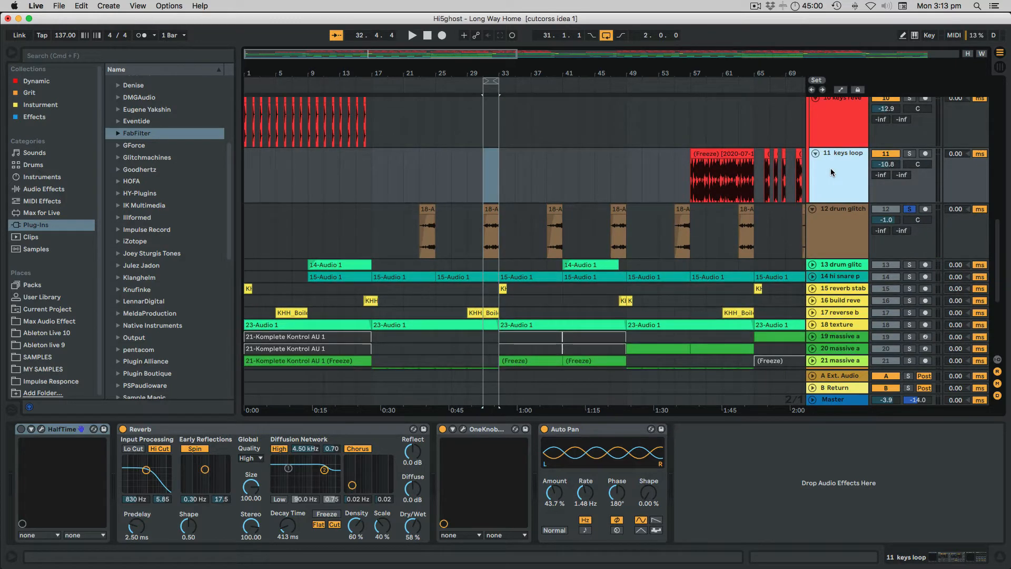
pyautogui.press('super+t')
pyautogui.click(841, 222)
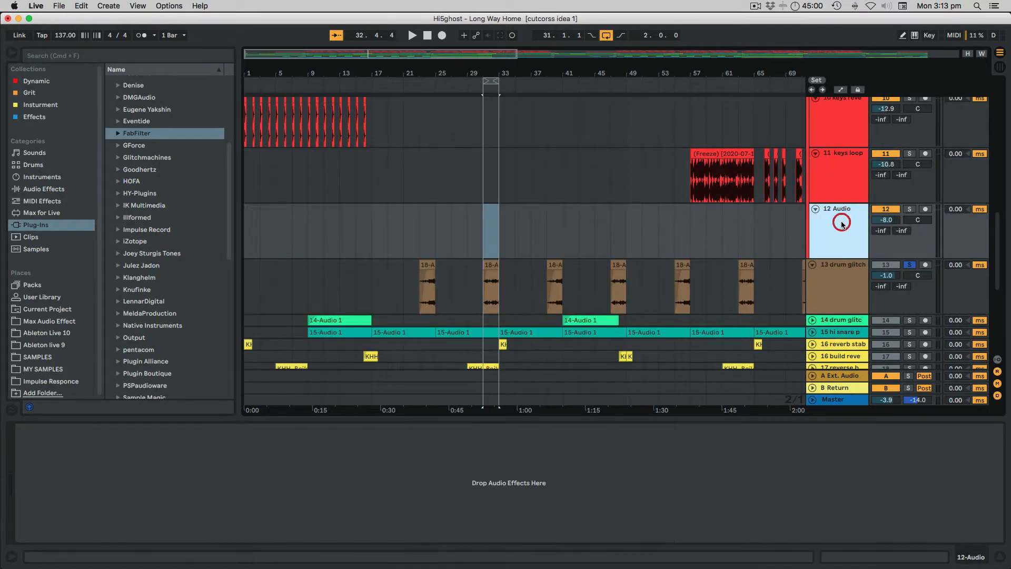
pyautogui.rightClick(833, 221)
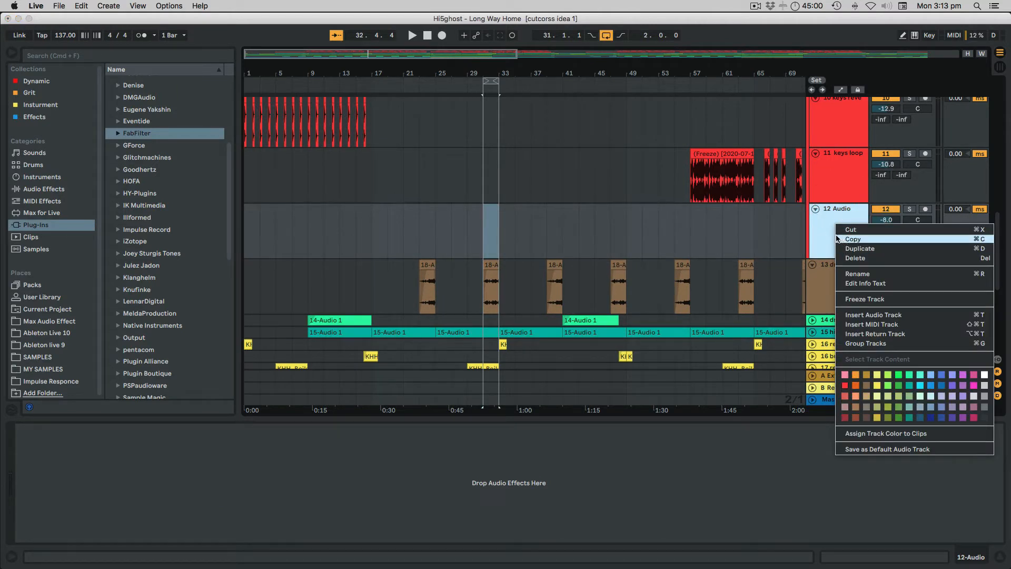
pyautogui.click(831, 224)
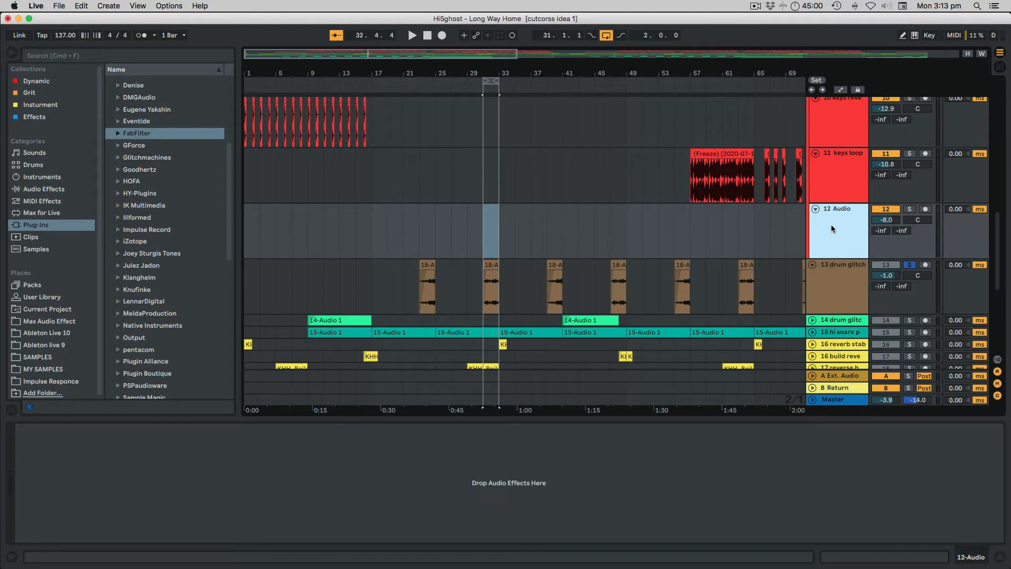
# Set the 12 Audio track's input to Resampling and arm it for recording, returning to the arrangement.
pyautogui.press('Tab')
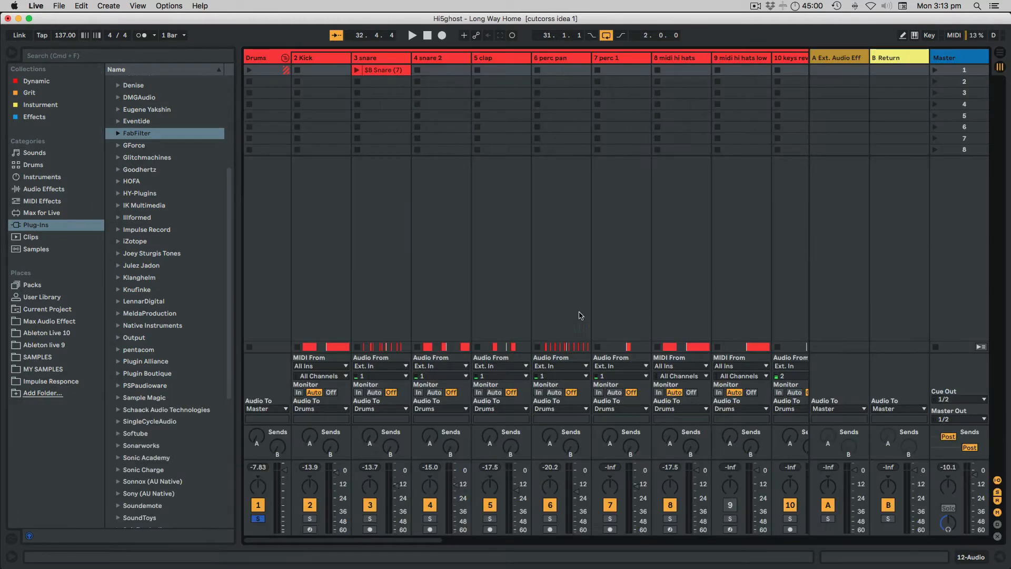
pyautogui.hscroll(10, 495, 433)
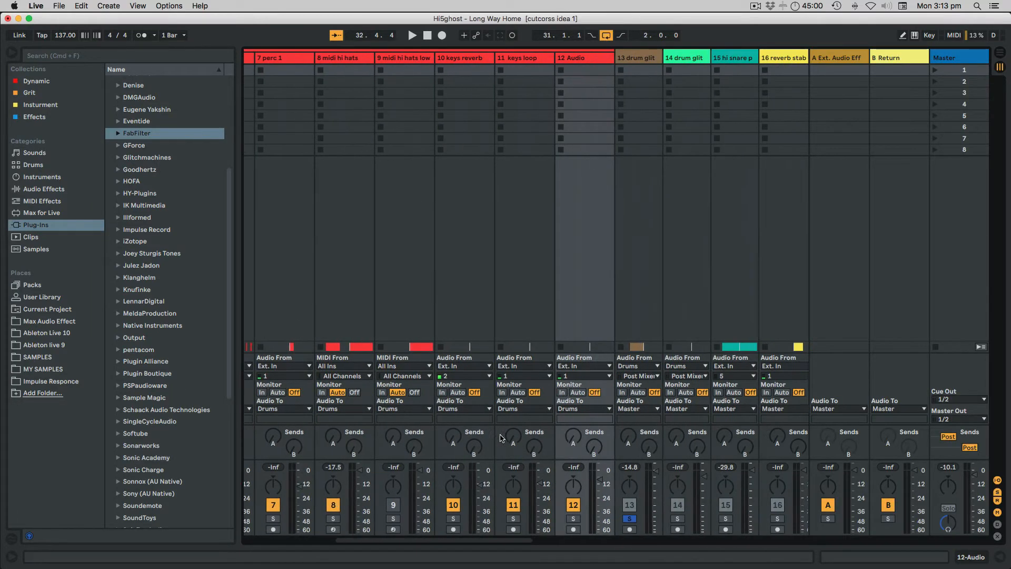
pyautogui.click(554, 365)
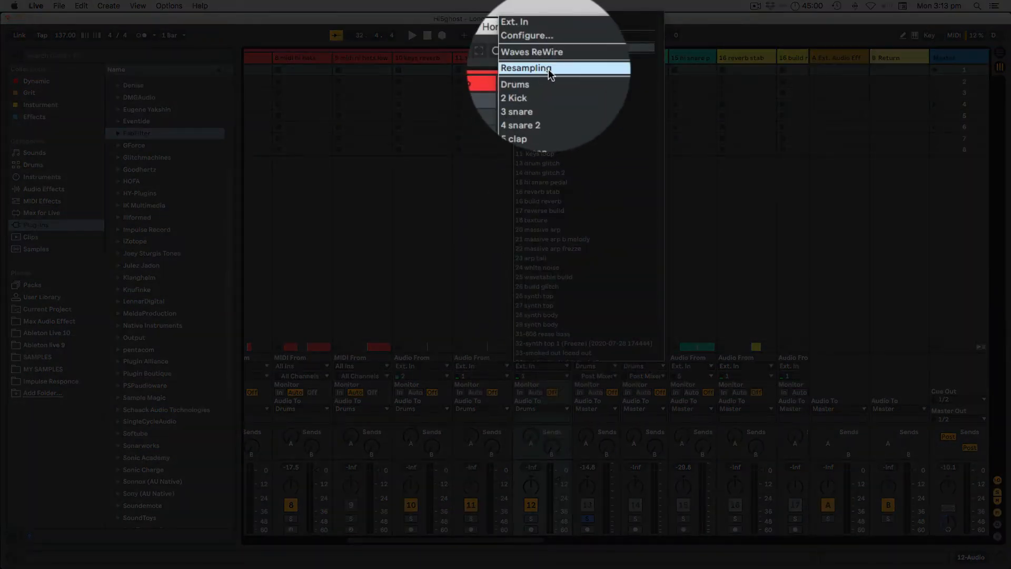
pyautogui.click(540, 47)
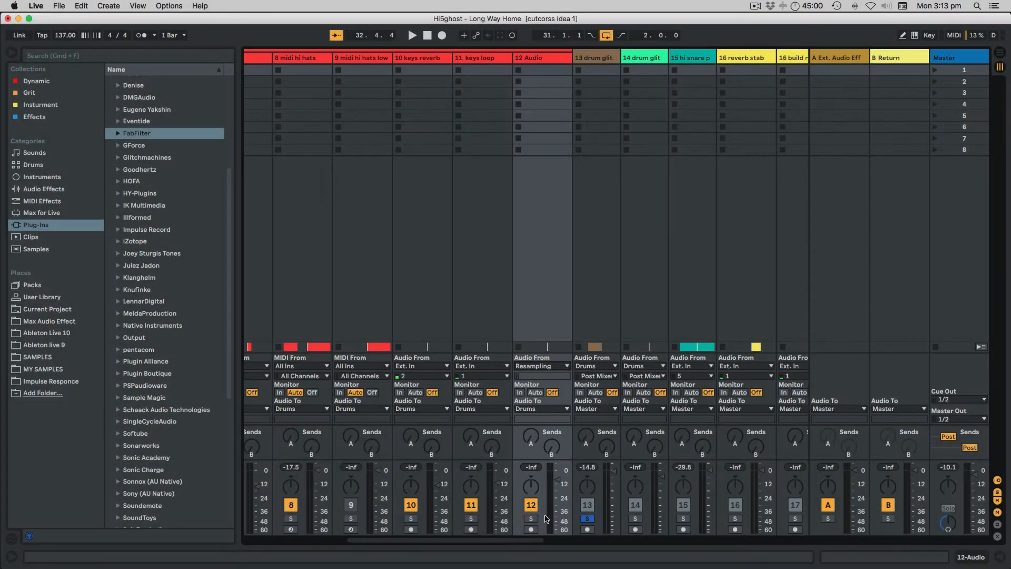
pyautogui.click(531, 529)
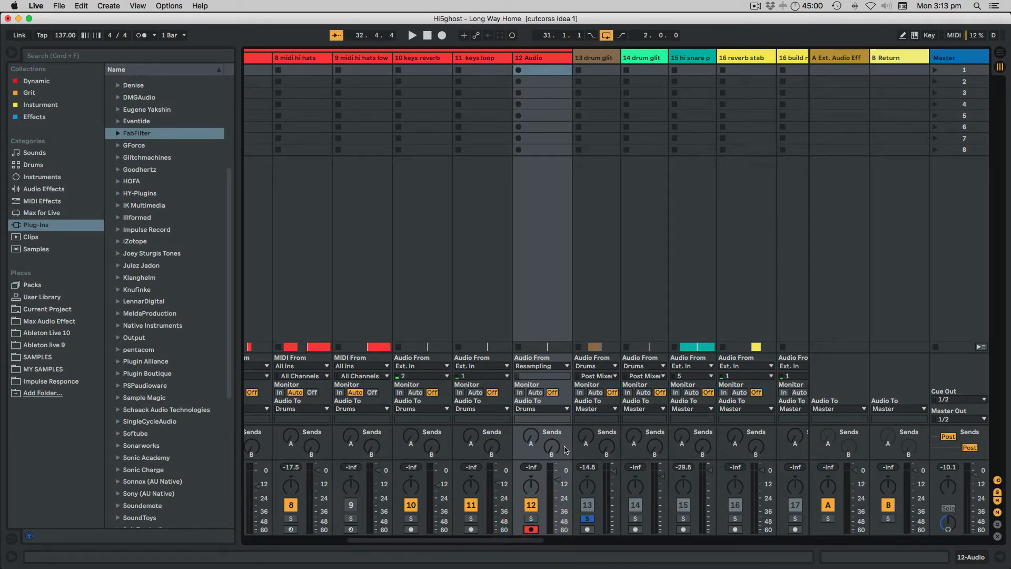
pyautogui.press('Tab')
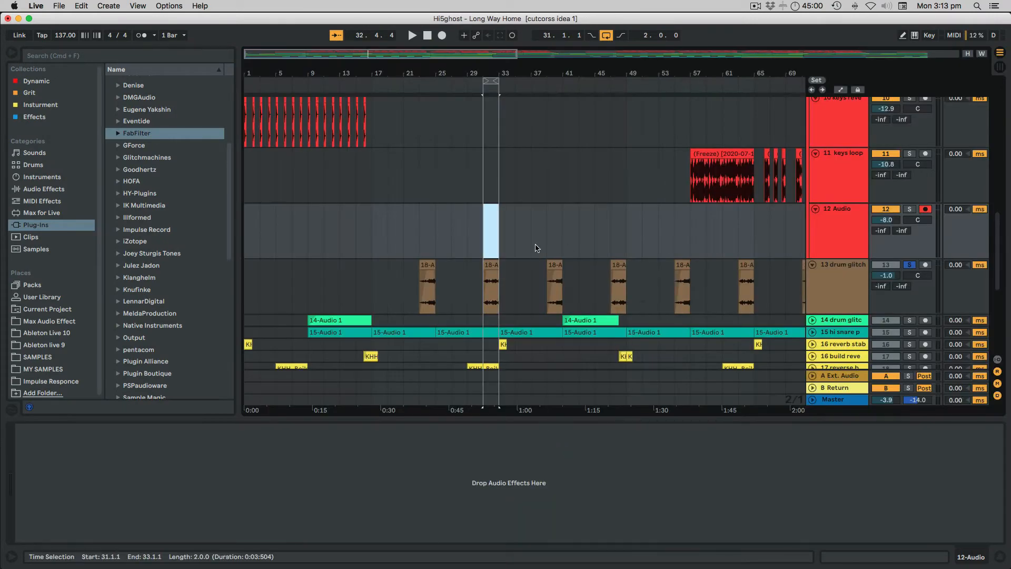
# Record a test take from bar 31 onto the 12 Audio track and delete the recorded clip.
pyautogui.click(481, 233)
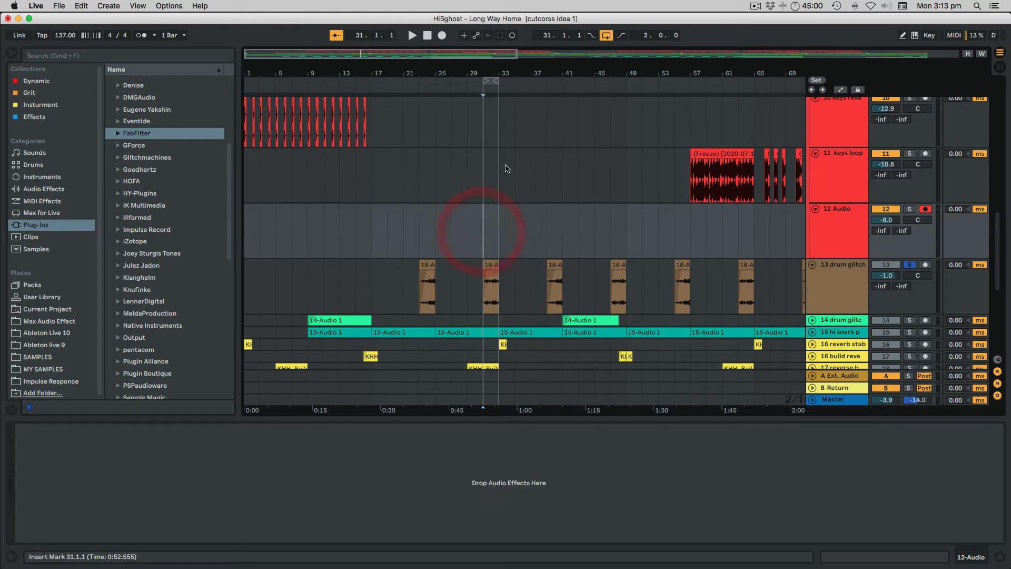
pyautogui.click(442, 36)
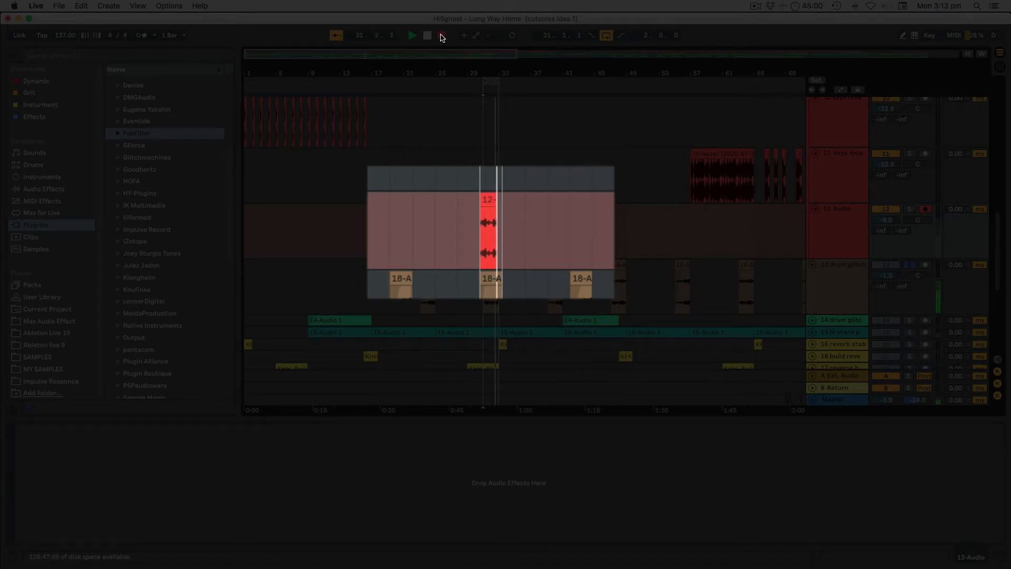
pyautogui.press('space')
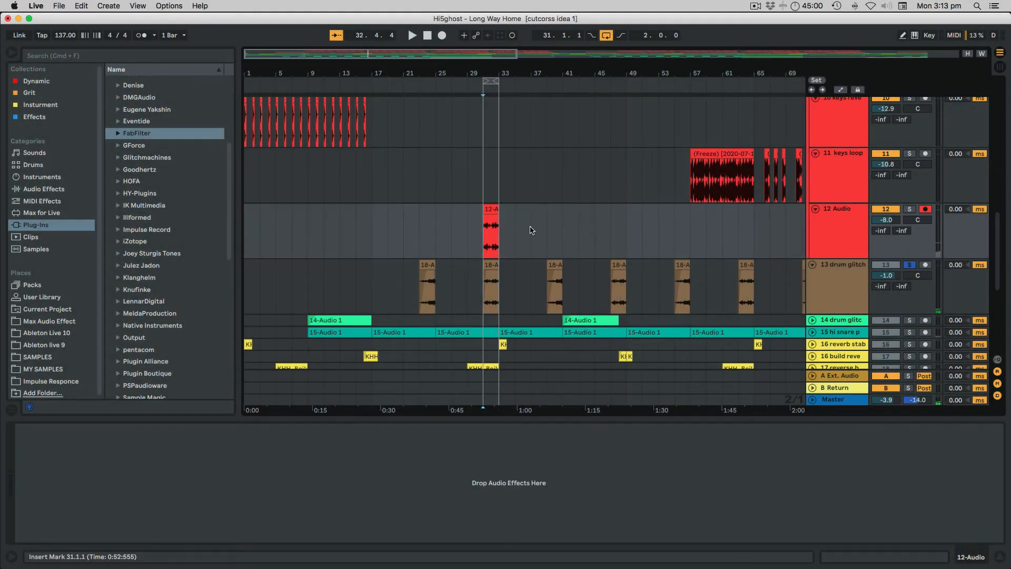
pyautogui.moveTo(524, 232); pyautogui.dragTo(476, 228)
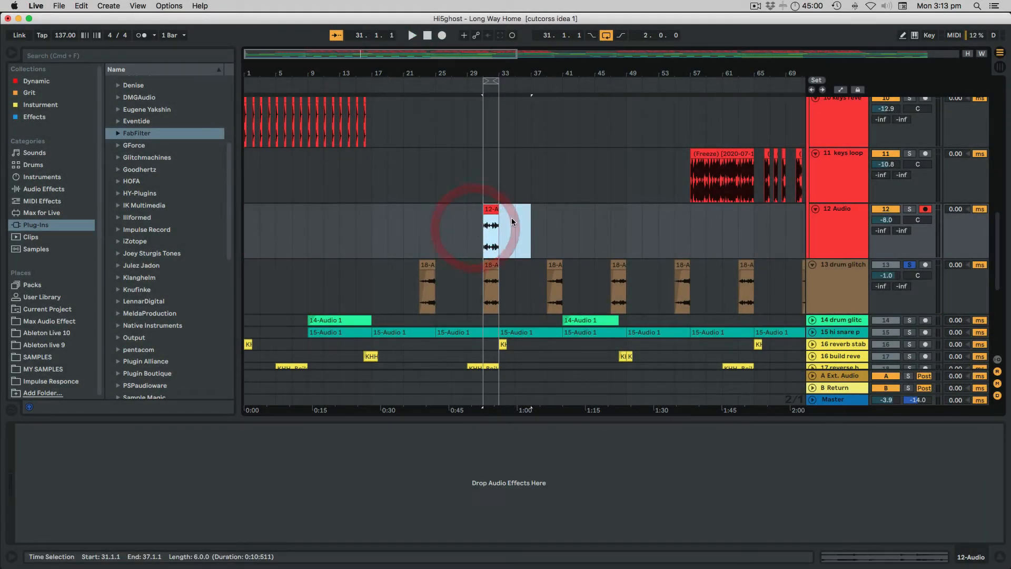
pyautogui.press('Delete')
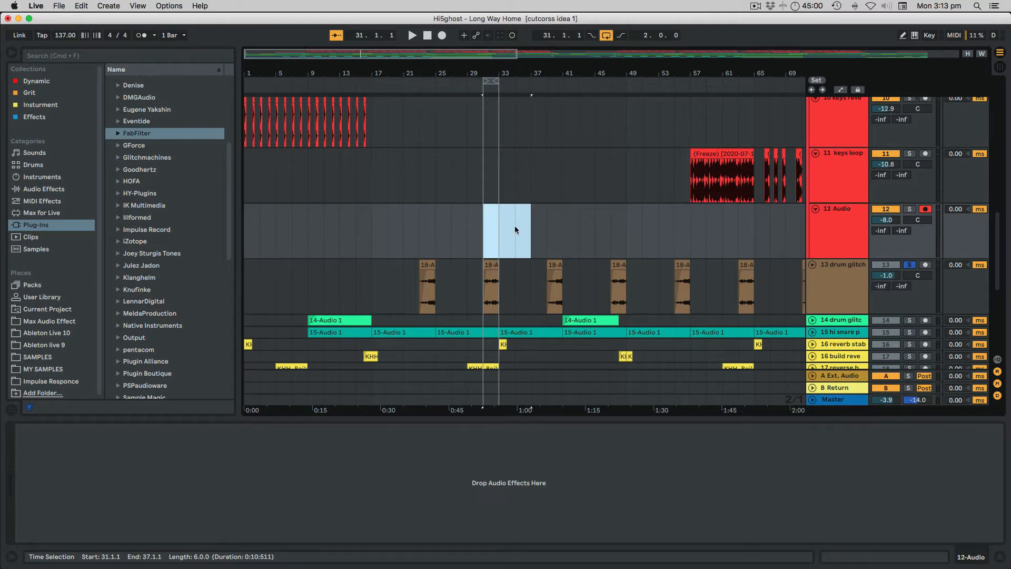
# Select the Drums group to show its Glitch2 window and position the window below the drum track lanes.
pyautogui.scroll(10, 743, 218)
pyautogui.click(829, 134)
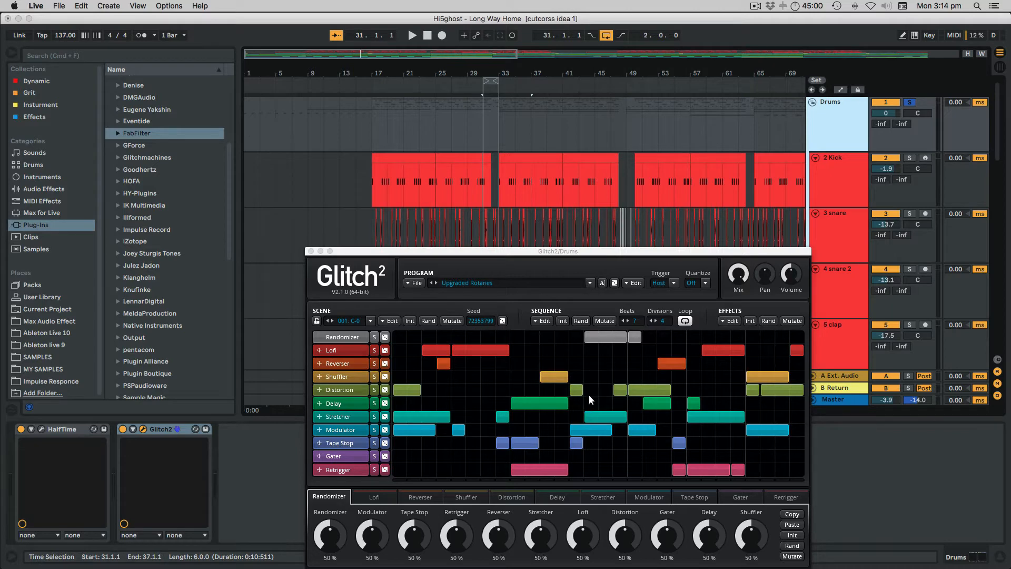
pyautogui.moveTo(368, 252); pyautogui.dragTo(459, 462)
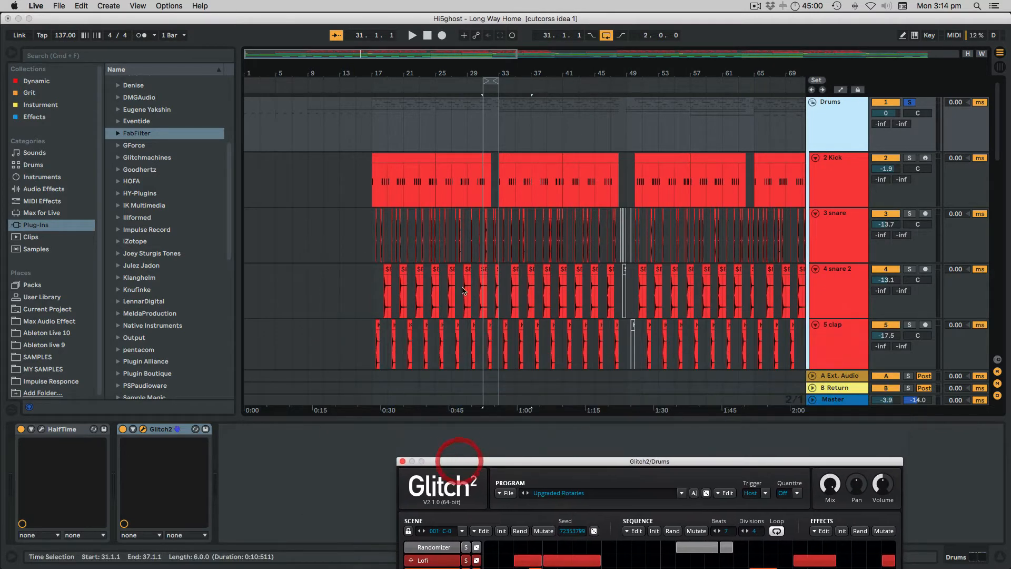
pyautogui.scroll(-10, 455, 290)
pyautogui.scroll(-3, 456, 290)
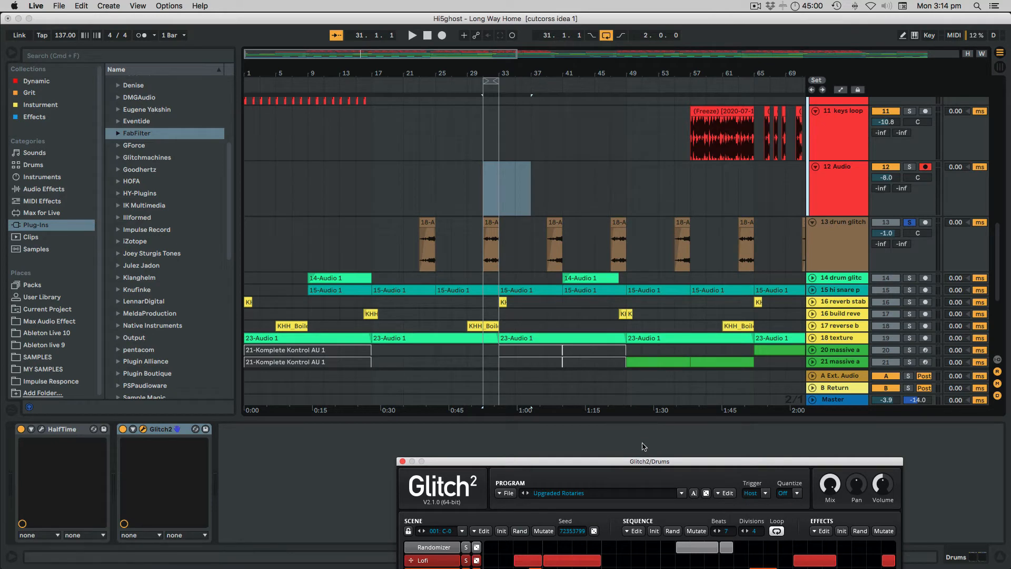
pyautogui.moveTo(639, 465); pyautogui.dragTo(583, 359)
# Examine the Drums group's kick, snare, clap, percussion and hi-hat clips around bars 31 to 33.
pyautogui.scroll(10, 500, 249)
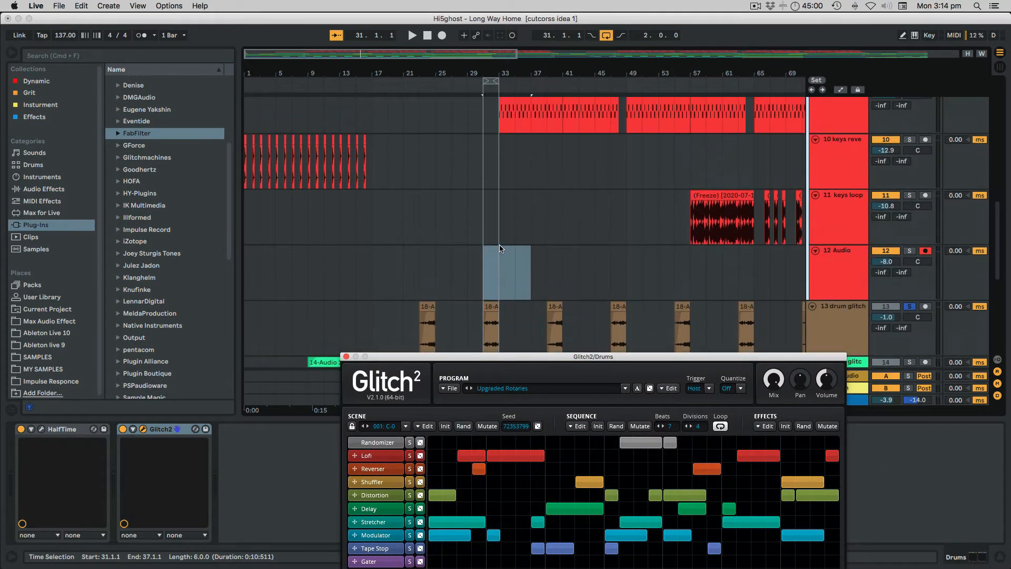
pyautogui.scroll(1, 500, 248)
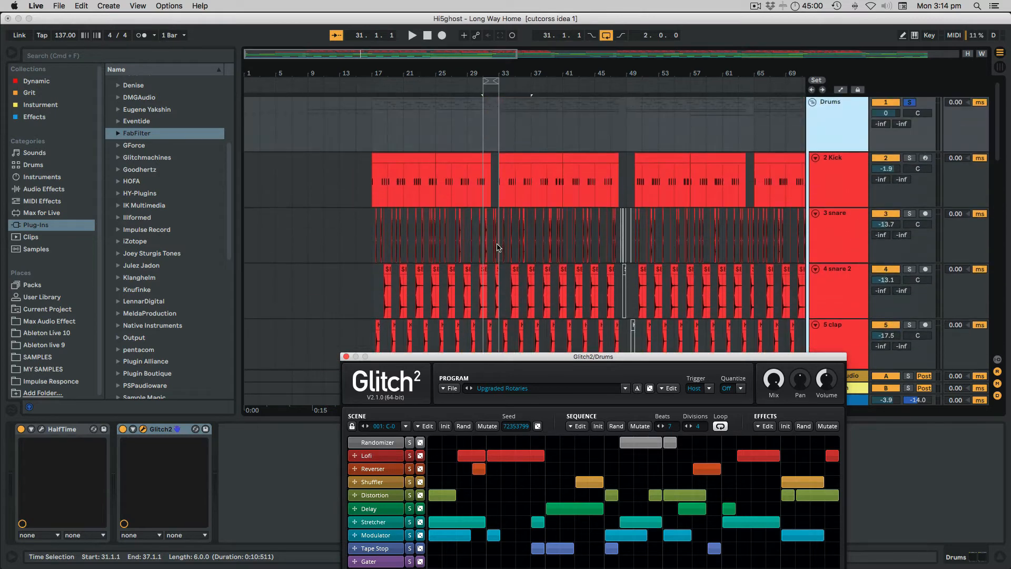
pyautogui.scroll(3, 523, 260)
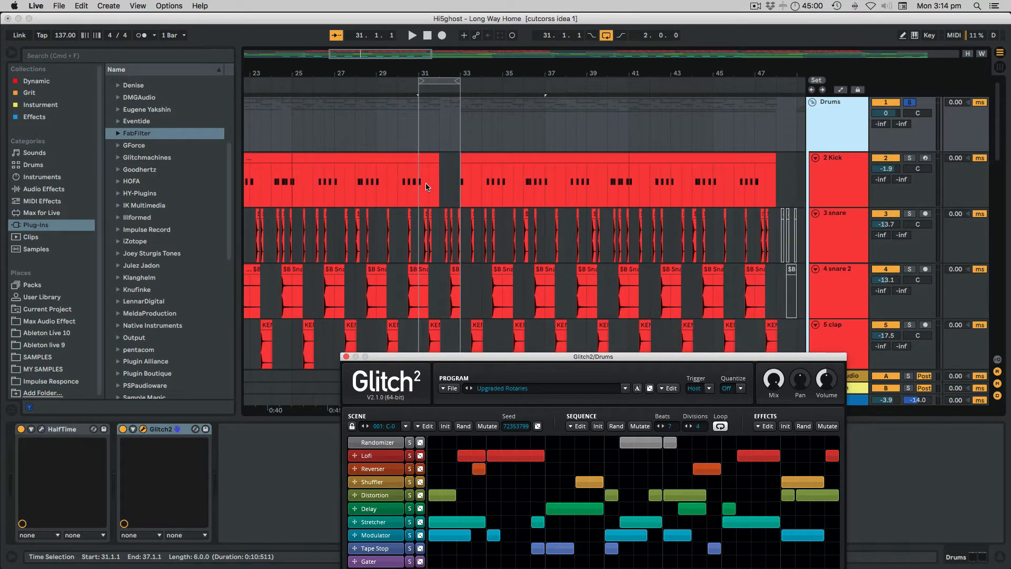
pyautogui.scroll(-1, 431, 185)
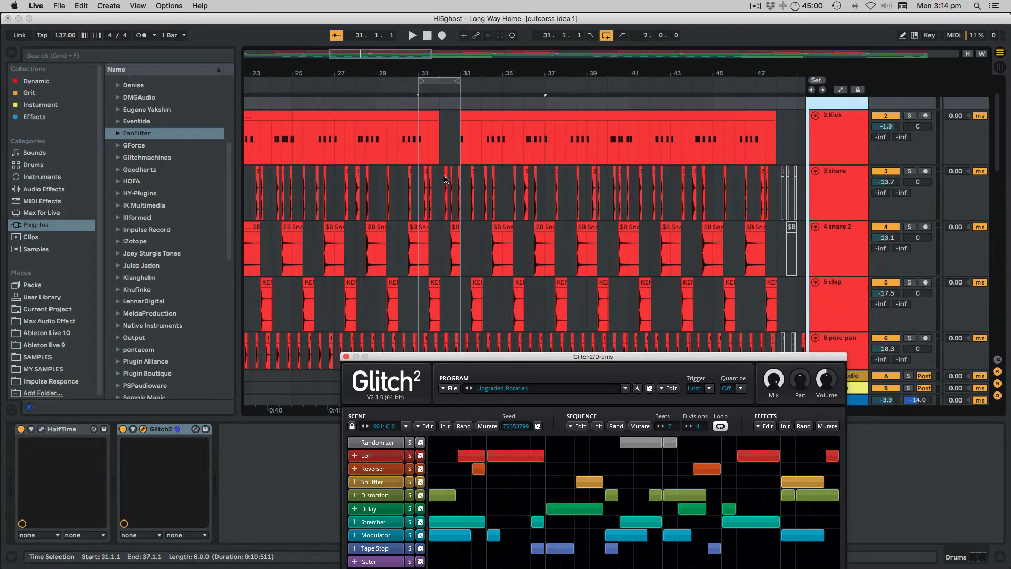
pyautogui.scroll(-1, 444, 179)
pyautogui.scroll(-3, 444, 188)
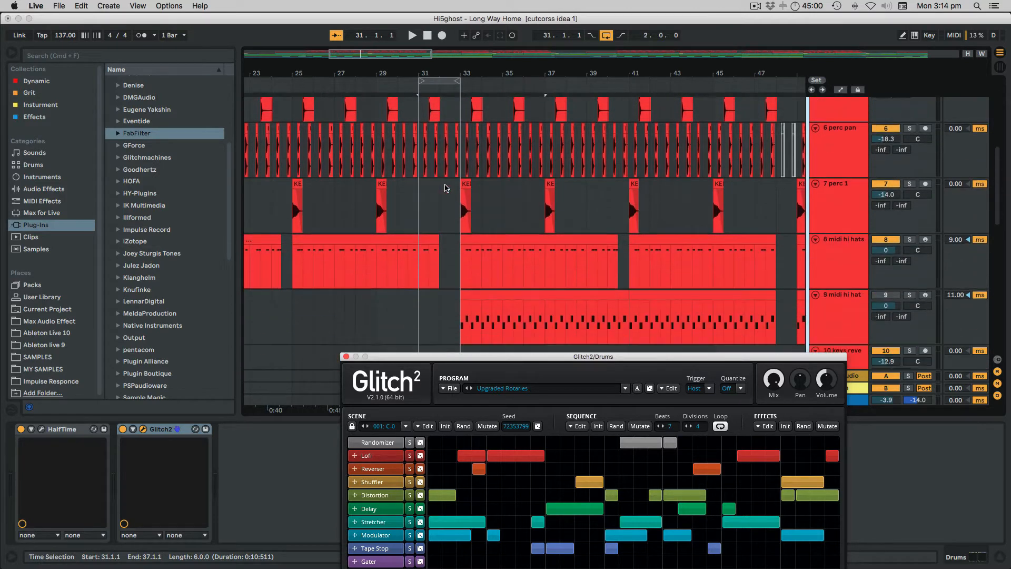
pyautogui.scroll(5, 445, 215)
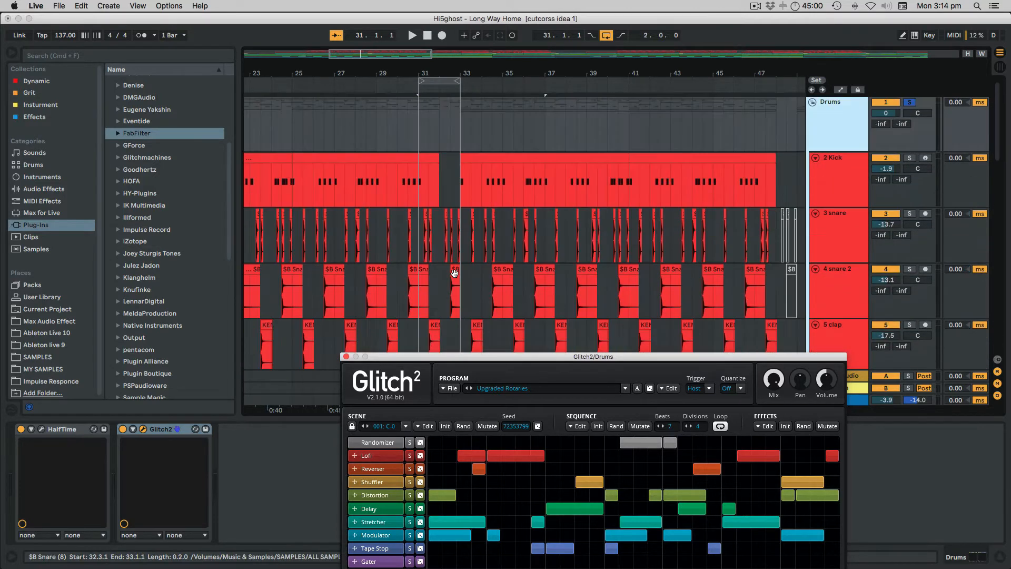
pyautogui.scroll(-5, 447, 213)
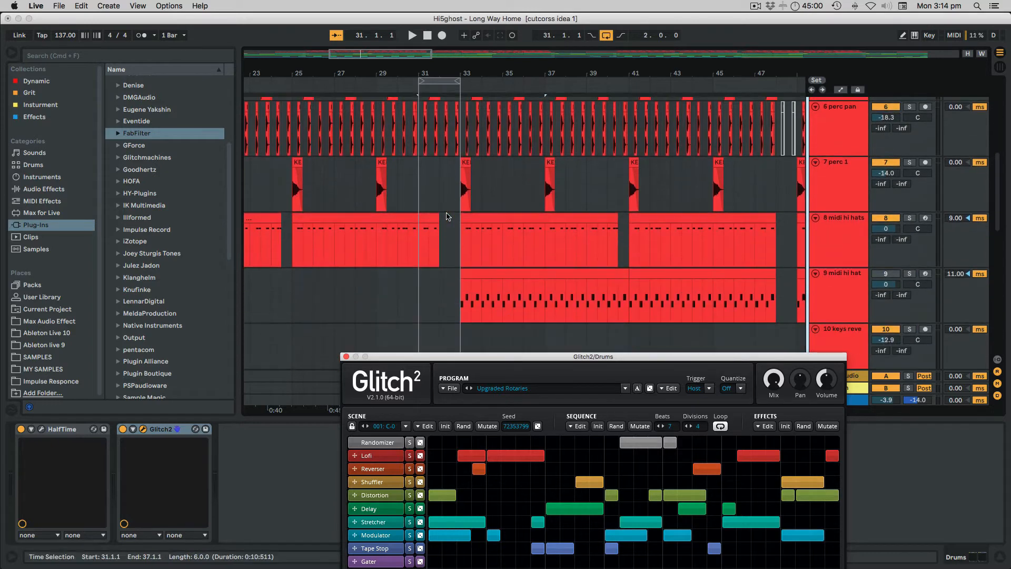
pyautogui.scroll(2, 446, 215)
pyautogui.scroll(-7, 446, 215)
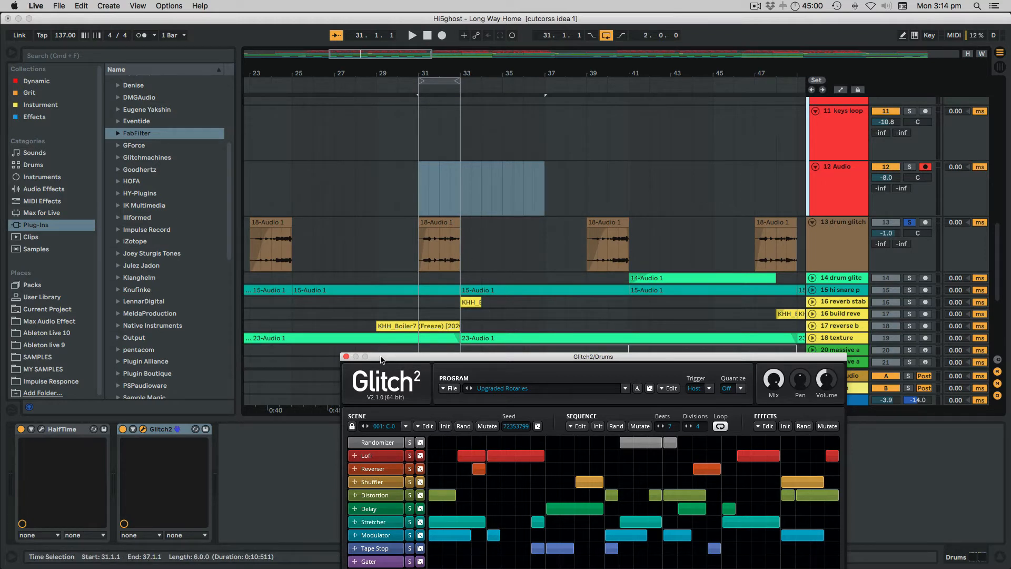
# Close the Glitch2 window and switch the Glitch2 device off on the Drums group.
pyautogui.click(346, 357)
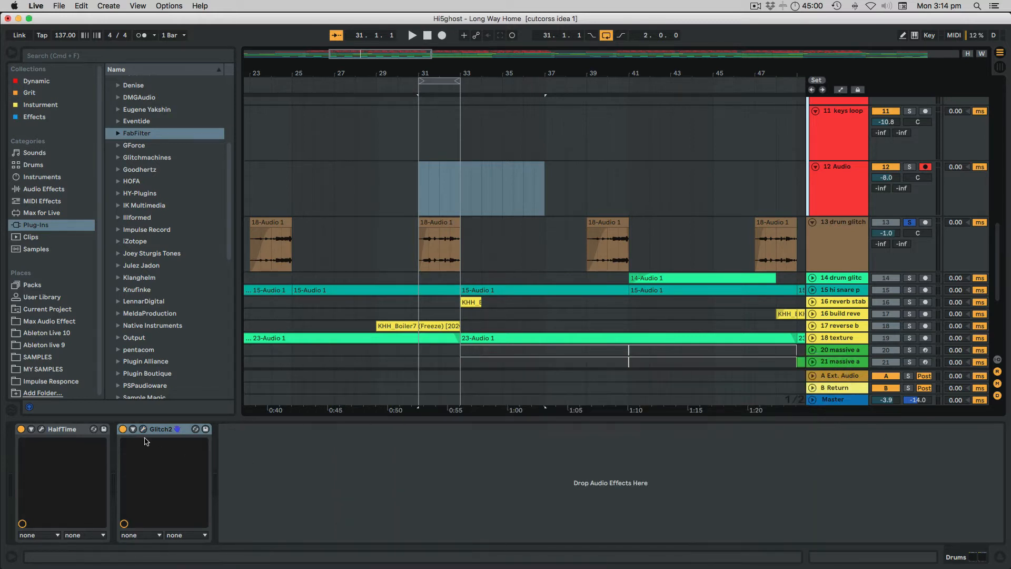
pyautogui.click(123, 429)
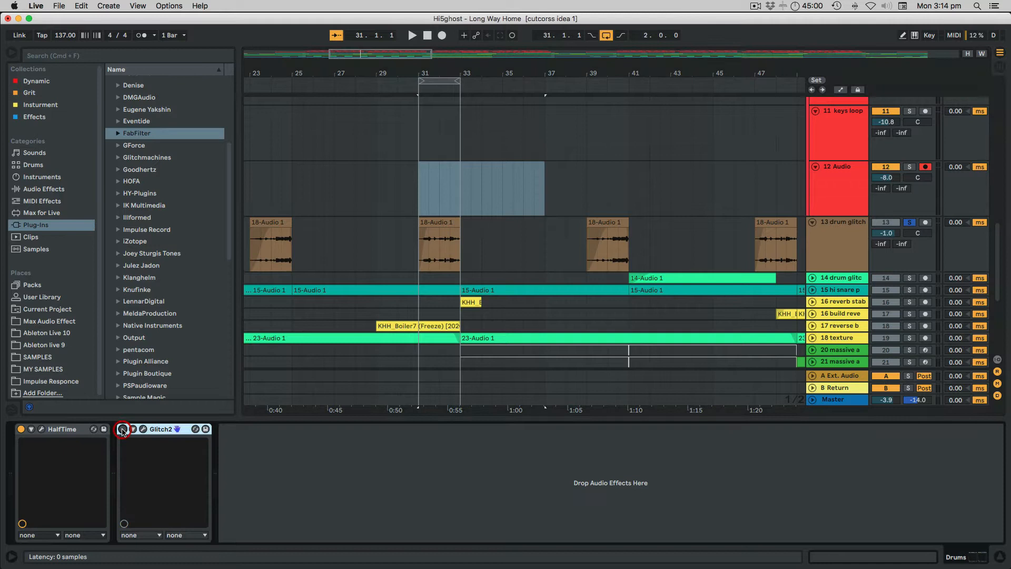
pyautogui.click(164, 429)
# Browse the built-in audio effects for a stock alternative to Glitch2.
pyautogui.click(47, 189)
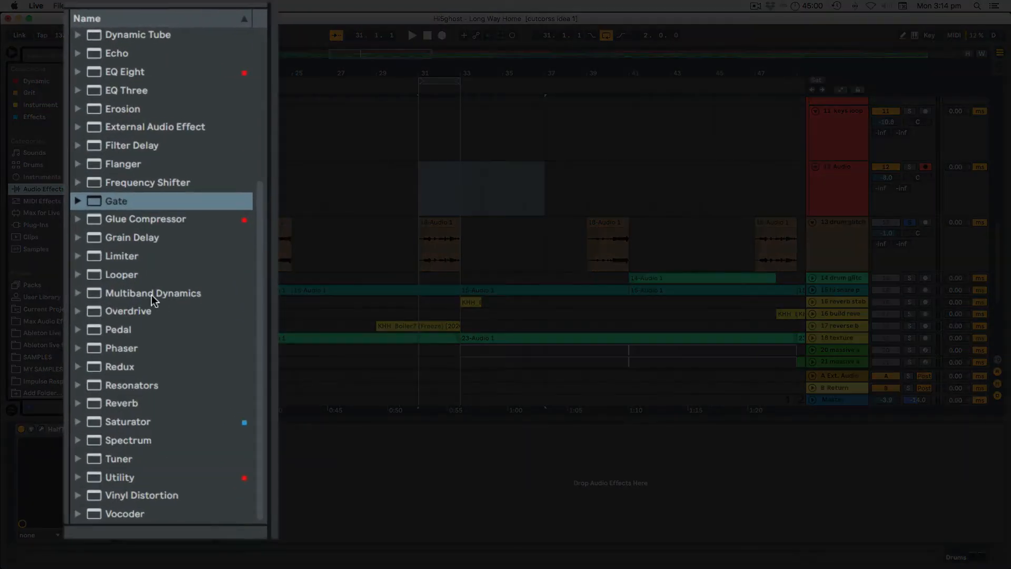
pyautogui.scroll(10, 147, 323)
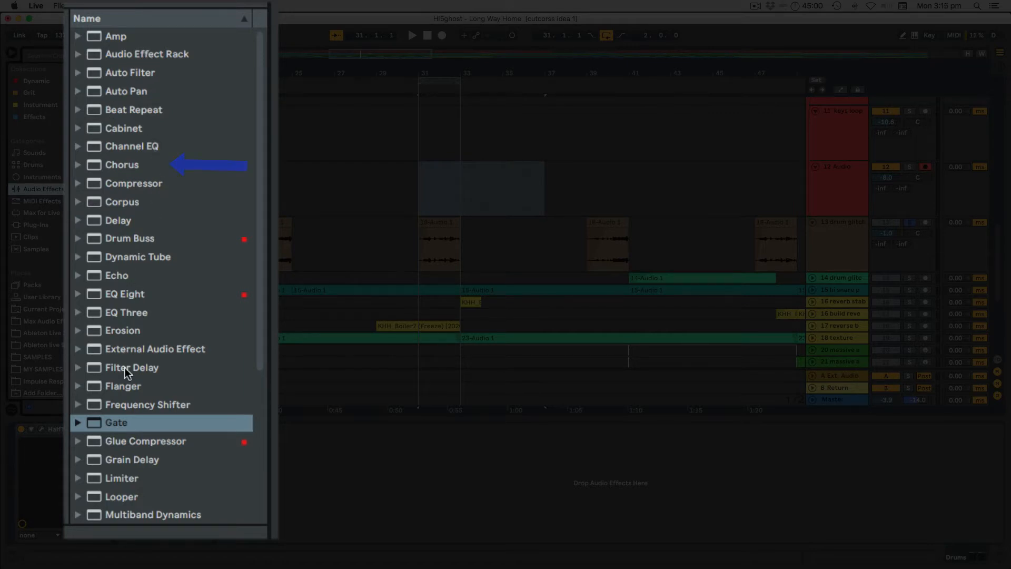
pyautogui.scroll(-5, 126, 389)
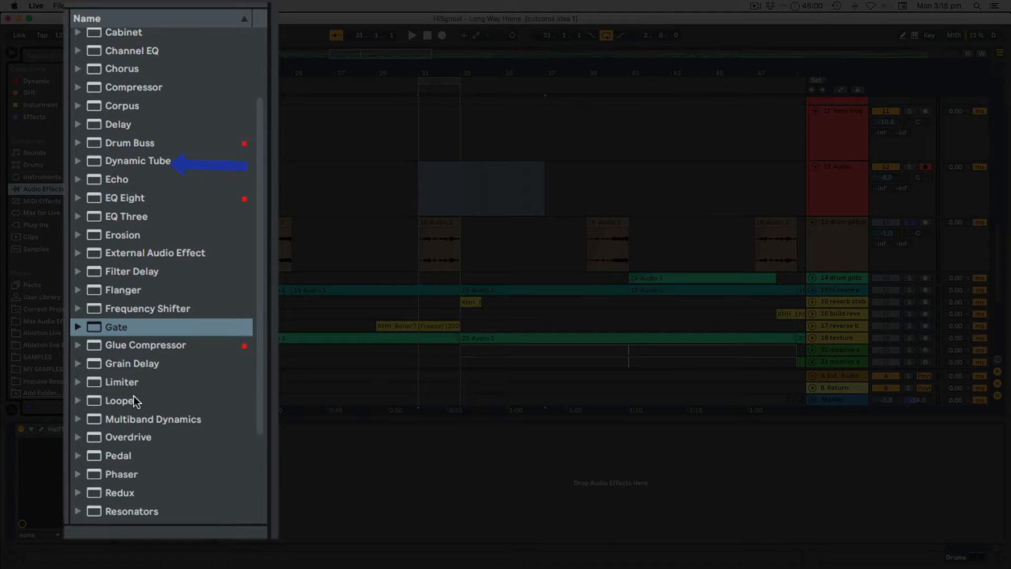
pyautogui.doubleClick(119, 400)
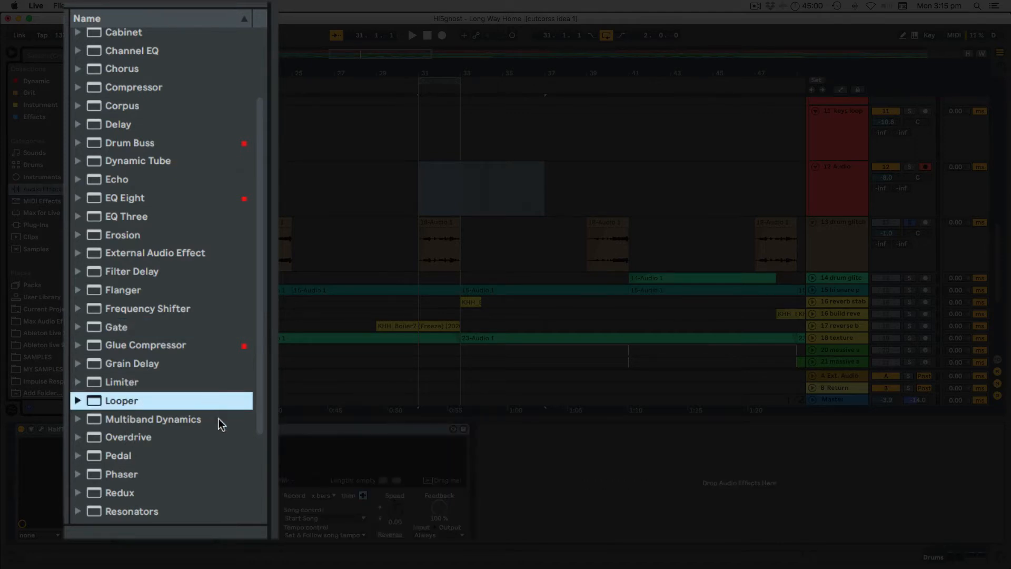
pyautogui.click(301, 434)
pyautogui.press('Delete')
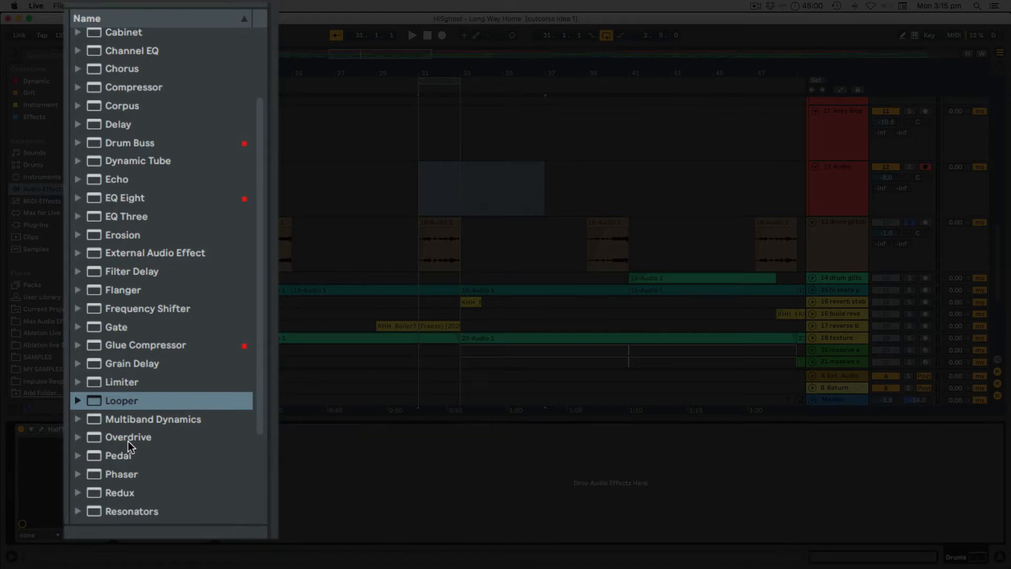
# Add Beat Repeat after Glitch2 on the Drums group and play the drums through it from bar 31.
pyautogui.scroll(5, 128, 441)
pyautogui.moveTo(124, 109); pyautogui.dragTo(323, 464)
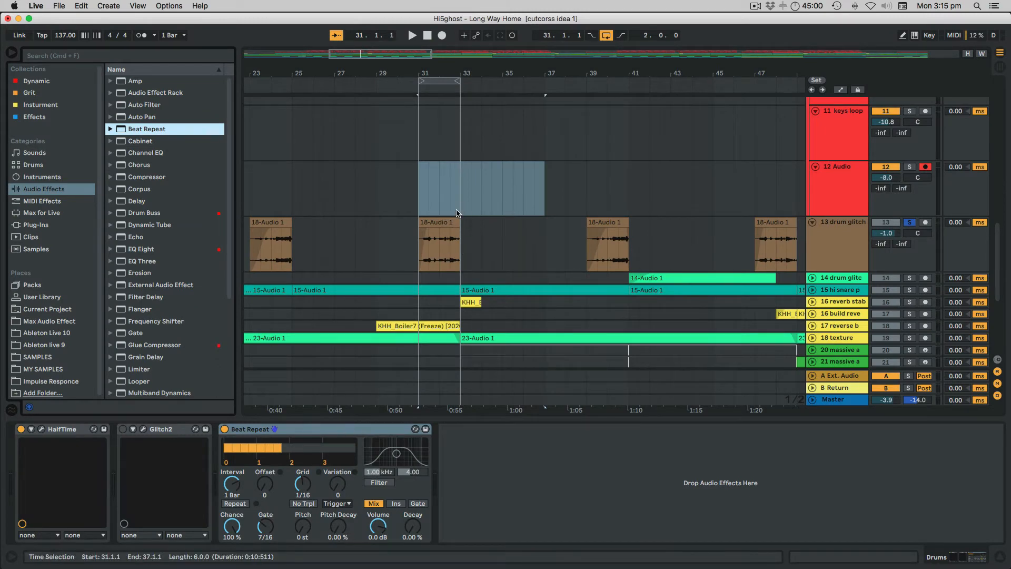
pyautogui.scroll(10, 457, 213)
pyautogui.press('space')
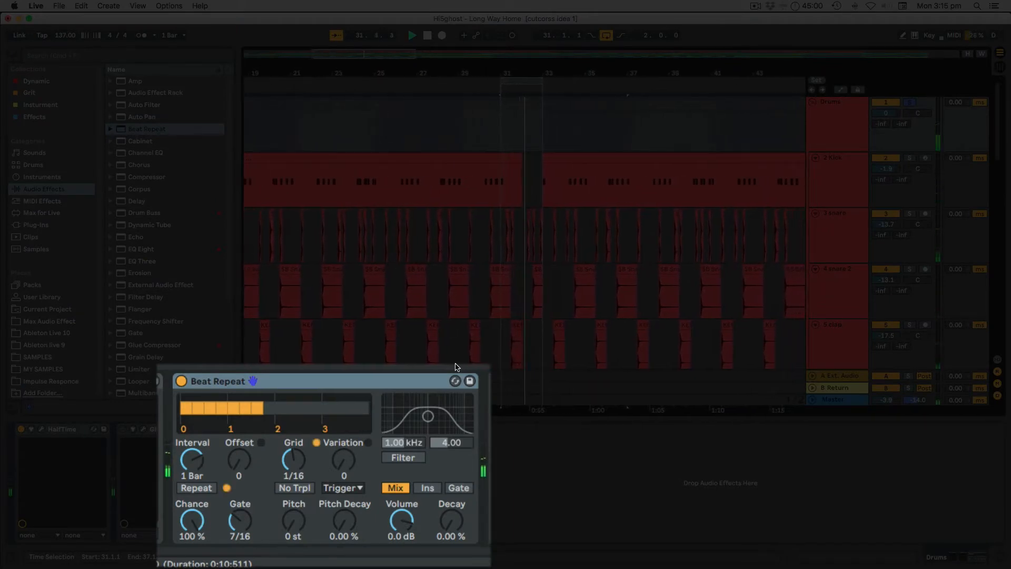
pyautogui.press('space')
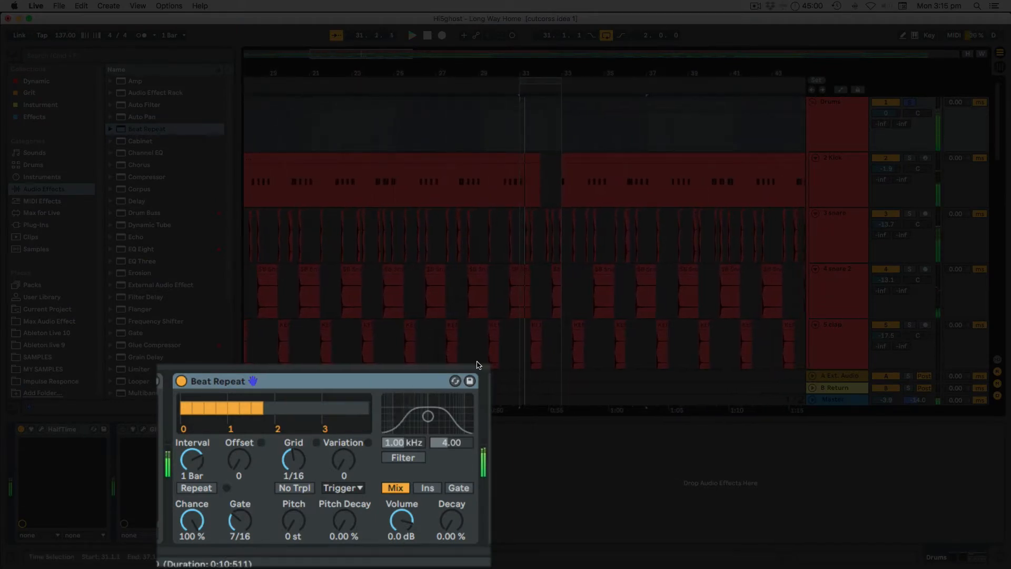
# Turn off solo on the 13 drum glitch track and solo only the Drums group.
pyautogui.scroll(-10, 548, 264)
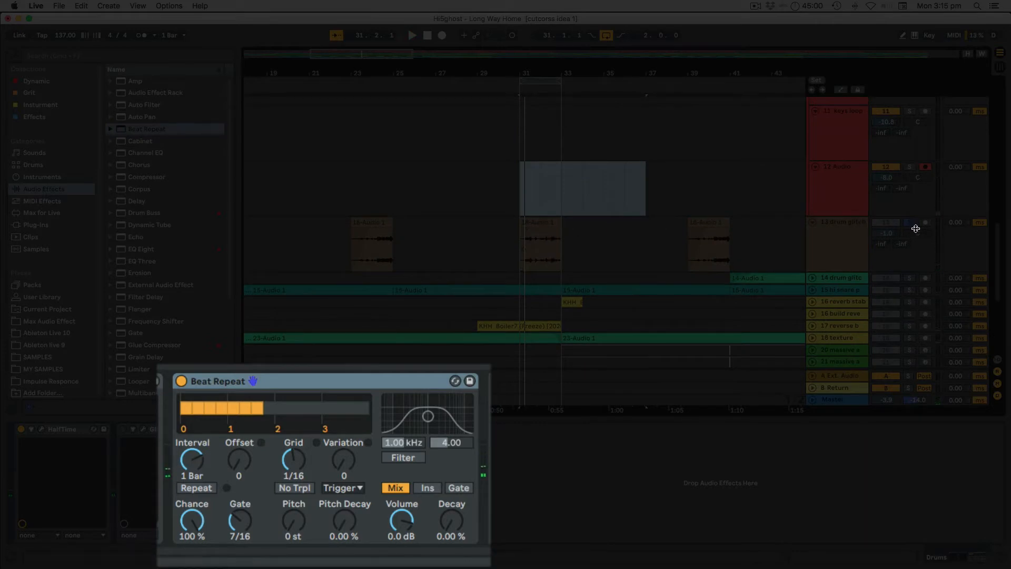
pyautogui.click(910, 224)
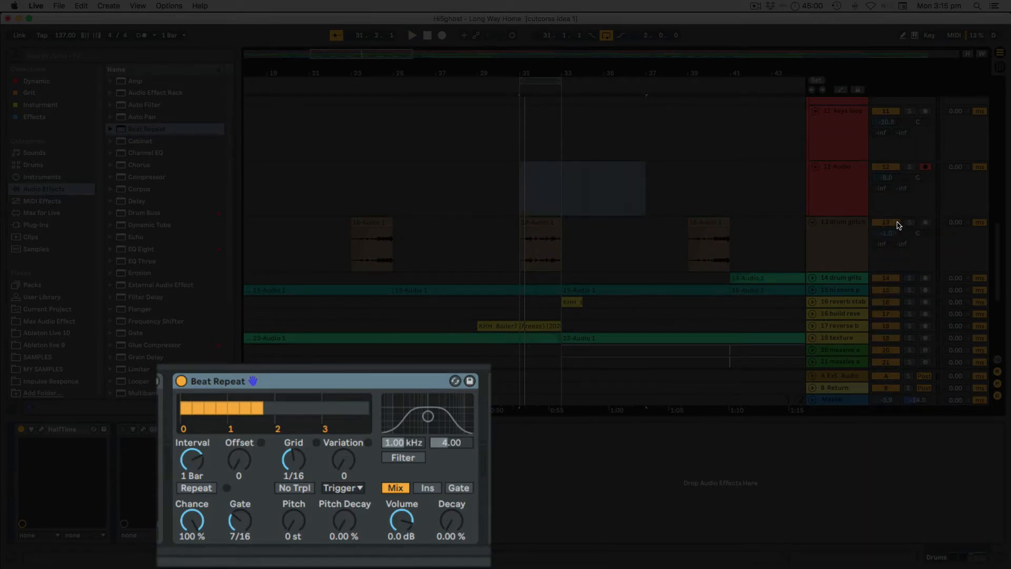
pyautogui.scroll(10, 898, 226)
pyautogui.click(909, 102)
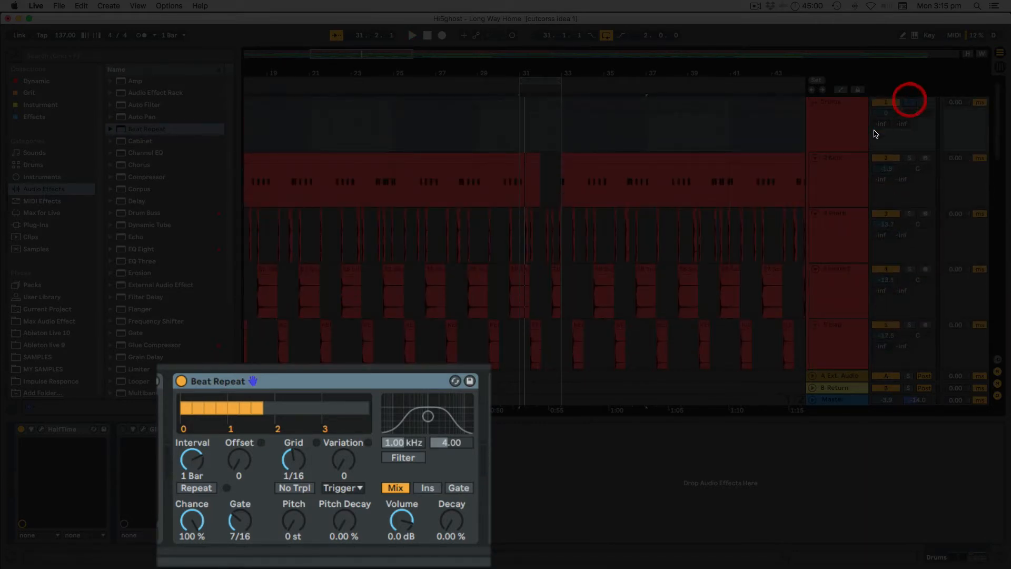
# Play the soloed Drums group through Beat Repeat and set the effect's interval to 1/2.
pyautogui.press('space')
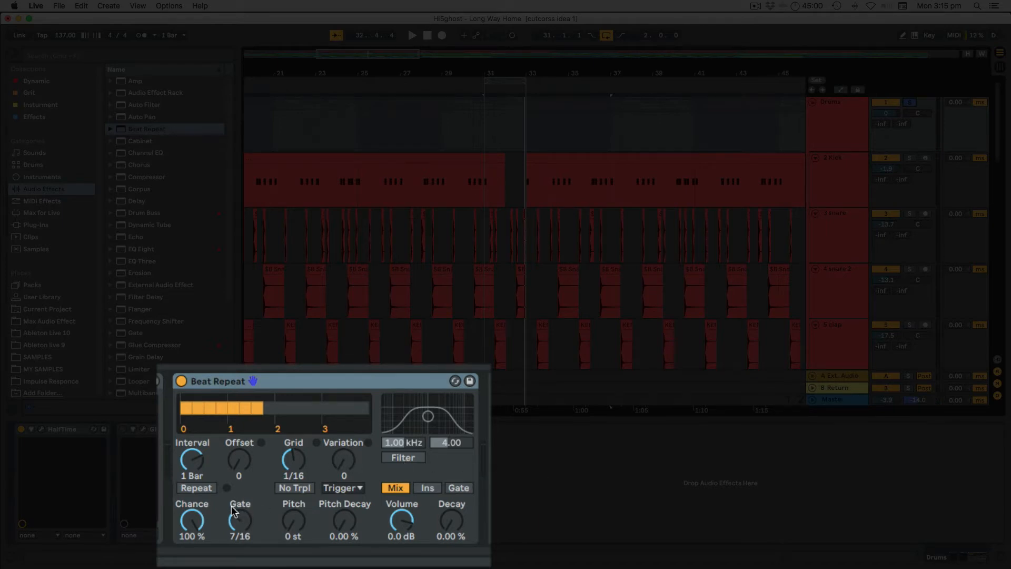
pyautogui.moveTo(195, 462); pyautogui.dragTo(195, 471)
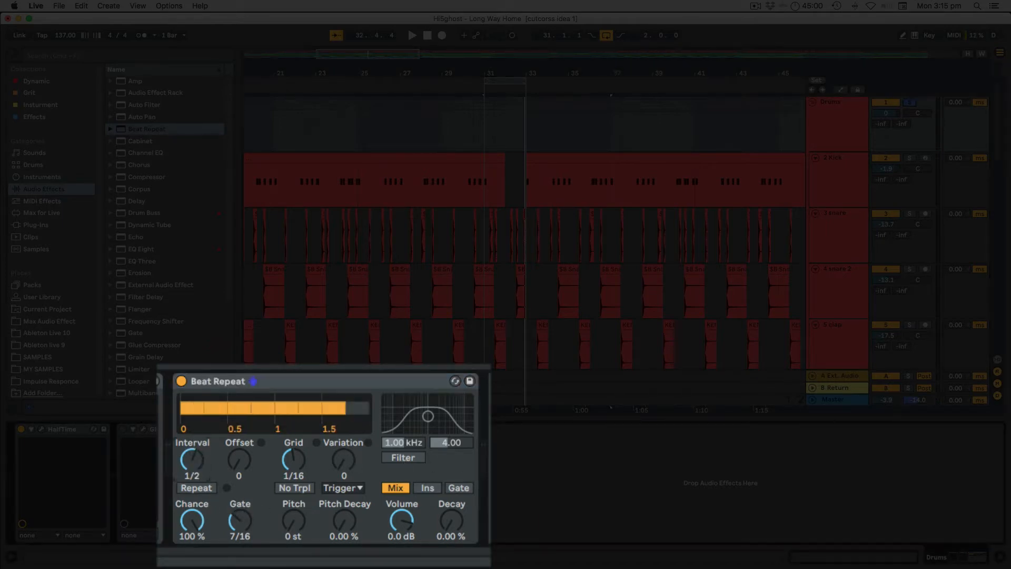
# Swap the Beat Repeat on the Drums group to the Deconstruct preset and audition the drums through it.
pyautogui.click(111, 129)
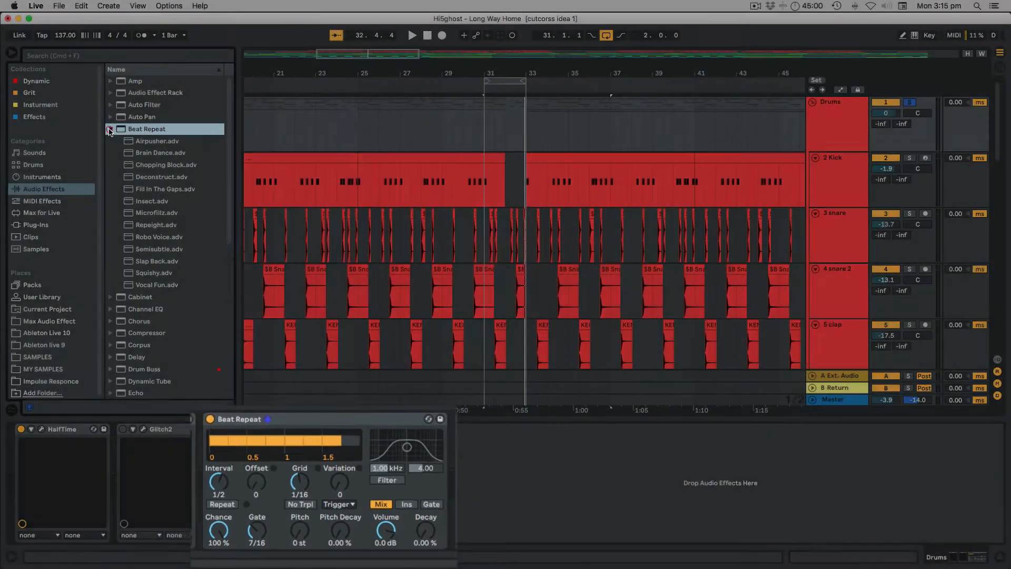
pyautogui.click(415, 429)
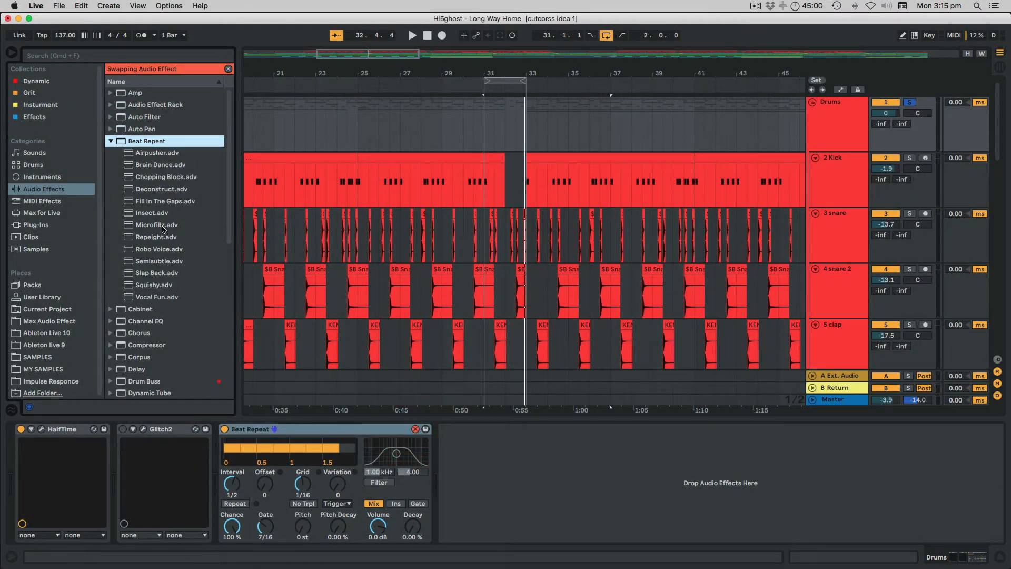
pyautogui.doubleClick(143, 190)
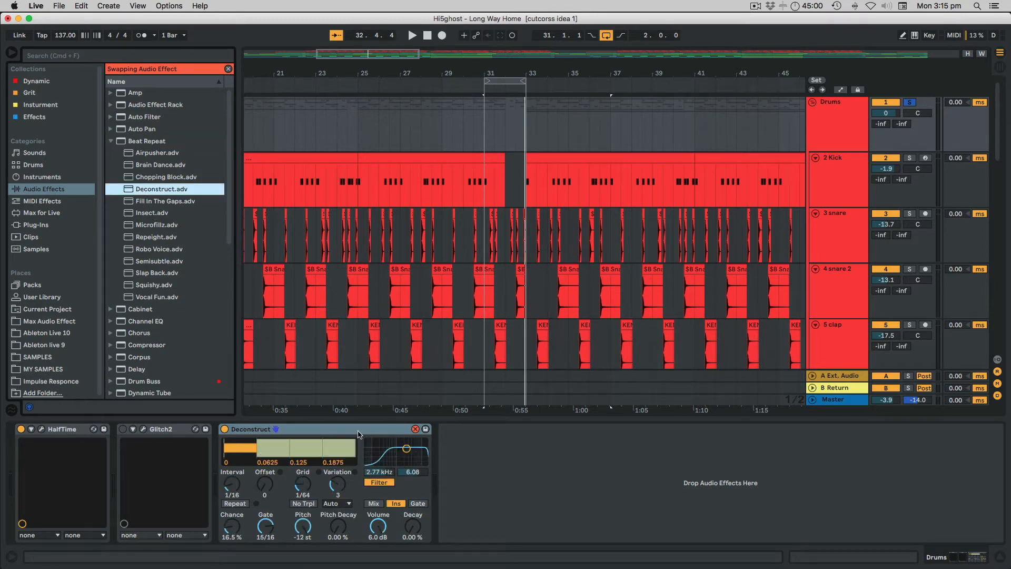
pyautogui.press('space')
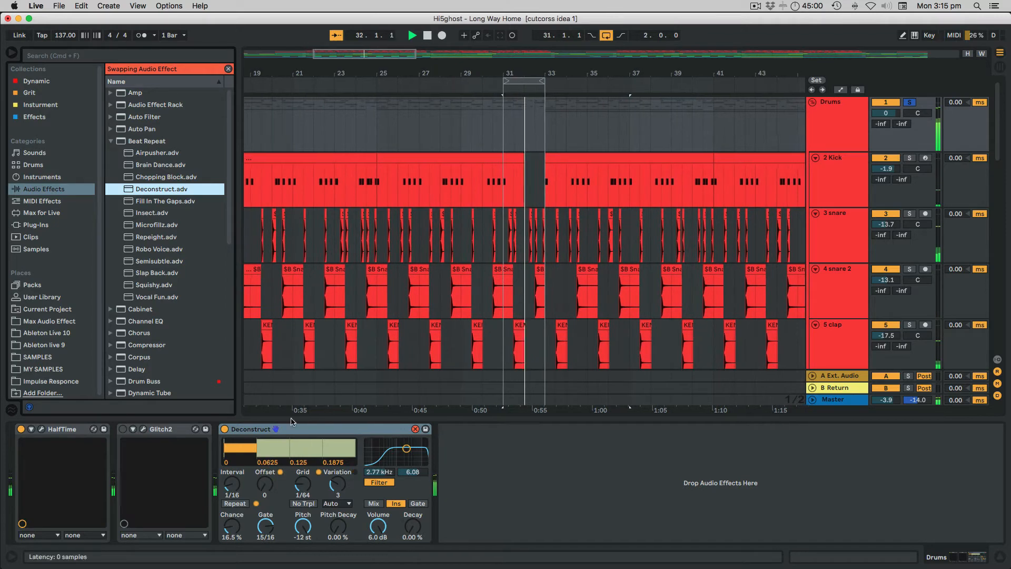
pyautogui.press('space')
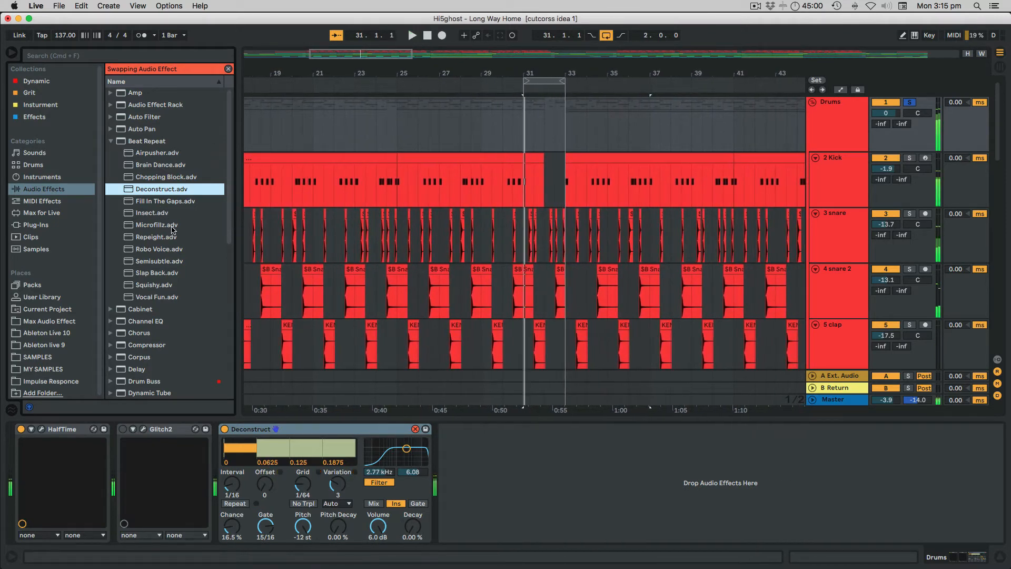
# Load the Insect and Repeight presets of Beat Repeat in turn and audition the drums with each.
pyautogui.doubleClick(153, 213)
pyautogui.press('space')
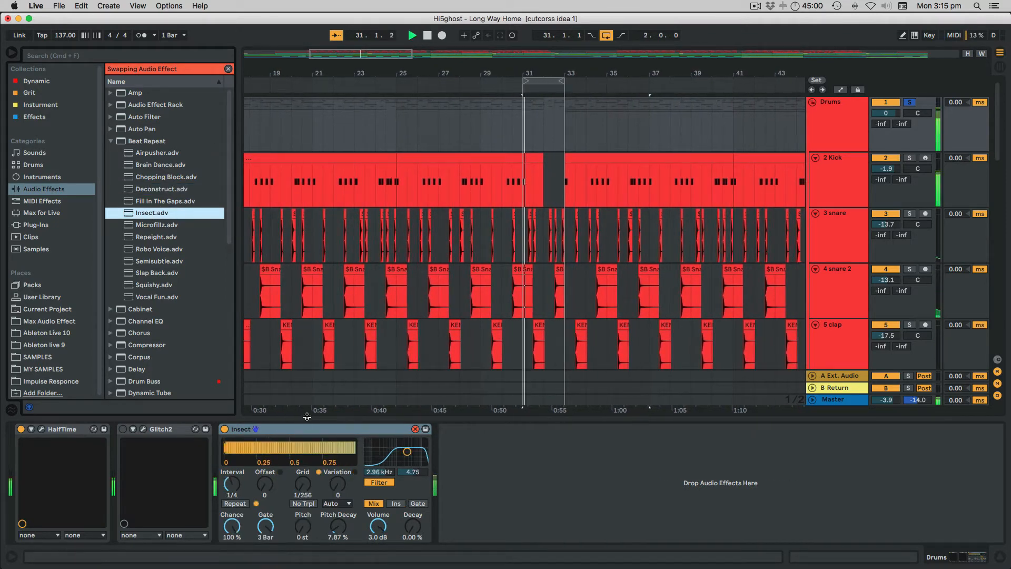
pyautogui.press('space')
pyautogui.doubleClick(154, 238)
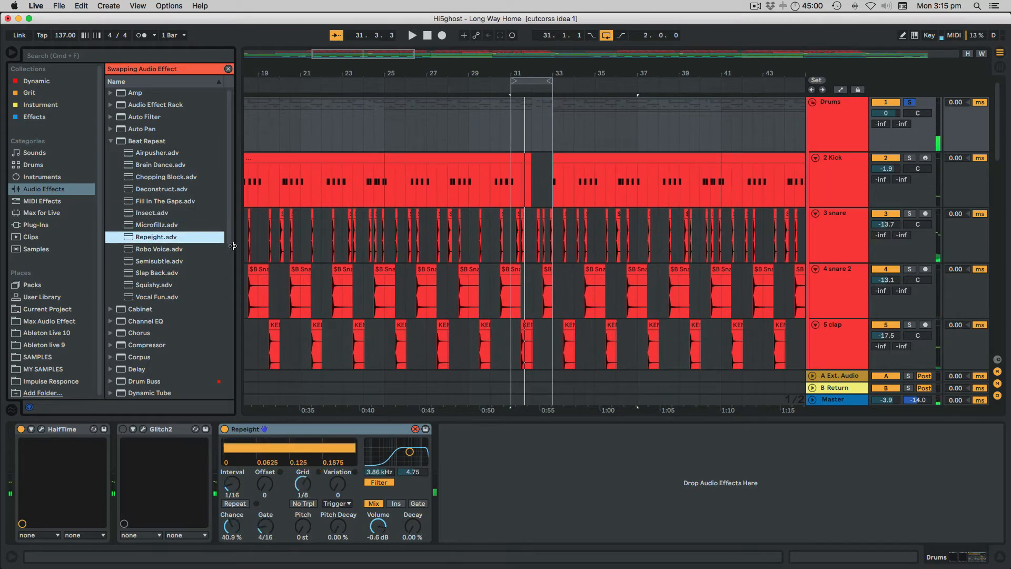
pyautogui.press('space')
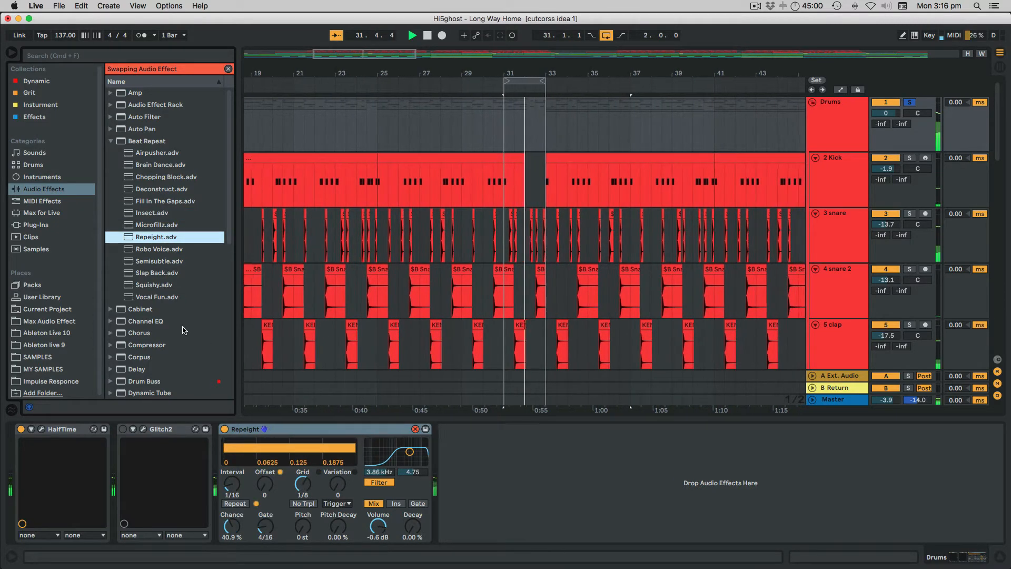
pyautogui.press('space')
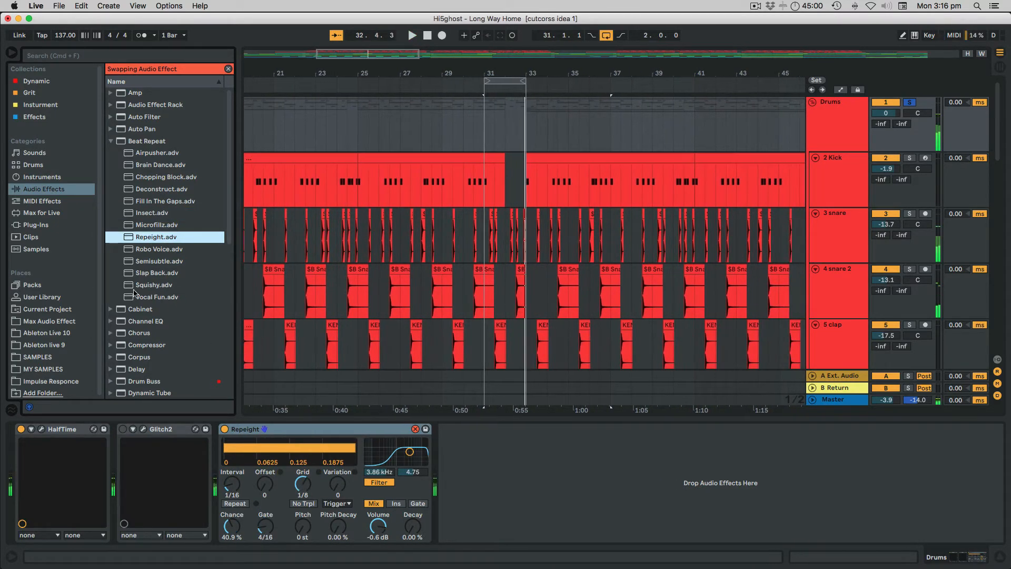
# Load the Semisubtle and Vocal Fun presets of Beat Repeat in turn and audition the drums with each.
pyautogui.doubleClick(149, 259)
pyautogui.press('space')
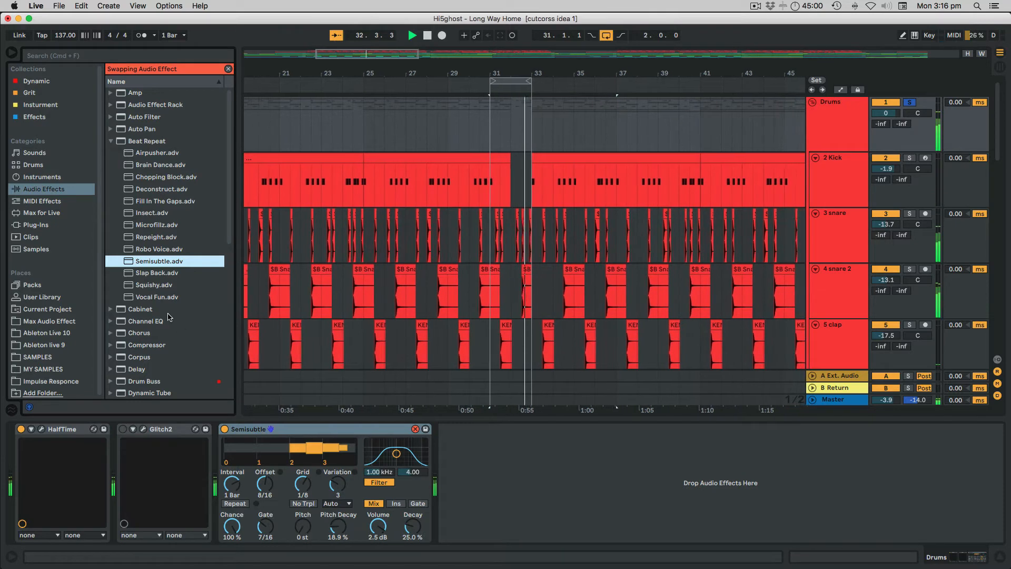
pyautogui.press('space')
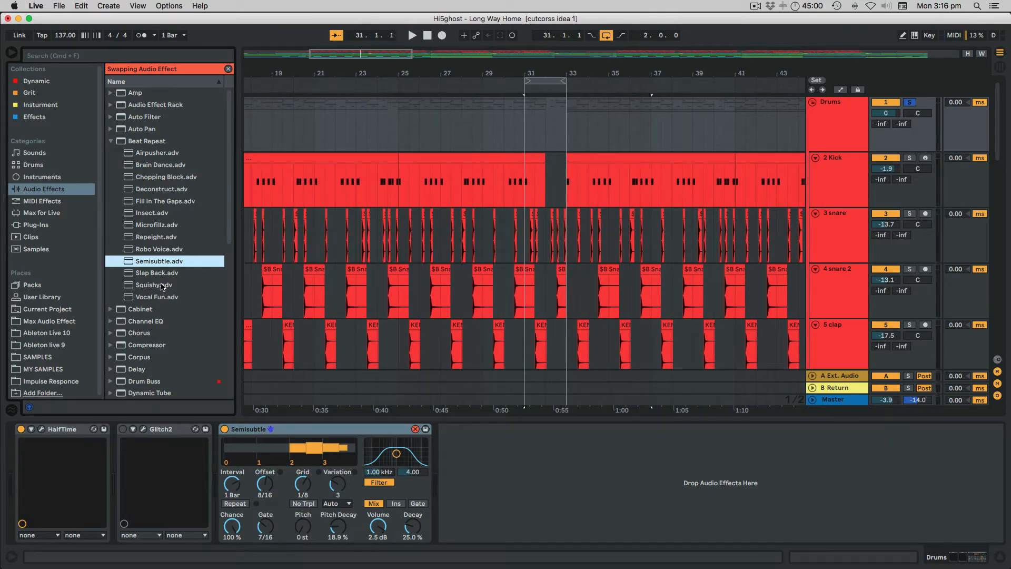
pyautogui.doubleClick(154, 297)
pyautogui.press('space')
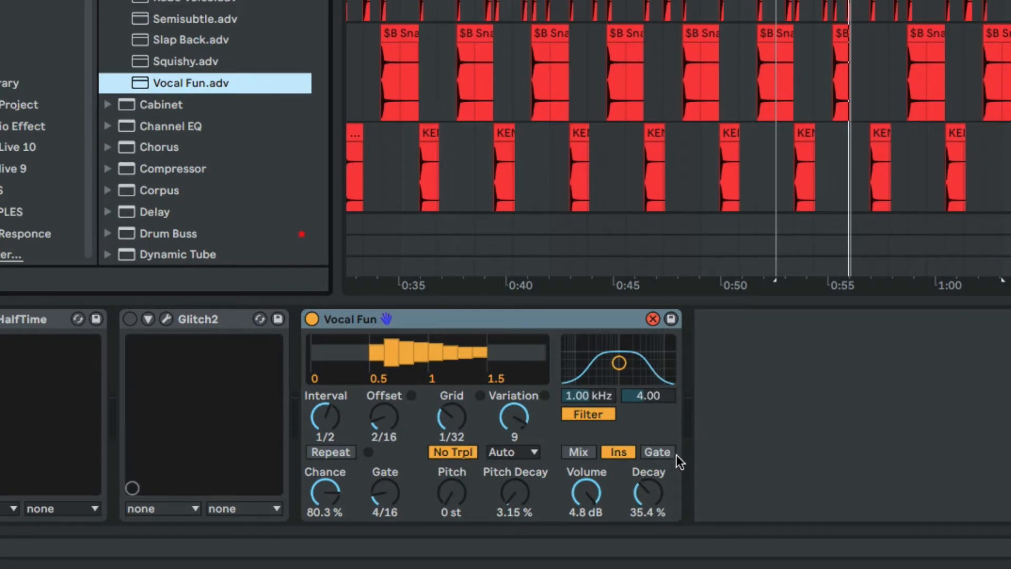
# Compare the Mix and Ins output modes of the Vocal Fun Beat Repeat, leaving it on Ins.
pyautogui.scroll(-10, 676, 137)
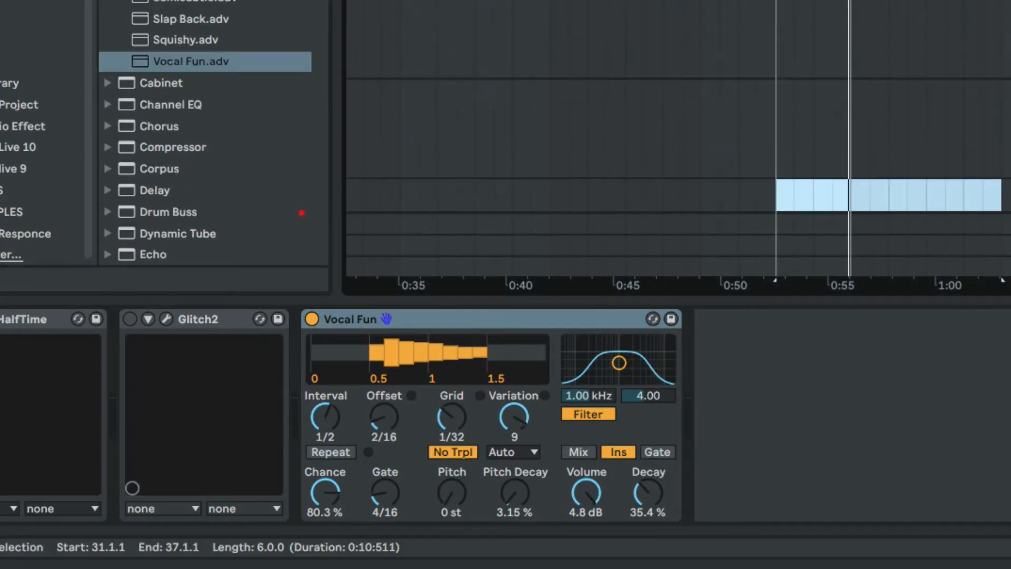
pyautogui.scroll(-3, 829, 96)
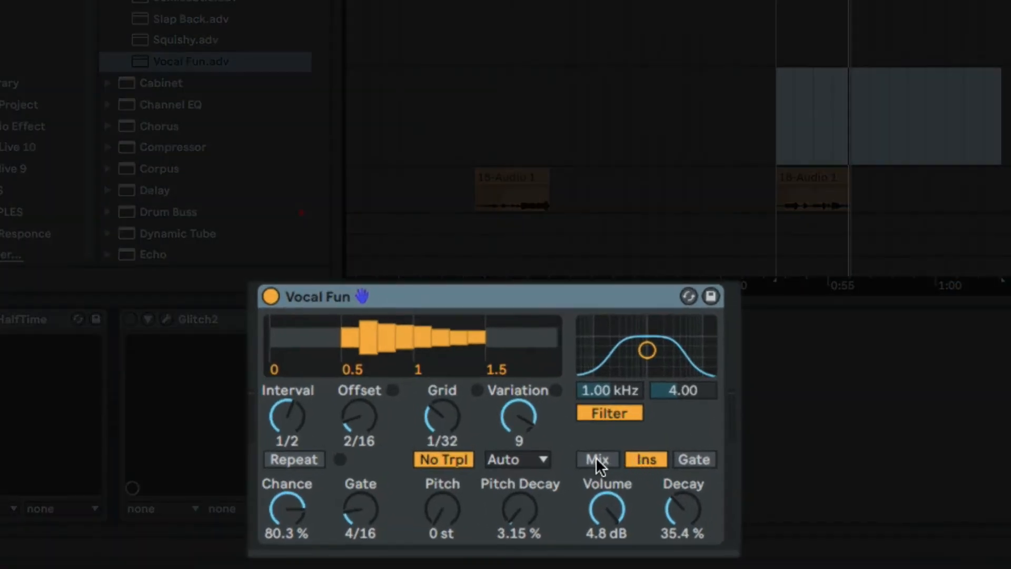
pyautogui.click(579, 453)
pyautogui.click(639, 459)
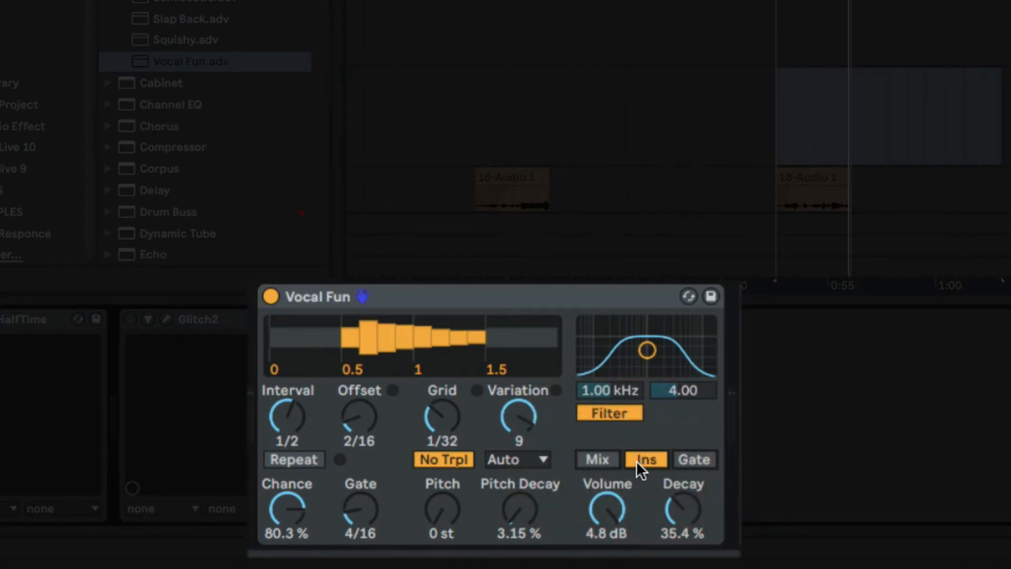
pyautogui.click(598, 457)
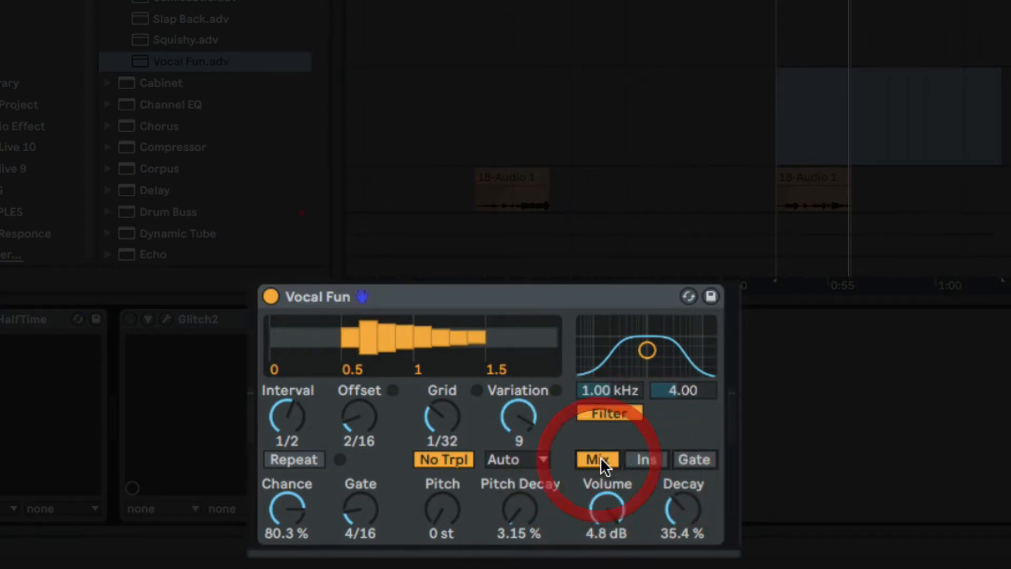
pyautogui.click(644, 458)
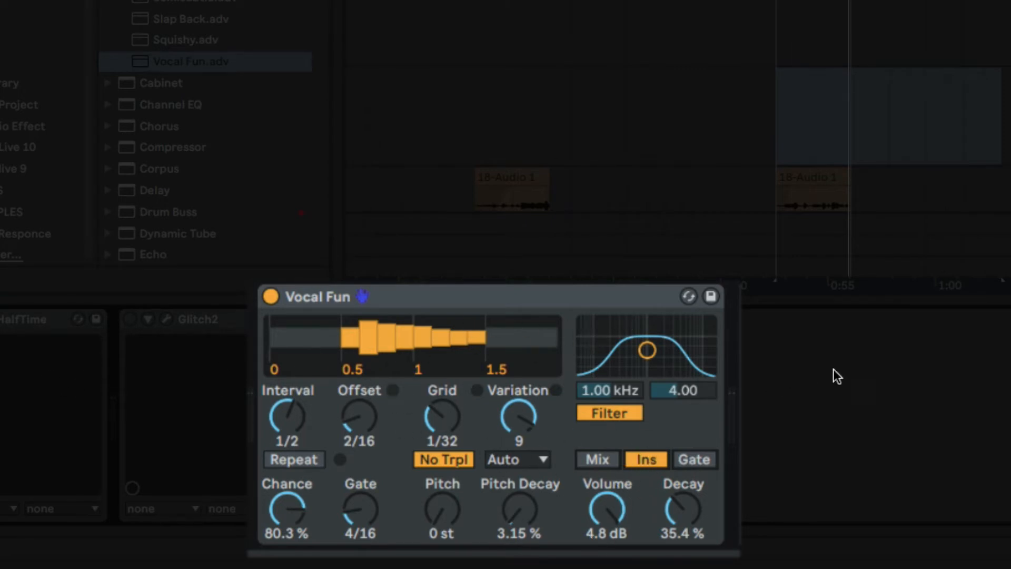
pyautogui.click(607, 460)
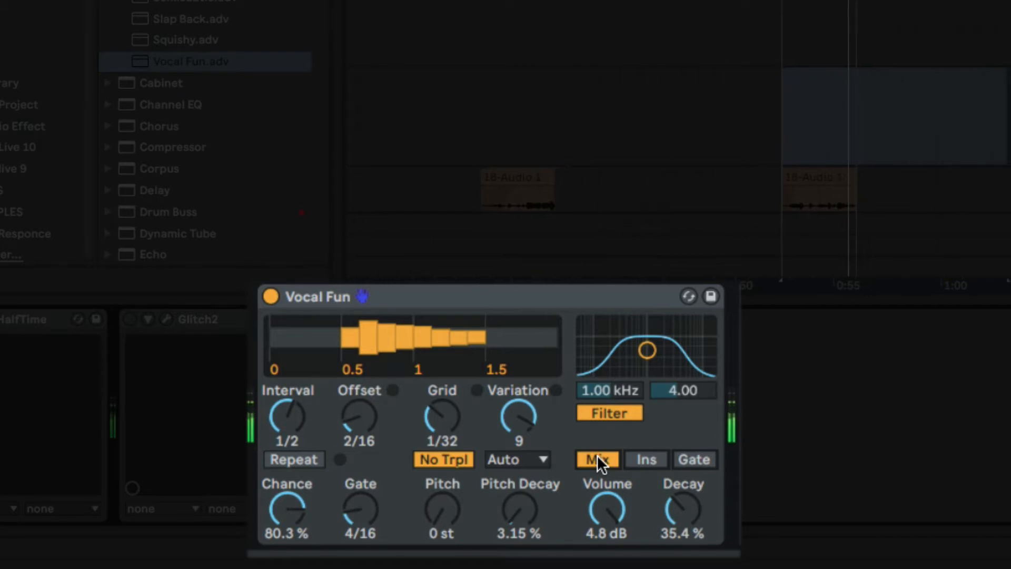
pyautogui.click(639, 460)
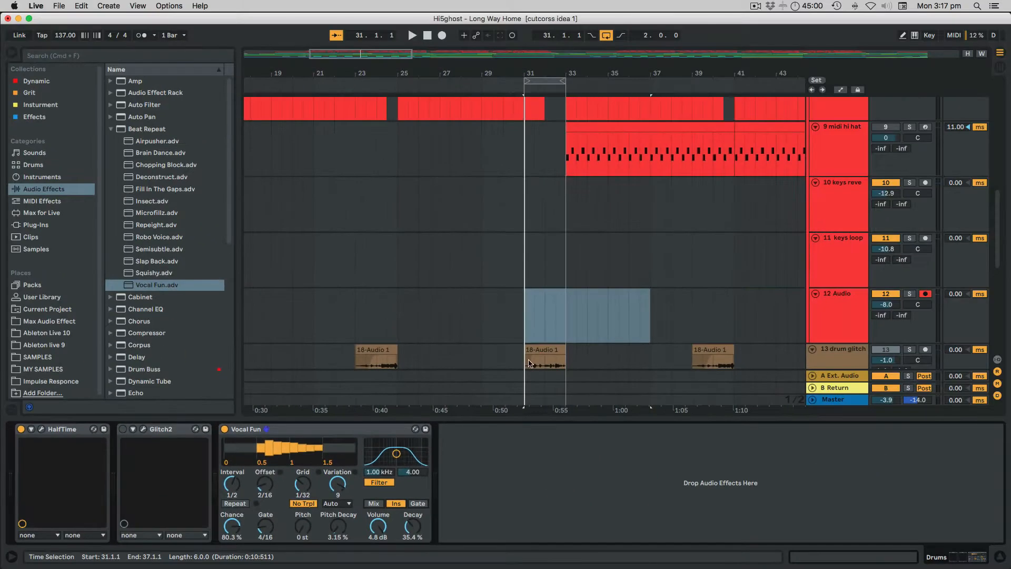
# Unfold the 13 drum glitch track to show the waveforms of its resampled clips.
pyautogui.scroll(-2, 566, 290)
pyautogui.click(545, 310)
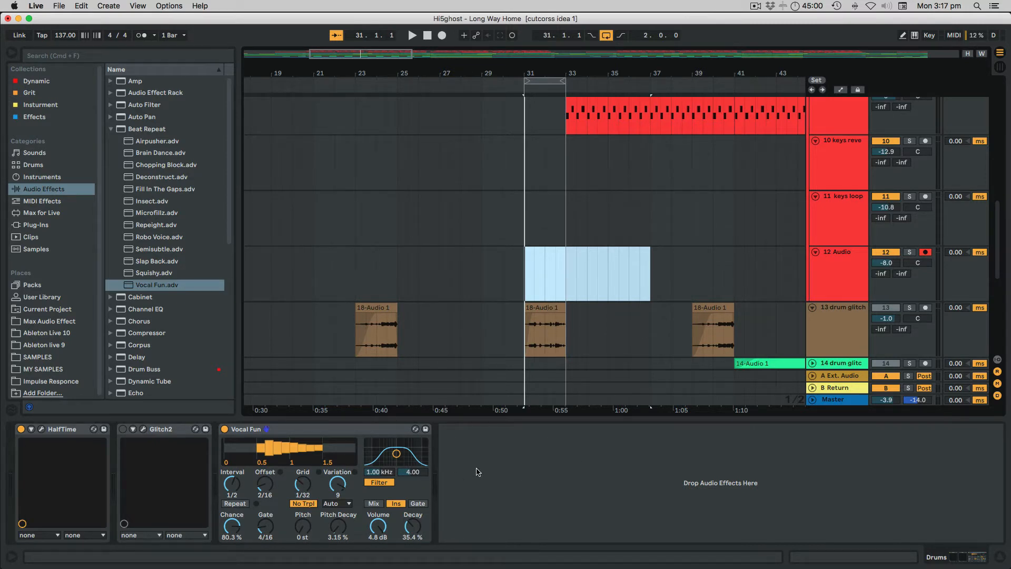
# Add the Redux effect after the Vocal Fun Beat Repeat on the Drums group and try its Downsample control during playback.
pyautogui.scroll(-10, 153, 367)
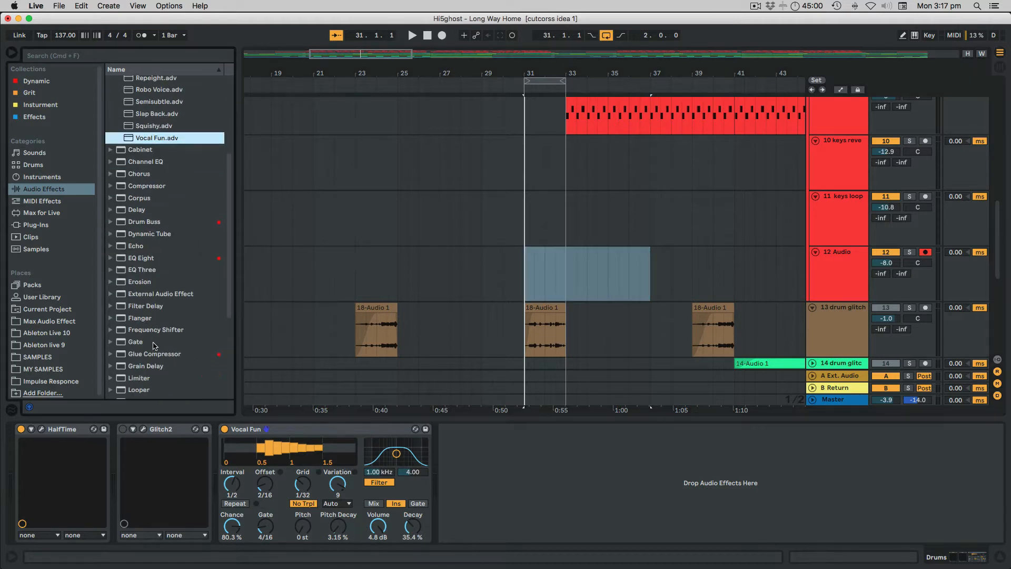
pyautogui.scroll(-1, 153, 361)
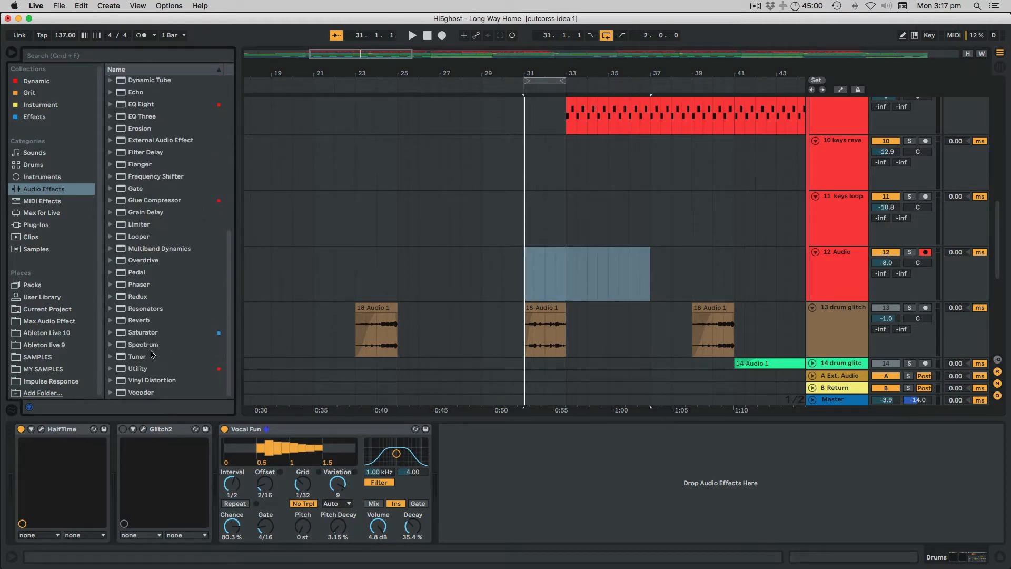
pyautogui.moveTo(121, 299); pyautogui.dragTo(481, 464)
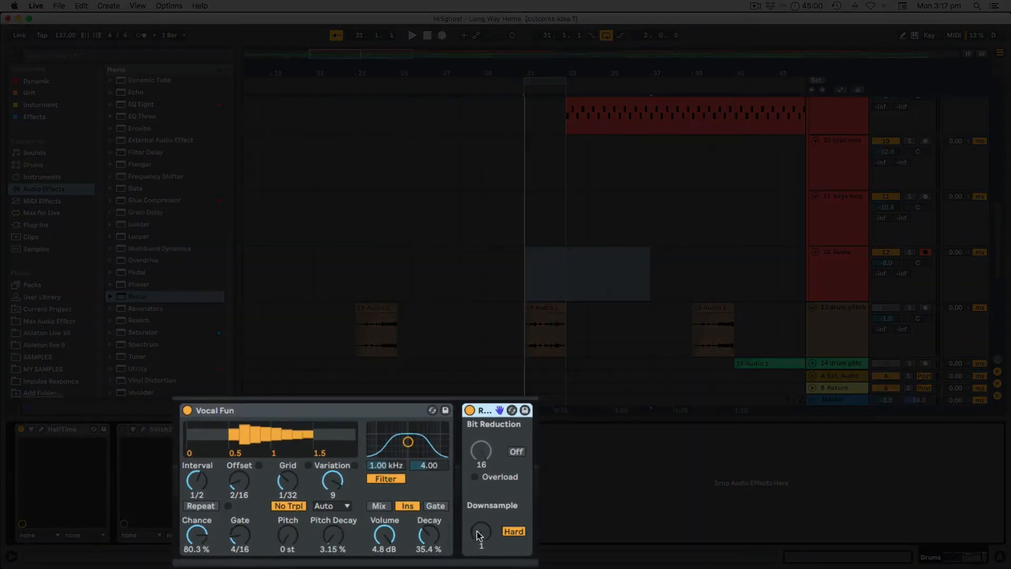
pyautogui.press('space')
pyautogui.moveTo(477, 534); pyautogui.dragTo(477, 527)
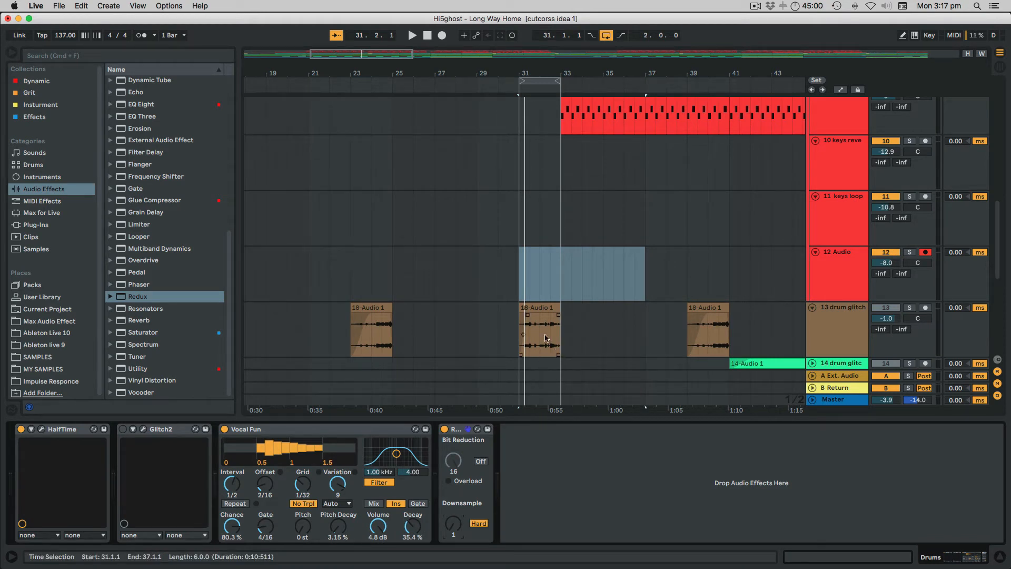
# Delete Redux and the Vocal Fun Beat Repeat from the Drums group's effect chain.
pyautogui.click(464, 430)
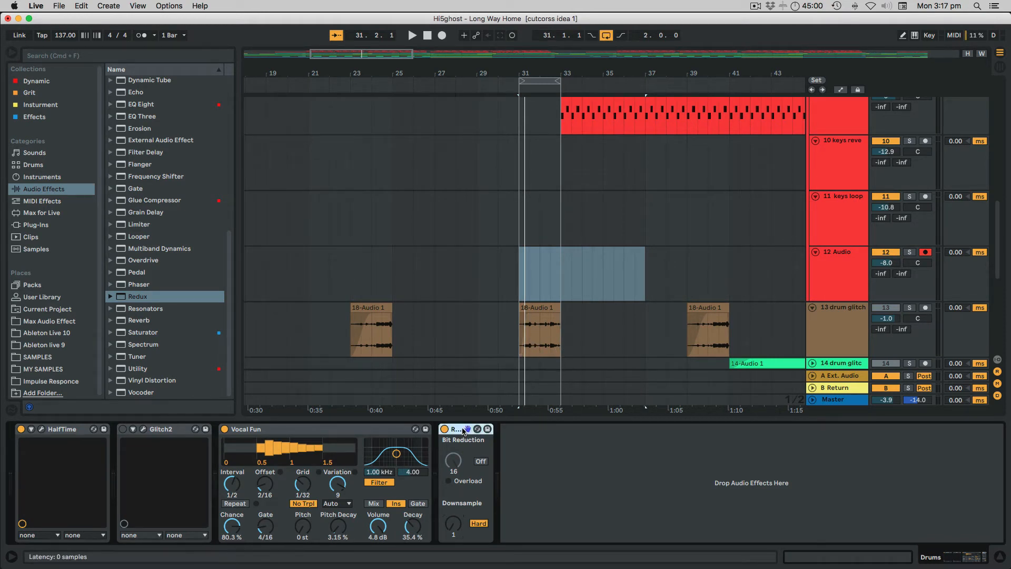
pyautogui.press('Delete')
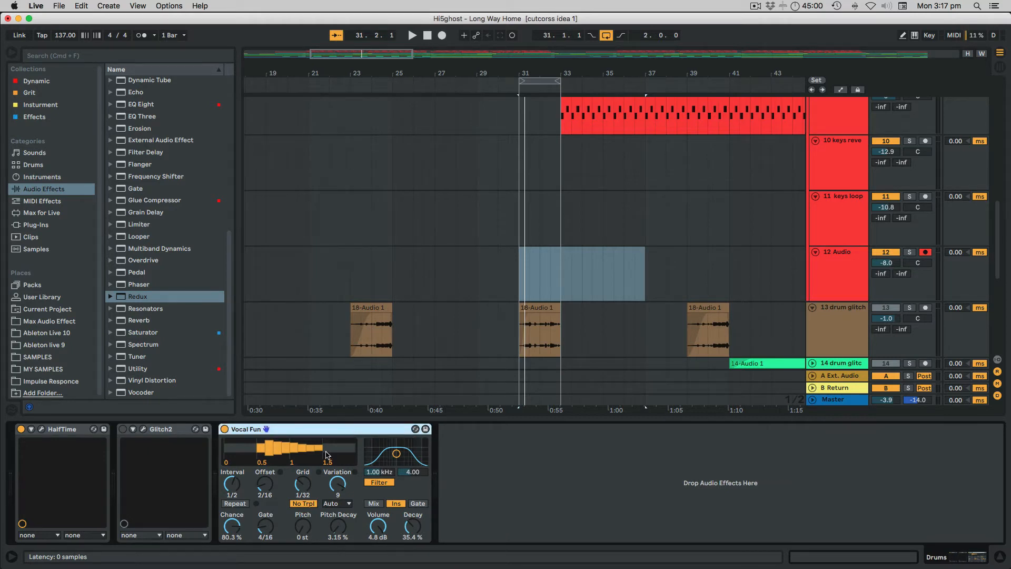
pyautogui.press('Delete')
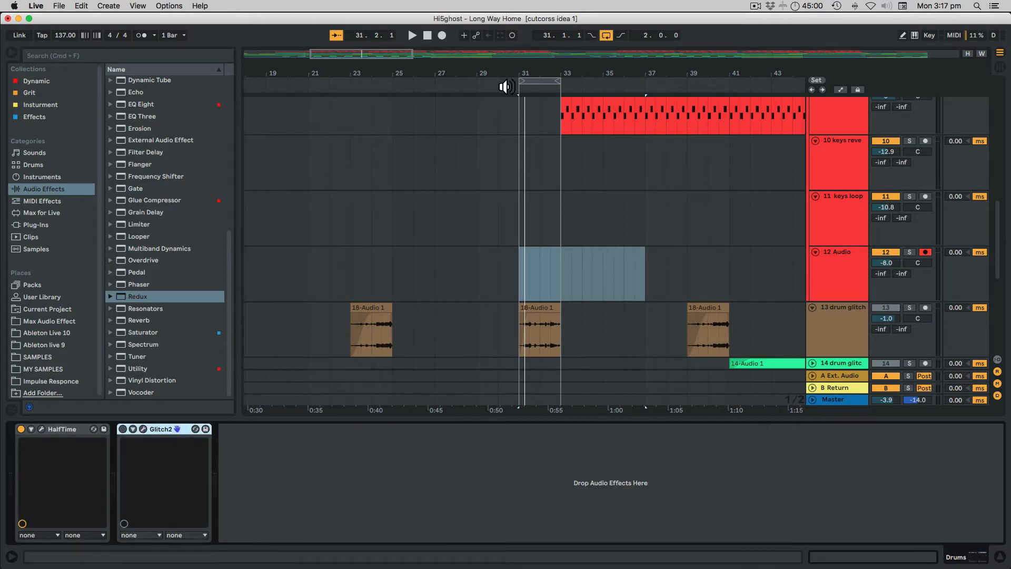
# Set the arrangement loop to 16 bars, from bar 17 to bar 33.
pyautogui.scroll(5, 449, 199)
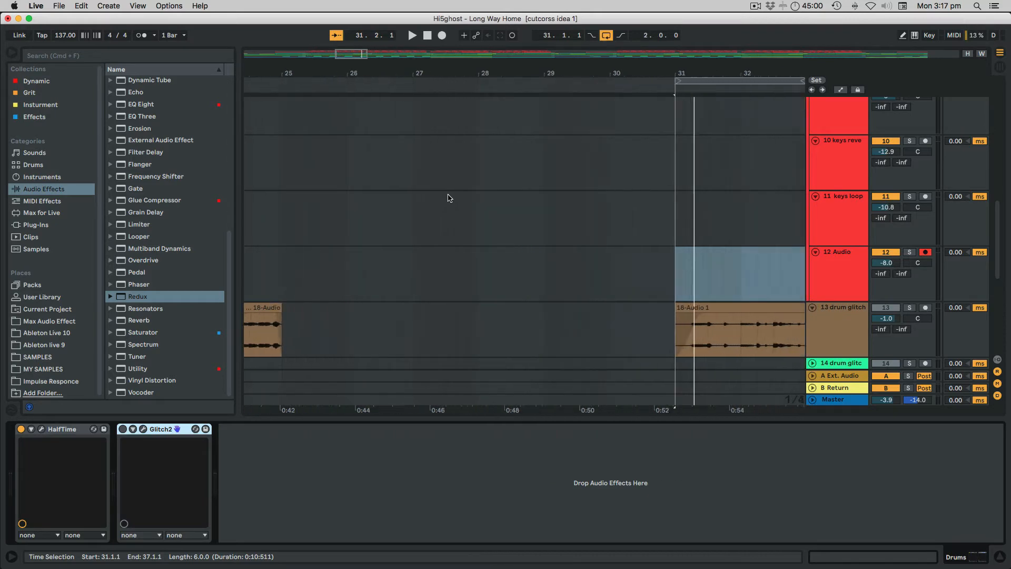
pyautogui.scroll(-10, 449, 198)
pyautogui.moveTo(421, 85); pyautogui.dragTo(336, 84)
pyautogui.scroll(-4, 441, 181)
pyautogui.scroll(-2, 441, 181)
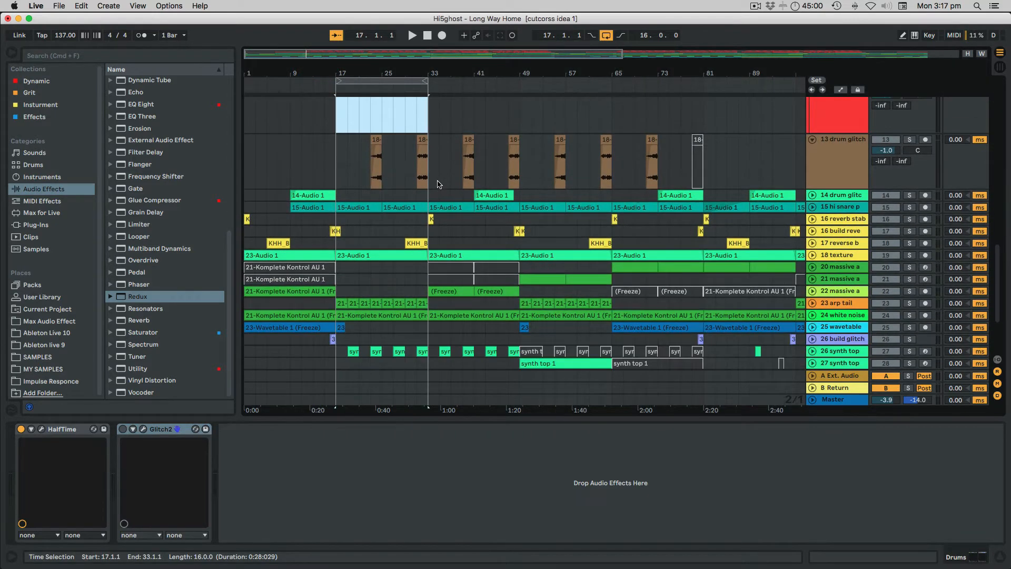
# Unfold the 15 hi snare, 20 and 21 massive, 23 arp tail and 24 white noise tracks.
pyautogui.click(812, 207)
pyautogui.scroll(-3, 815, 227)
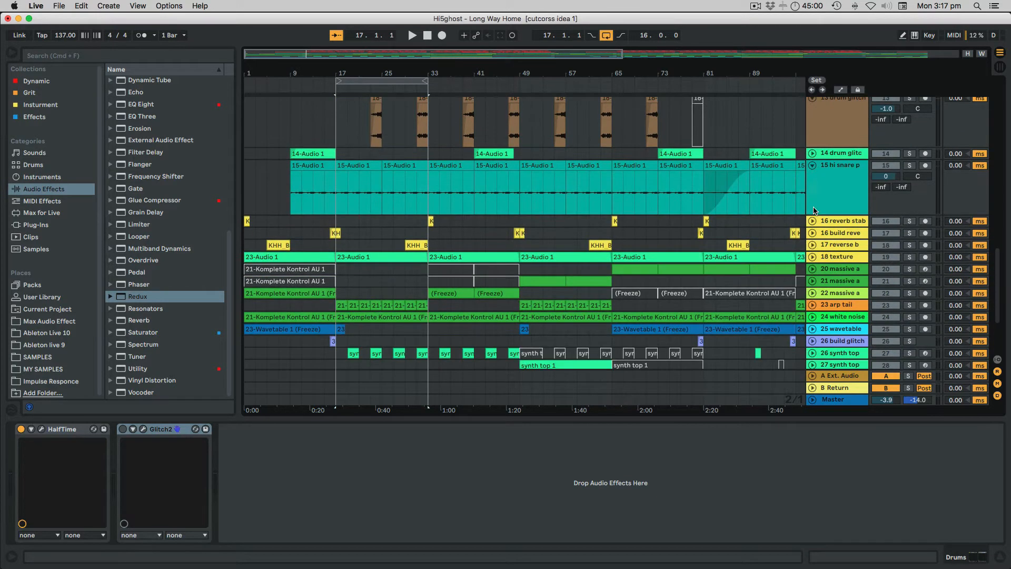
pyautogui.click(813, 248)
pyautogui.scroll(-3, 815, 247)
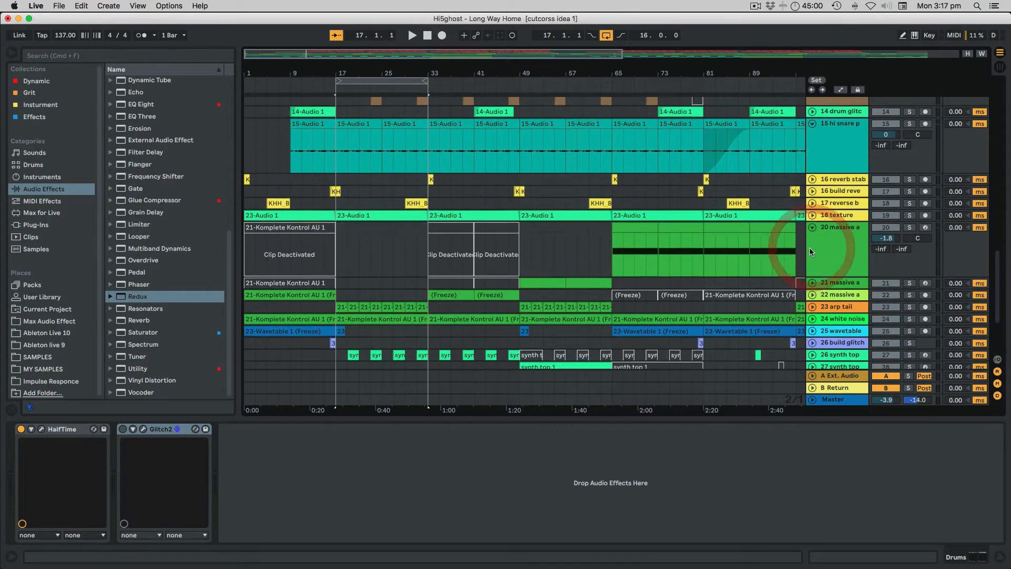
pyautogui.click(812, 241)
pyautogui.scroll(-2, 813, 264)
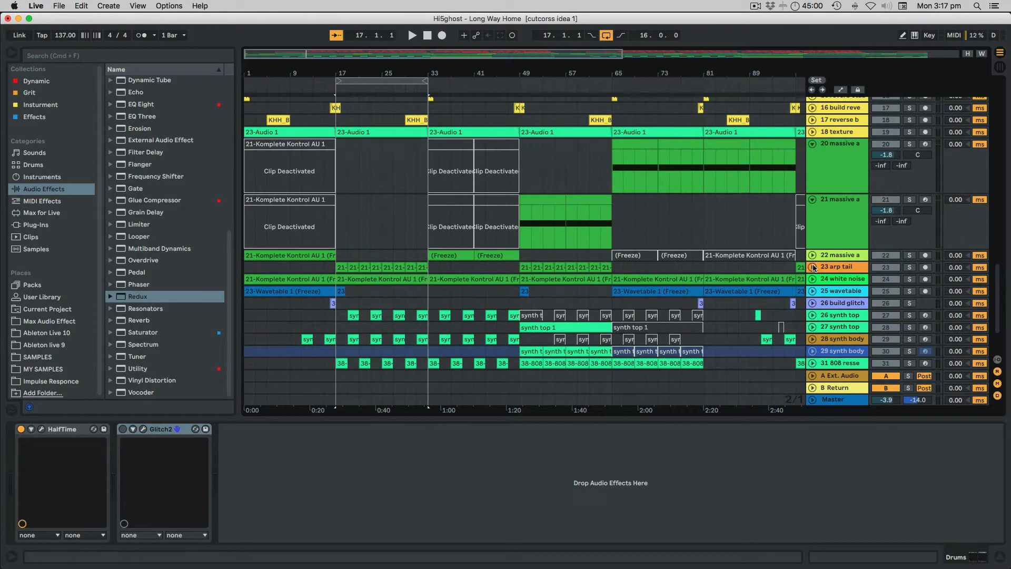
pyautogui.click(812, 267)
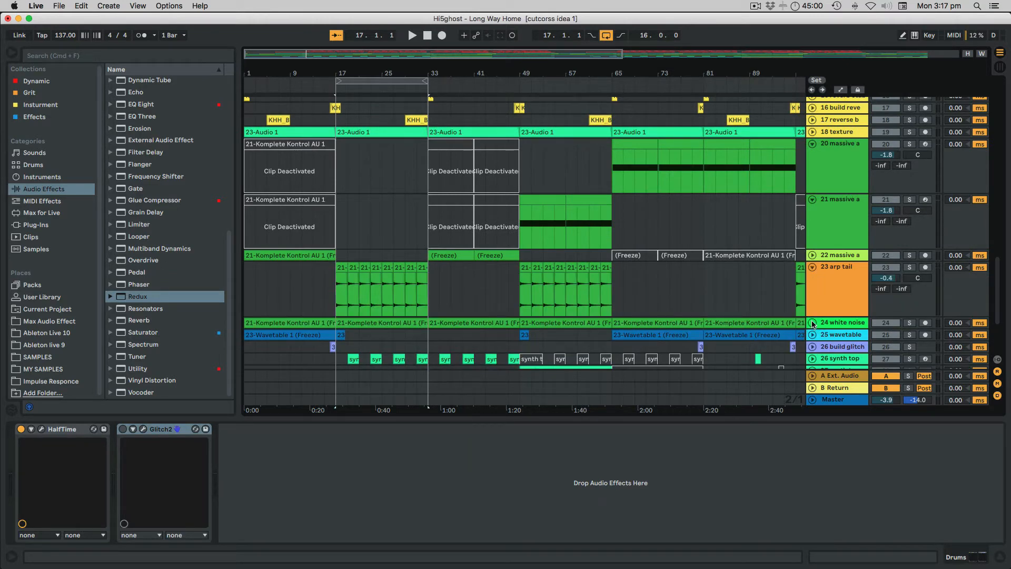
pyautogui.click(813, 322)
# Unfold the 26 synth top, 27 synth top and 28 synth body tracks.
pyautogui.scroll(-7, 813, 324)
pyautogui.click(812, 251)
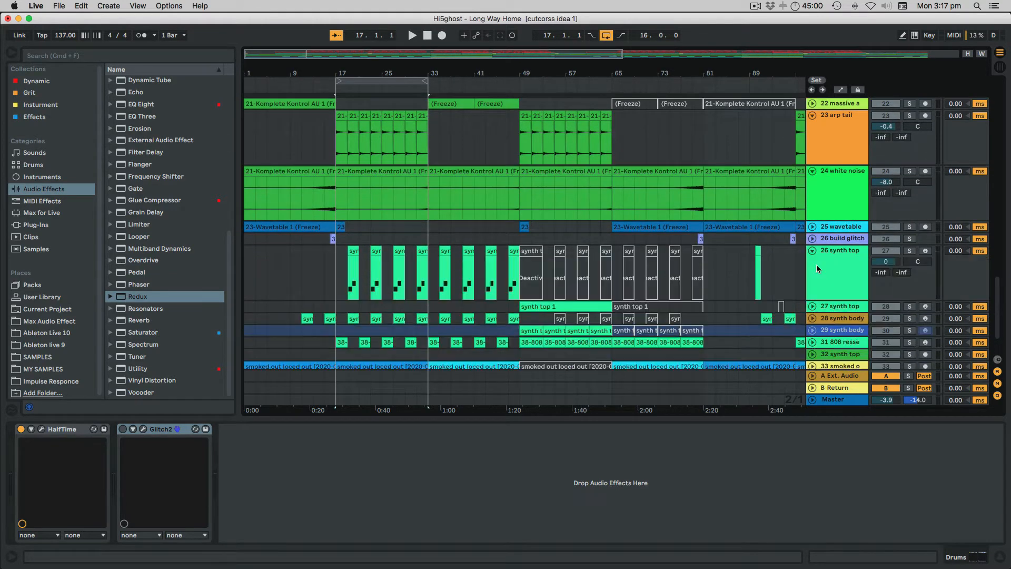
pyautogui.scroll(-2, 826, 317)
pyautogui.click(813, 265)
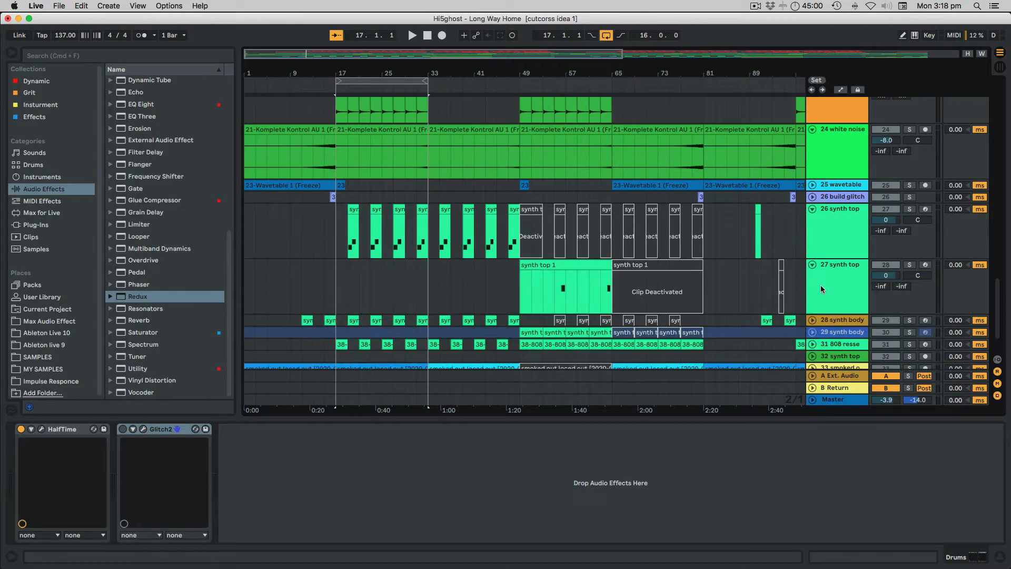
pyautogui.scroll(-2, 820, 285)
pyautogui.click(812, 274)
pyautogui.scroll(-2, 579, 237)
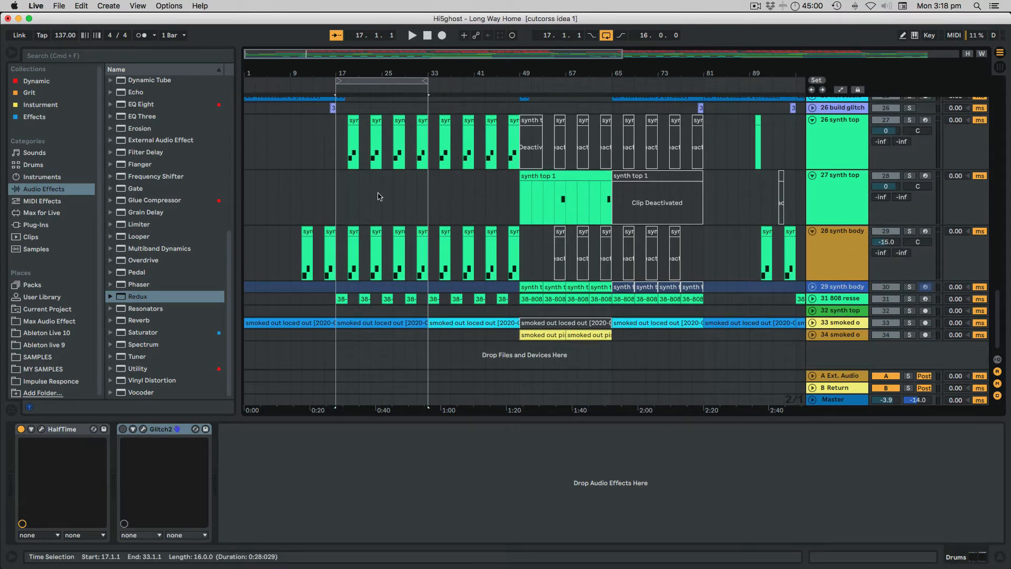
# Play the arrangement from bar 17 and turn off solo on the Drums group.
pyautogui.click(340, 197)
pyautogui.press('space')
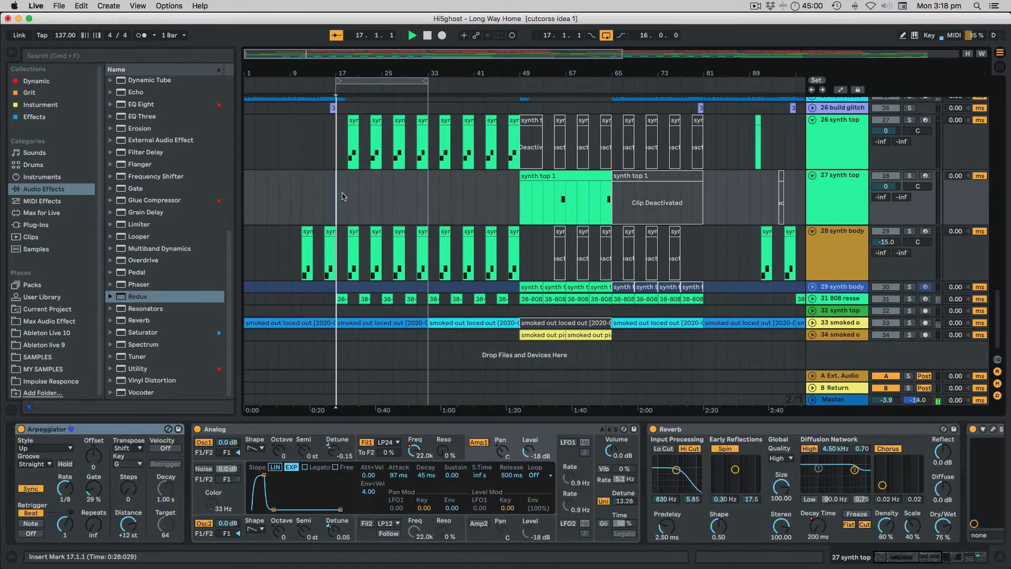
pyautogui.scroll(20, 767, 130)
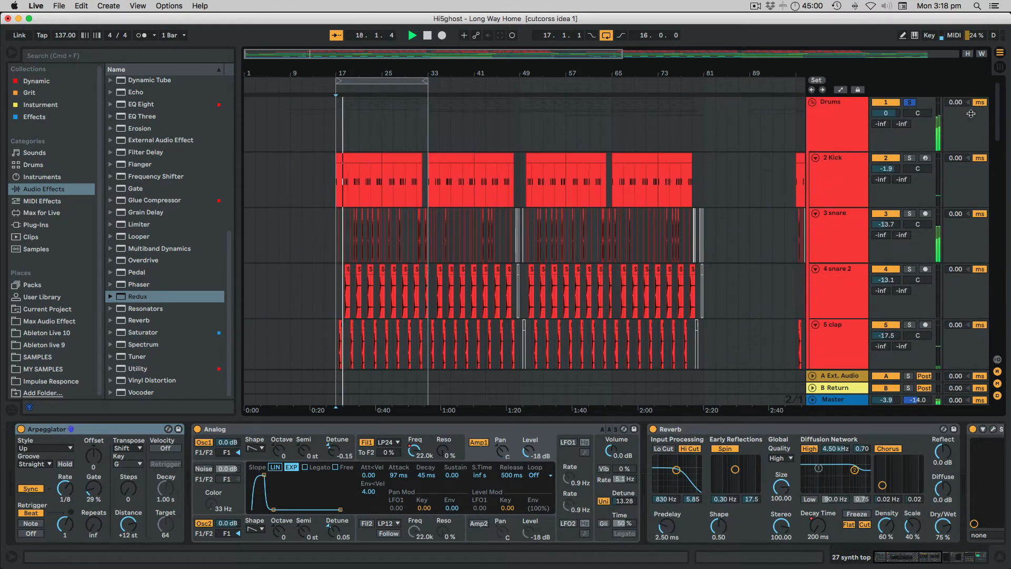
pyautogui.click(913, 104)
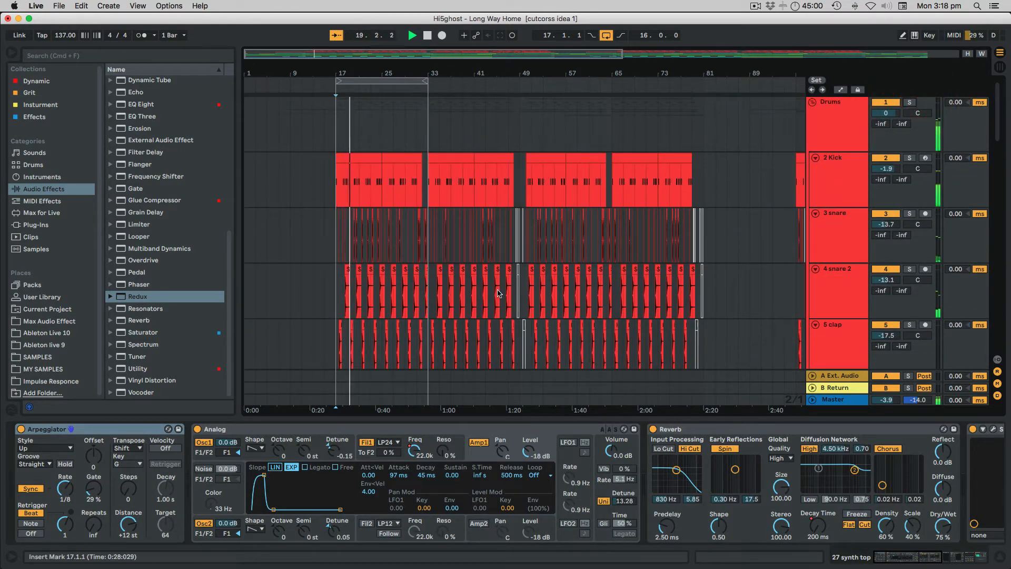
# Move the 28 synth body track directly below 26 synth top, above 27 synth top.
pyautogui.scroll(-15, 497, 293)
pyautogui.scroll(-10, 499, 293)
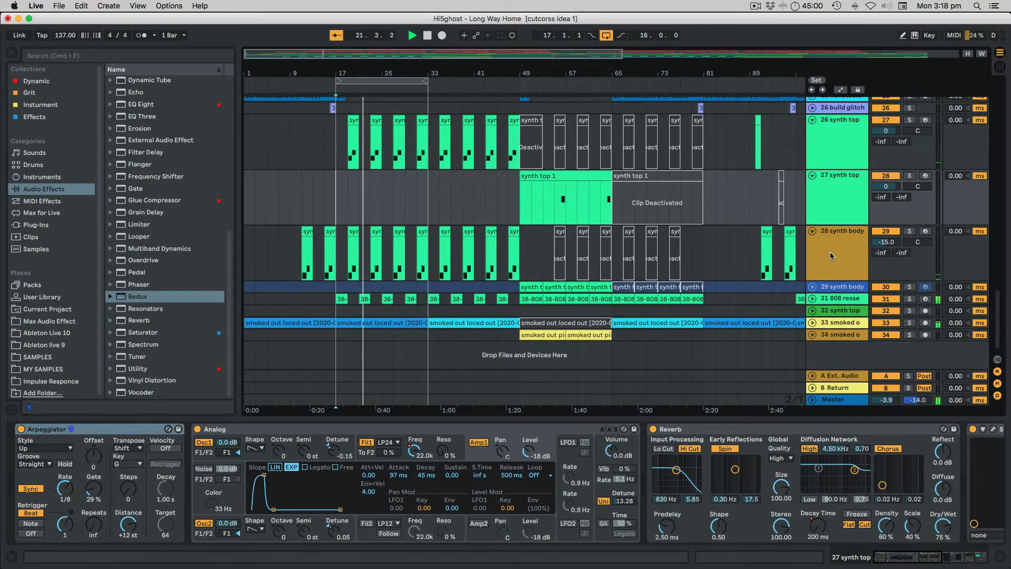
pyautogui.moveTo(830, 252); pyautogui.dragTo(819, 170)
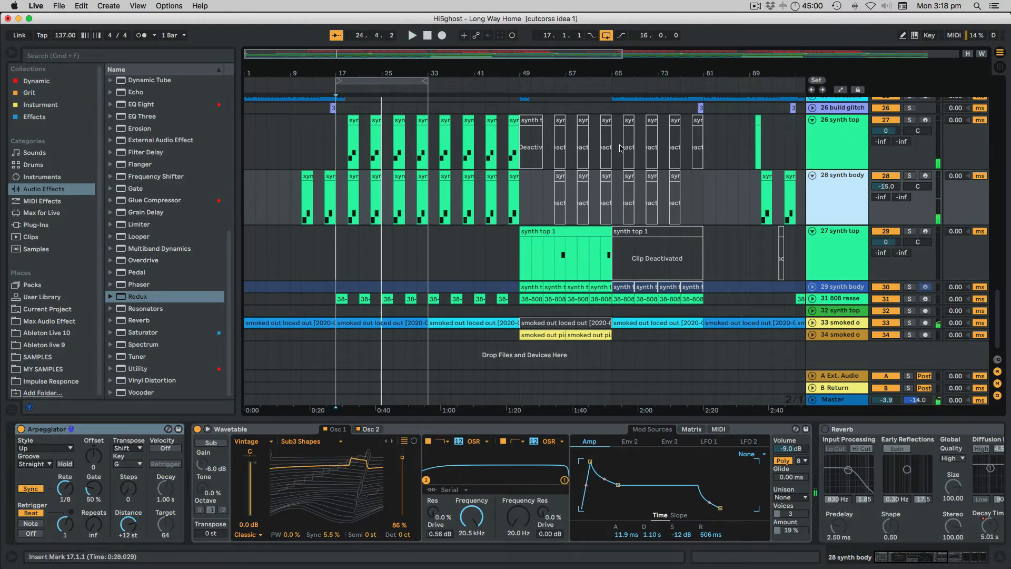
# Solo 26 synth top and 28 synth body and play them together from bar 19.
pyautogui.click(910, 120)
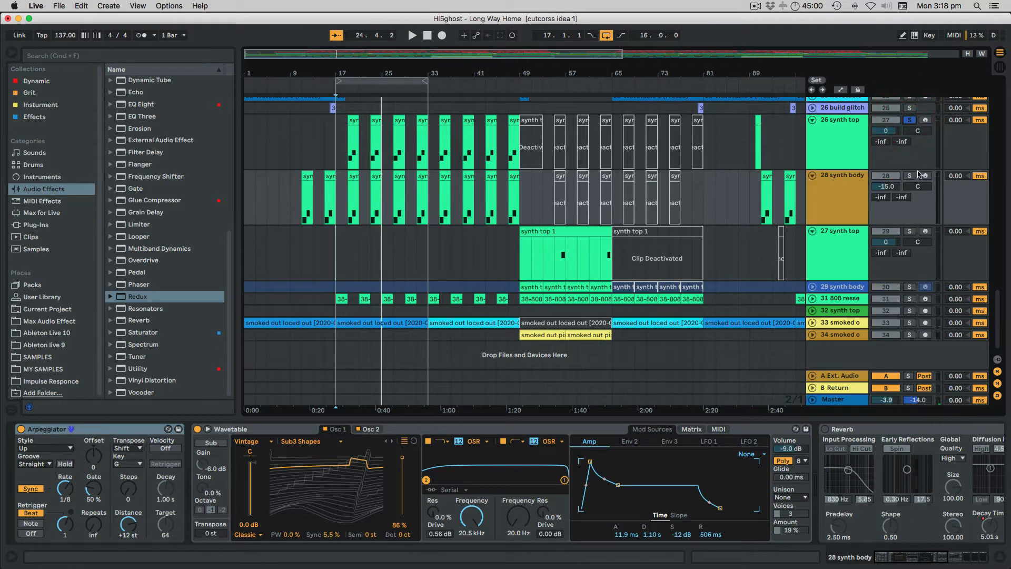
pyautogui.click(347, 183)
pyautogui.press('space')
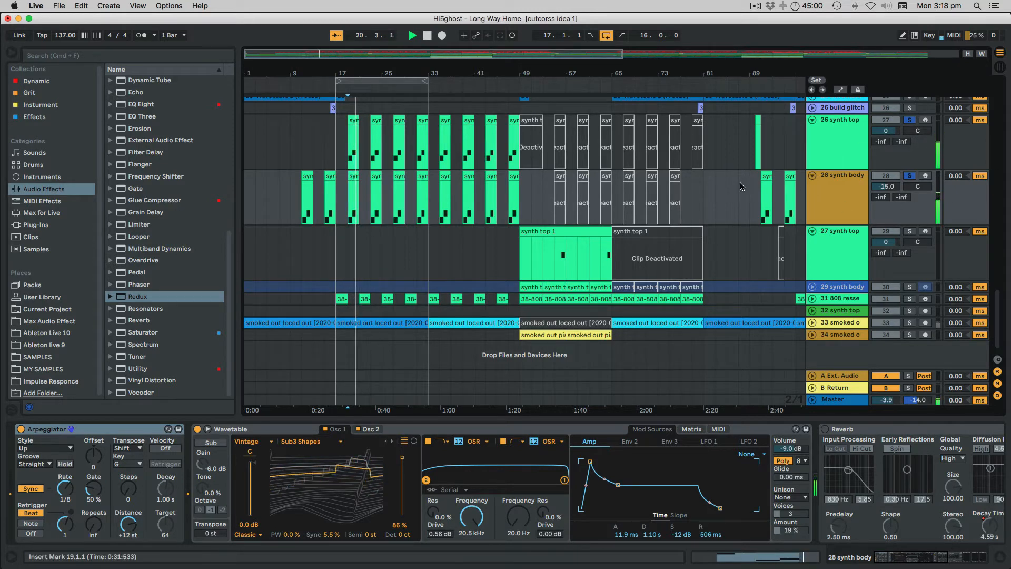
# Turn off solo on 28 synth body and examine the 26 synth top device chain, from Arpeggiator and Analog through Reverb and EQ Eight.
pyautogui.click(833, 146)
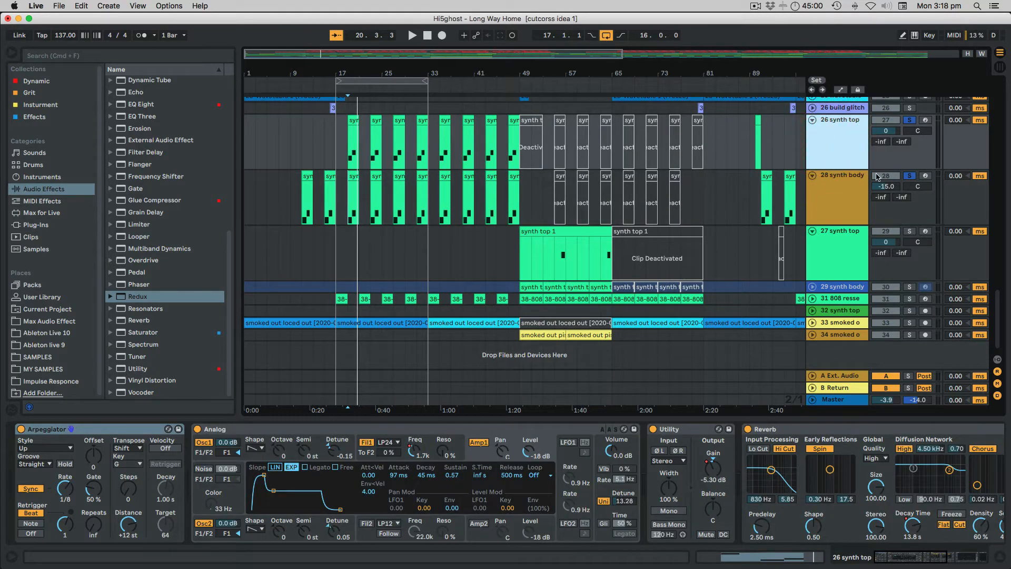
pyautogui.click(910, 176)
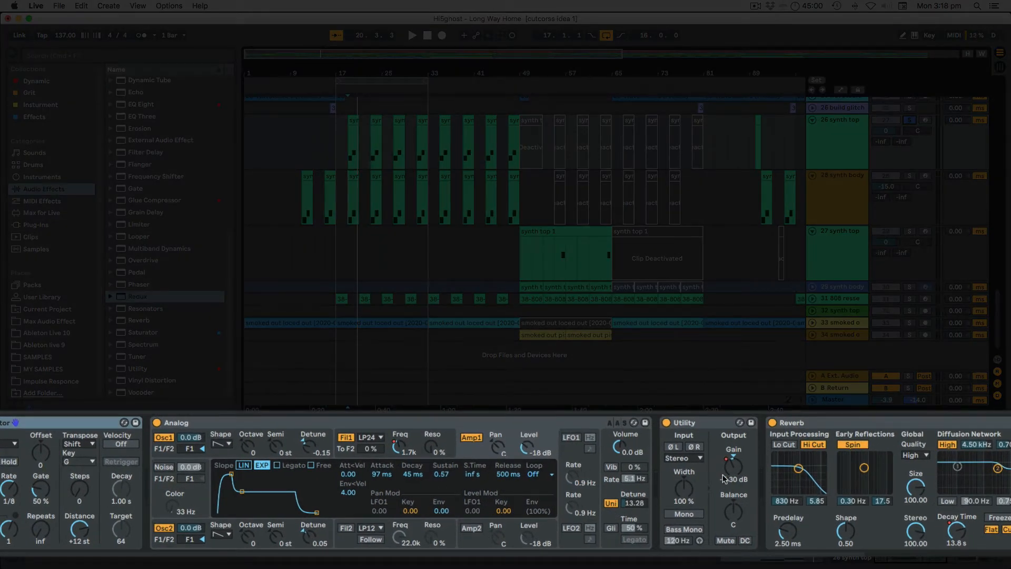
pyautogui.hscroll(3, 666, 493)
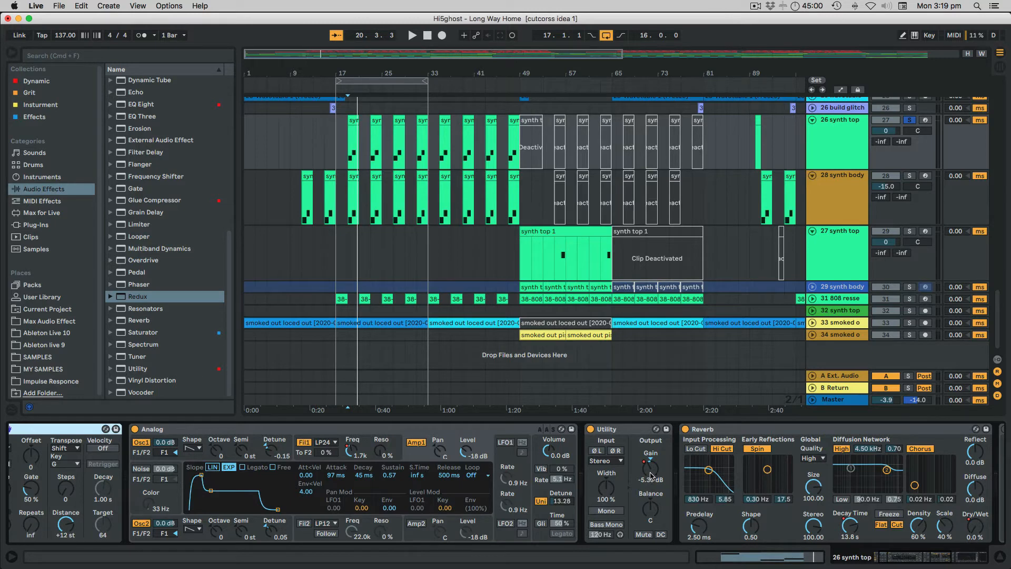
pyautogui.hscroll(5, 737, 492)
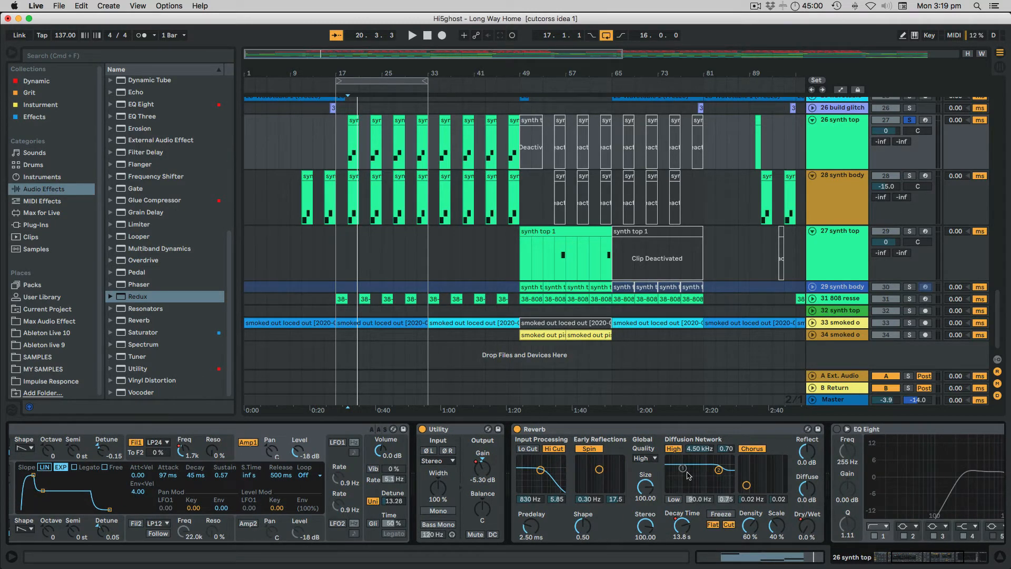
pyautogui.hscroll(8, 737, 486)
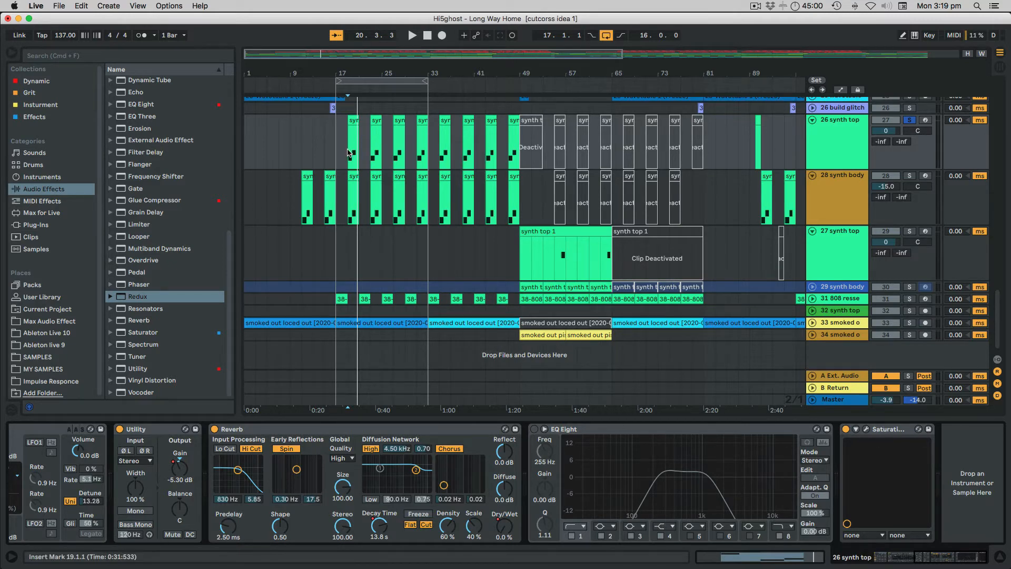
# Play the soloed 26 synth top track from bar 19 and return to the start of its device chain.
pyautogui.click(349, 152)
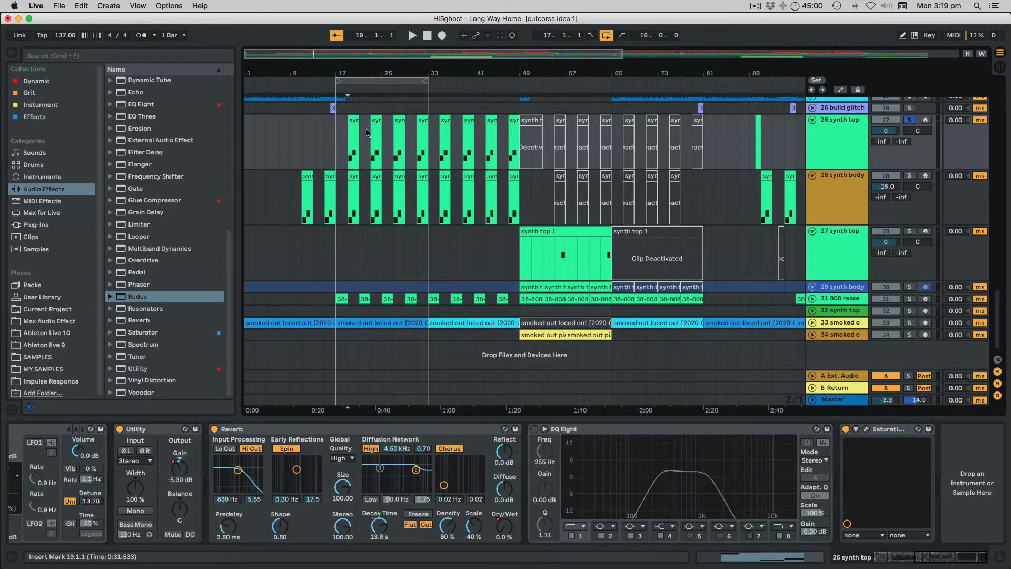
pyautogui.press('space')
pyautogui.hscroll(-3, 501, 526)
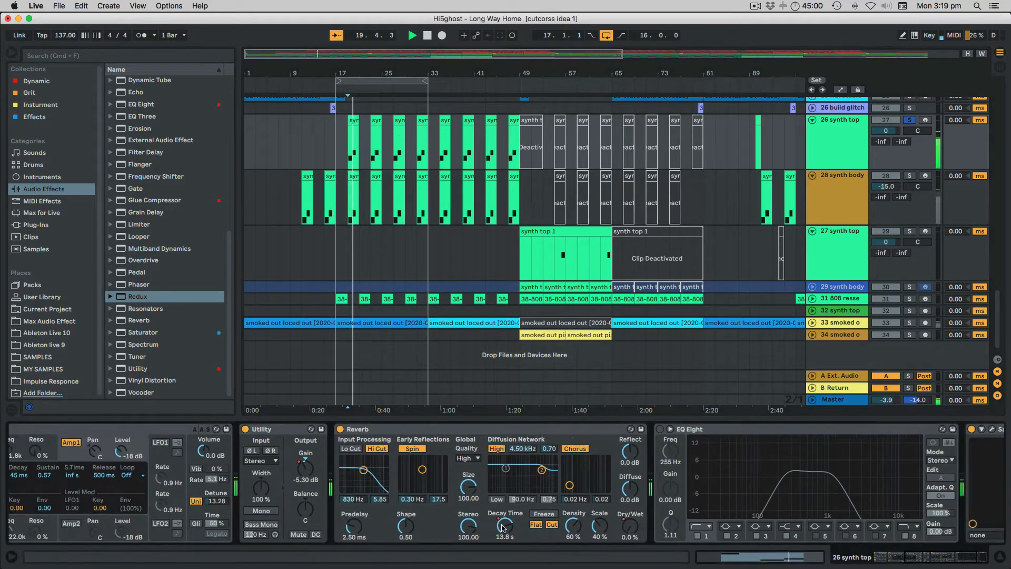
pyautogui.hscroll(-5, 502, 526)
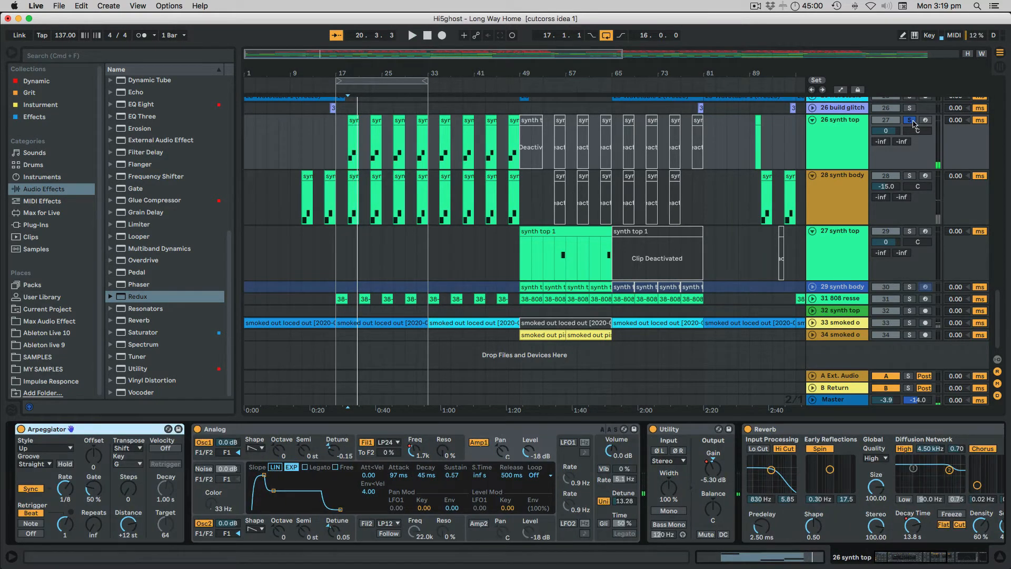
# Switch the solo from 26 synth top to 28 synth body and play it from bar 19.
pyautogui.click(912, 122)
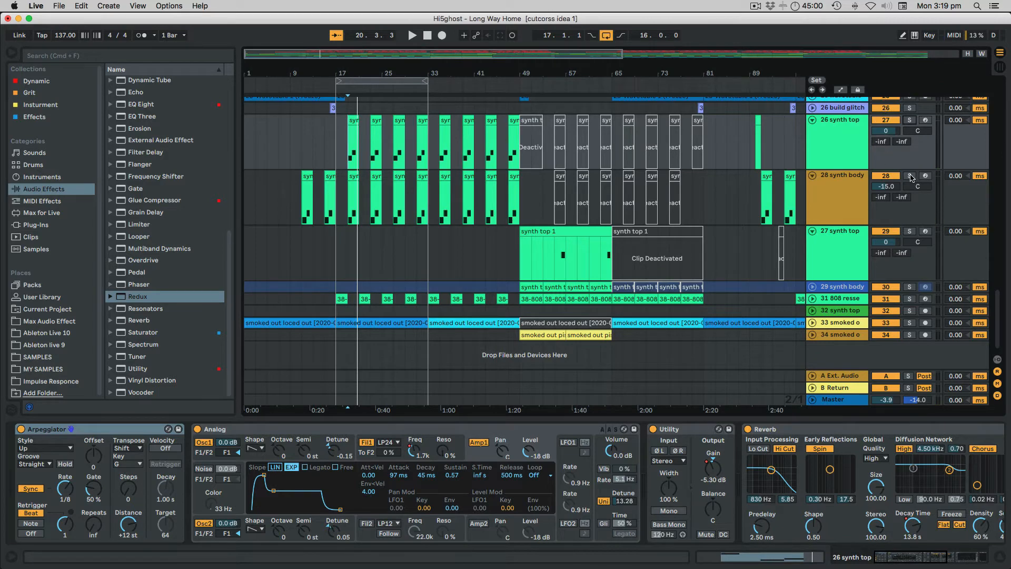
pyautogui.click(911, 176)
pyautogui.click(842, 202)
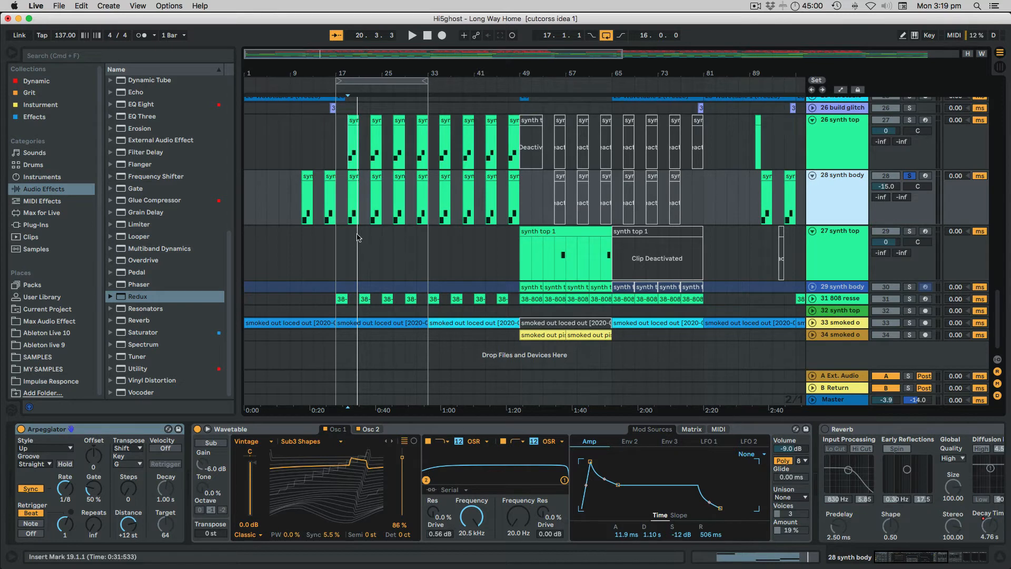
pyautogui.click(346, 193)
pyautogui.press('space')
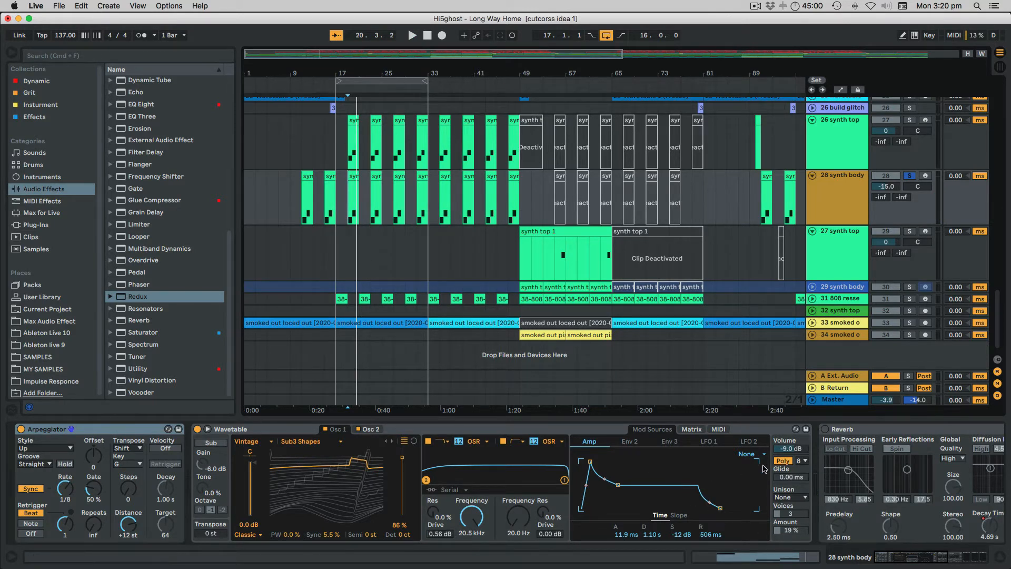
# Examine the effects after Wavetable on 28 synth body and view the OneKnob Pumper plug-in's settings, closing its window when done.
pyautogui.hscroll(5, 762, 468)
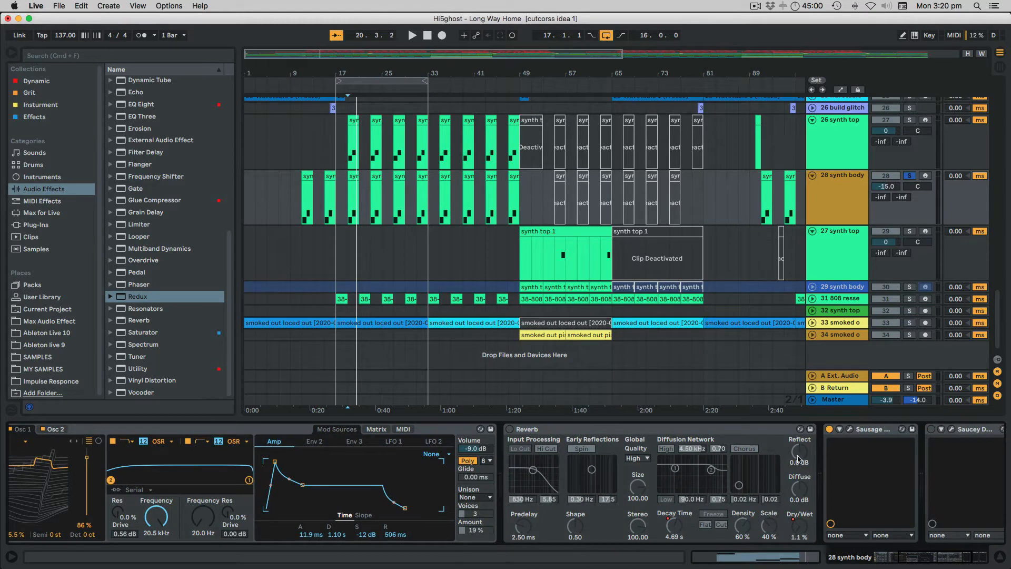
pyautogui.hscroll(6, 712, 474)
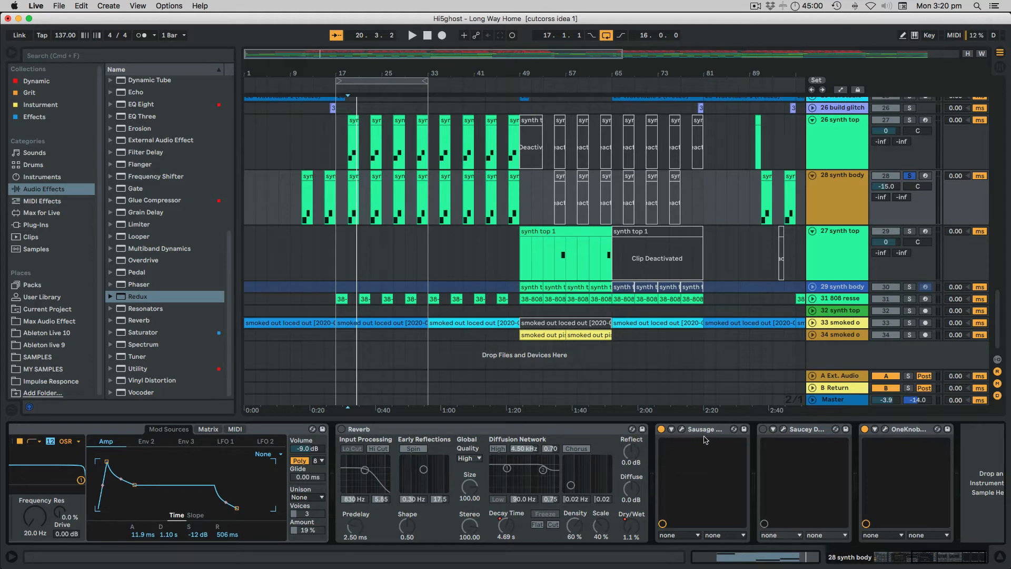
pyautogui.hscroll(1, 876, 433)
pyautogui.click(886, 429)
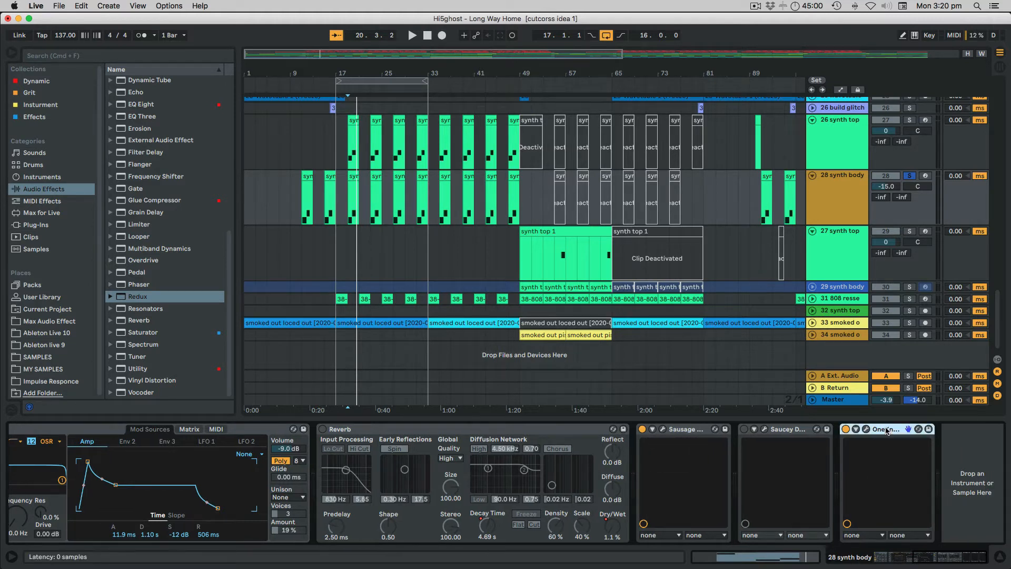
pyautogui.click(866, 429)
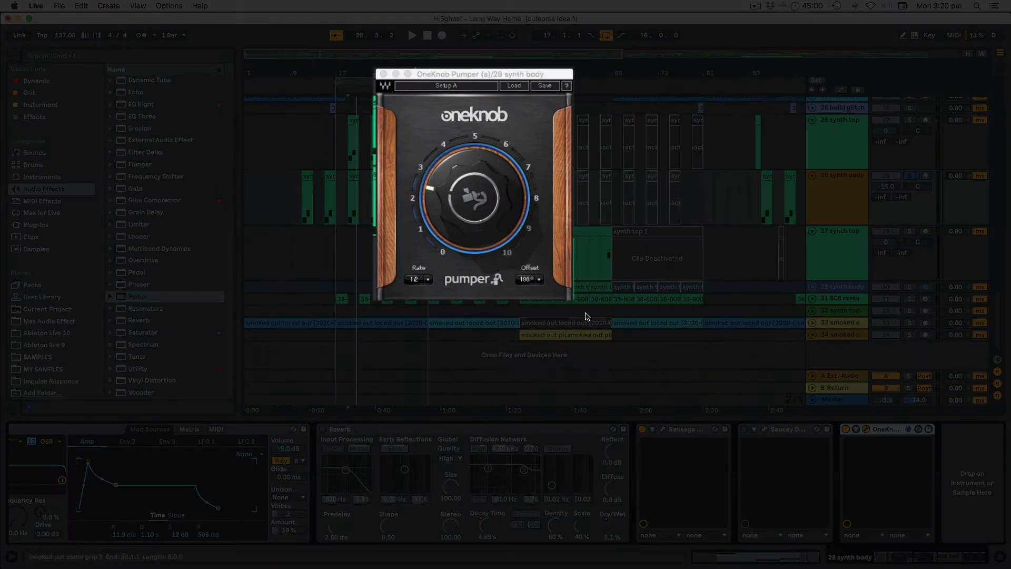
pyautogui.click(382, 74)
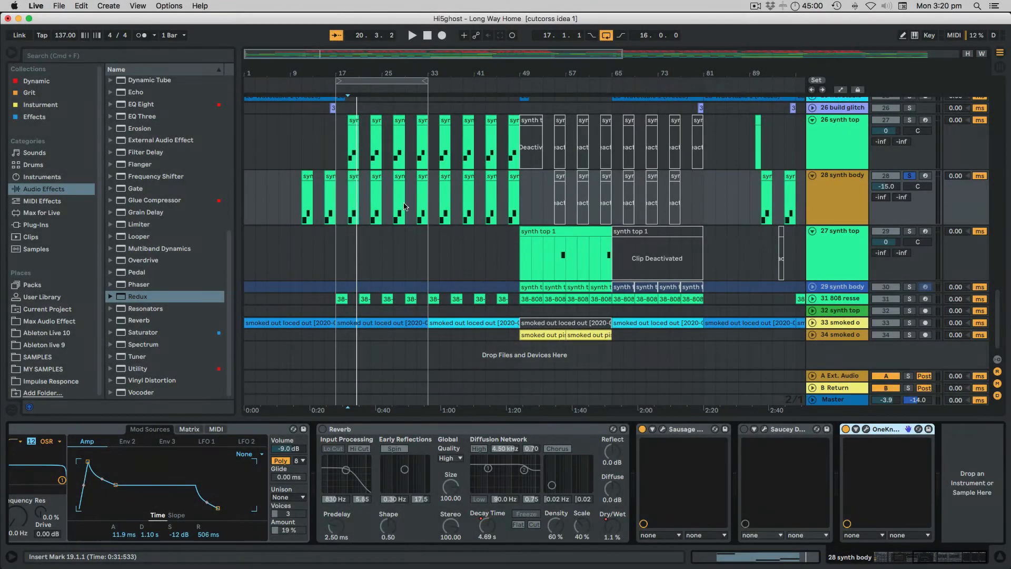
pyautogui.click(342, 193)
pyautogui.press('space')
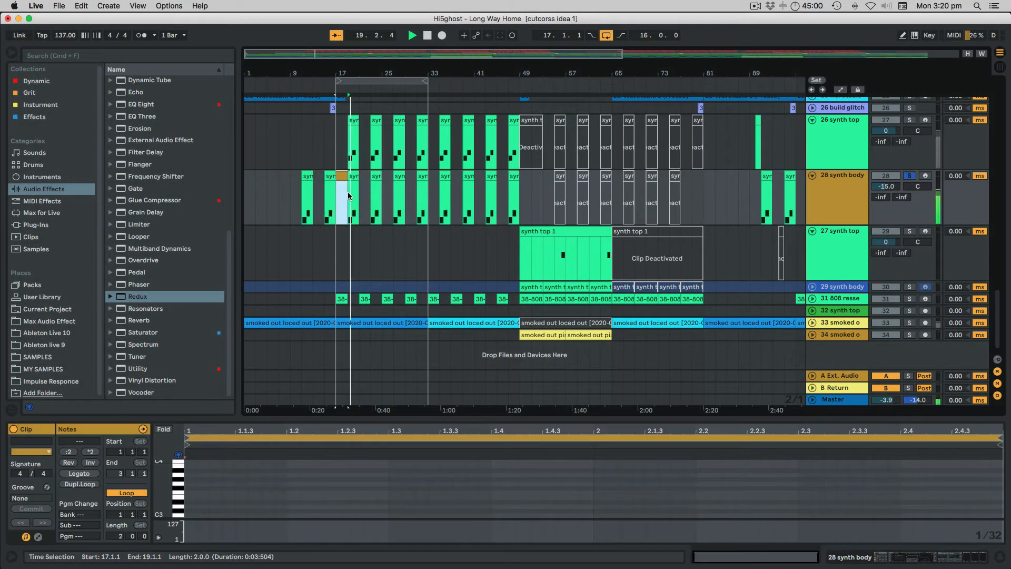
pyautogui.press('space')
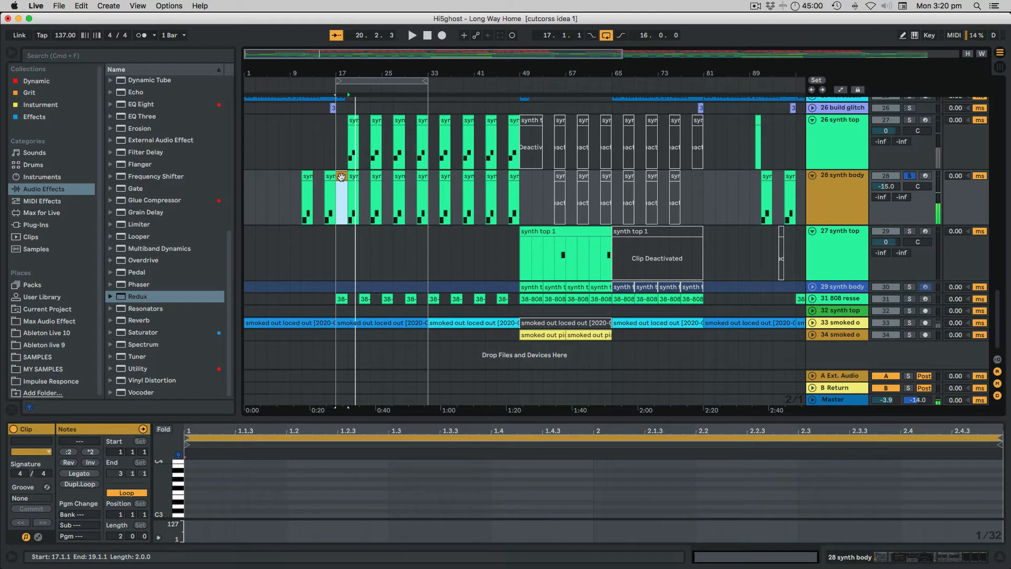
pyautogui.press('Delete')
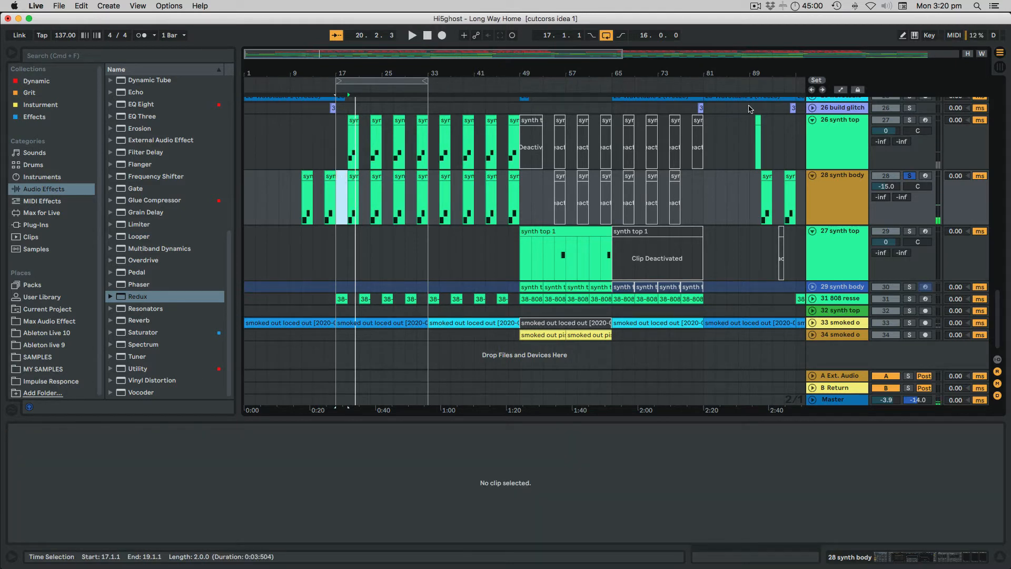
# Solo 26 synth top alongside 28 synth body and play the two layers from bar 19.
pyautogui.click(909, 120)
pyautogui.click(345, 190)
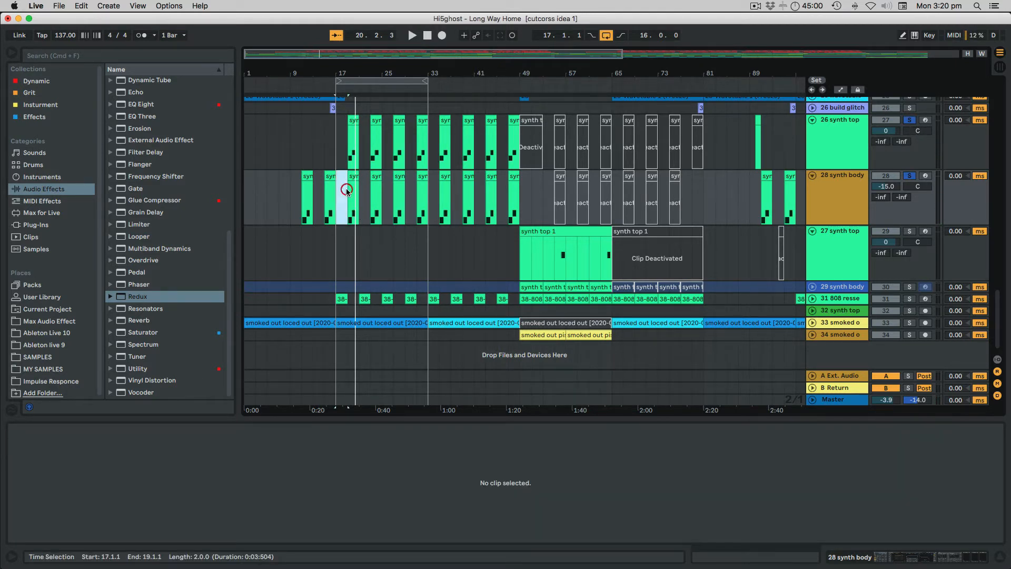
pyautogui.press('space')
pyautogui.click(348, 188)
pyautogui.press('space')
pyautogui.press('space')
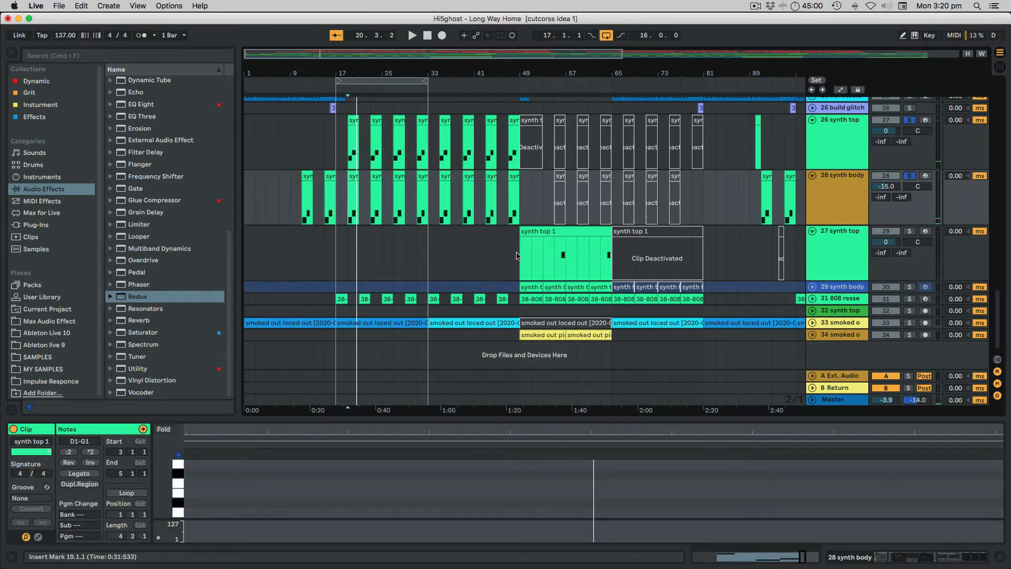
# Unfold the 29 synth body and 31 808 resse bass tracks in the arrangement.
pyautogui.click(812, 287)
pyautogui.scroll(-2, 843, 248)
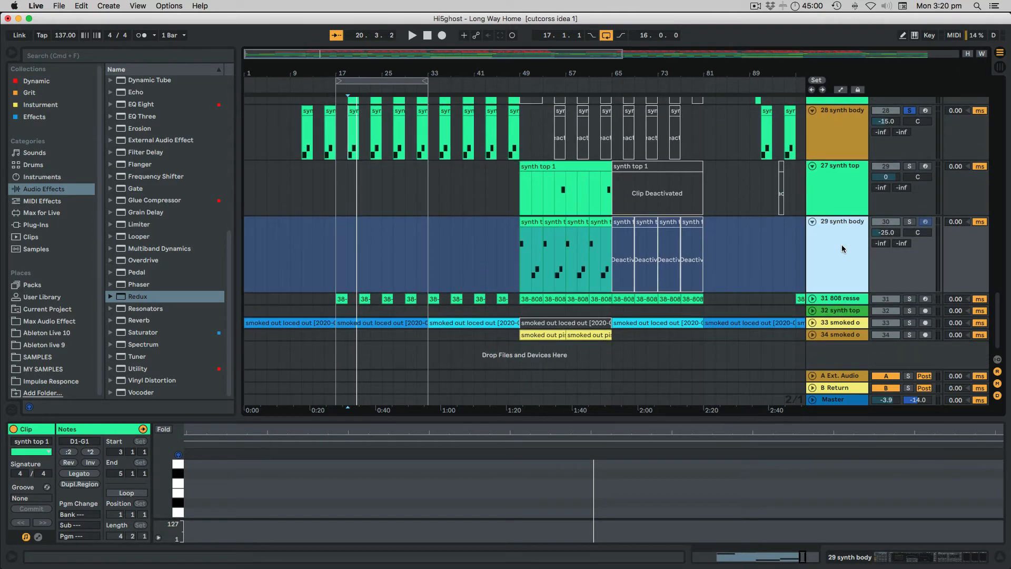
pyautogui.click(813, 298)
pyautogui.scroll(-2, 855, 257)
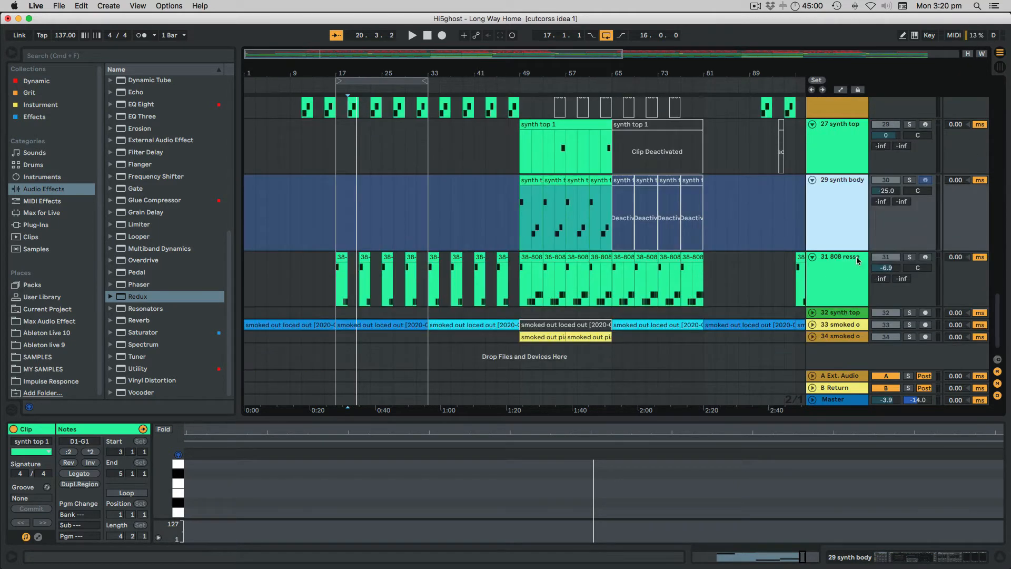
# Solo 31 808 resse bass, show its device chain and play it from bar 17.
pyautogui.click(910, 258)
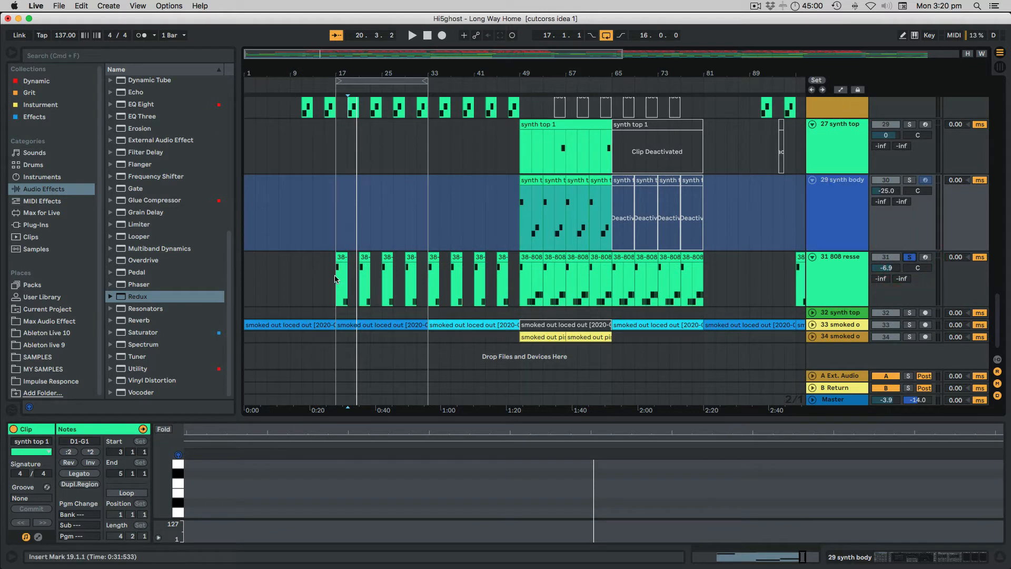
pyautogui.click(338, 291)
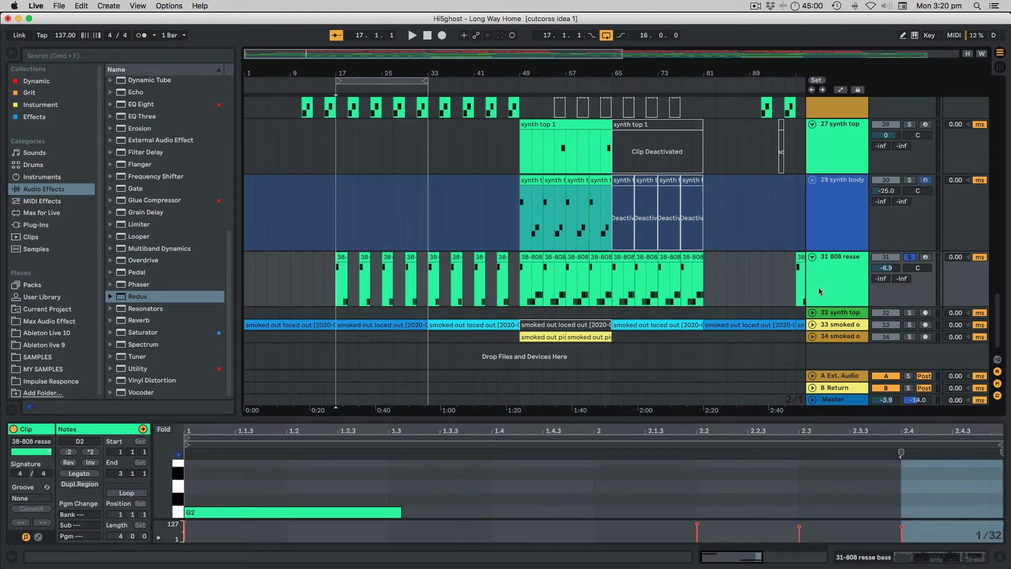
pyautogui.click(835, 270)
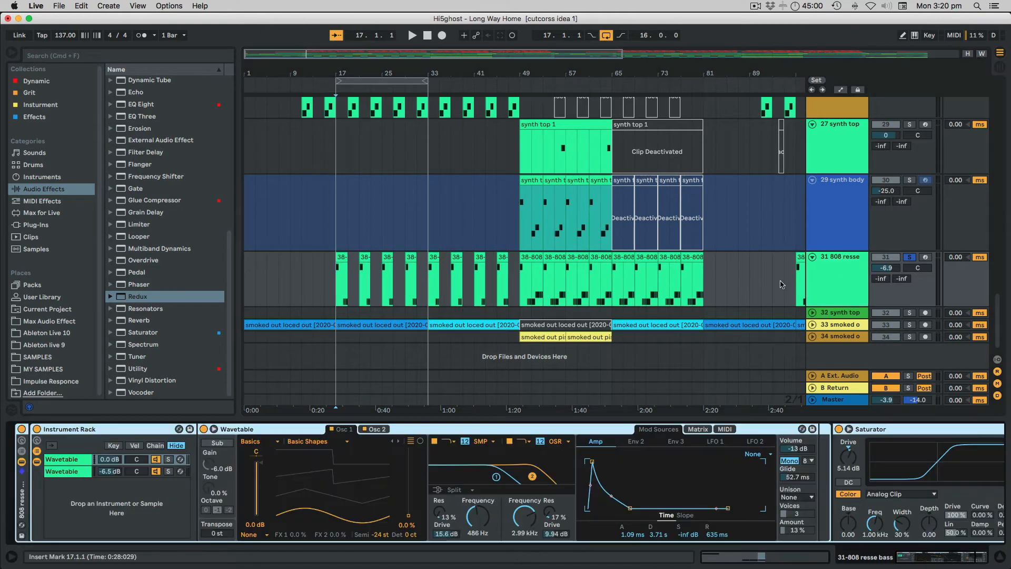
pyautogui.press('space')
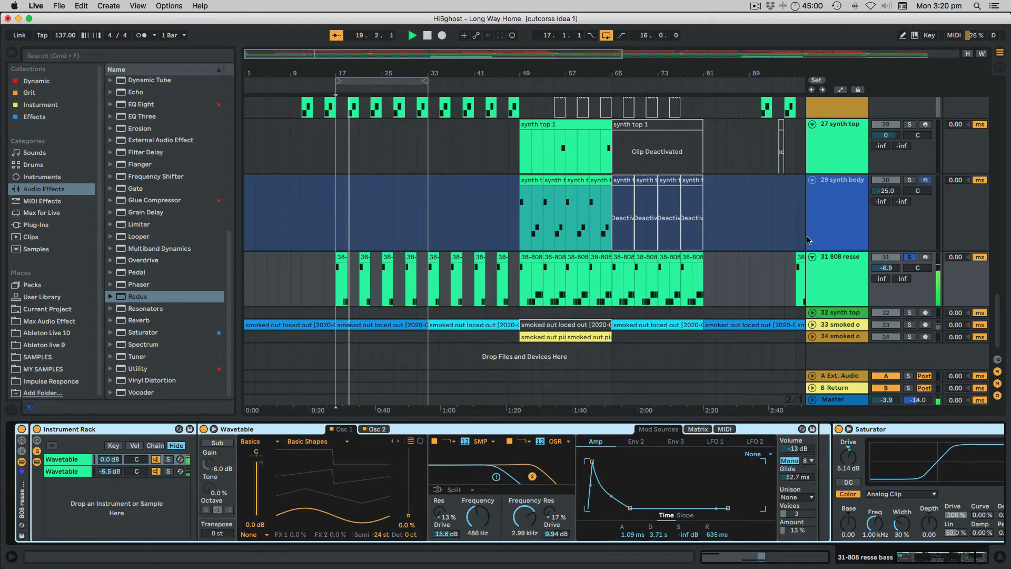
pyautogui.press('space')
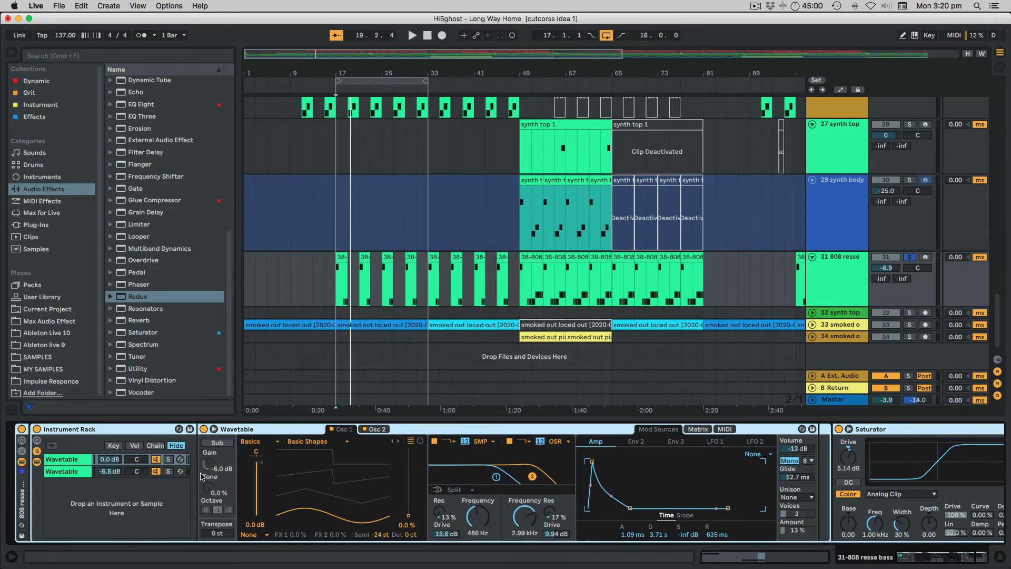
# View the first Wavetable chain's expanded settings, collapse them and compare the two Wavetable chains in the Instrument Rack.
pyautogui.click(214, 430)
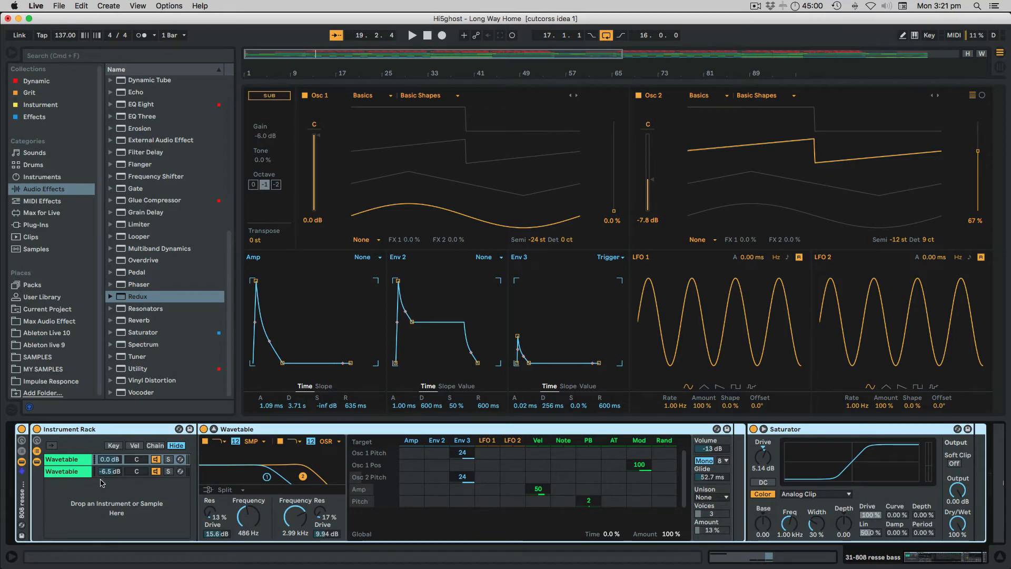
pyautogui.click(221, 430)
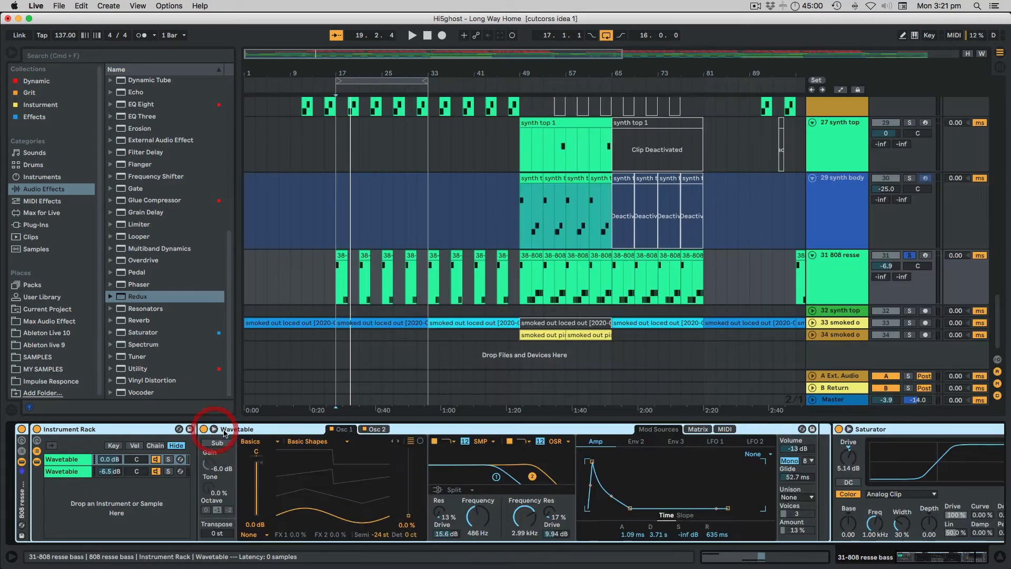
pyautogui.click(76, 471)
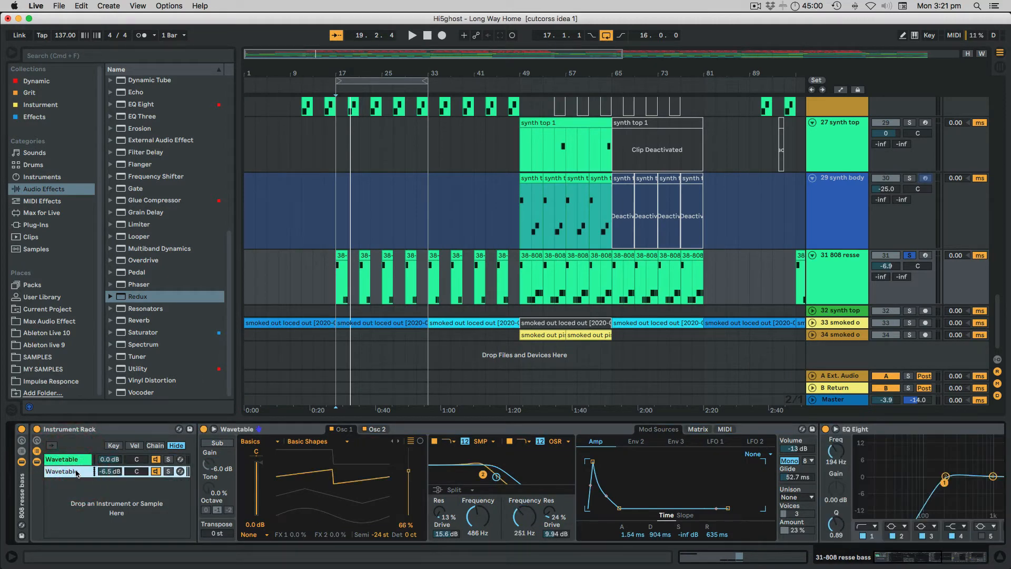
pyautogui.click(74, 471)
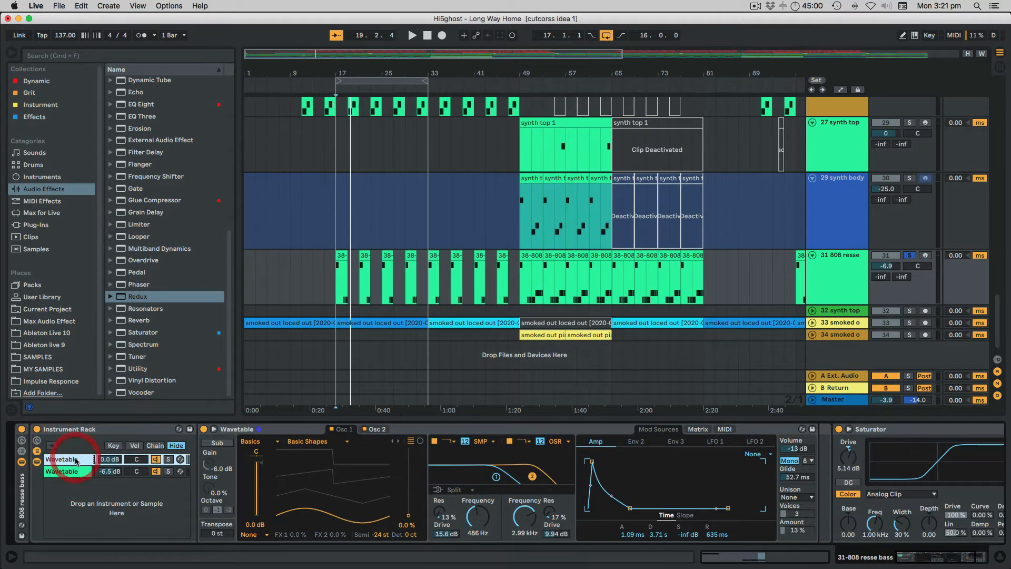
pyautogui.click(76, 471)
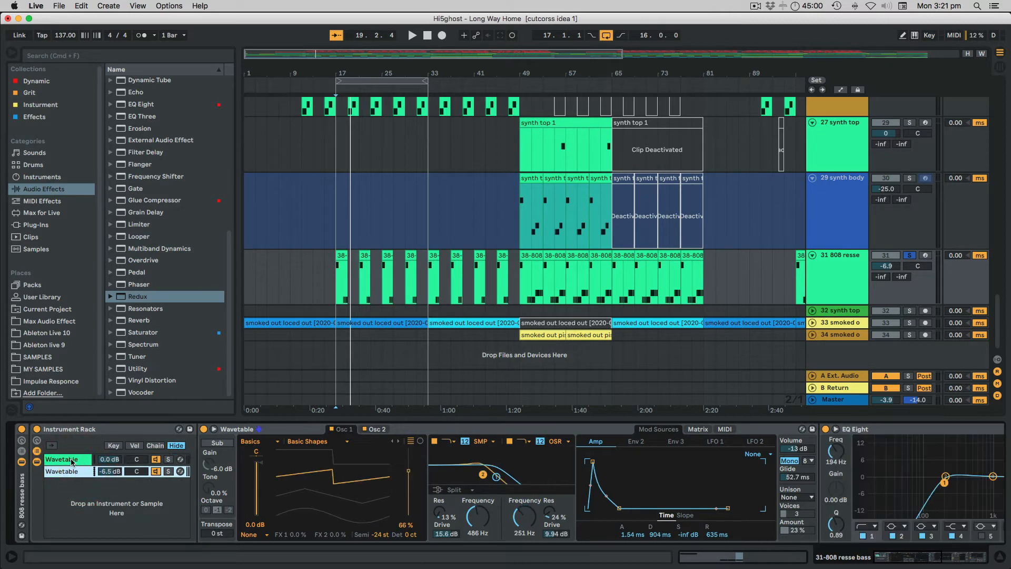
pyautogui.click(74, 467)
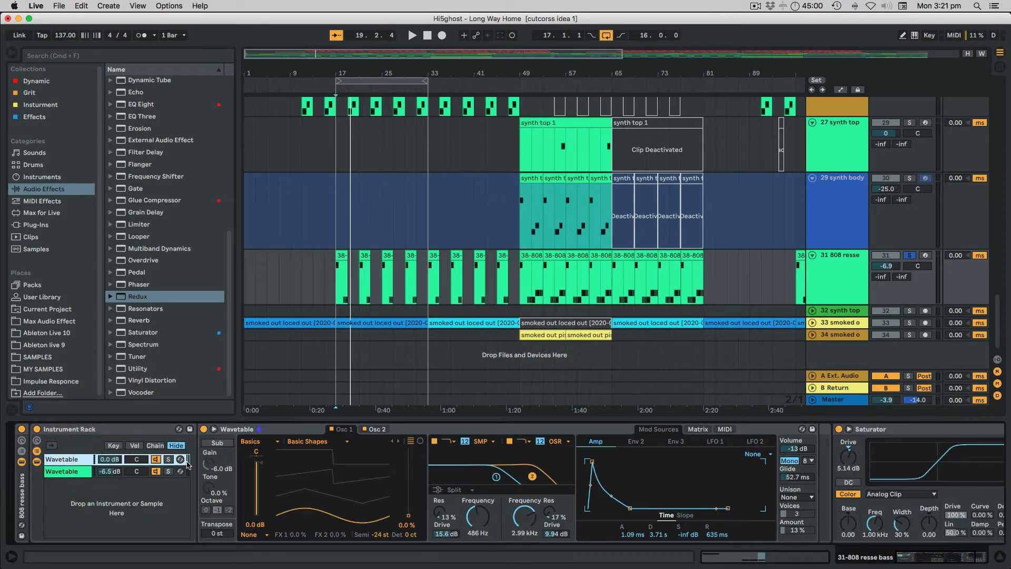
# Play the bass with the first Wavetable chain soloed, switch the solo to the second chain and return it to the first.
pyautogui.click(168, 459)
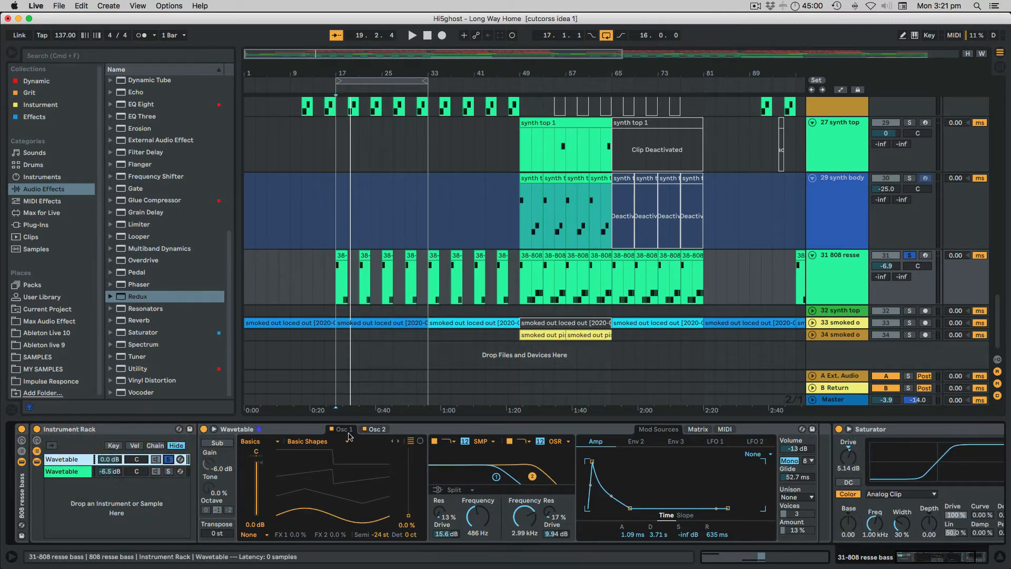
pyautogui.press('space')
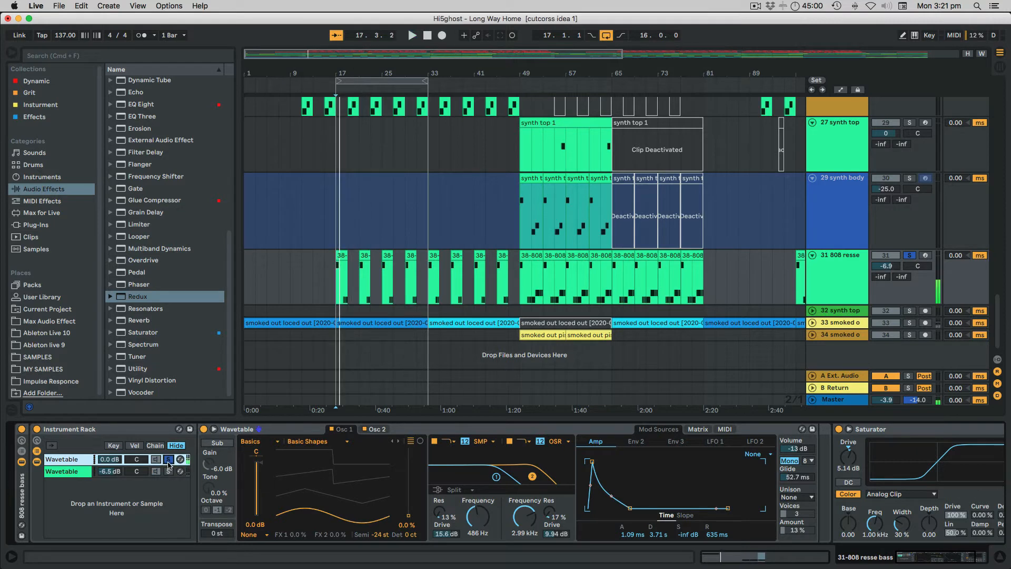
pyautogui.click(168, 470)
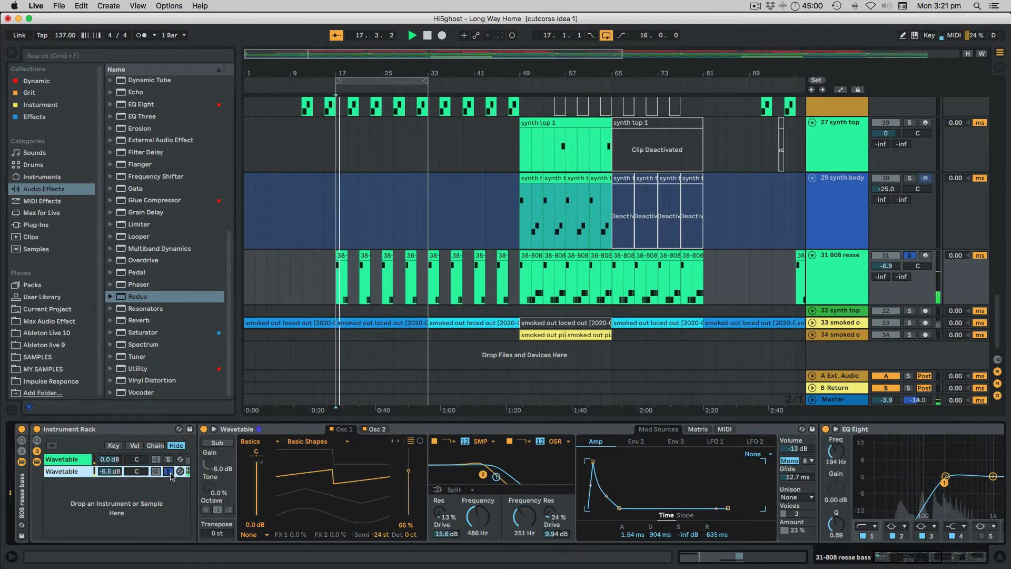
pyautogui.click(168, 460)
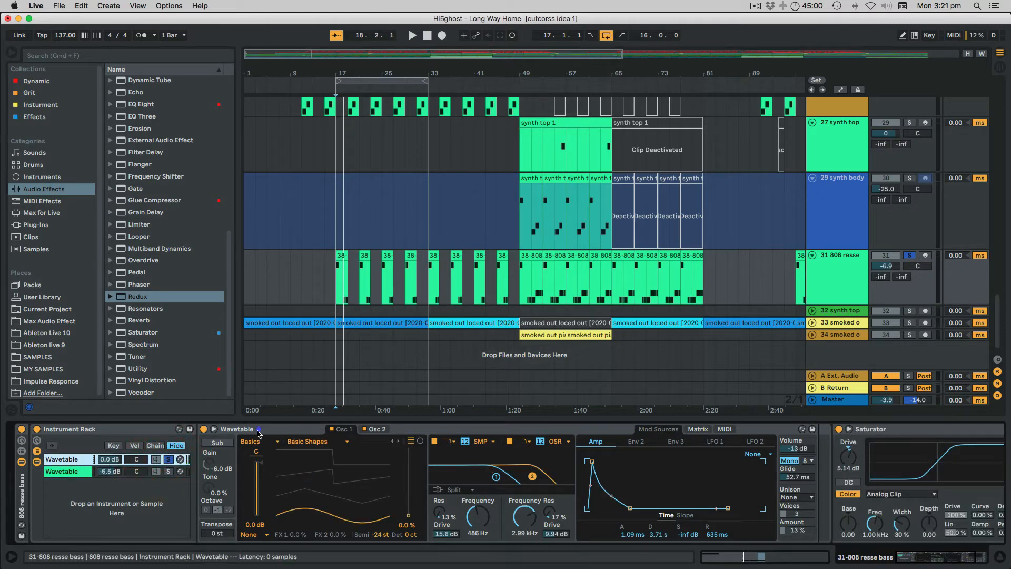
# Examine the first chain's expanded Wavetable modulation matrix and its Saturator, and play that chain alone.
pyautogui.click(214, 429)
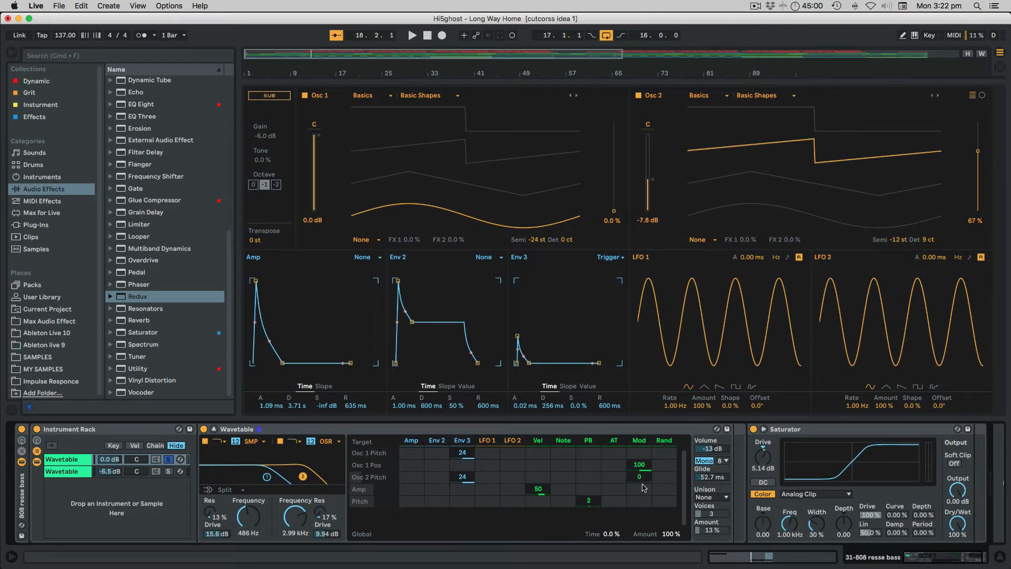
pyautogui.hscroll(3, 808, 468)
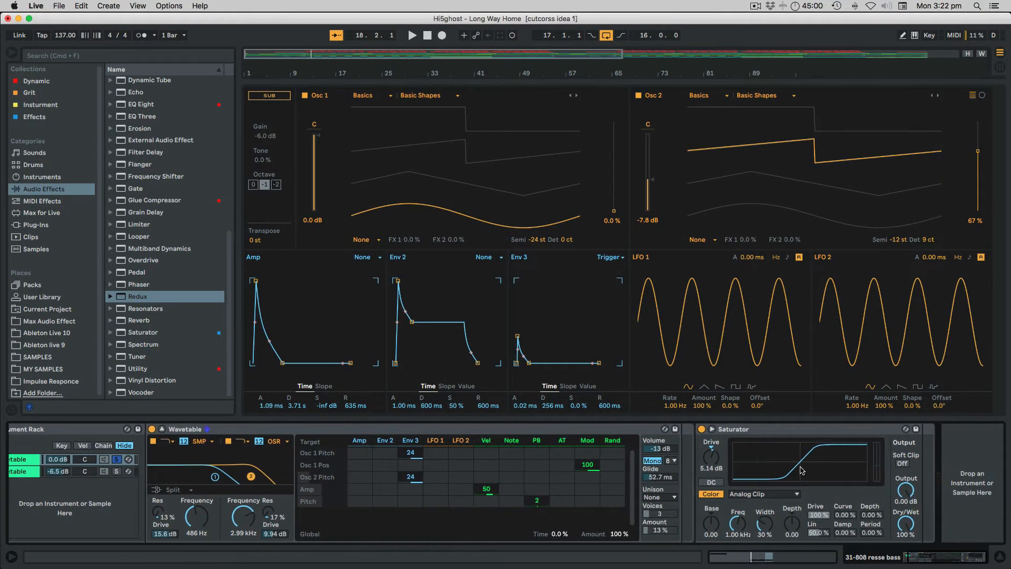
pyautogui.hscroll(-3, 813, 477)
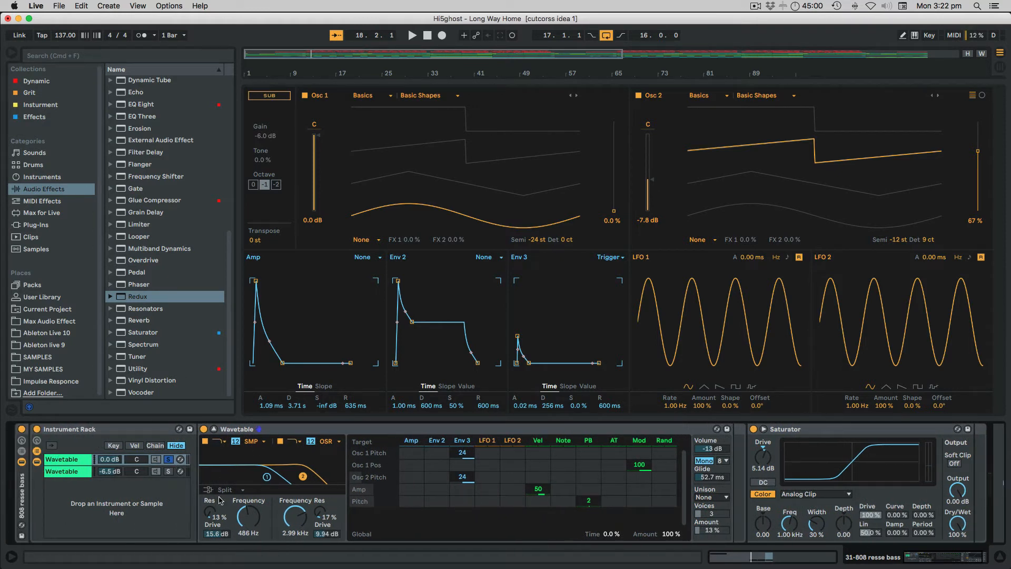
pyautogui.press('space')
# Switch the rack solo to the second Wavetable chain, play it and look over its EQ Eight and Chorus.
pyautogui.click(139, 470)
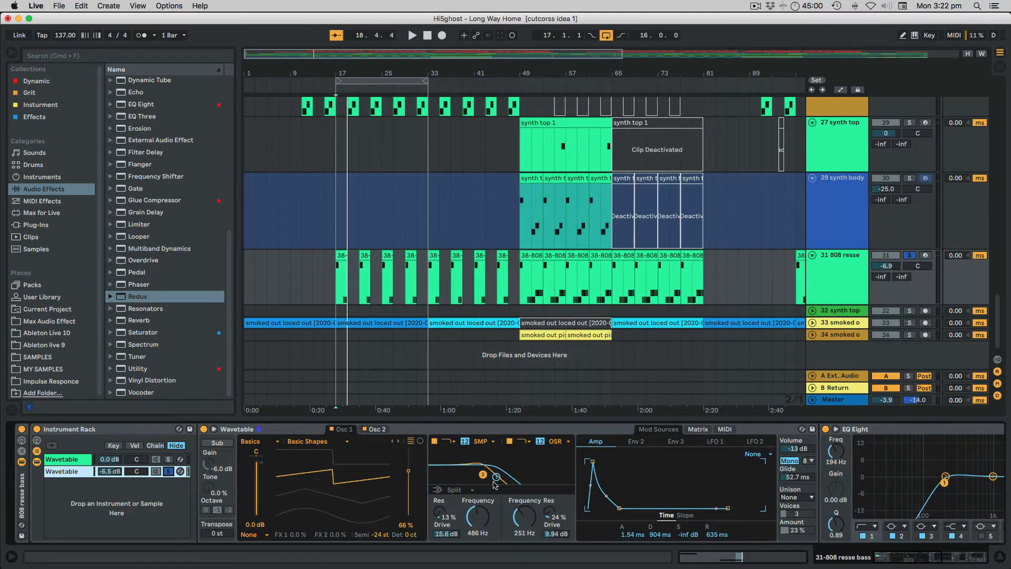
pyautogui.press('space')
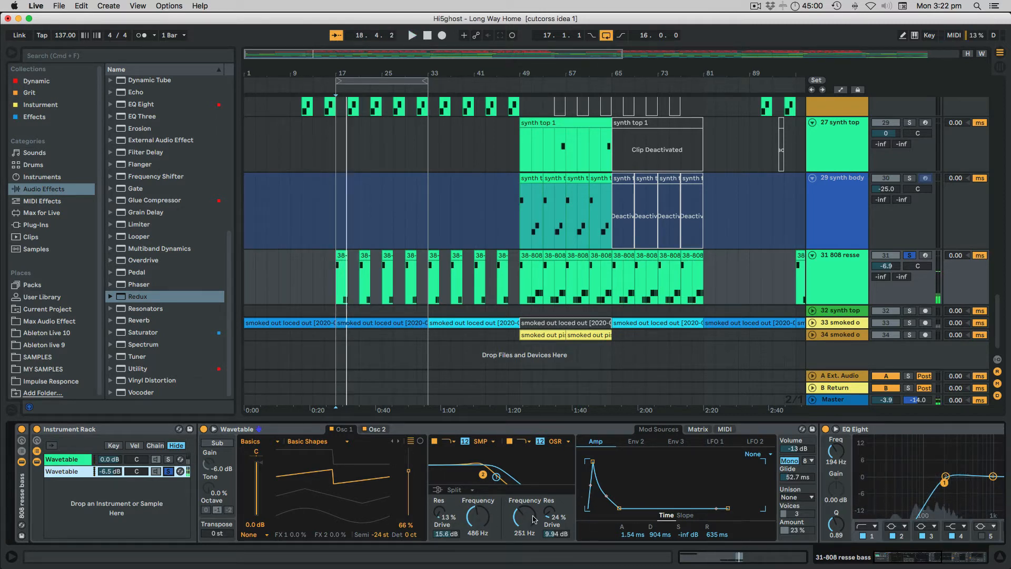
pyautogui.hscroll(10, 553, 510)
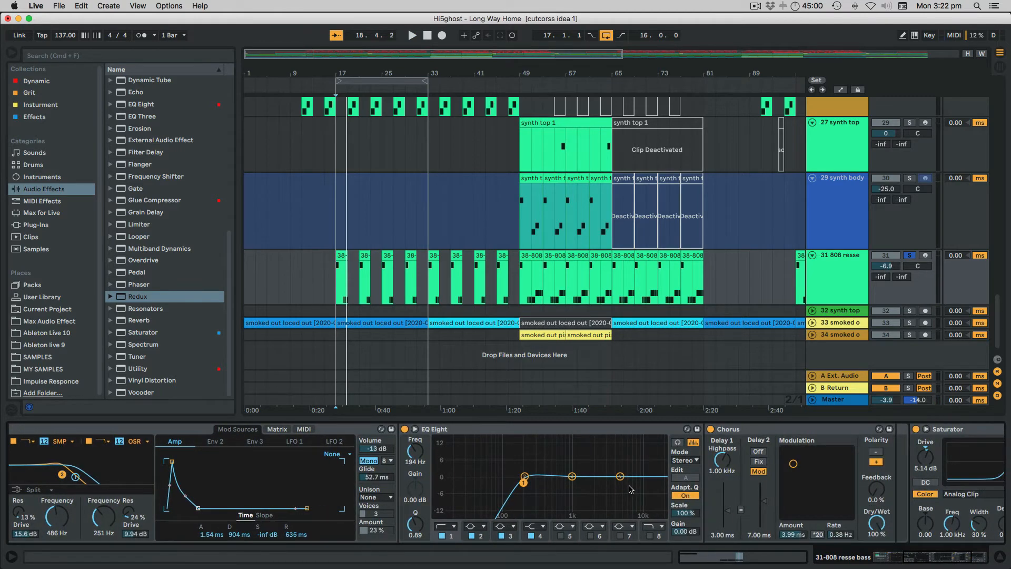
pyautogui.hscroll(-10, 426, 495)
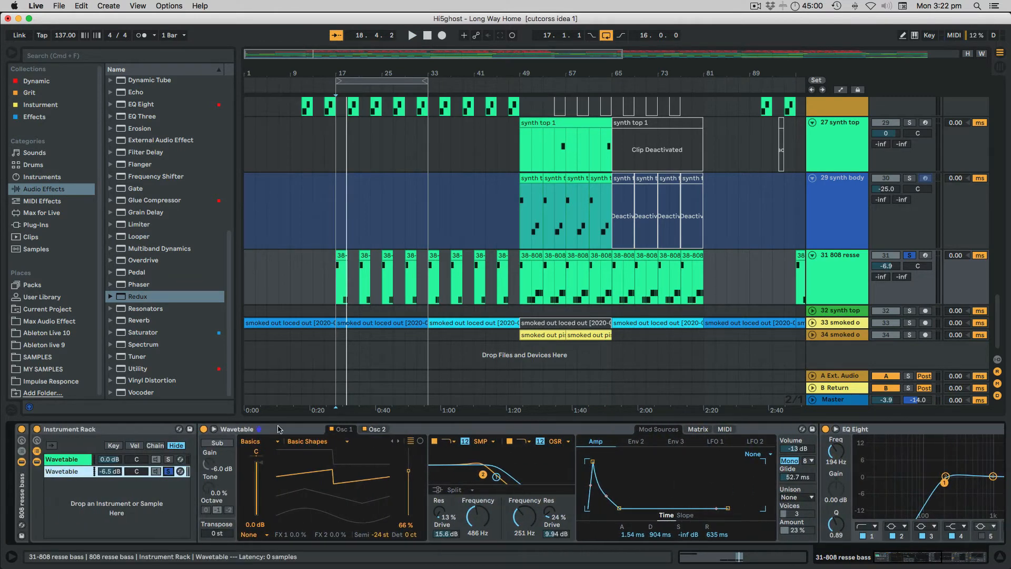
# Examine the second chain's expanded Wavetable and its EQ Eight, Chorus and Saturator, playing the chain in between.
pyautogui.click(214, 429)
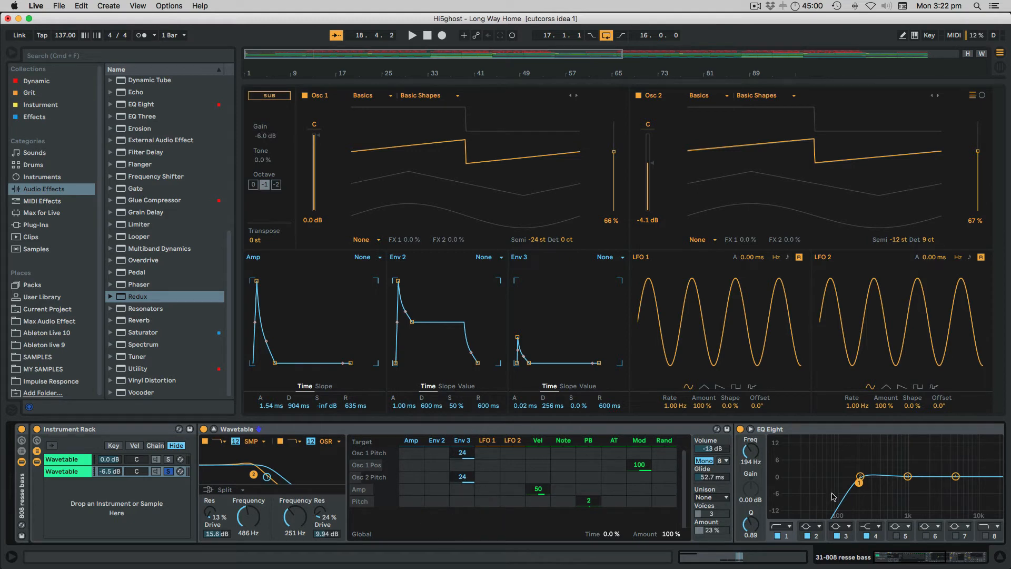
pyautogui.click(704, 432)
pyautogui.hscroll(5, 850, 502)
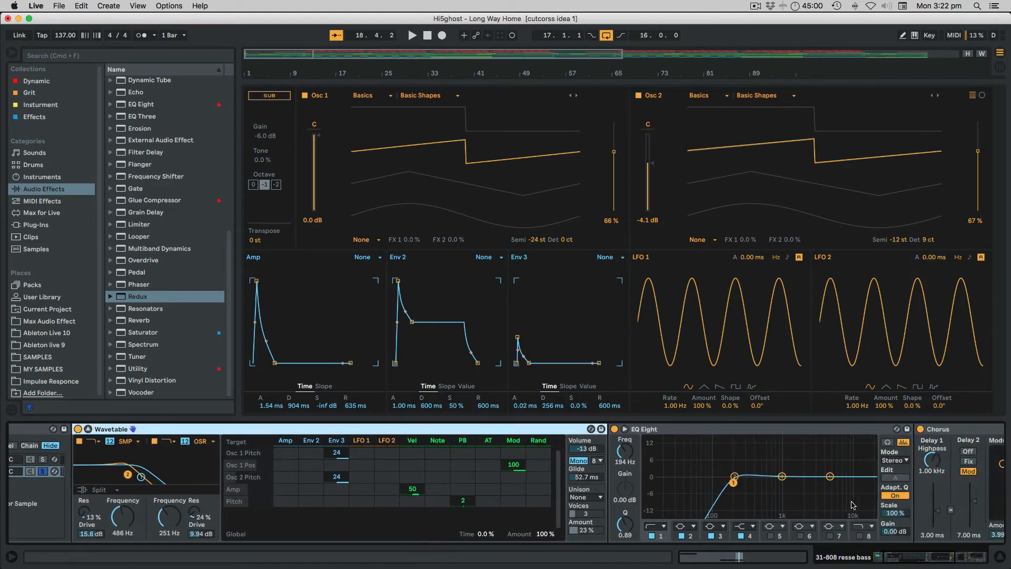
pyautogui.press('space')
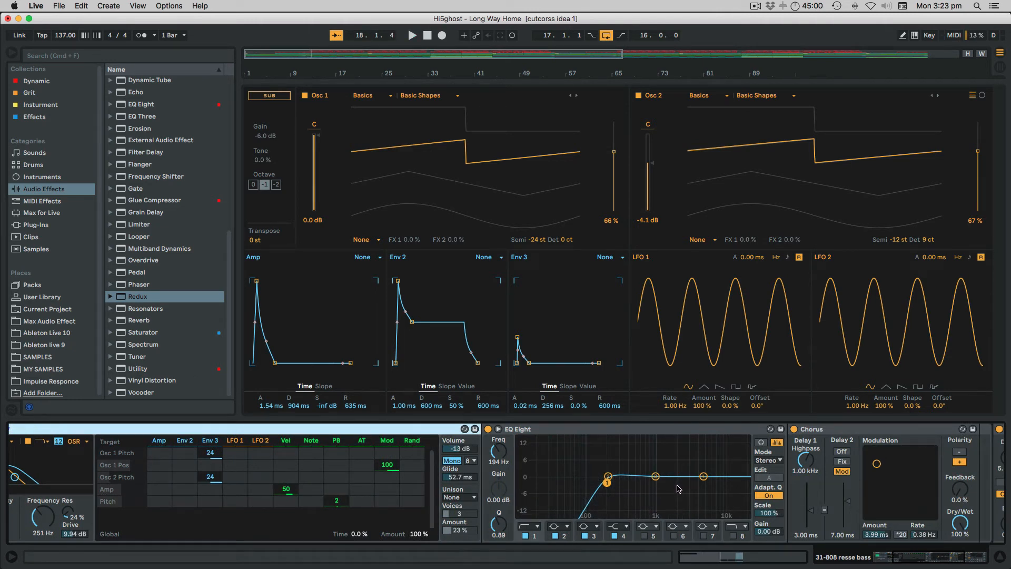
pyautogui.hscroll(5, 815, 472)
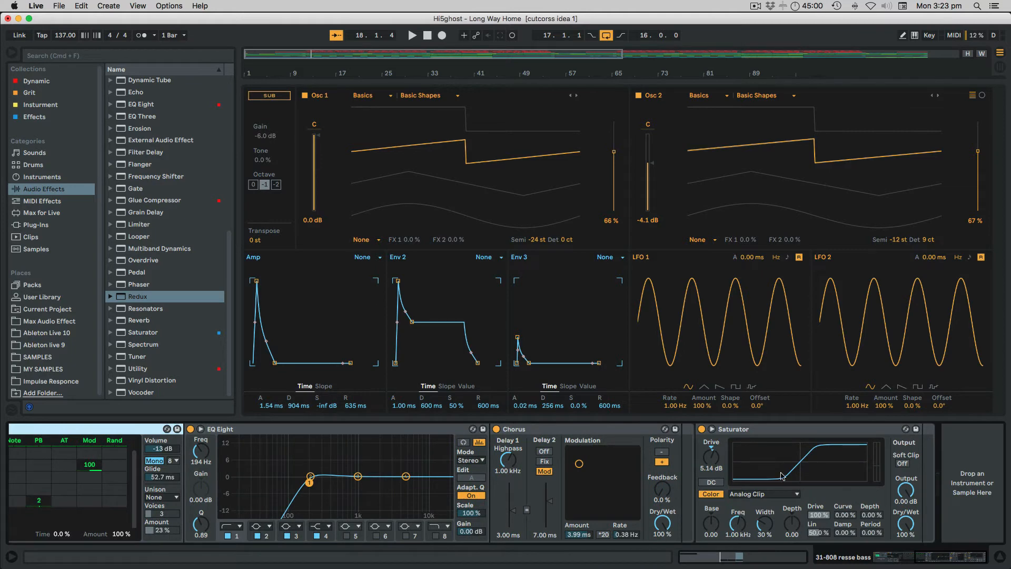
pyautogui.hscroll(-9, 804, 496)
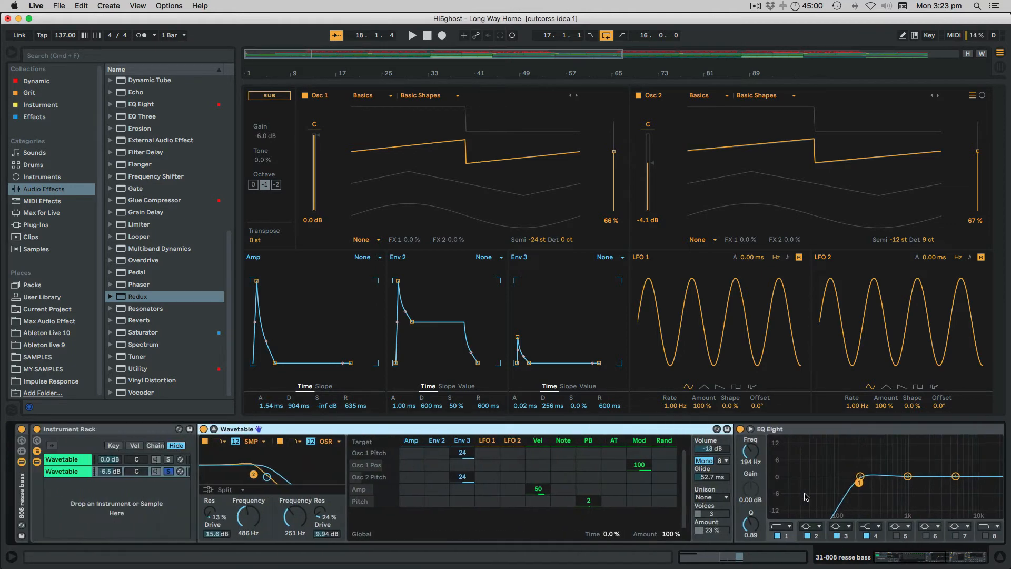
# Unsolo the second Wavetable chain, play both bass chains together and collapse the expanded Wavetable view.
pyautogui.click(169, 472)
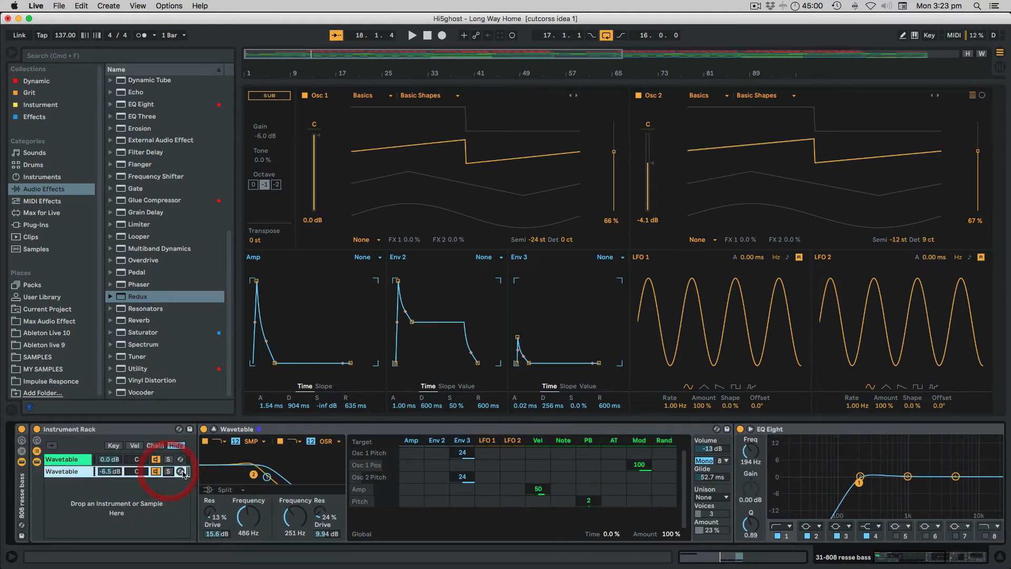
pyautogui.press('space')
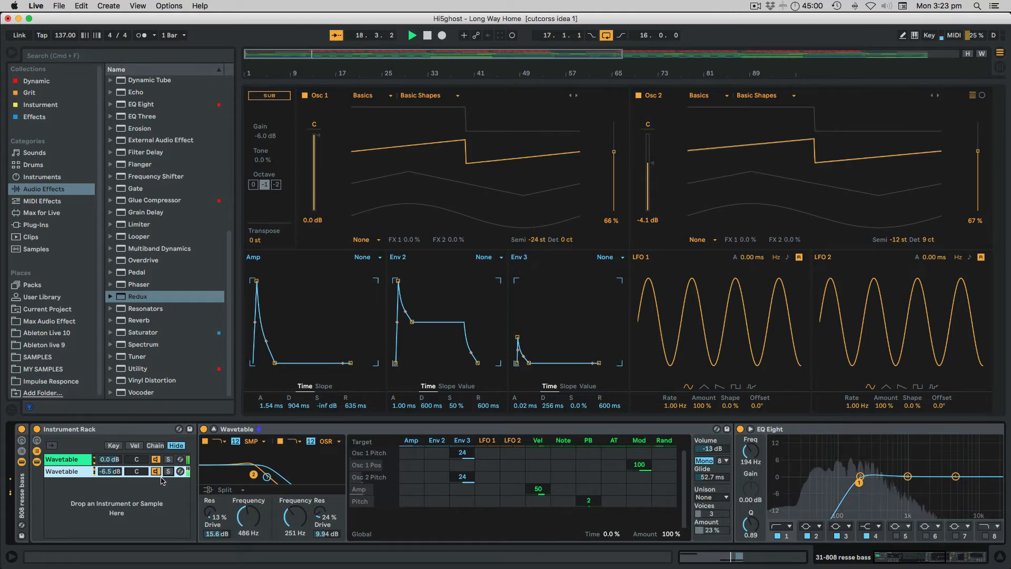
pyautogui.press('space')
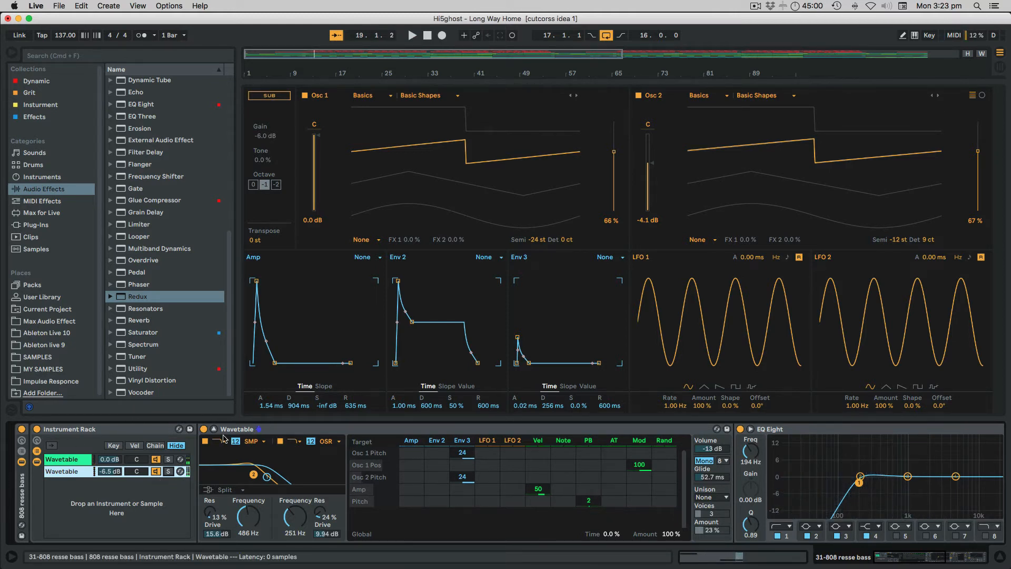
pyautogui.click(213, 428)
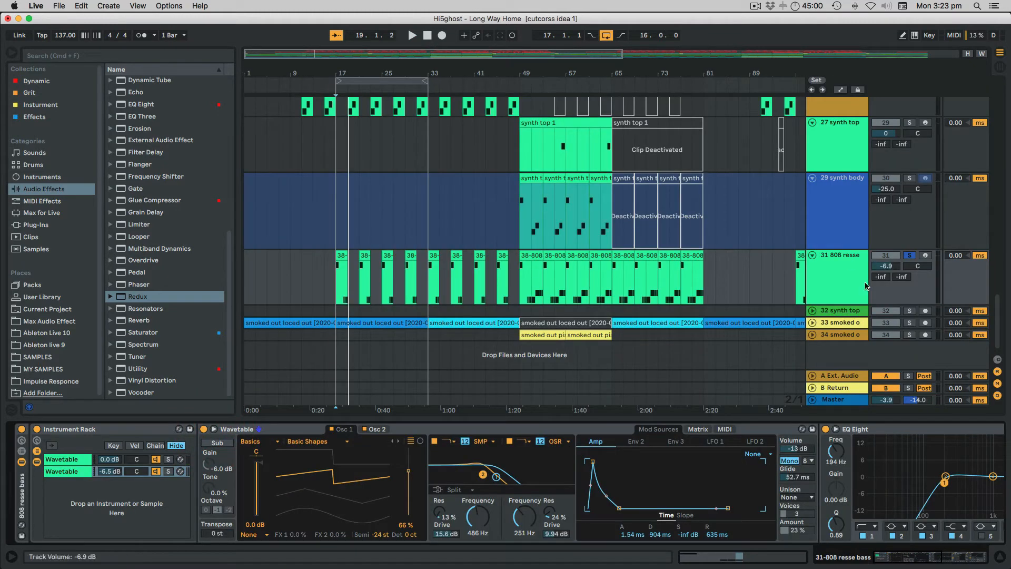
# Unfold the 33 smoked out track, solo it and play it from bar 17.
pyautogui.click(812, 322)
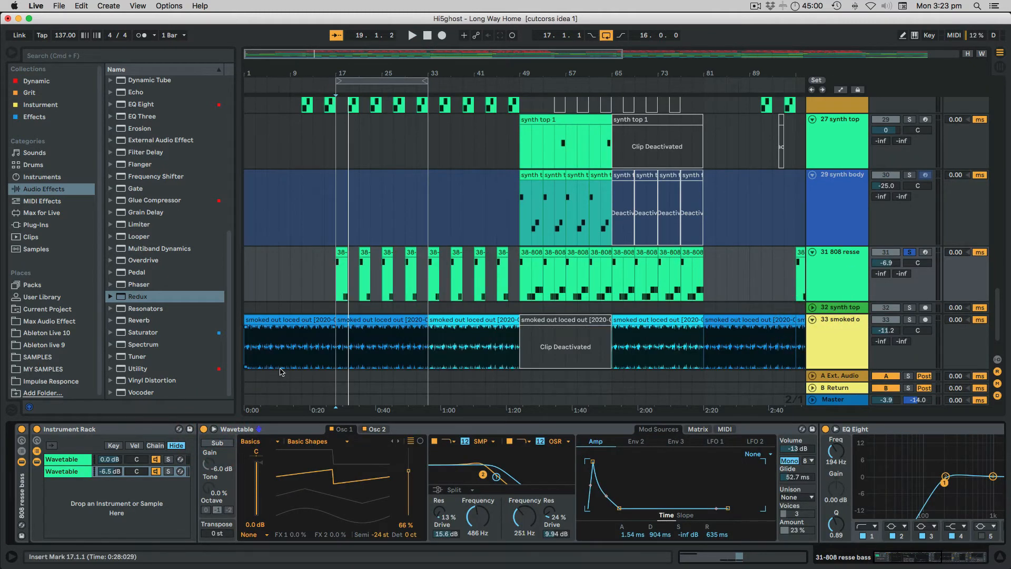
pyautogui.click(337, 356)
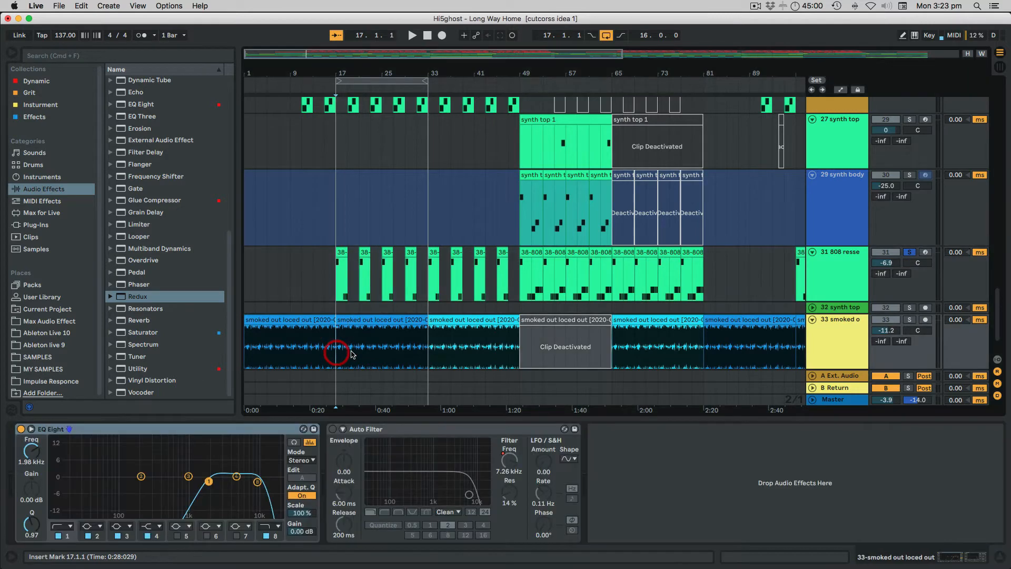
pyautogui.click(908, 319)
pyautogui.press('space')
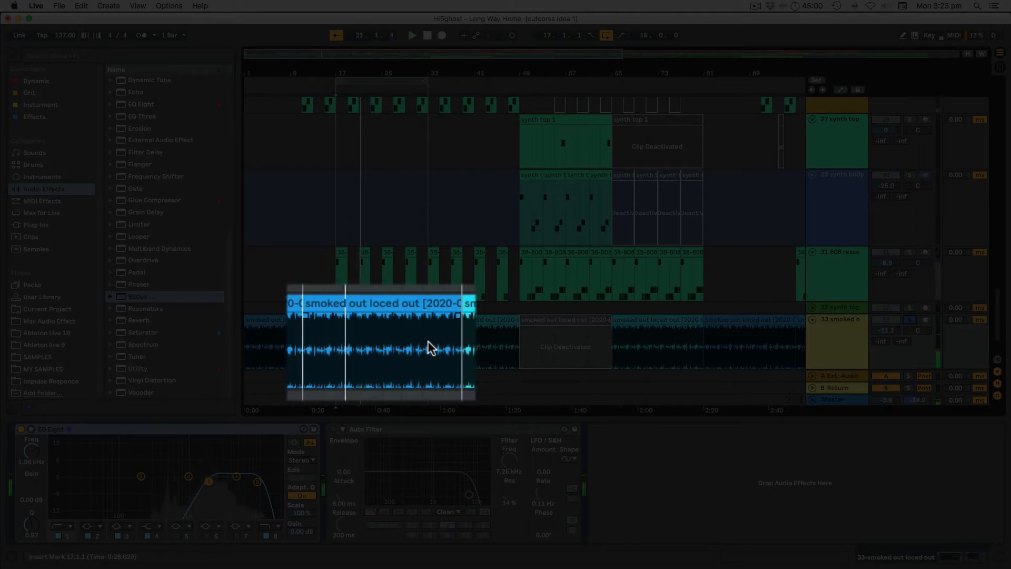
pyautogui.press('space')
# Examine the smoked out waveform between bars 17 and 33 up close and replay the soloed track from bar 17.
pyautogui.scroll(8, 359, 378)
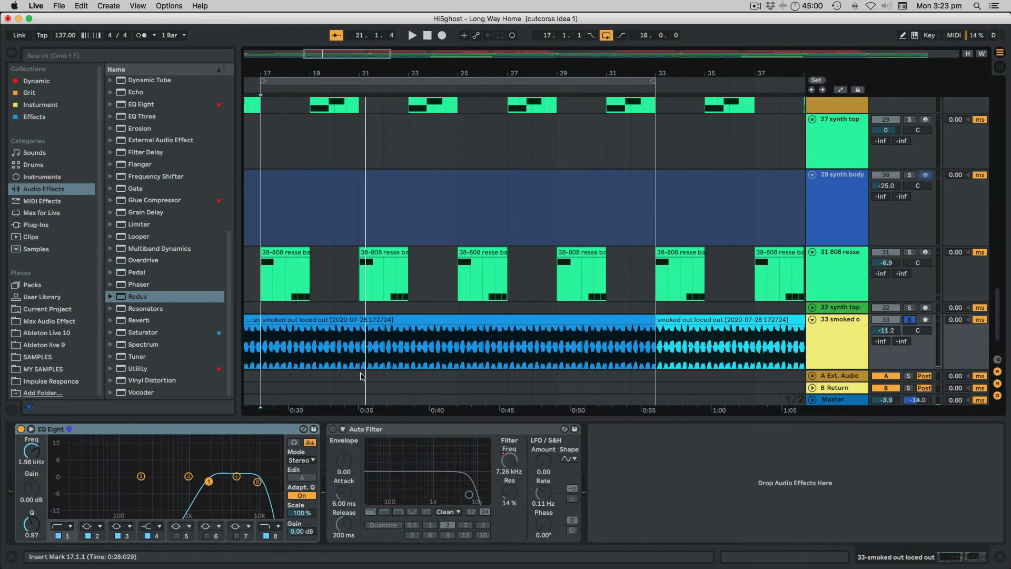
pyautogui.scroll(-8, 405, 319)
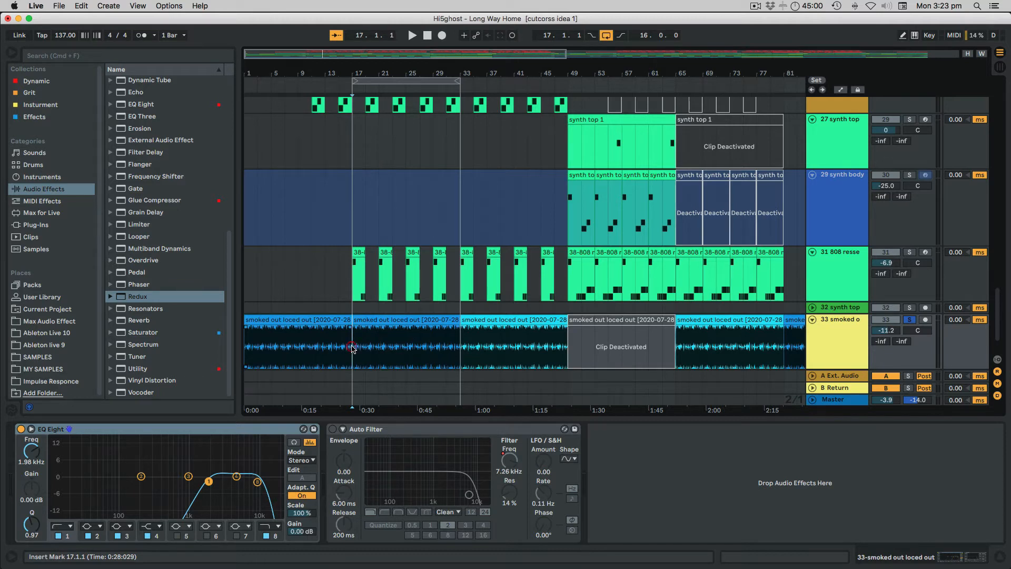
pyautogui.press('space')
pyautogui.press('space')
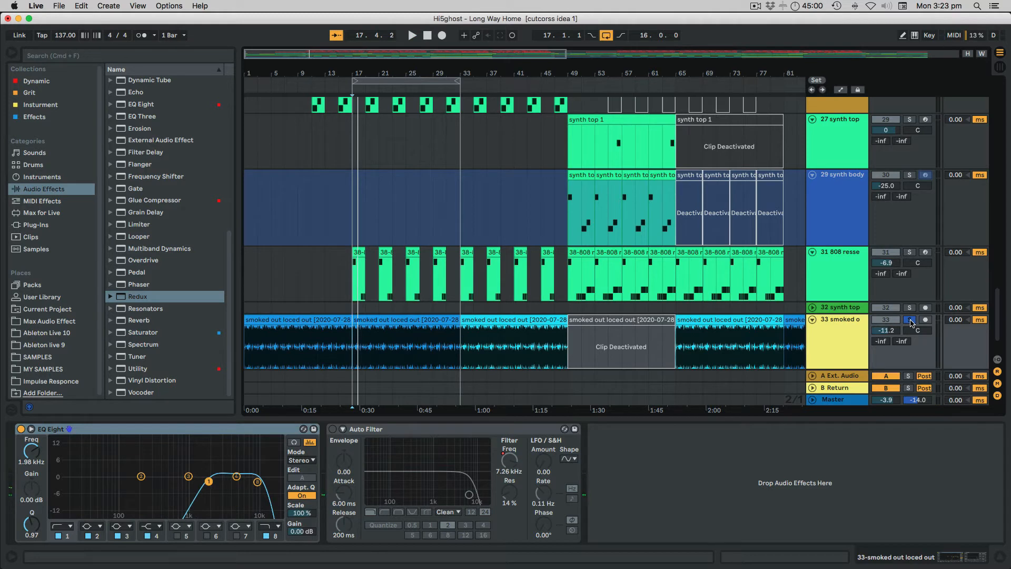
# Unsolo the smoked out track and play the full mix from bar 17, deactivating that track during playback.
pyautogui.click(911, 323)
pyautogui.press('space')
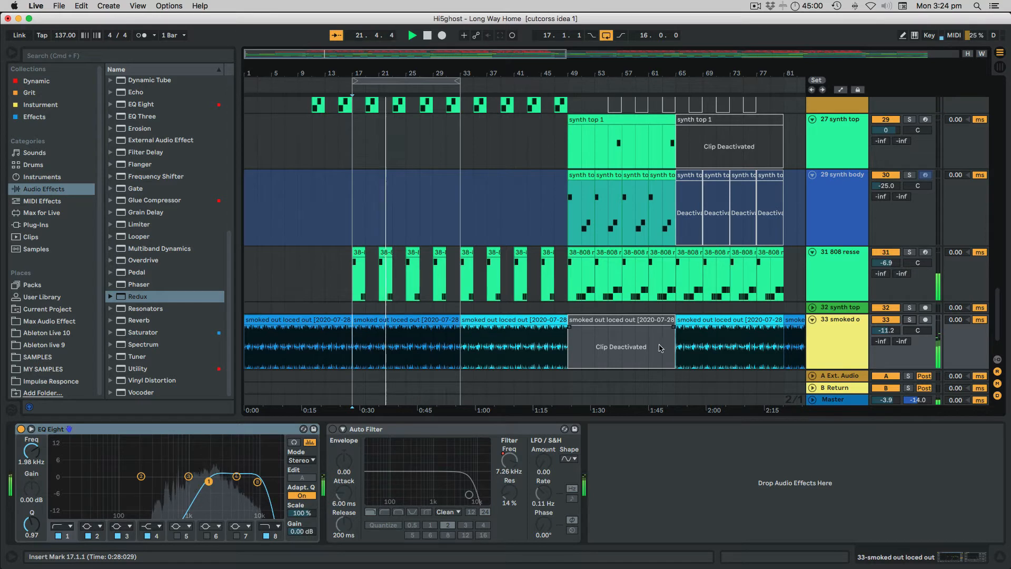
pyautogui.press('space')
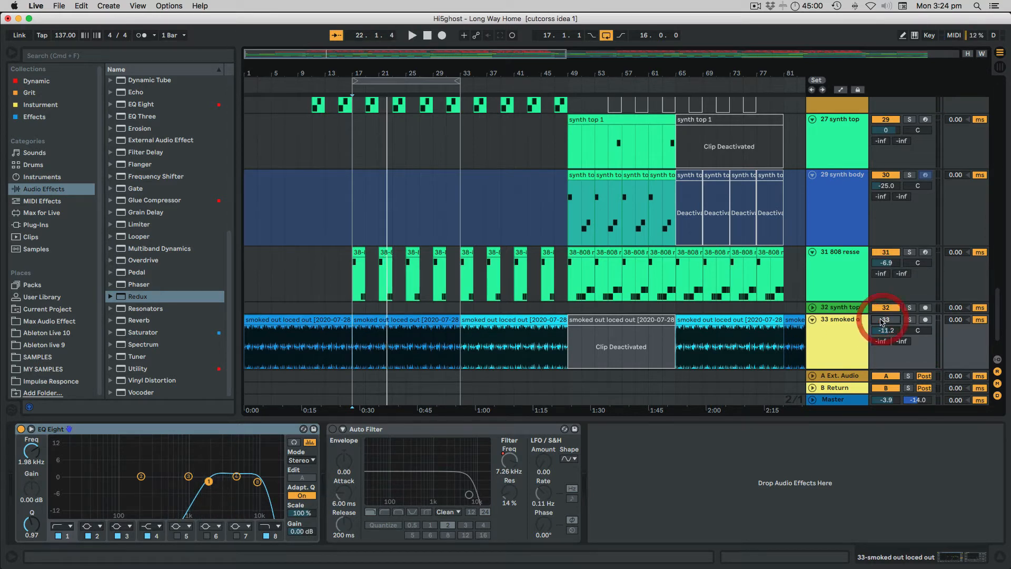
pyautogui.press('space')
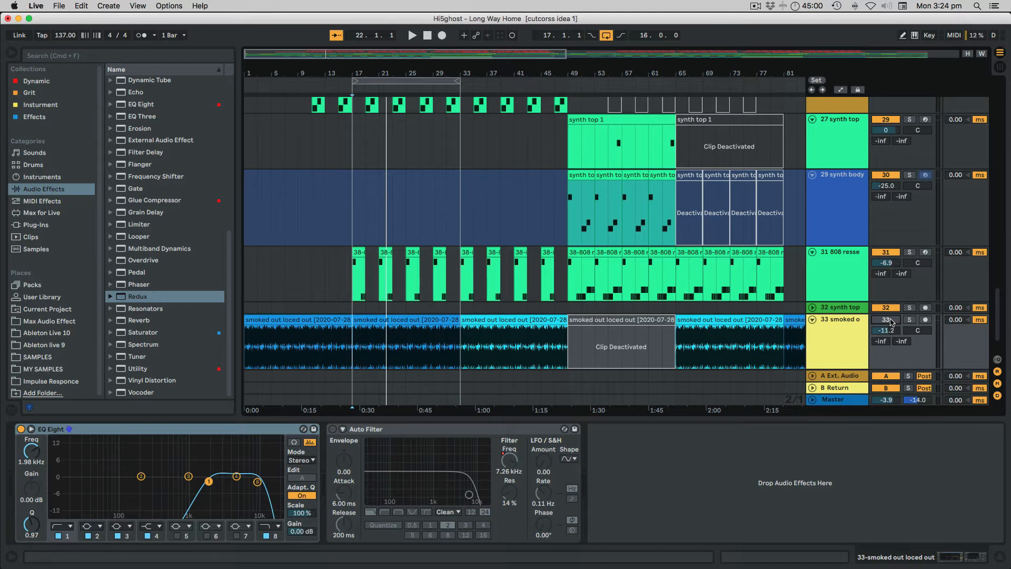
# Reactivate the smoked out track and replay the full mix from bar 17, switching that track off again to compare.
pyautogui.click(887, 319)
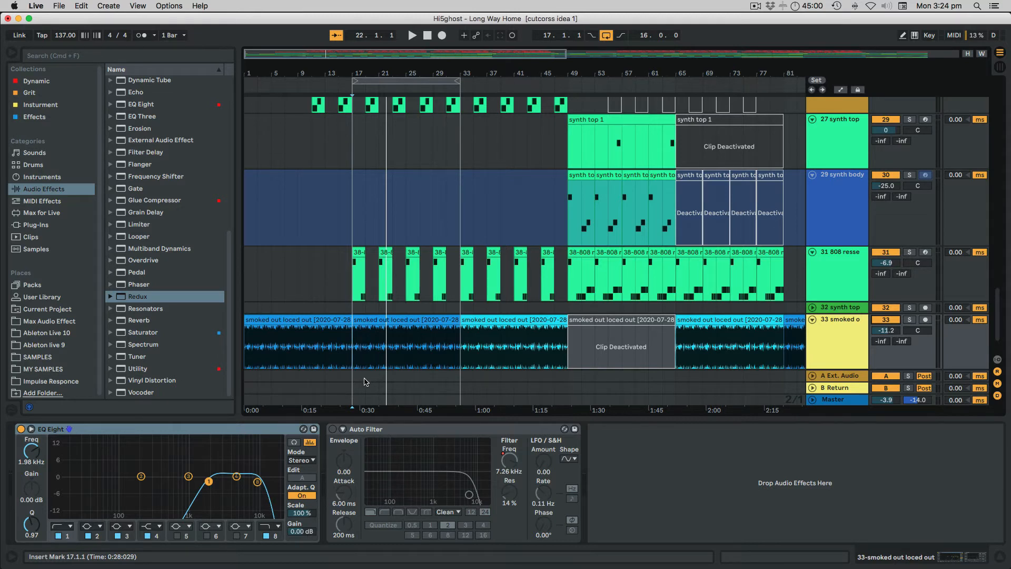
pyautogui.press('space')
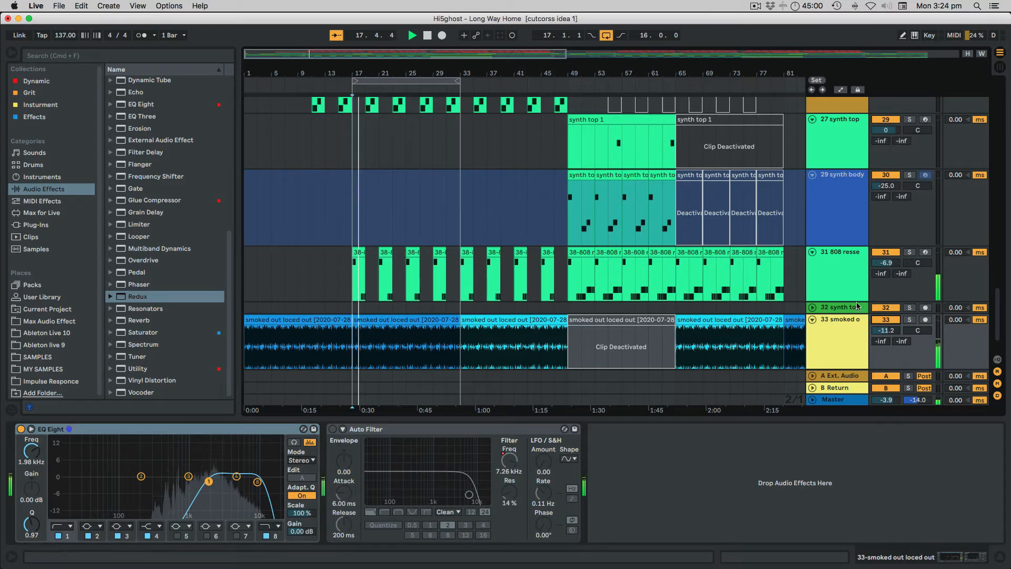
pyautogui.scroll(3, 858, 308)
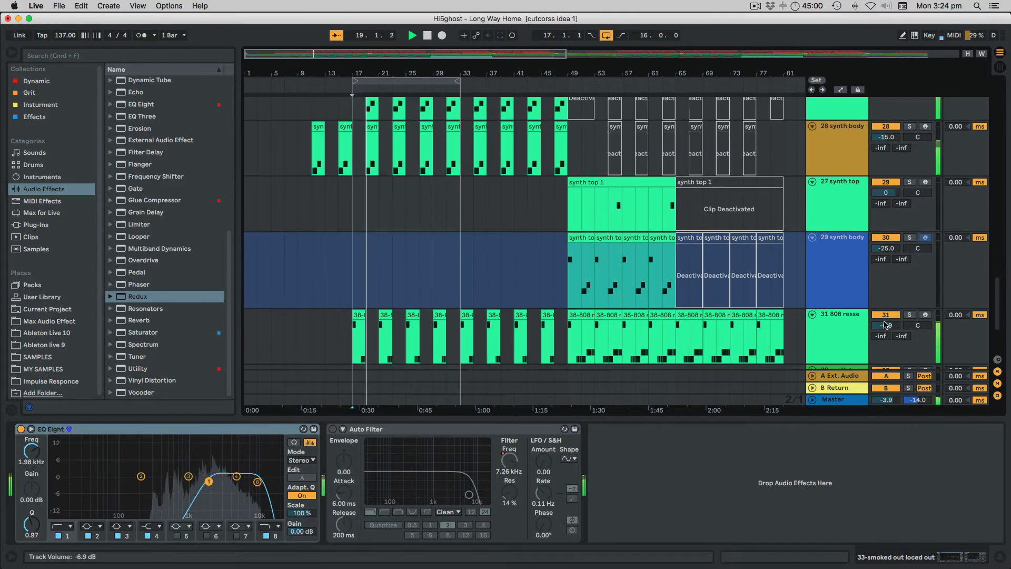
pyautogui.scroll(-4, 885, 324)
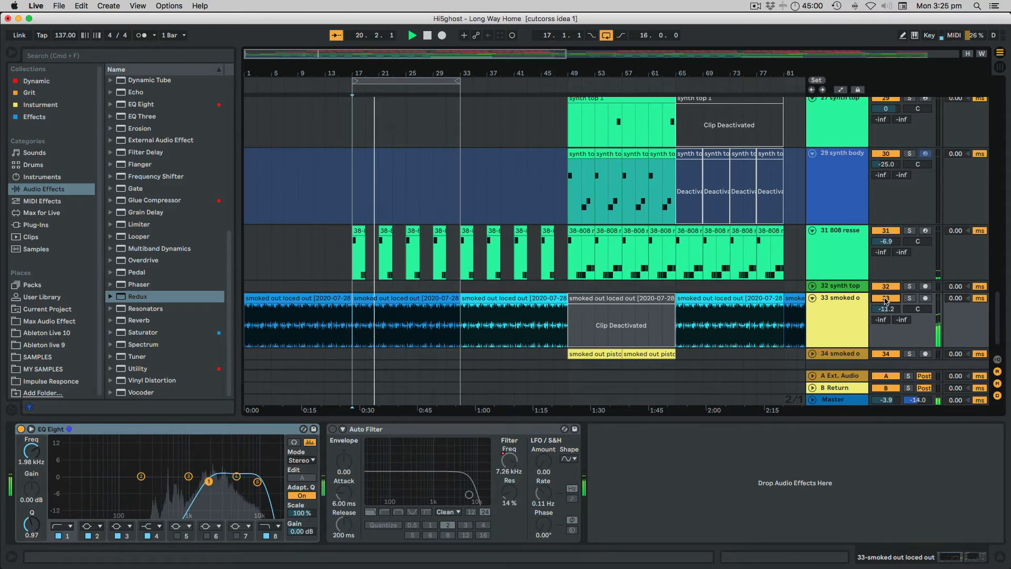
pyautogui.scroll(2, 537, 230)
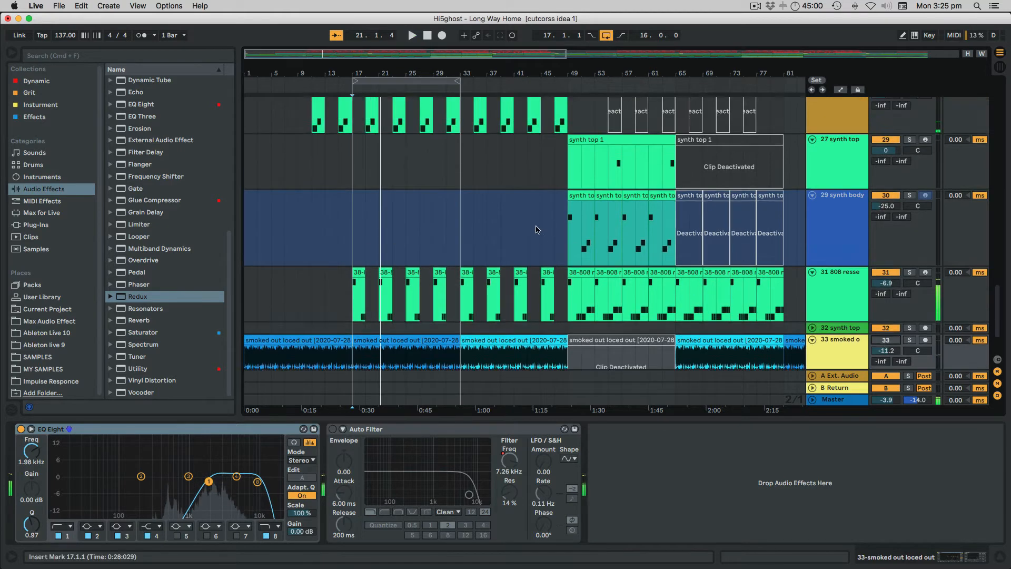
# Play the soloed 15 hi snare pedal track from bar 17 and unsolo it.
pyautogui.scroll(7, 537, 230)
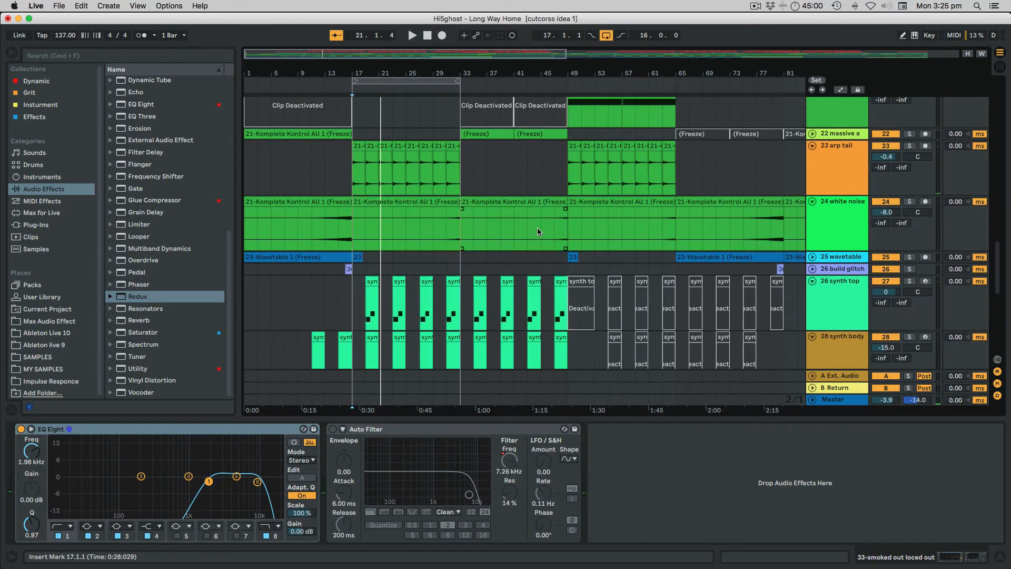
pyautogui.scroll(12, 537, 227)
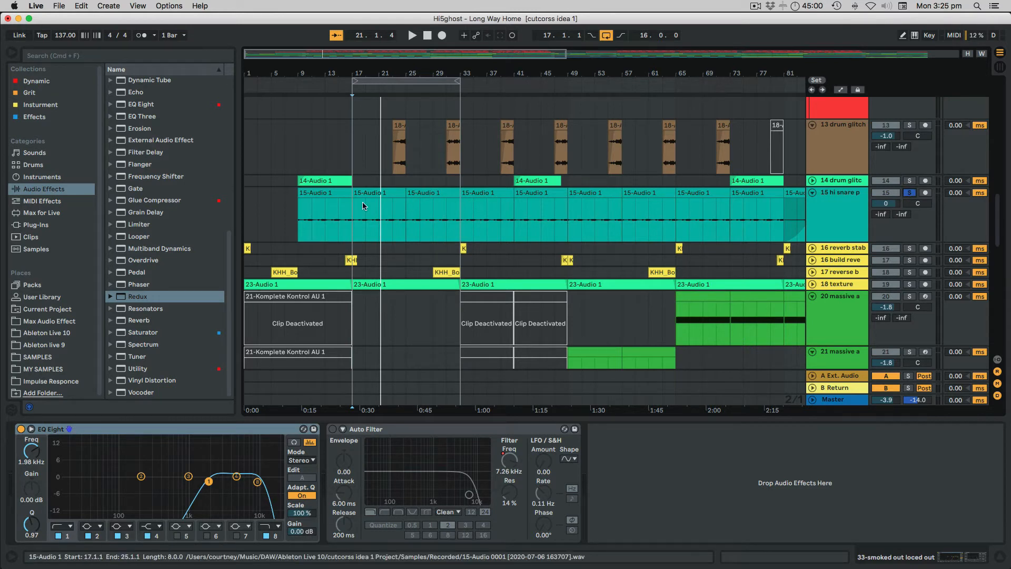
pyautogui.click(350, 227)
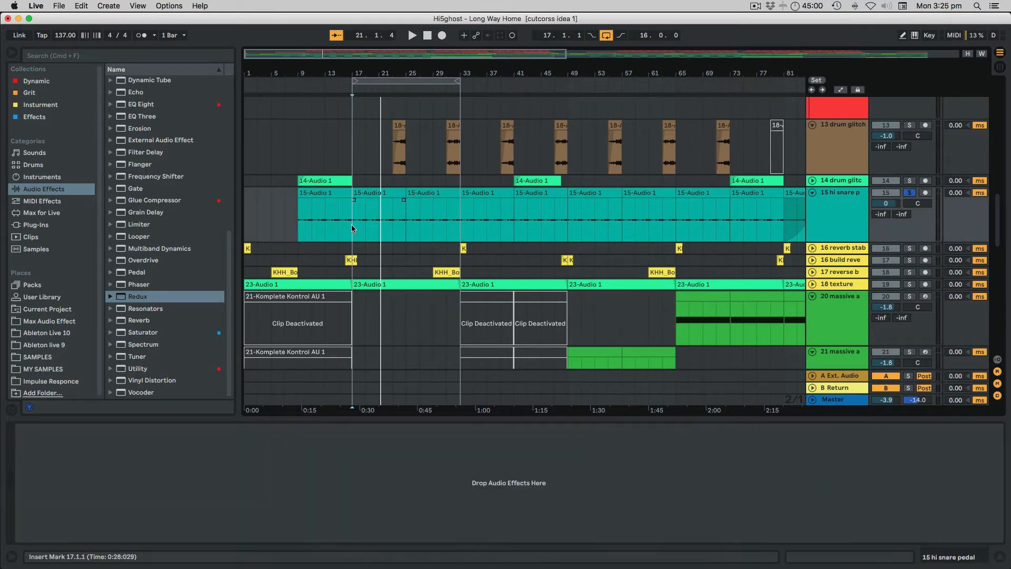
pyautogui.press('space')
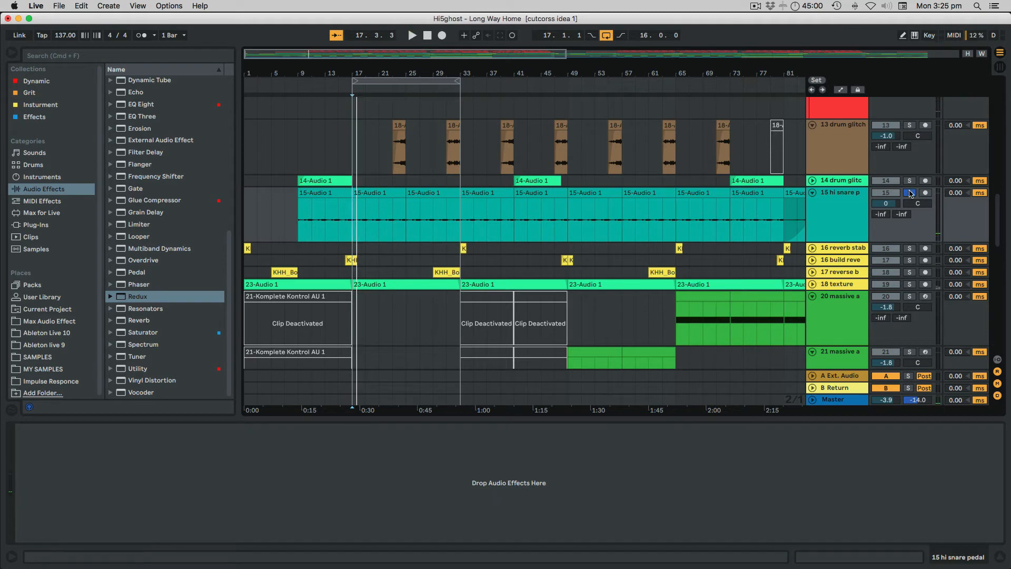
pyautogui.click(909, 193)
# Unfold the 18 texture track, show its Utility and Glitch Delay devices, and play the track soloed.
pyautogui.scroll(-2, 651, 229)
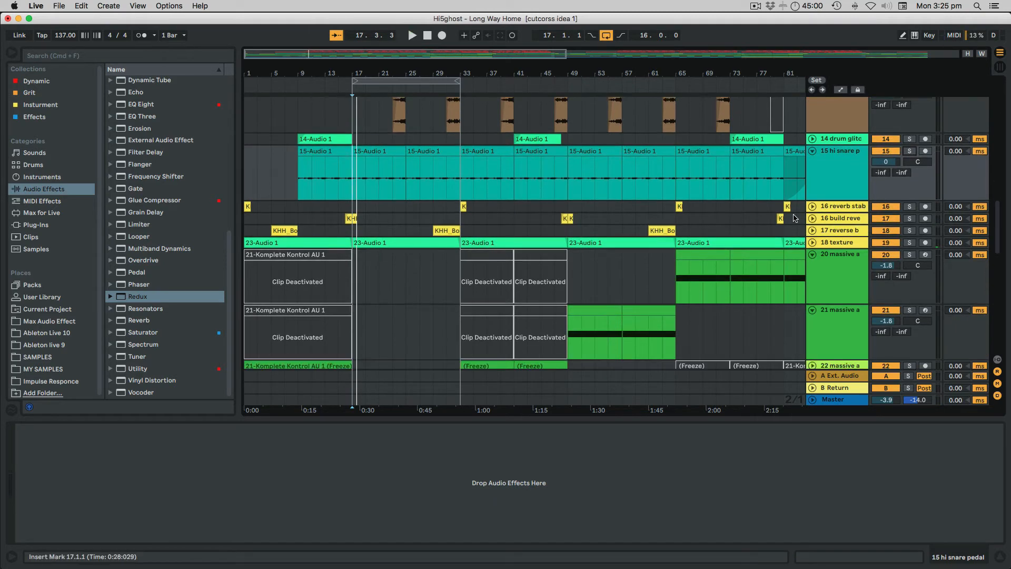
pyautogui.click(811, 242)
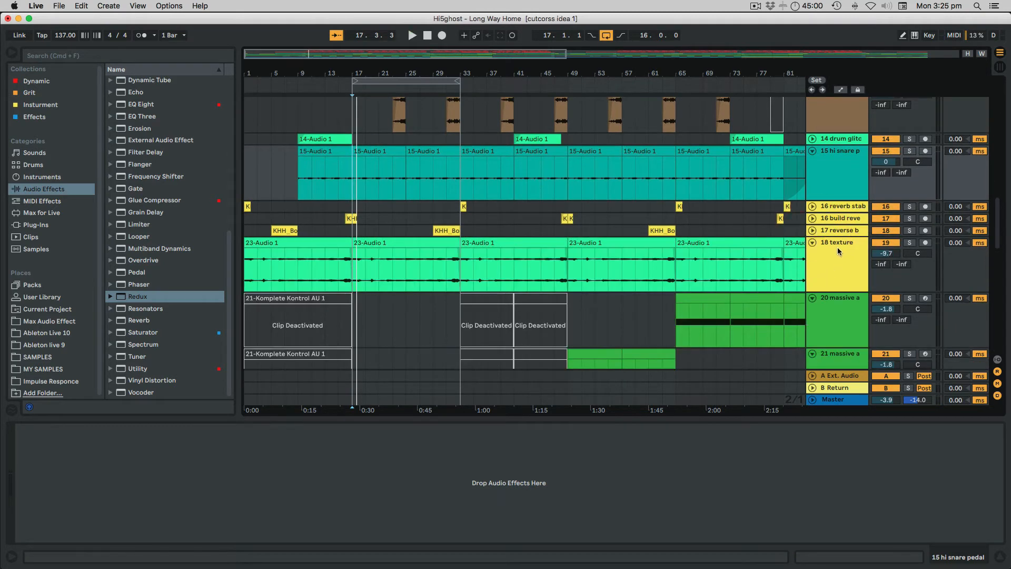
pyautogui.click(837, 248)
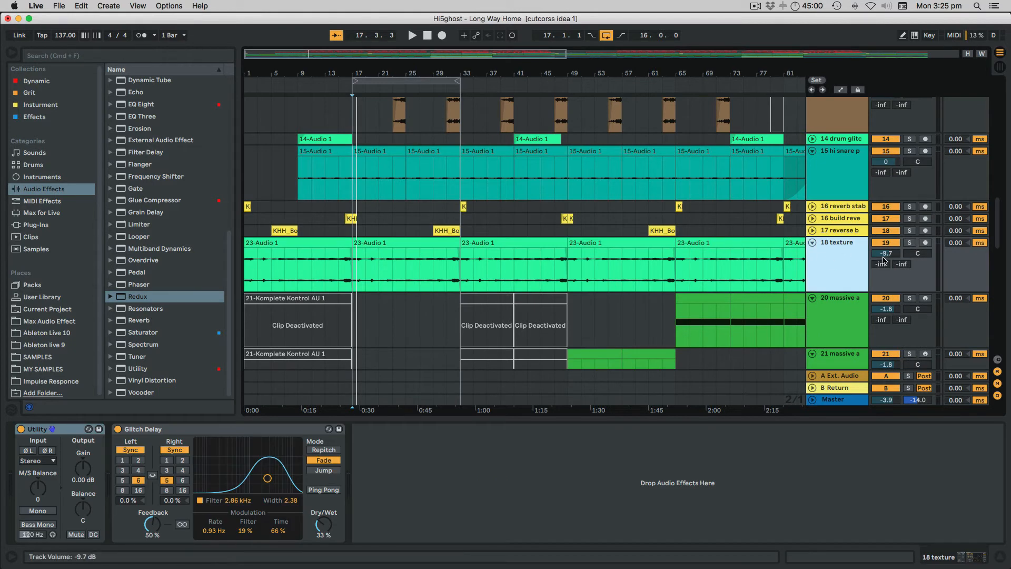
pyautogui.click(909, 243)
pyautogui.press('space')
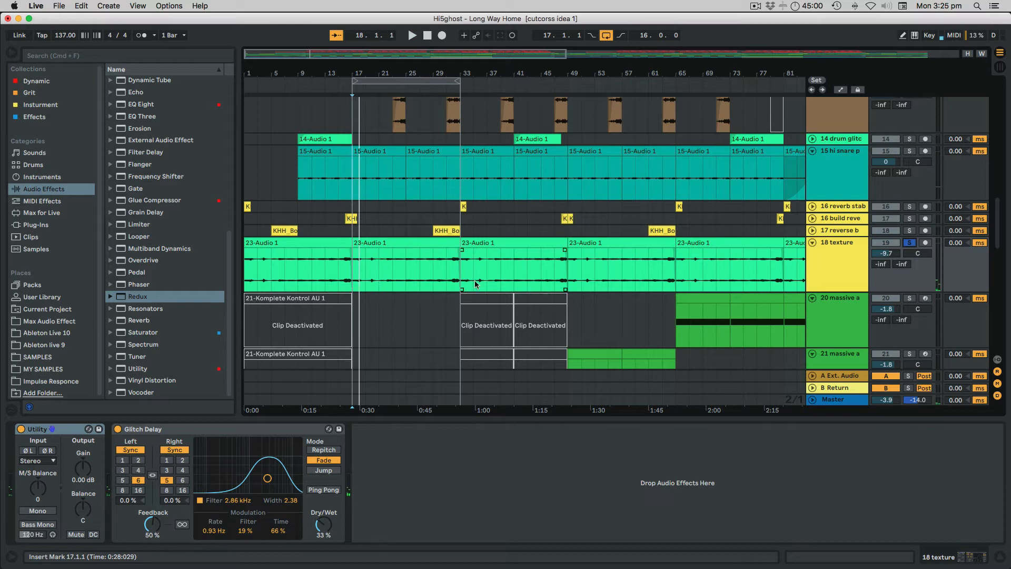
# Replay the soloed texture track from bar 17 while looking over the surrounding drum, massive and synth tracks.
pyautogui.click(463, 300)
pyautogui.click(362, 285)
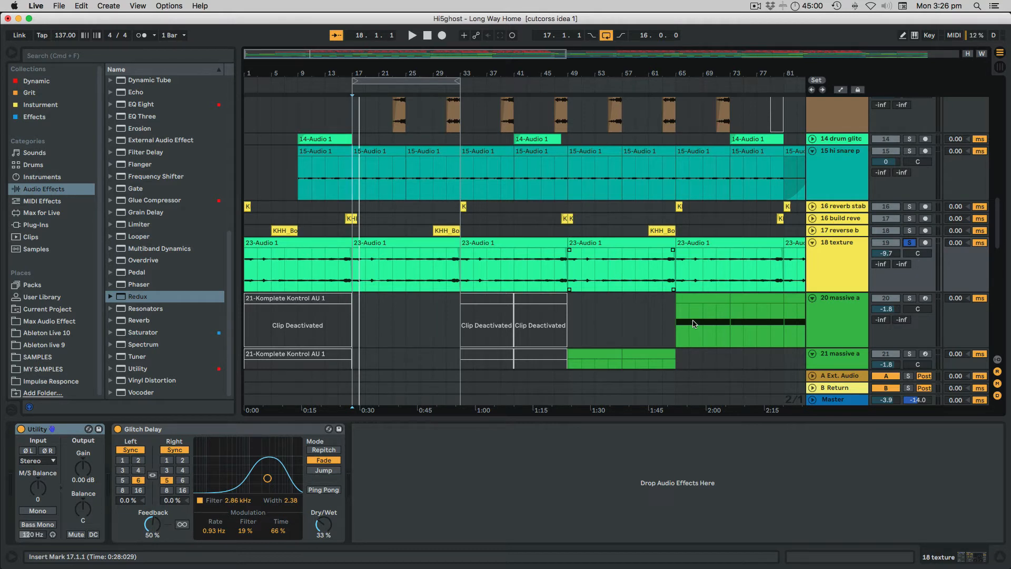
pyautogui.click(353, 275)
pyautogui.press('space')
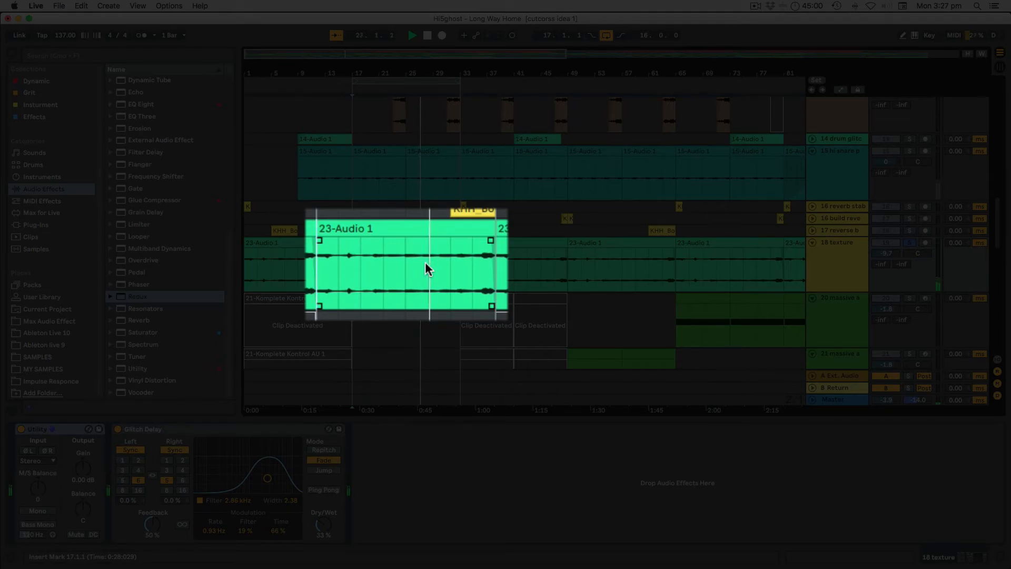
pyautogui.scroll(-10, 425, 299)
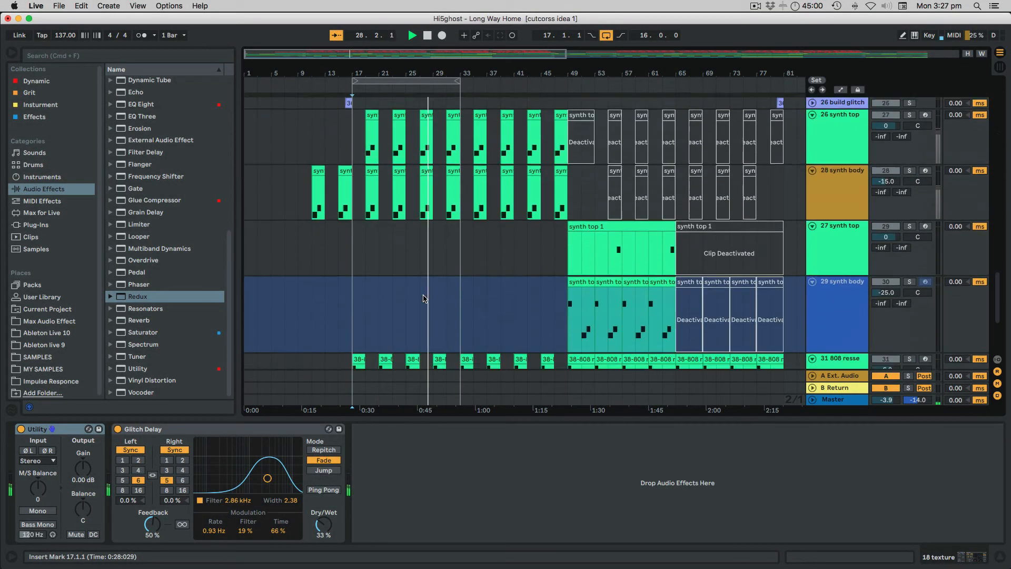
pyautogui.scroll(12, 425, 298)
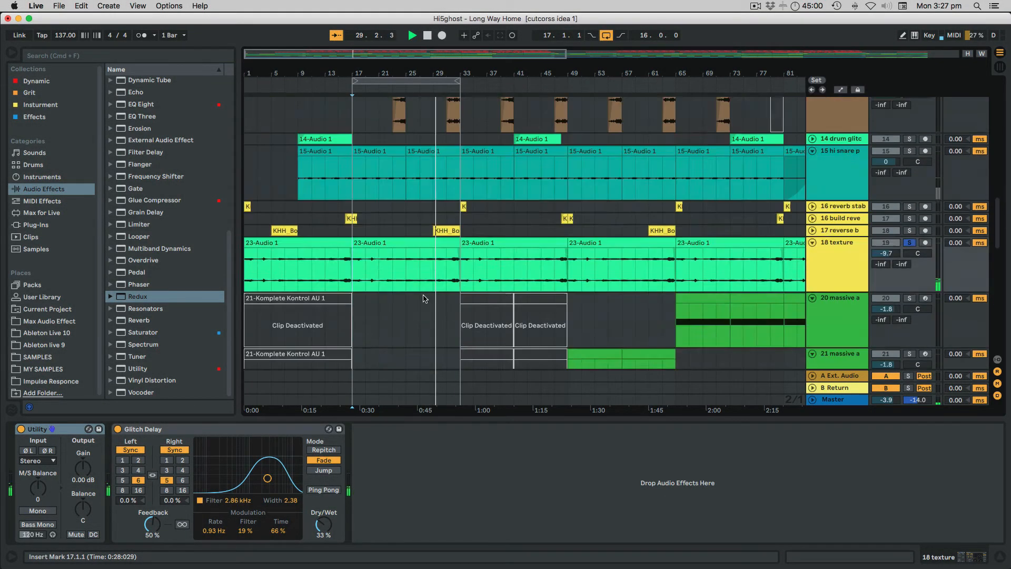
pyautogui.scroll(-6, 445, 285)
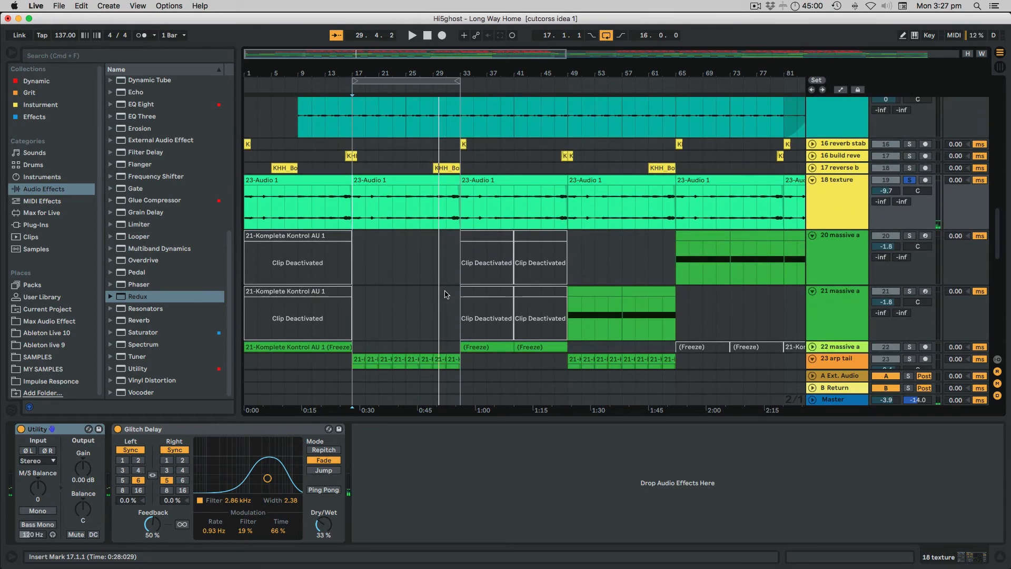
pyautogui.scroll(8, 455, 238)
pyautogui.press('space')
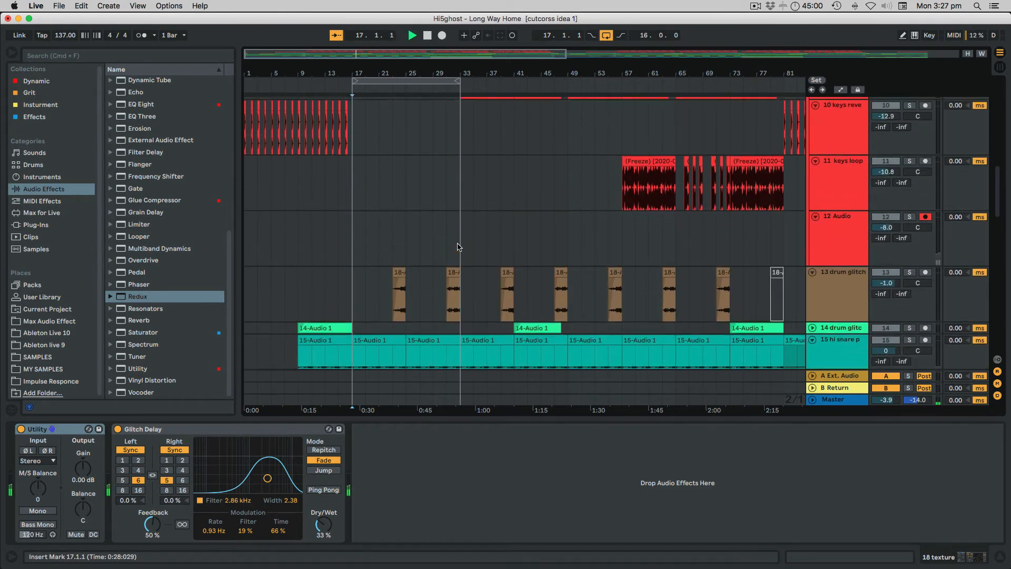
pyautogui.press('space')
# Unfold and solo the 25 wavetable build track and select its first clip, which leads up to bar 17.
pyautogui.scroll(-1, 456, 249)
pyautogui.scroll(5, 456, 257)
pyautogui.scroll(-9, 457, 257)
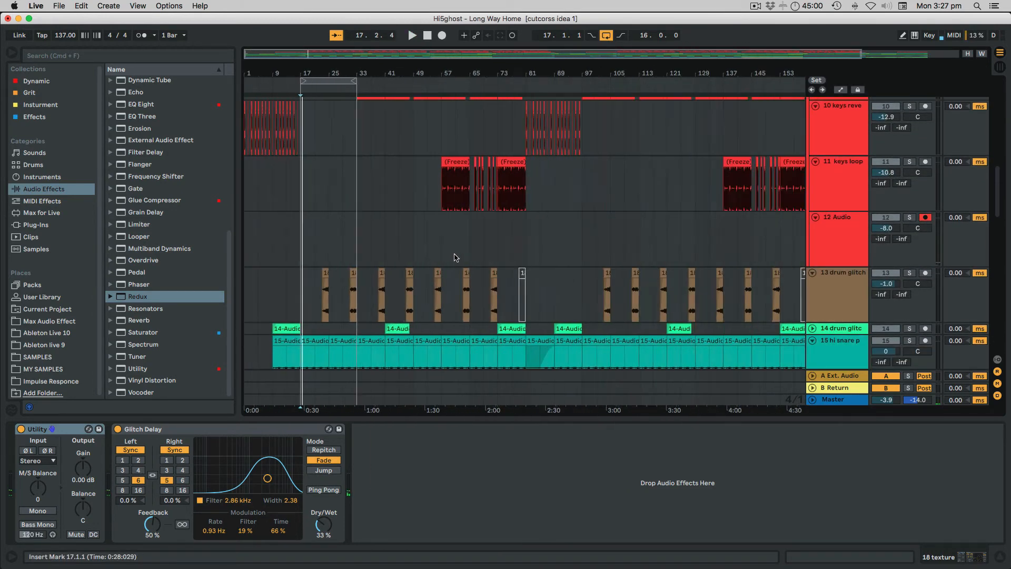
pyautogui.scroll(-10, 429, 240)
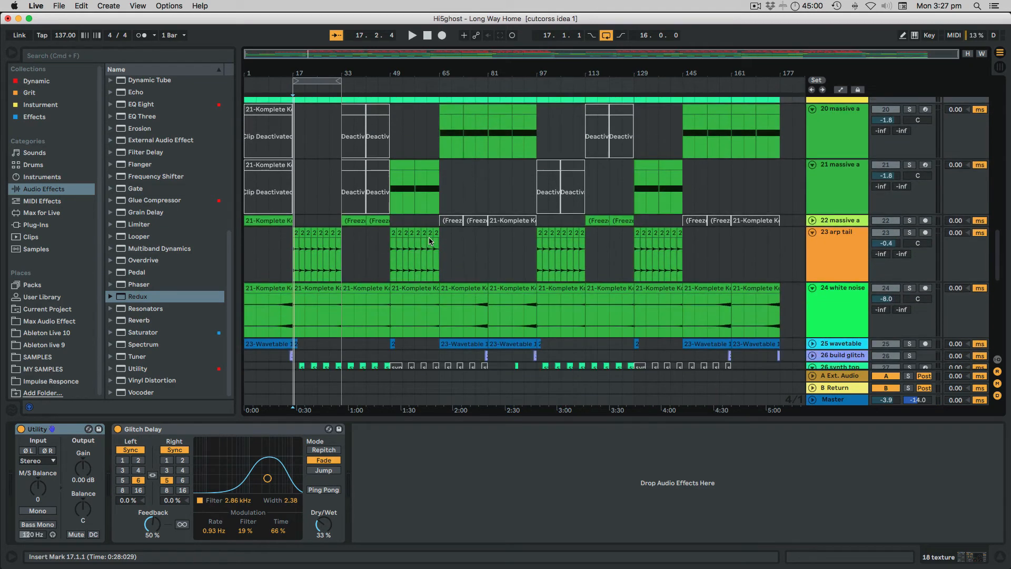
pyautogui.scroll(-5, 429, 237)
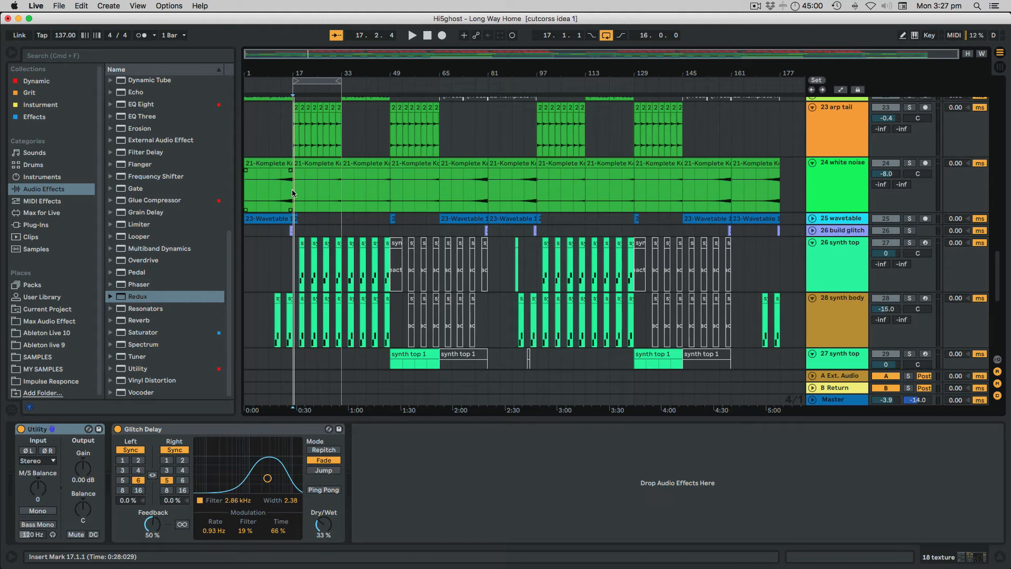
pyautogui.click(812, 218)
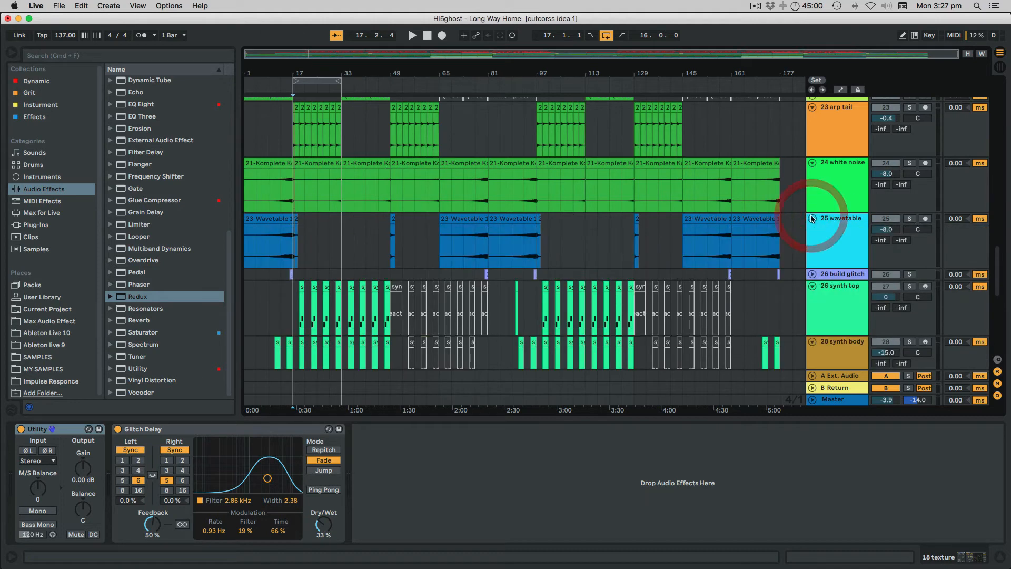
pyautogui.click(845, 224)
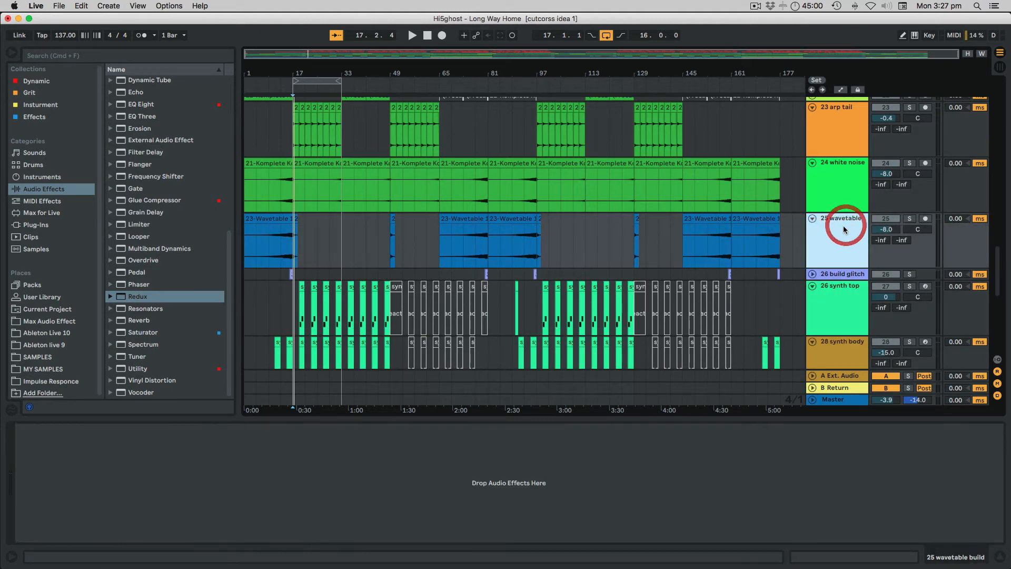
pyautogui.click(910, 219)
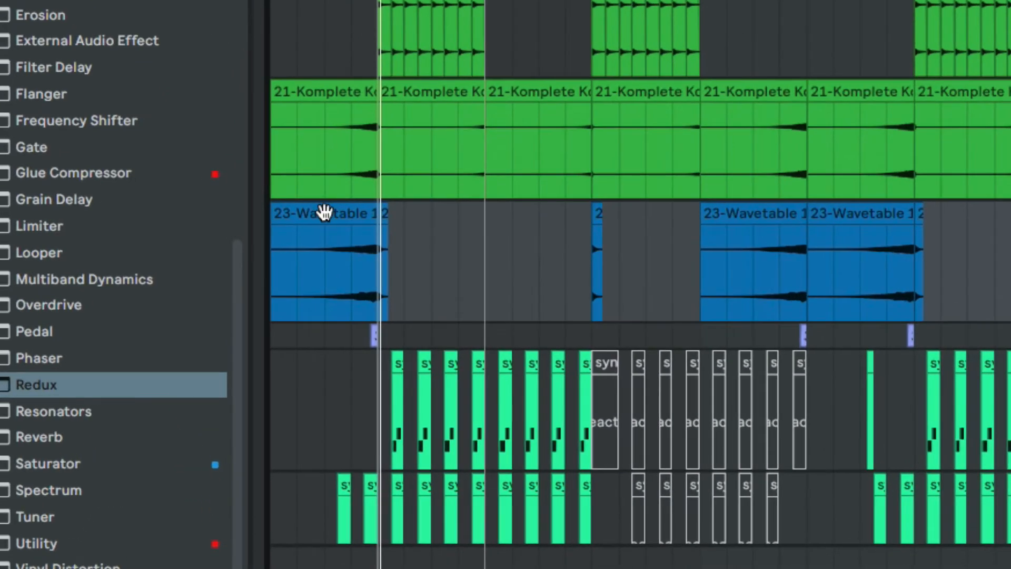
pyautogui.click(324, 212)
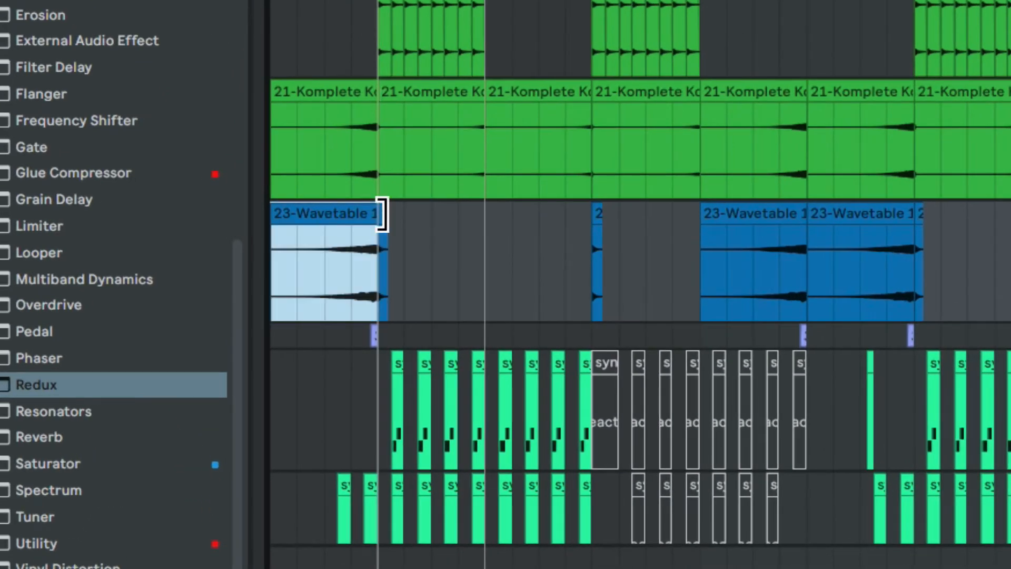
# Play the soloed wavetable build track from bar 9 and examine its first clip's rise into bar 17 up close.
pyautogui.click(318, 266)
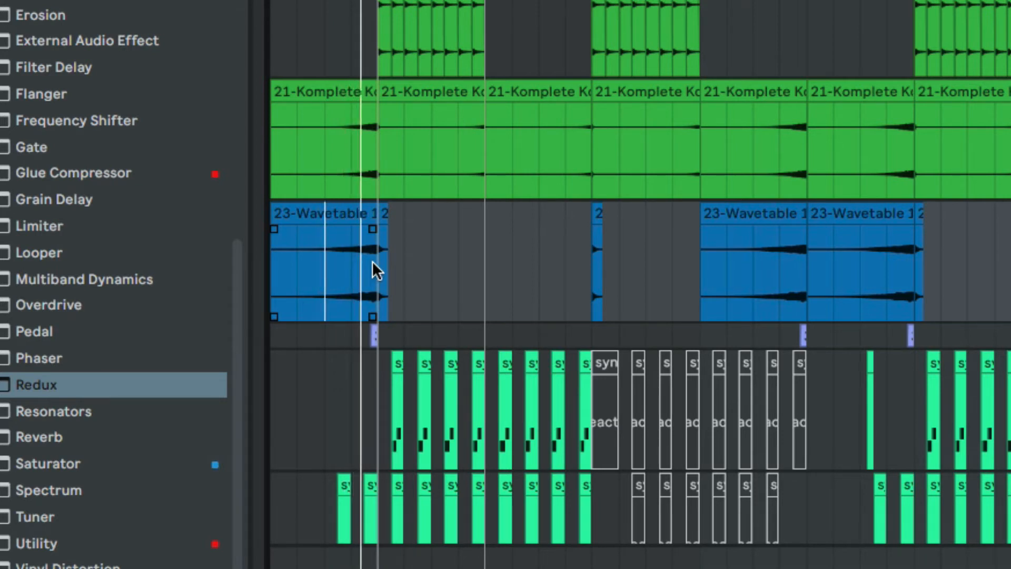
pyautogui.press('+')
pyautogui.press('+')
pyautogui.press('+')
pyautogui.press('+')
pyautogui.press('+')
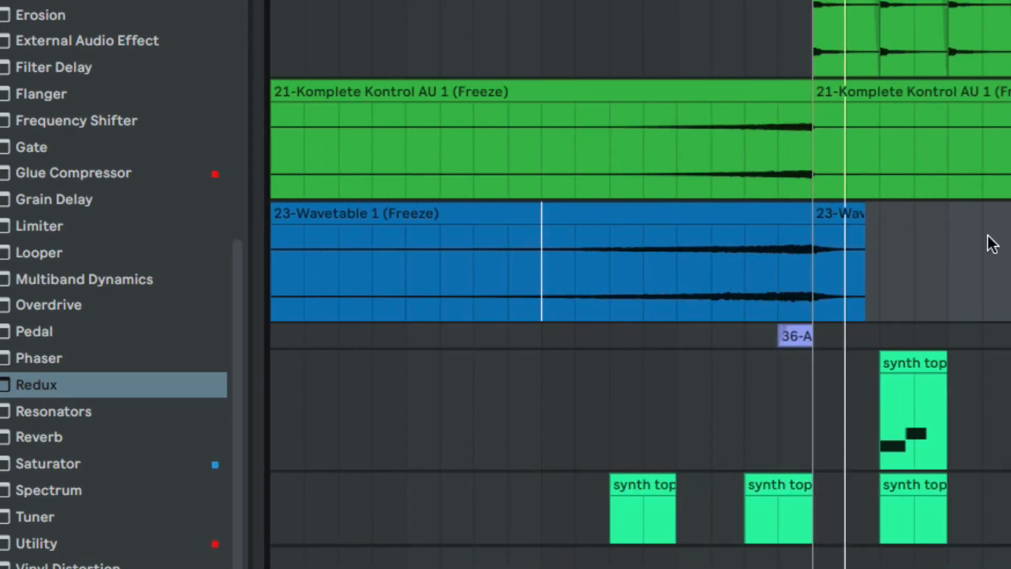
pyautogui.scroll(3, 901, 282)
pyautogui.scroll(-5, 899, 276)
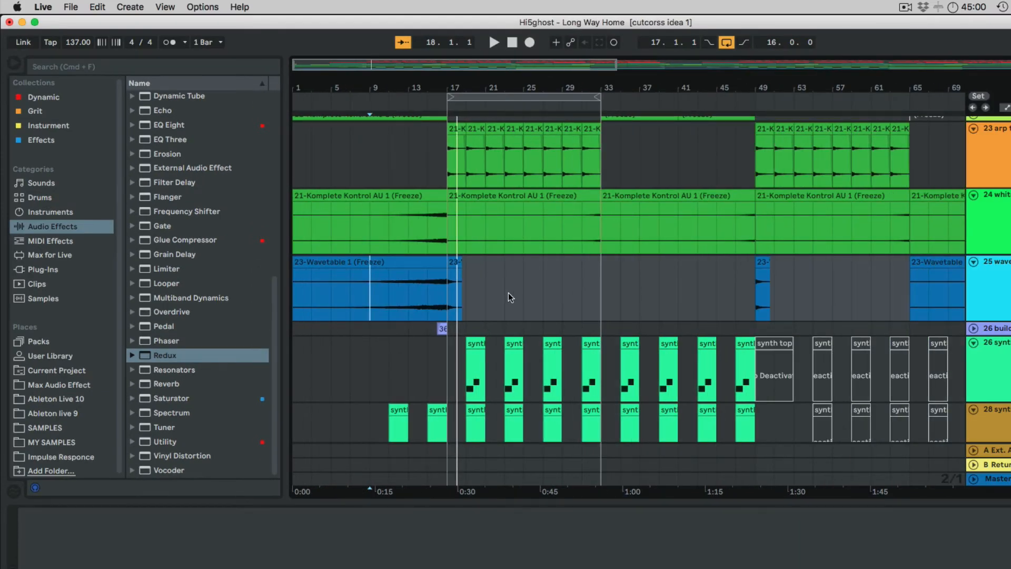
# Unfold the 22 massive arp track and play its first clip from bar 11.
pyautogui.scroll(-2, 508, 292)
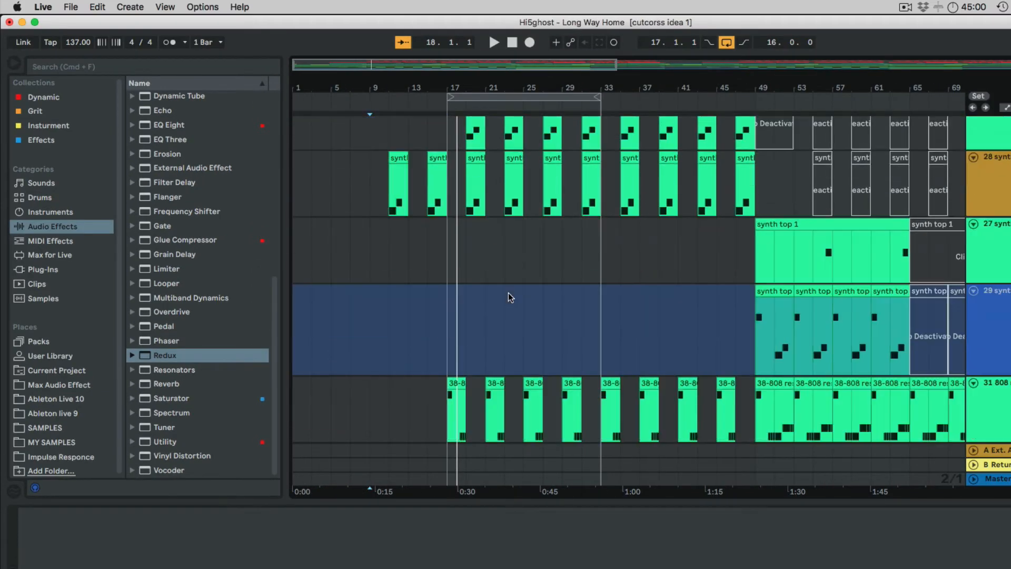
pyautogui.scroll(5, 508, 292)
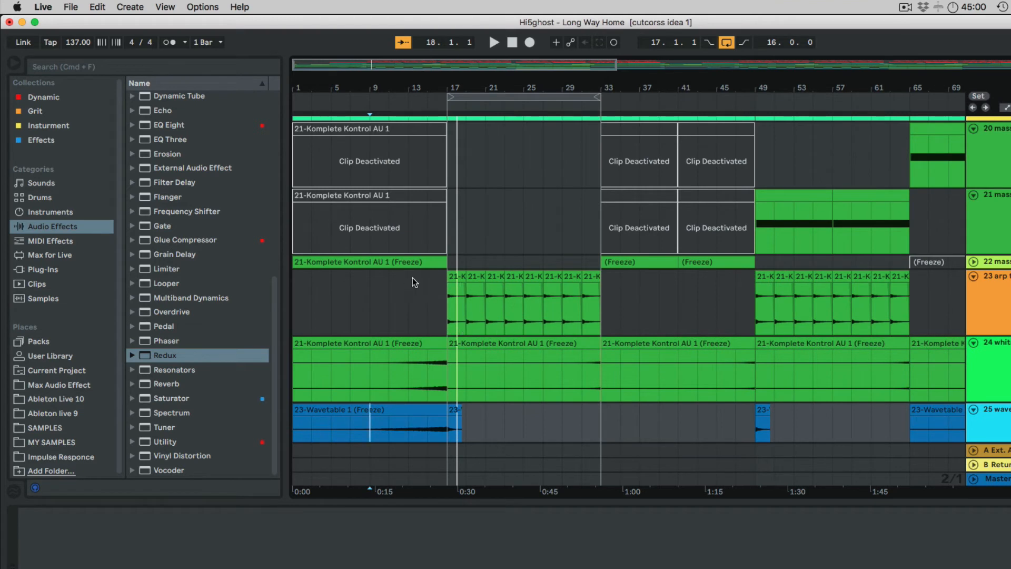
pyautogui.click(973, 262)
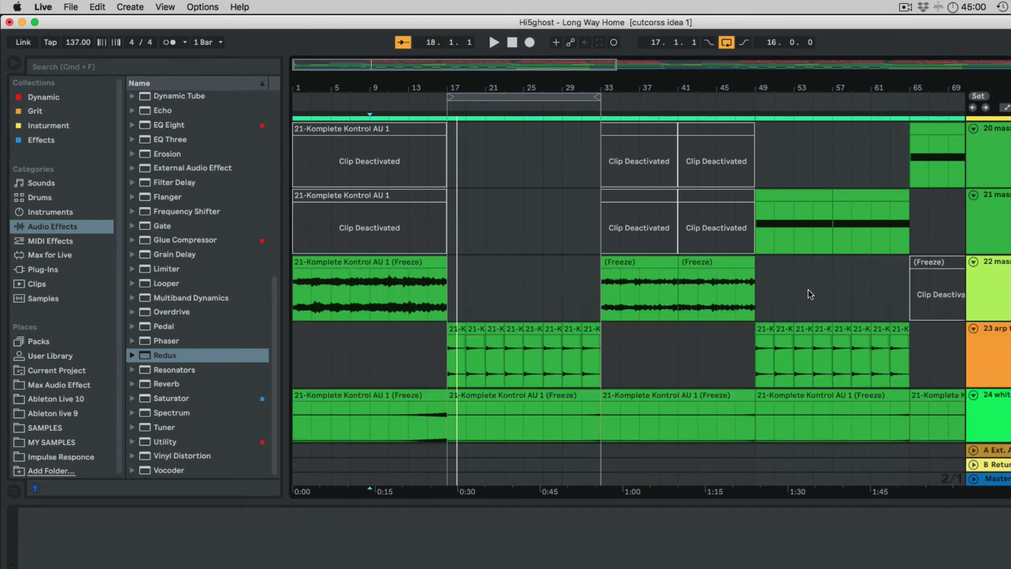
pyautogui.click(388, 297)
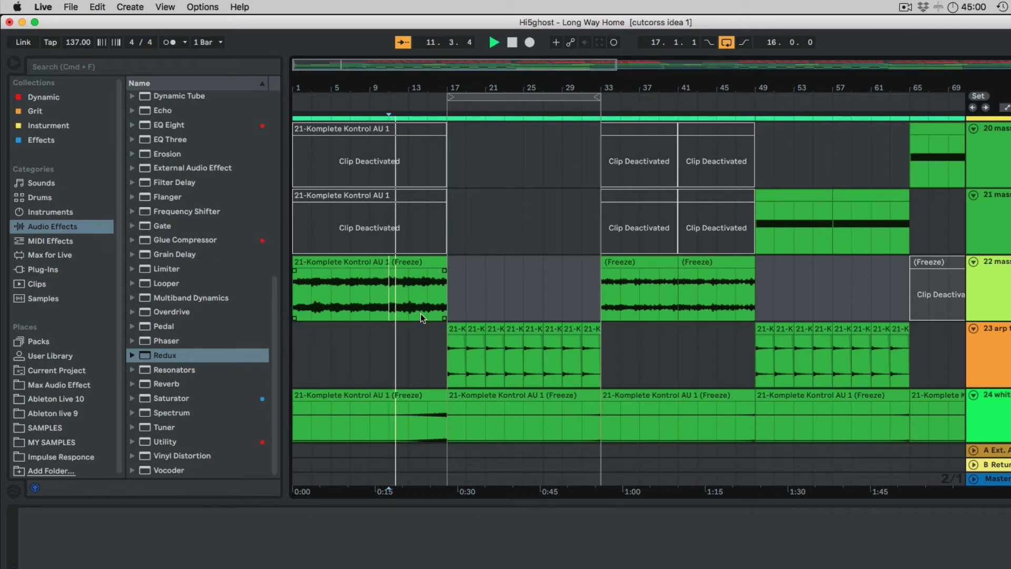
pyautogui.press('+')
pyautogui.press('+')
pyautogui.press('-')
pyautogui.press('-')
pyautogui.press('-')
pyautogui.press('-')
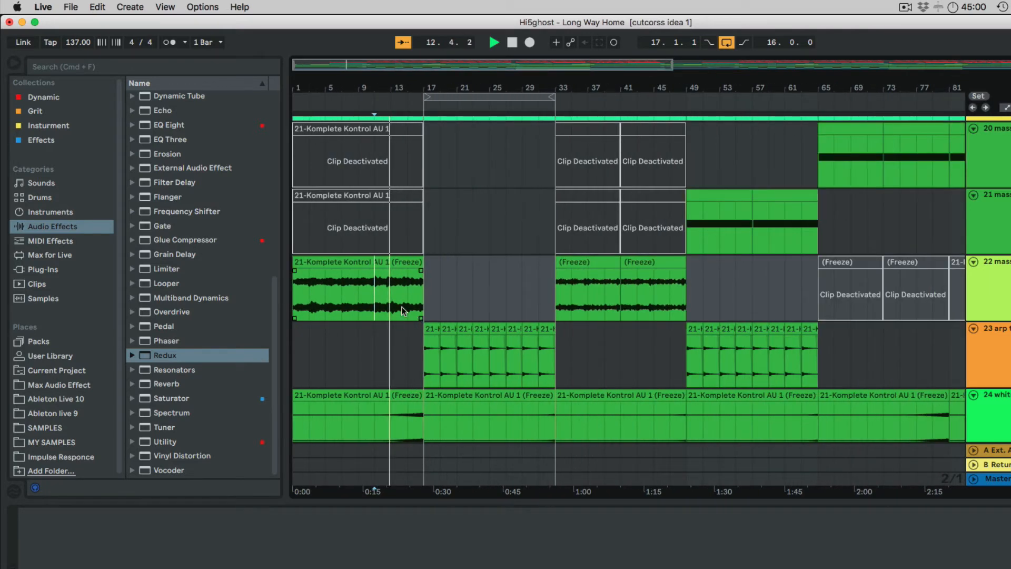
pyautogui.press('space')
# Play the 24 white noise track from bar 13, where its first clip builds up.
pyautogui.scroll(-4, 370, 299)
pyautogui.scroll(-1, 370, 299)
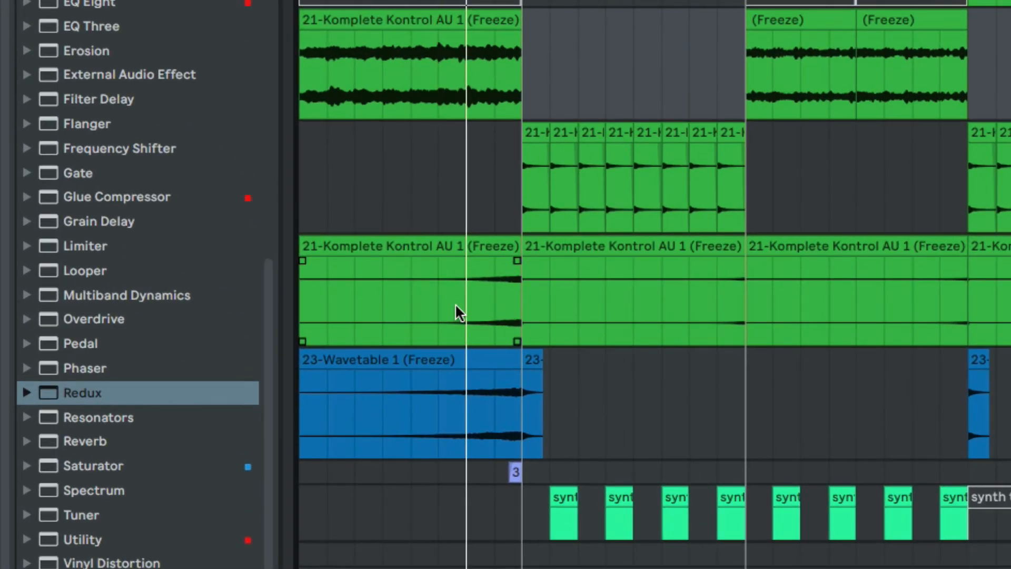
pyautogui.click(455, 303)
pyautogui.press('space')
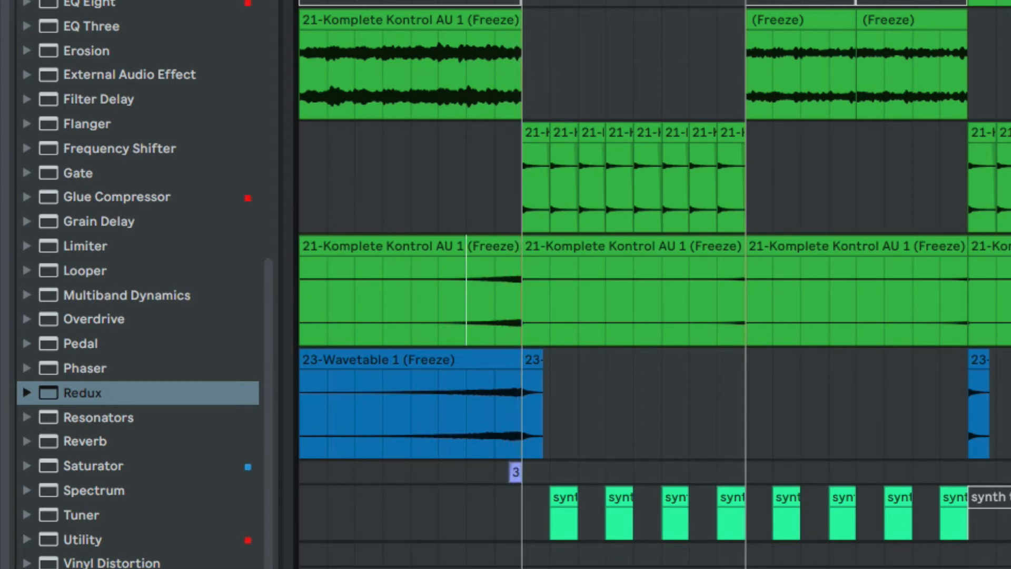
# Unfold the 26 build glitch track and play its short clip just before bar 17.
pyautogui.scroll(-7, 654, 334)
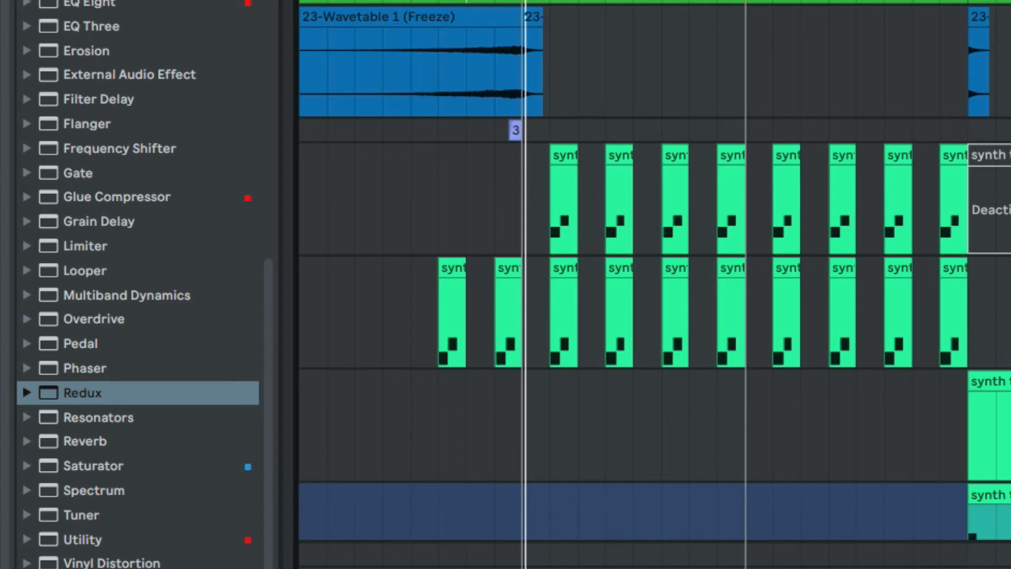
pyautogui.click(1009, 130)
pyautogui.click(609, 165)
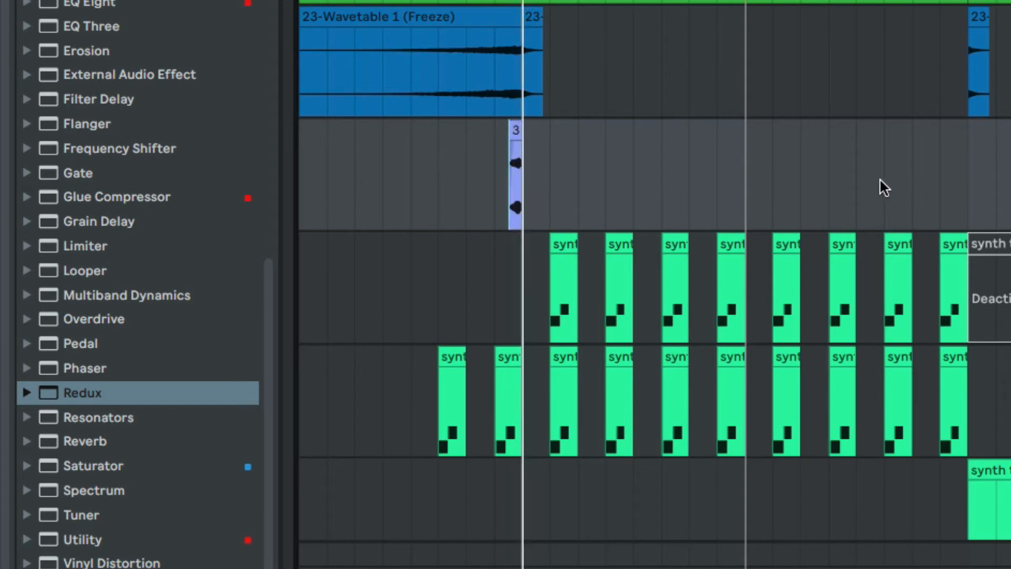
pyautogui.press('space')
pyautogui.scroll(3, 654, 163)
pyautogui.scroll(-5, 655, 163)
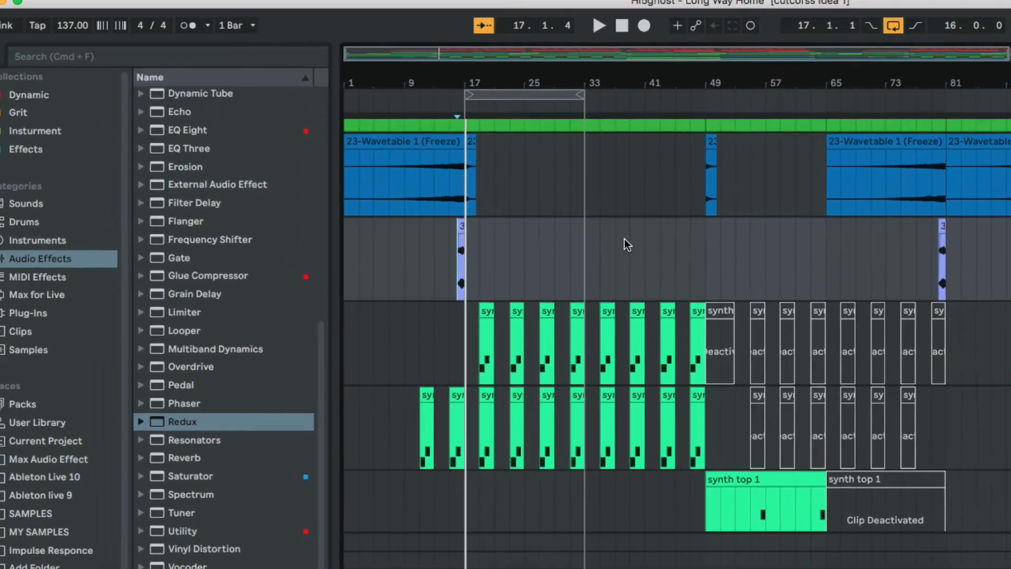
pyautogui.scroll(3, 624, 239)
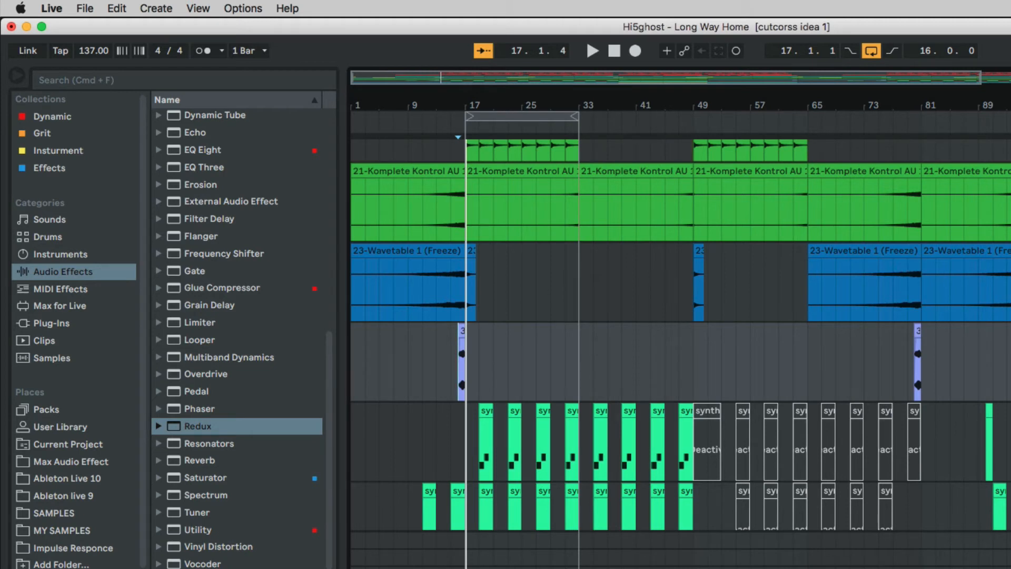
# Play the soloed white noise, wavetable and build glitch layers together from bar 11 into bar 17.
pyautogui.click(420, 211)
pyautogui.press('space')
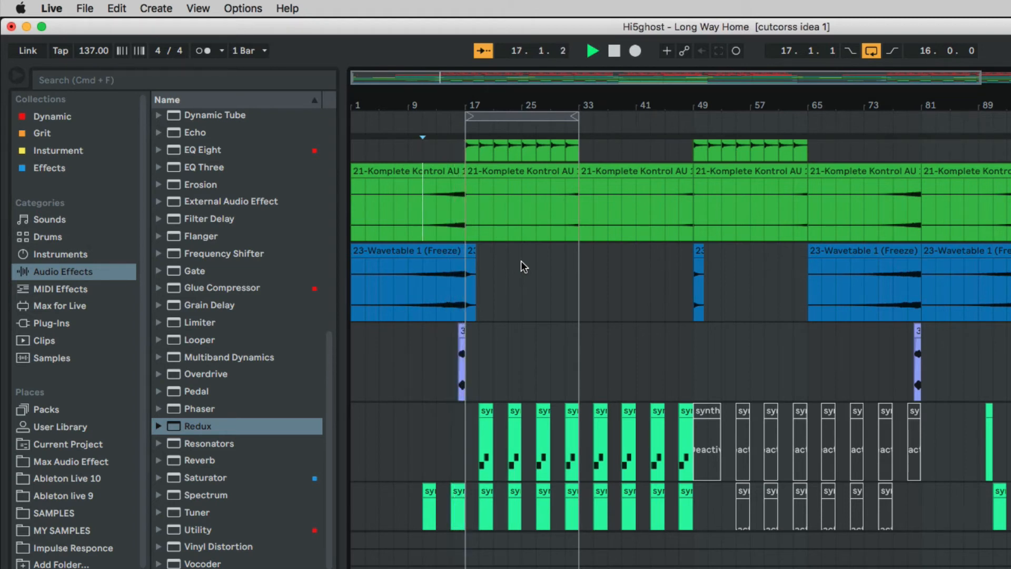
pyautogui.press('space')
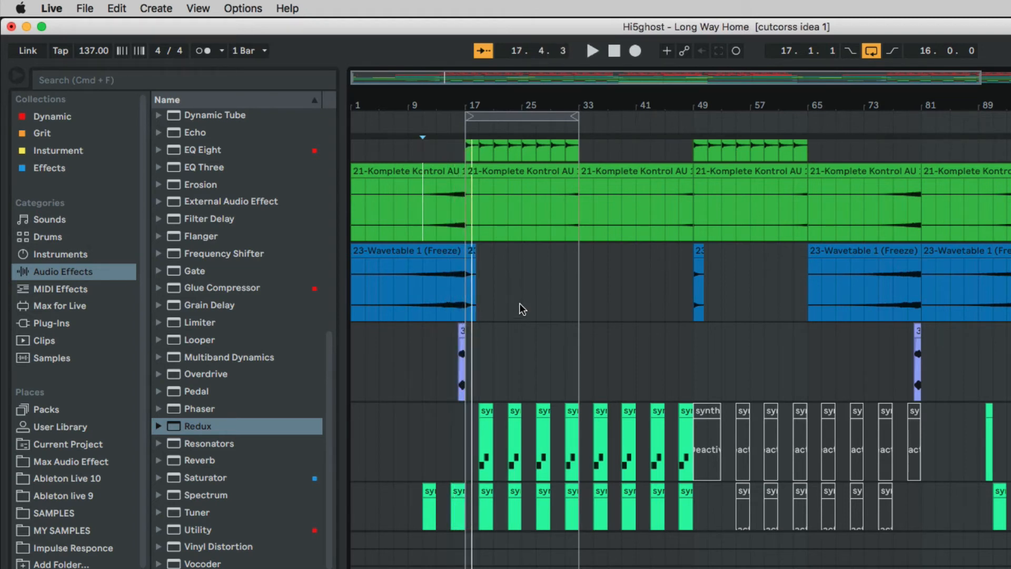
# Set the arrangement loop to run from bar 49 to bar 97.
pyautogui.scroll(5, 400, 232)
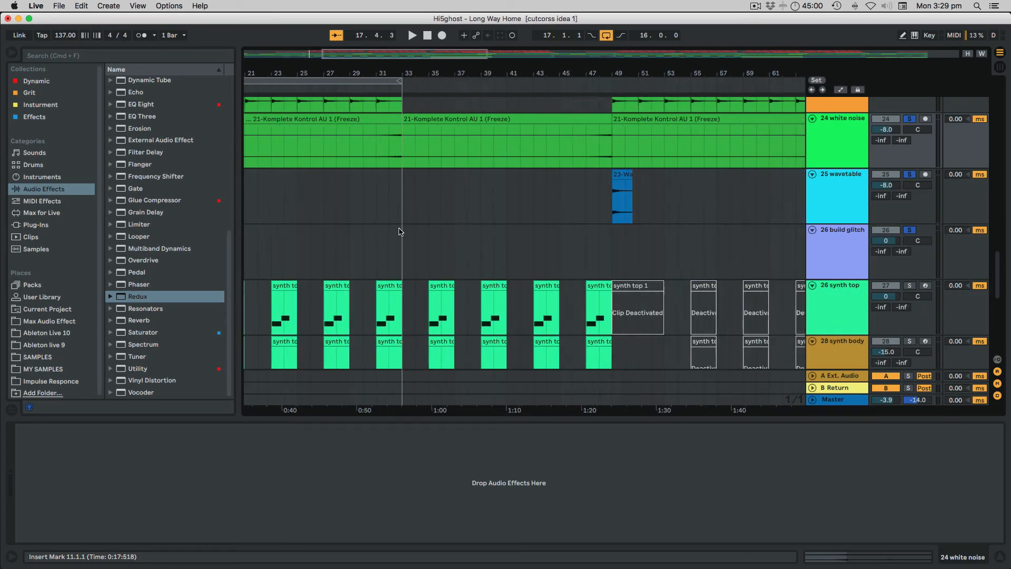
pyautogui.scroll(-5, 400, 232)
pyautogui.moveTo(403, 86); pyautogui.dragTo(725, 83)
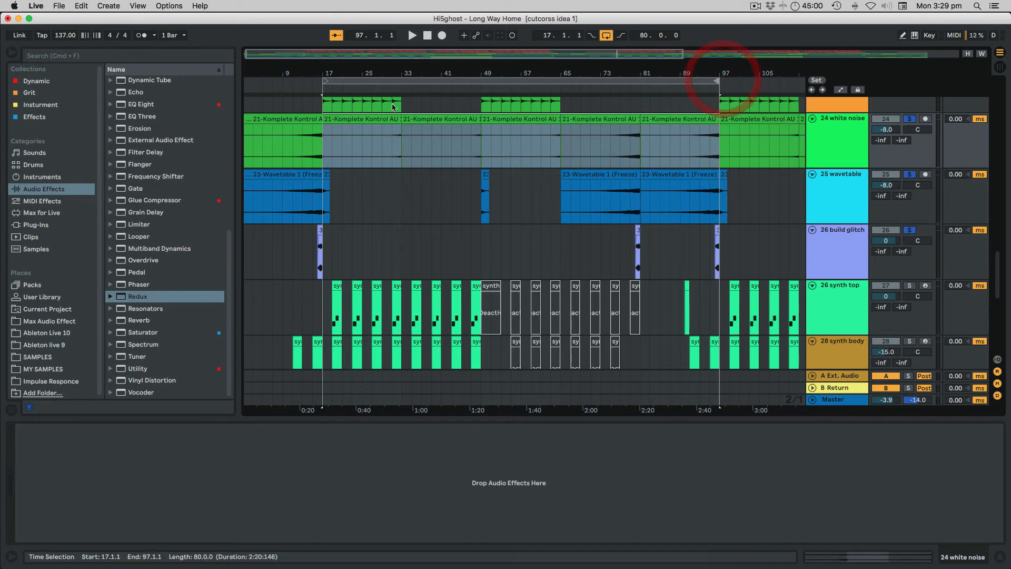
pyautogui.moveTo(330, 85); pyautogui.dragTo(480, 84)
# Clear the track solos and play the full arrangement from bar 41 while viewing the massive arp tracks.
pyautogui.scroll(10, 427, 191)
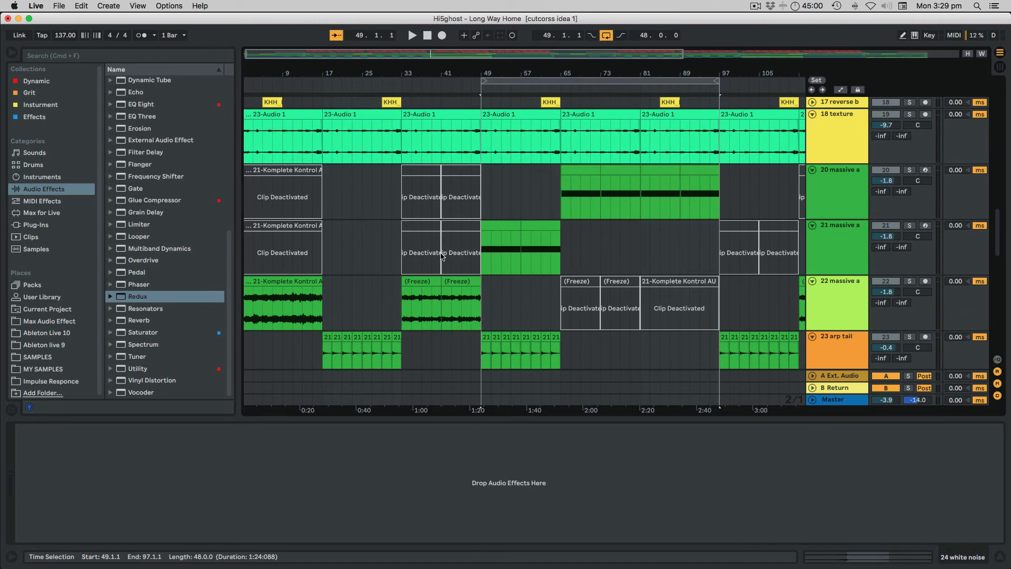
pyautogui.click(442, 257)
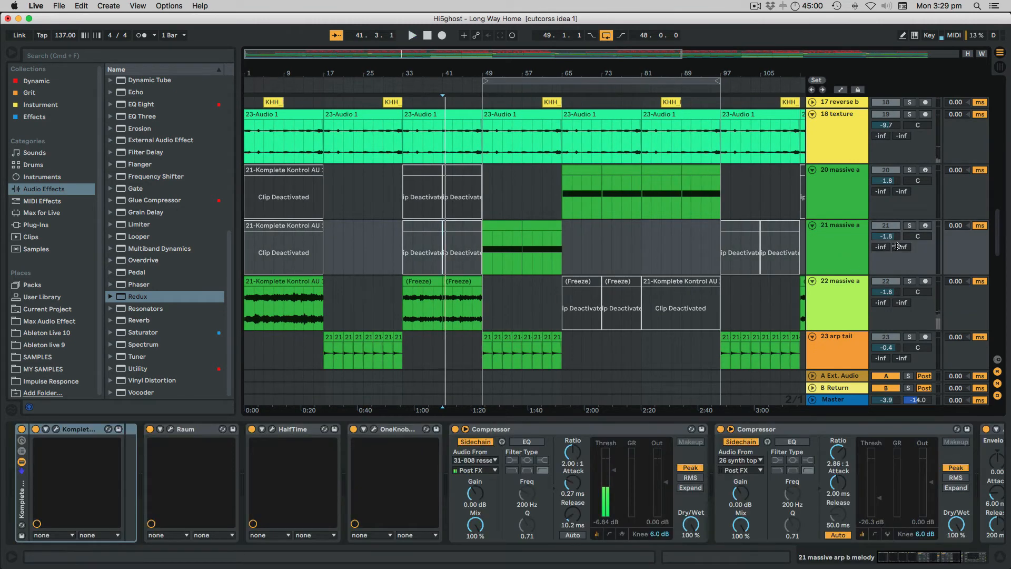
pyautogui.click(910, 225)
pyautogui.press('space')
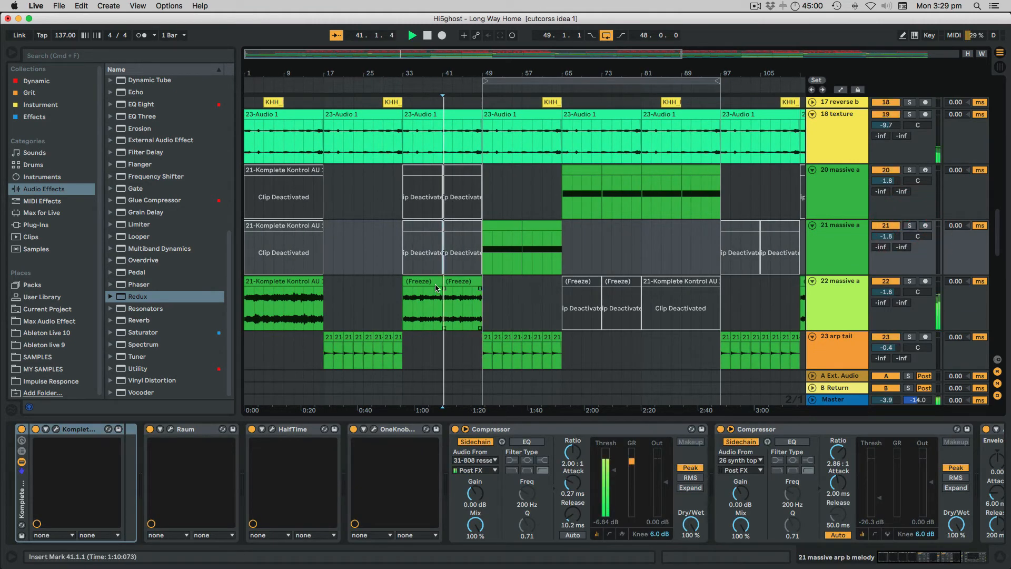
pyautogui.scroll(-5, 463, 271)
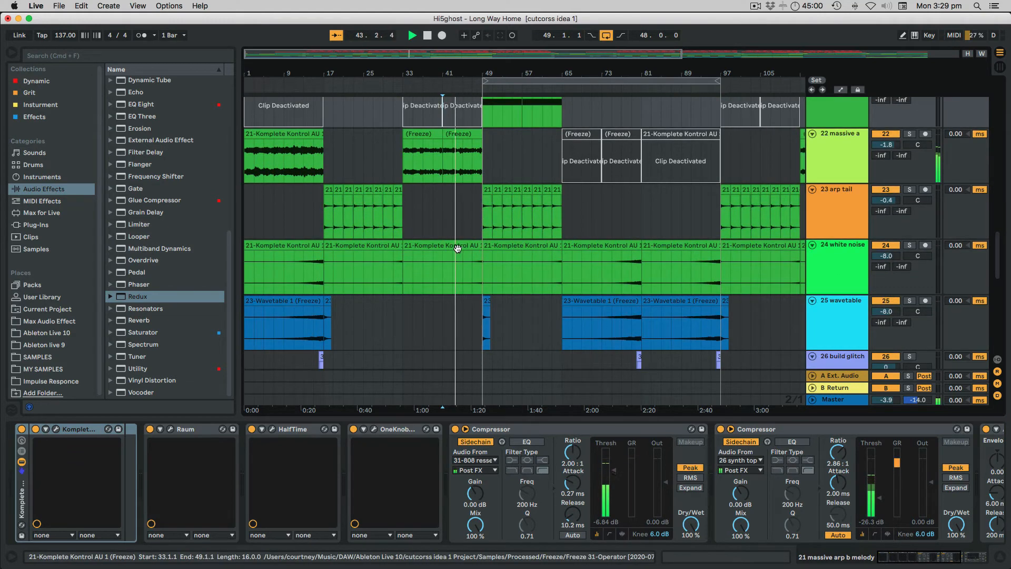
pyautogui.scroll(3, 460, 237)
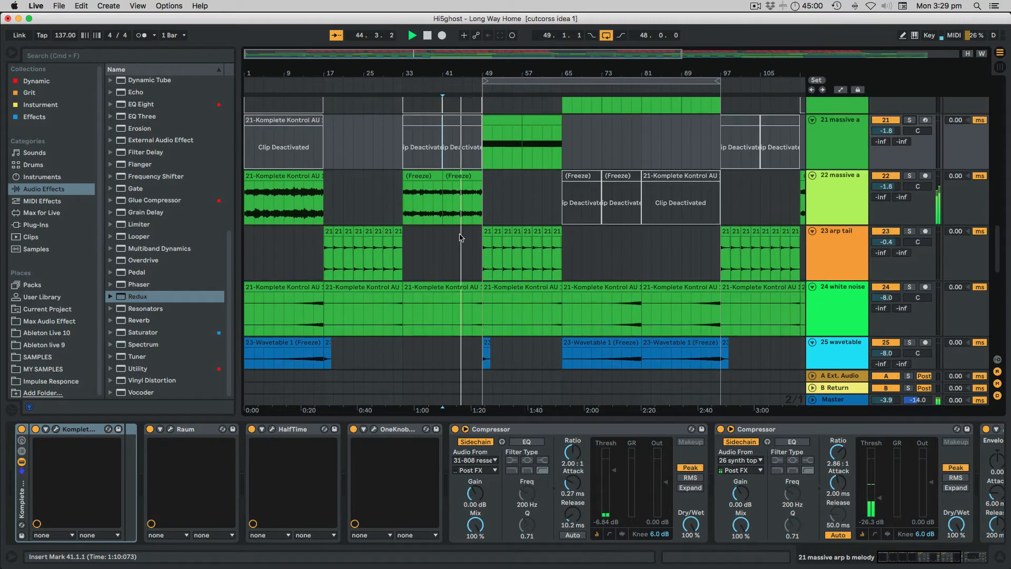
pyautogui.scroll(3, 459, 234)
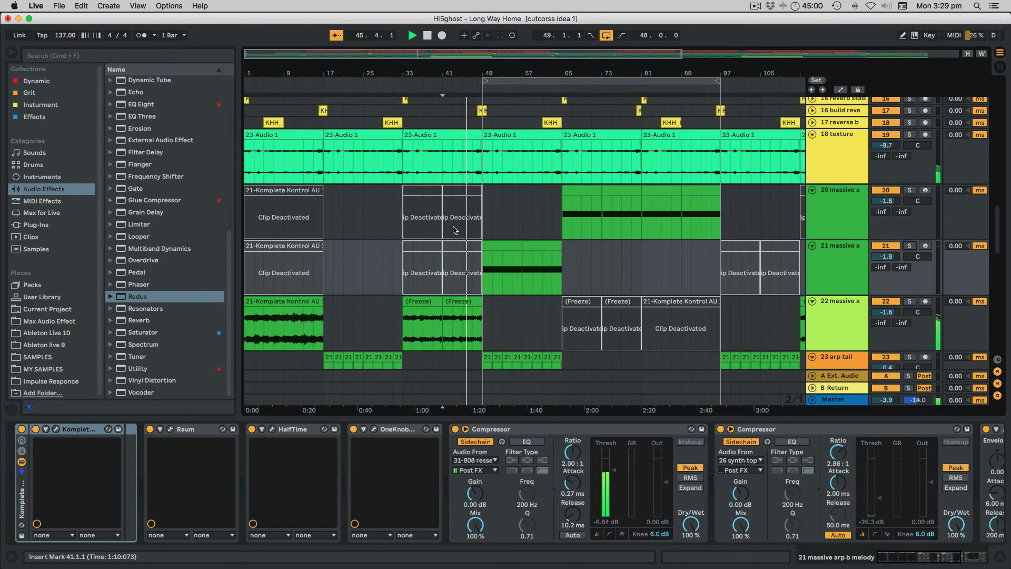
# Play the arrangement from bar 49 and look over the drum, keys, synth, 808 and smoked out tracks.
pyautogui.click(479, 211)
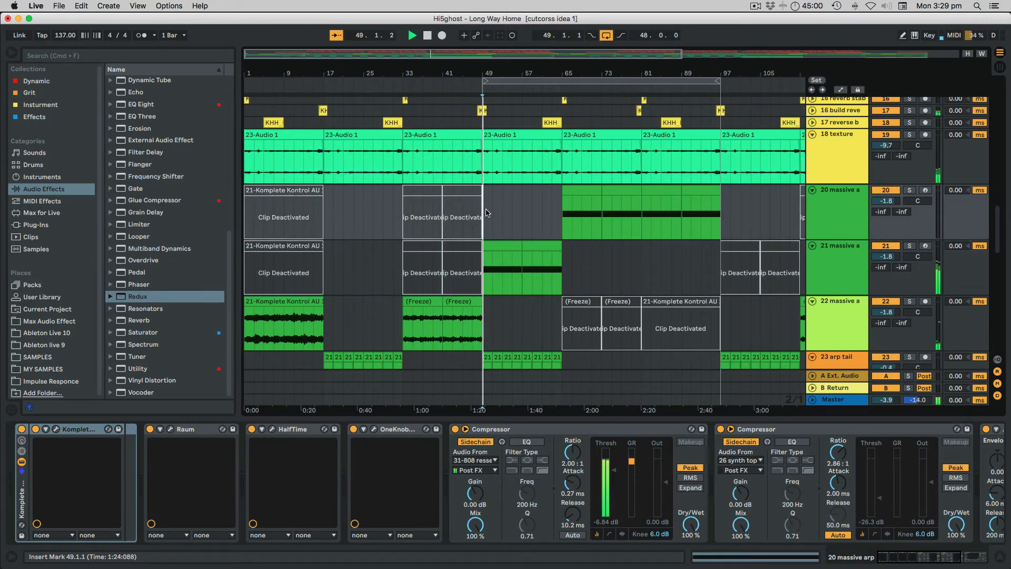
pyautogui.press('space')
pyautogui.scroll(2, 531, 213)
pyautogui.scroll(8, 534, 213)
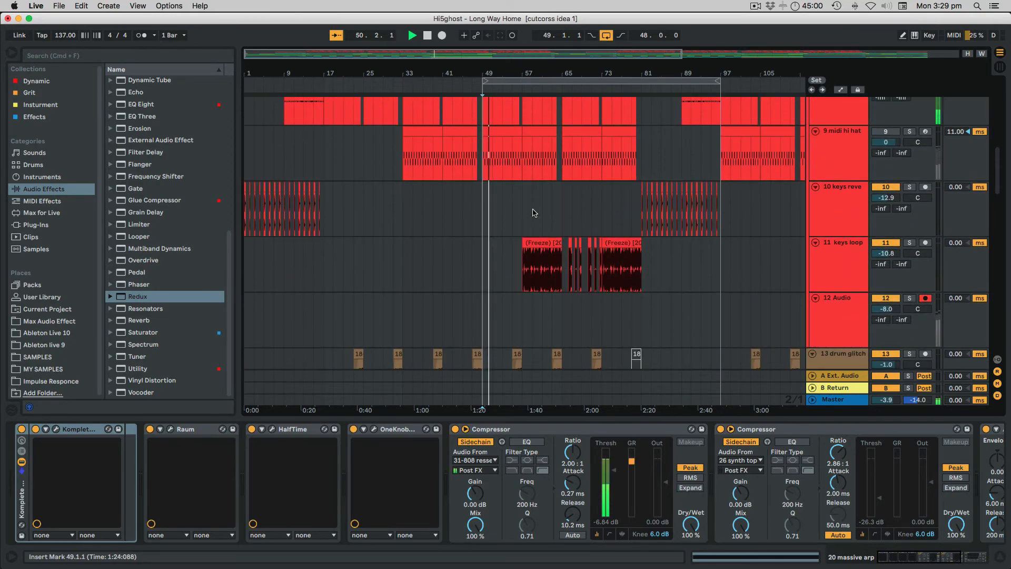
pyautogui.scroll(-15, 535, 213)
pyautogui.scroll(-10, 536, 213)
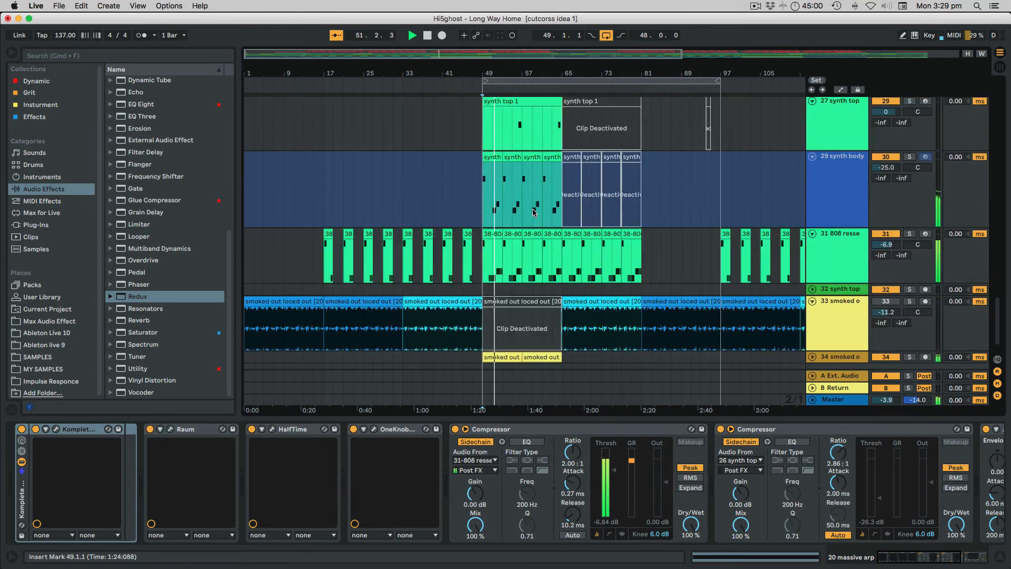
pyautogui.scroll(2, 532, 209)
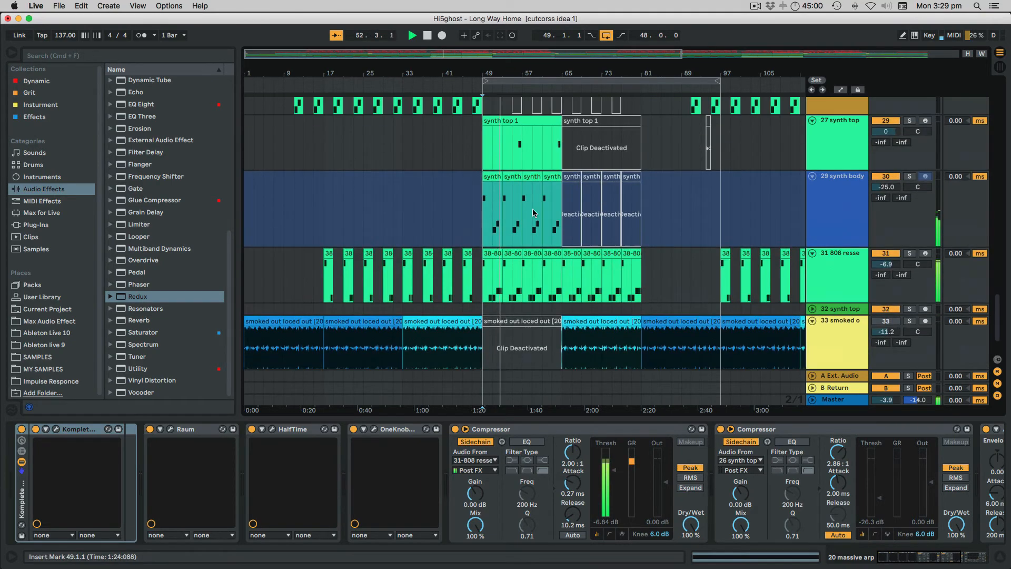
pyautogui.scroll(-2, 532, 209)
pyautogui.scroll(1, 533, 212)
pyautogui.scroll(-1, 533, 212)
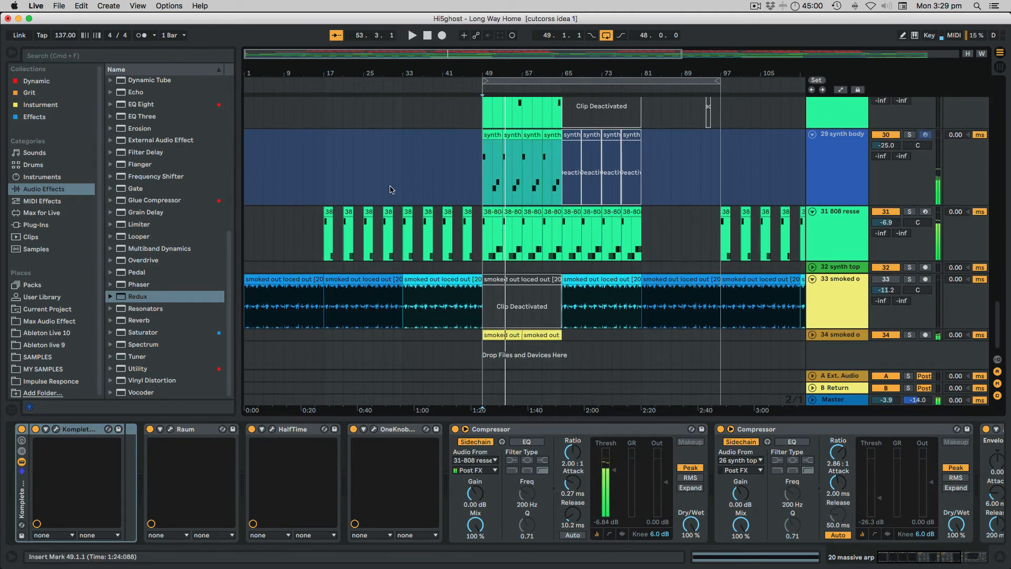
# Highlight bars 17 to 49 and bars 49 to 81 on the 27 synth top track to compare the two sections.
pyautogui.moveTo(326, 115); pyautogui.dragTo(483, 114)
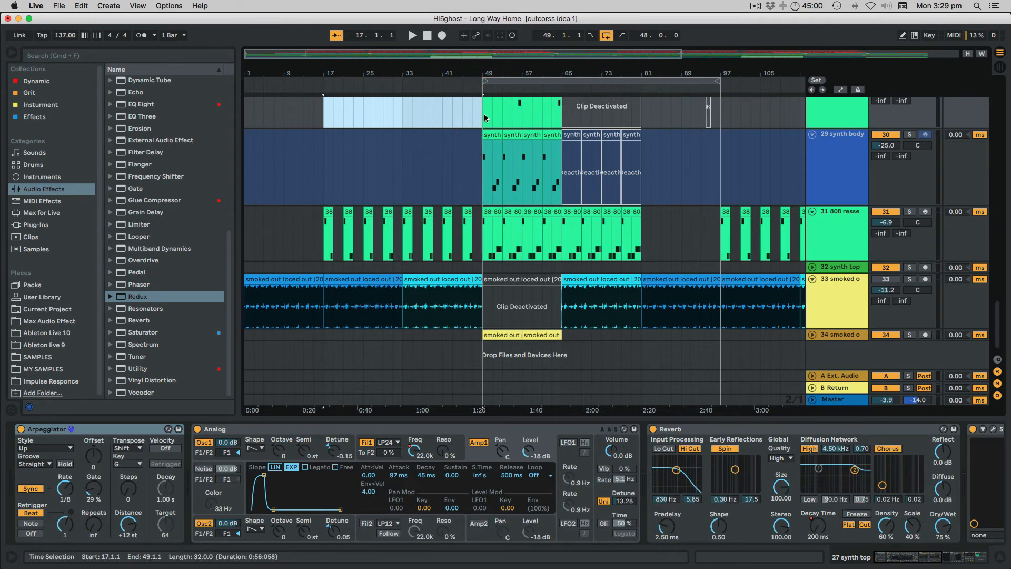
pyautogui.moveTo(479, 117); pyautogui.dragTo(643, 139)
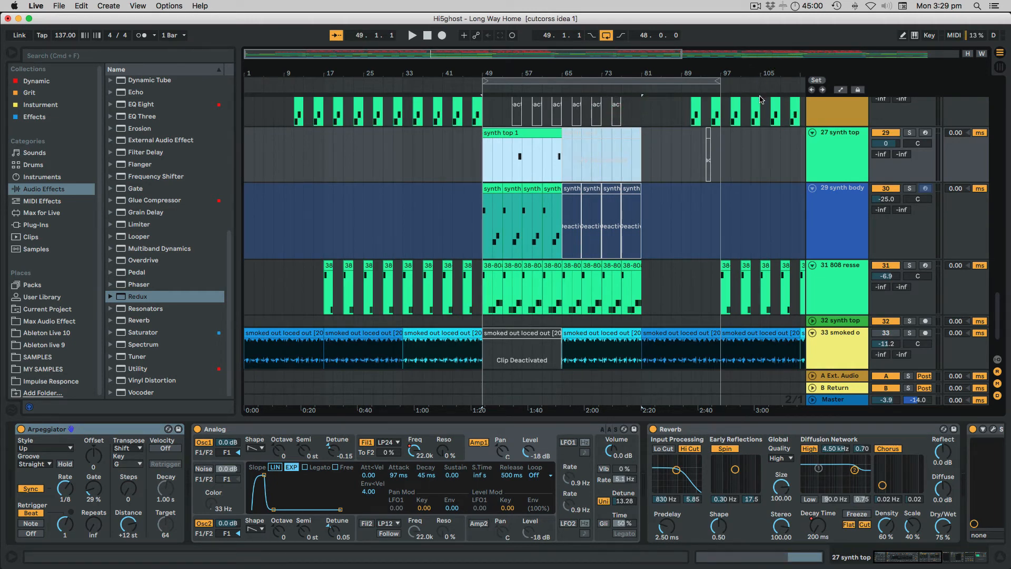
pyautogui.click(669, 161)
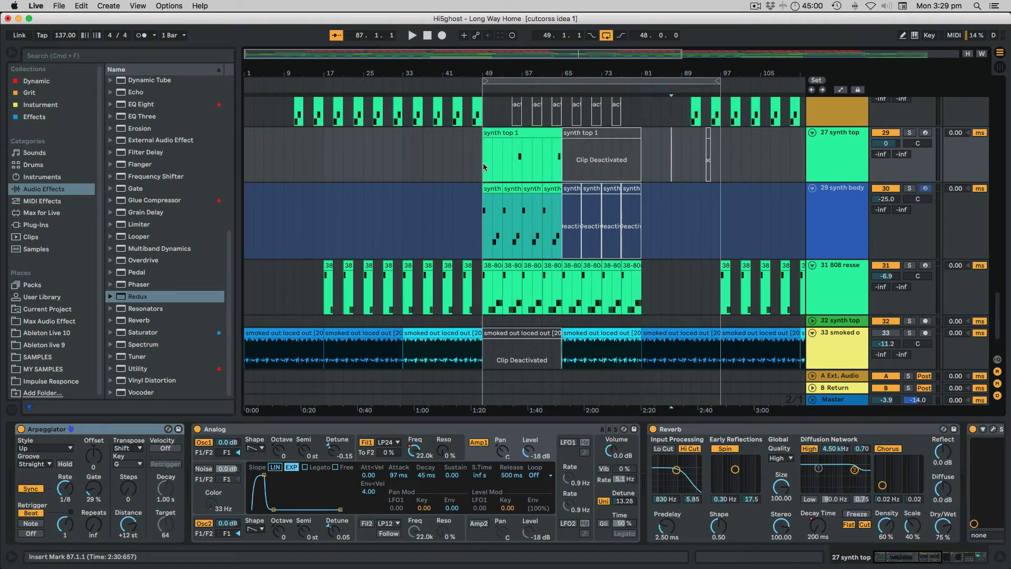
# Loop the 27 synth top section from bar 49 to bar 81.
pyautogui.moveTo(491, 167); pyautogui.dragTo(642, 165)
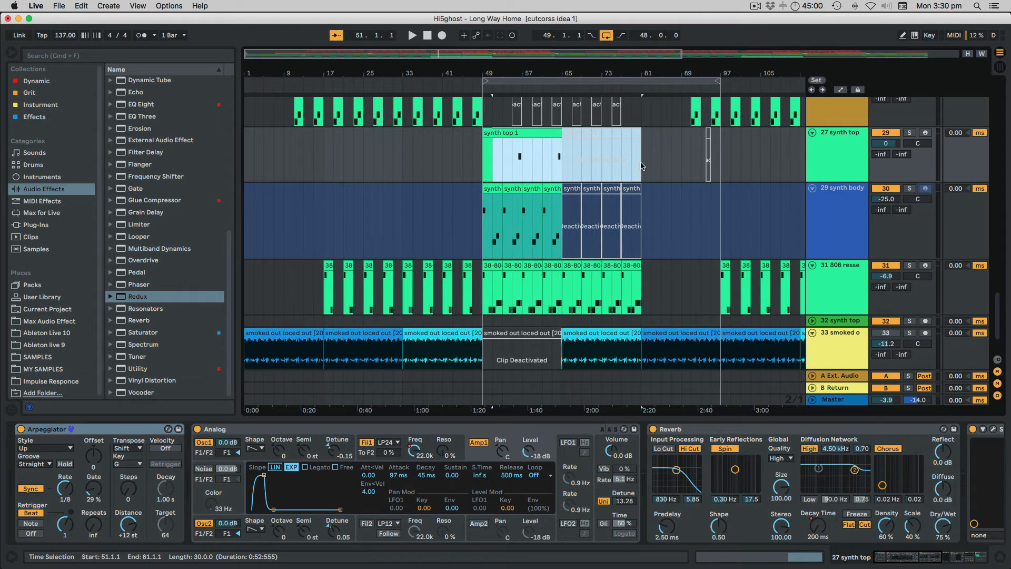
pyautogui.press('super+l')
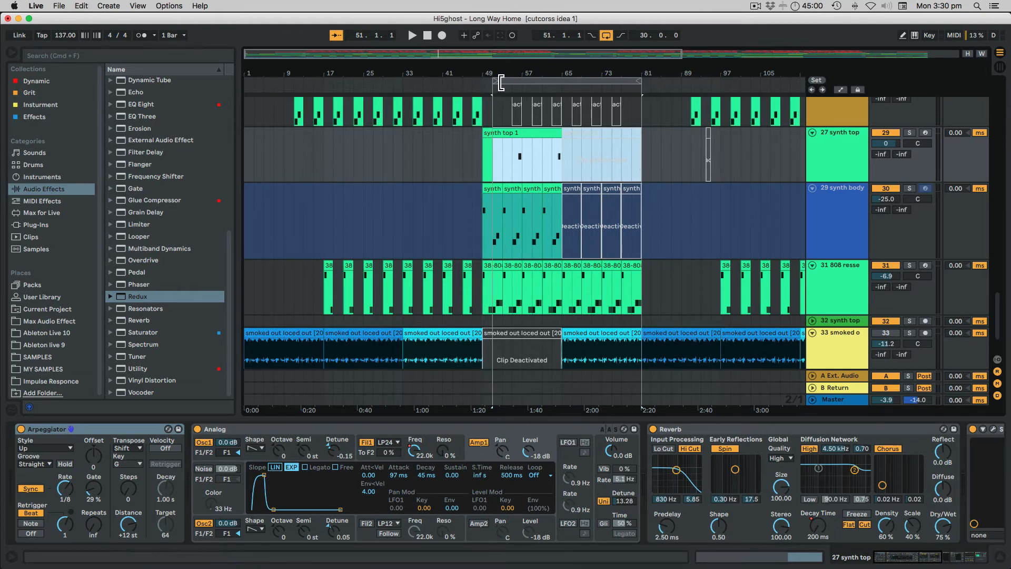
pyautogui.moveTo(493, 80); pyautogui.dragTo(483, 80)
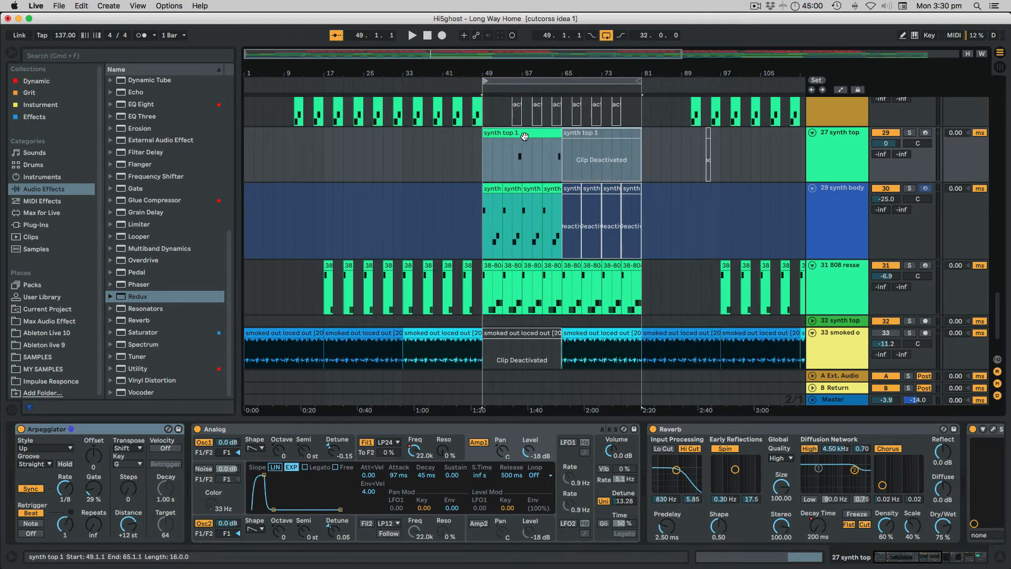
# Play the looped section briefly from bar 49 and unfold the 34 smoked out track.
pyautogui.click(550, 158)
pyautogui.scroll(3, 549, 156)
pyautogui.scroll(-5, 550, 156)
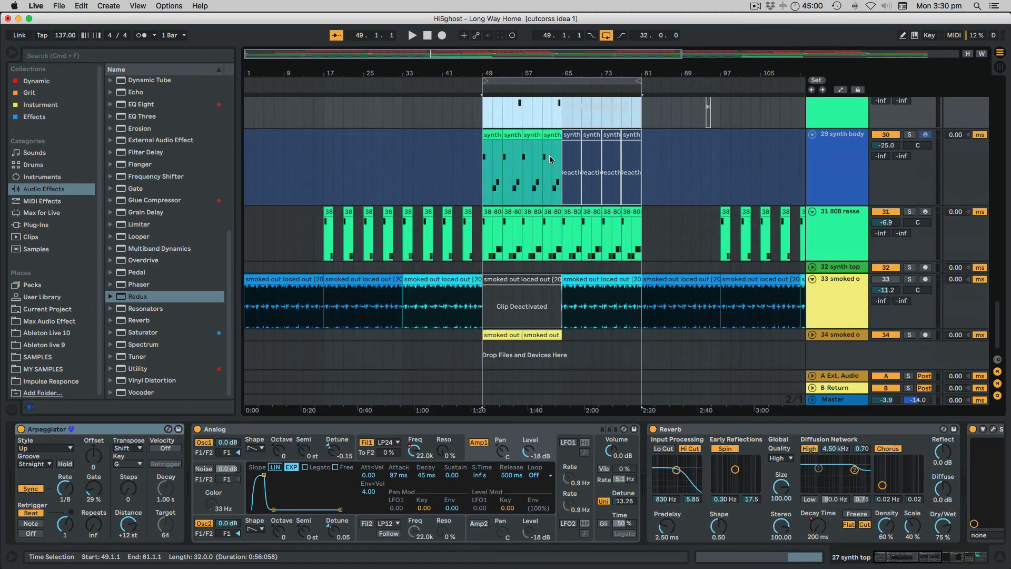
pyautogui.scroll(10, 549, 158)
pyautogui.press('space')
pyautogui.scroll(-10, 550, 160)
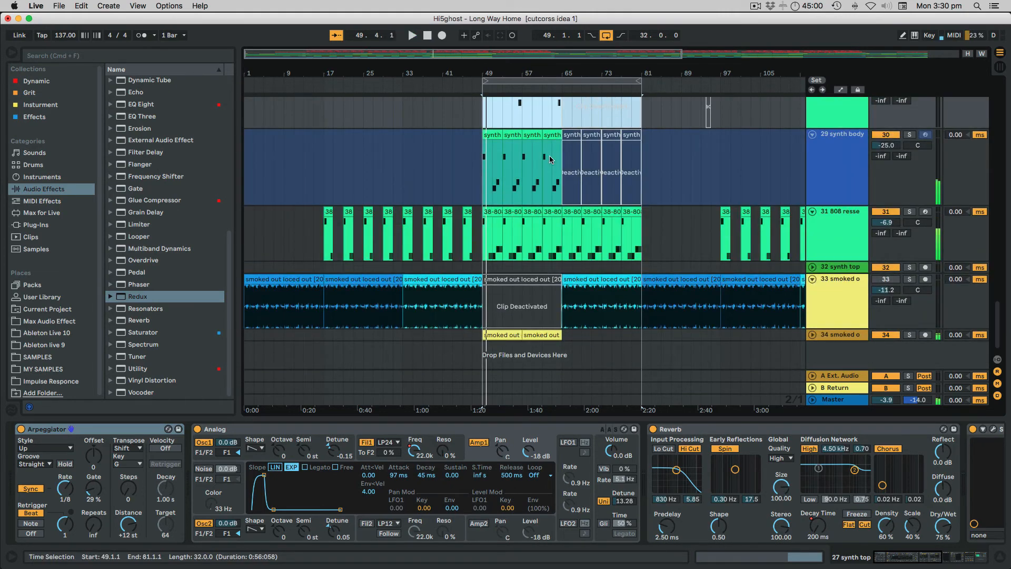
pyautogui.click(812, 335)
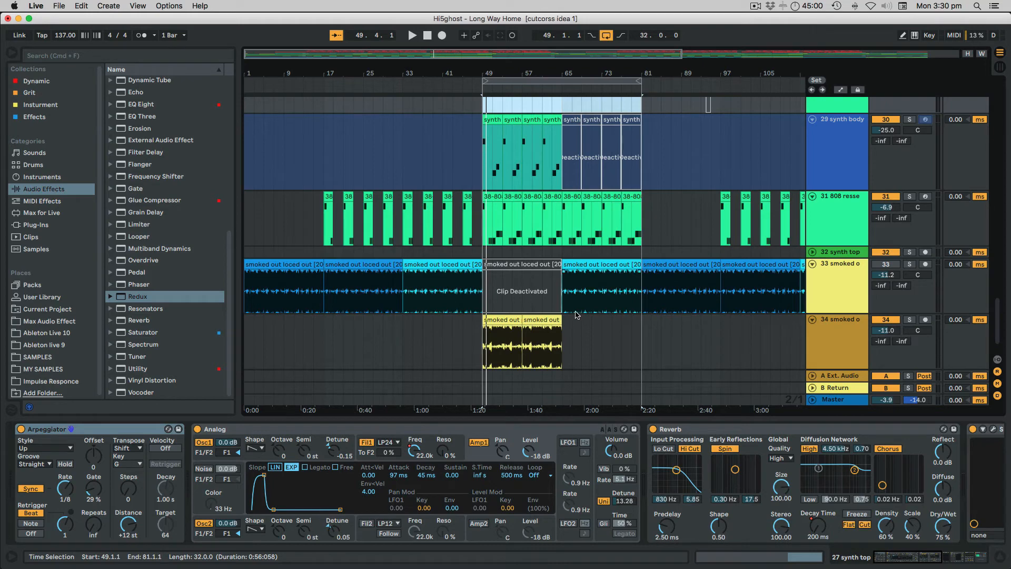
# Solo the 21 massive arp track during playback and display its device chain.
pyautogui.scroll(15, 594, 329)
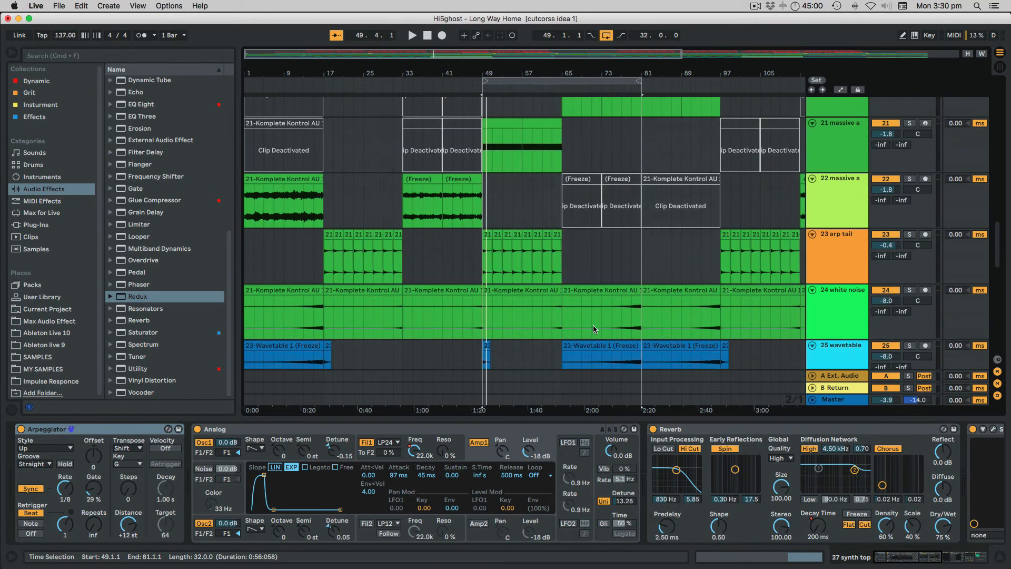
pyautogui.press('space')
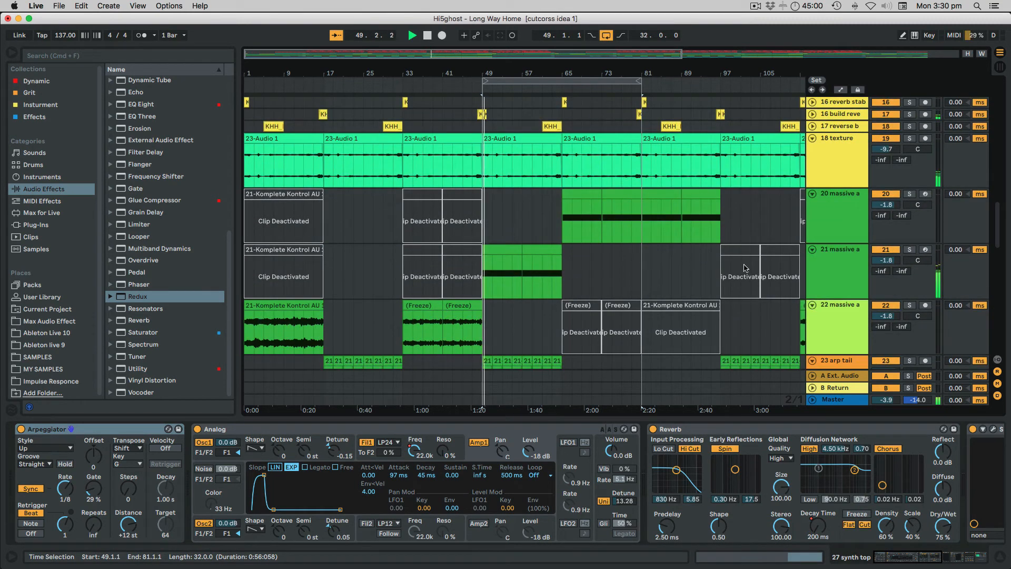
pyautogui.click(910, 250)
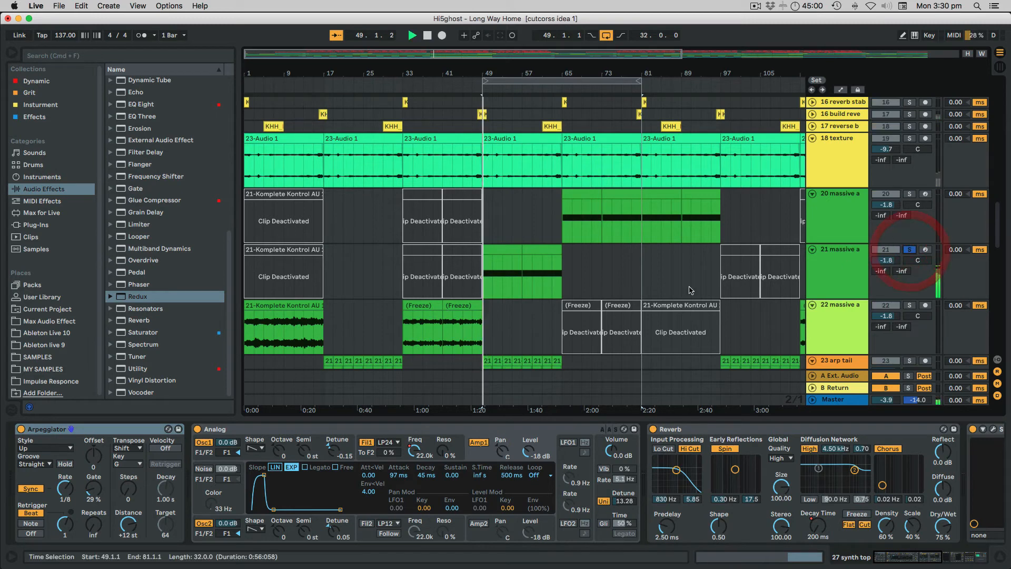
pyautogui.click(841, 272)
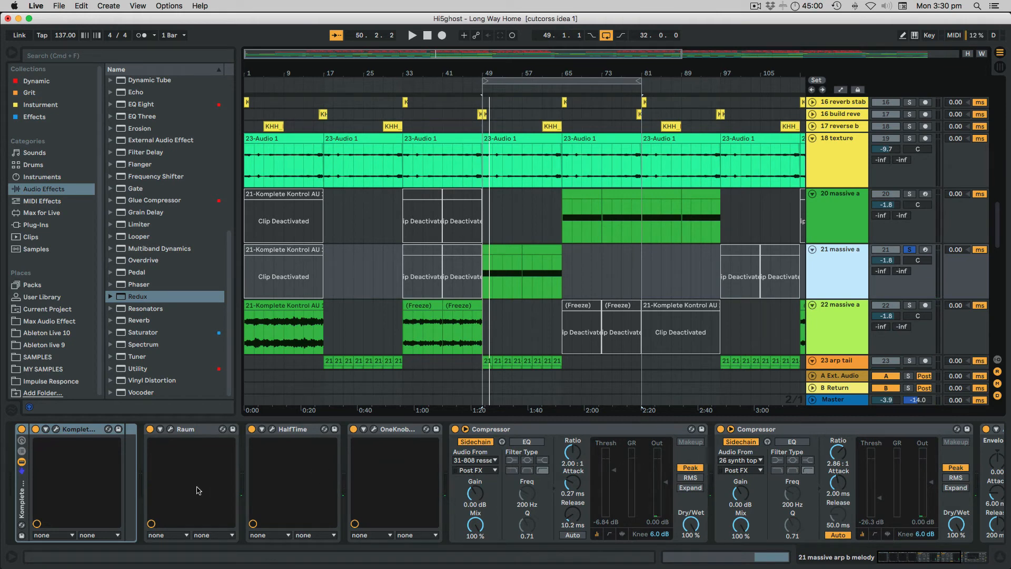
# Open the track's Komplete Kontrol plugin, dismiss the firmware upgrade notice and display Massive's 8 Step modulator.
pyautogui.click(57, 431)
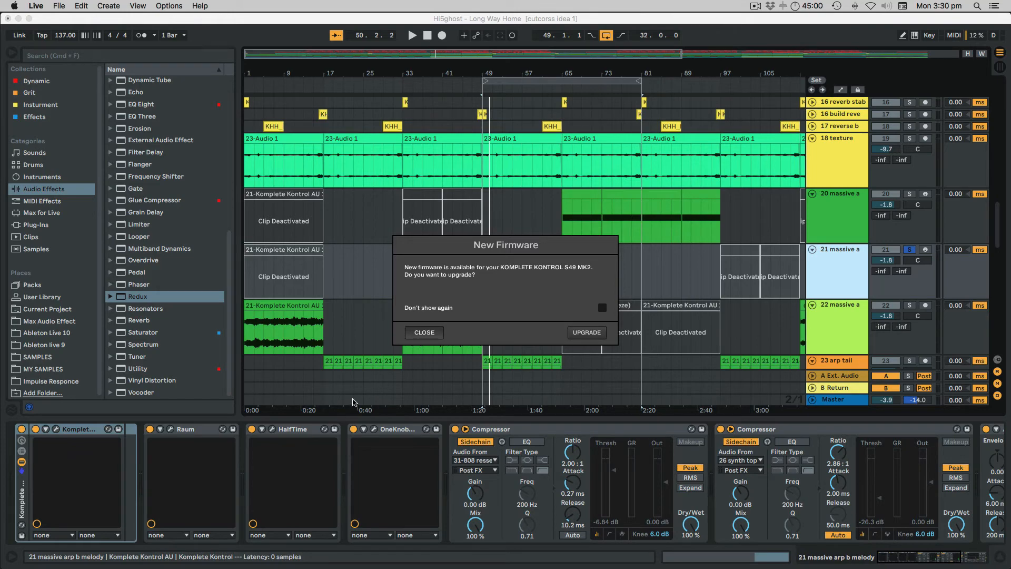
pyautogui.click(424, 332)
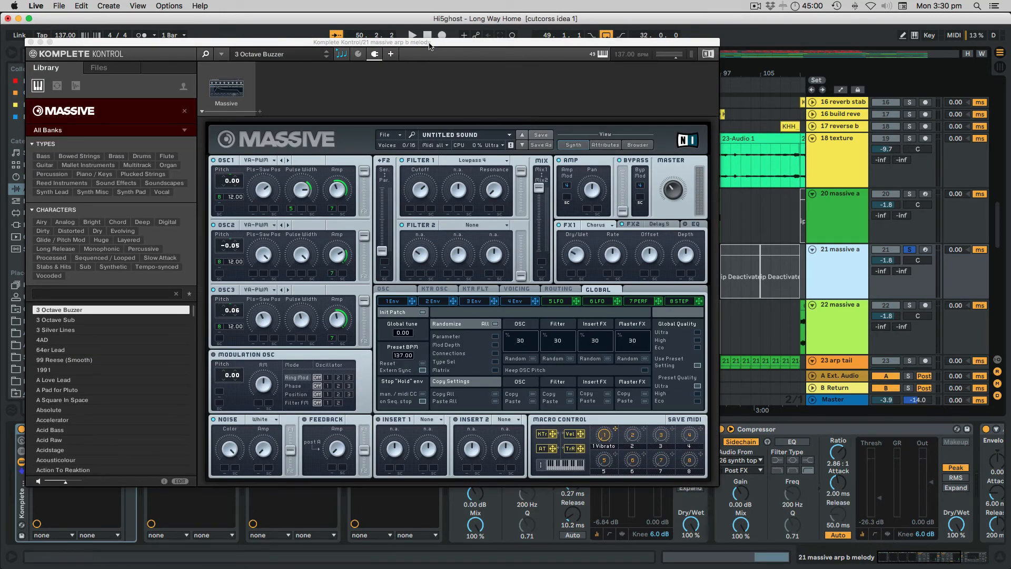
pyautogui.moveTo(429, 42); pyautogui.dragTo(541, 46)
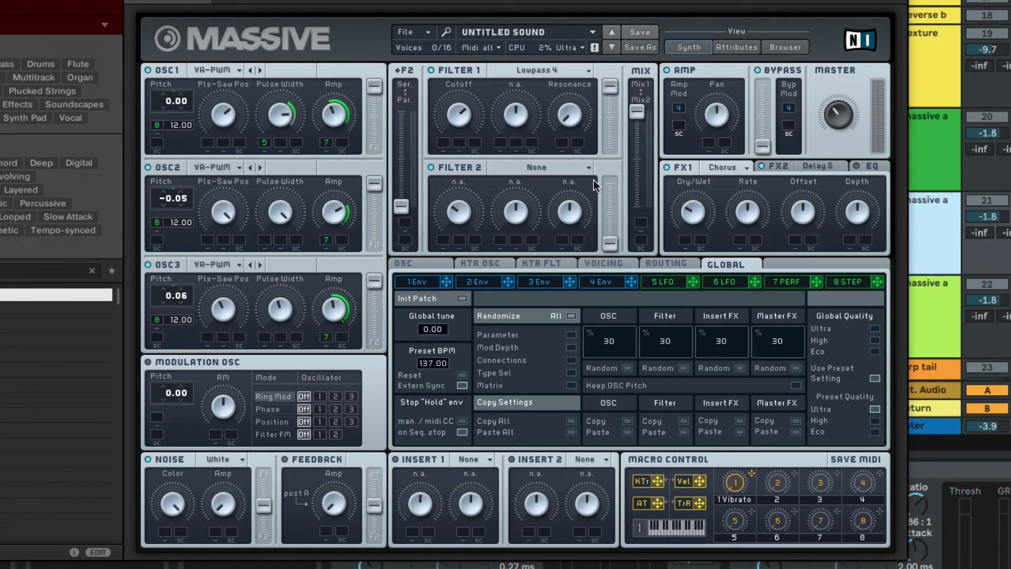
pyautogui.moveTo(621, 0); pyautogui.dragTo(573, 14)
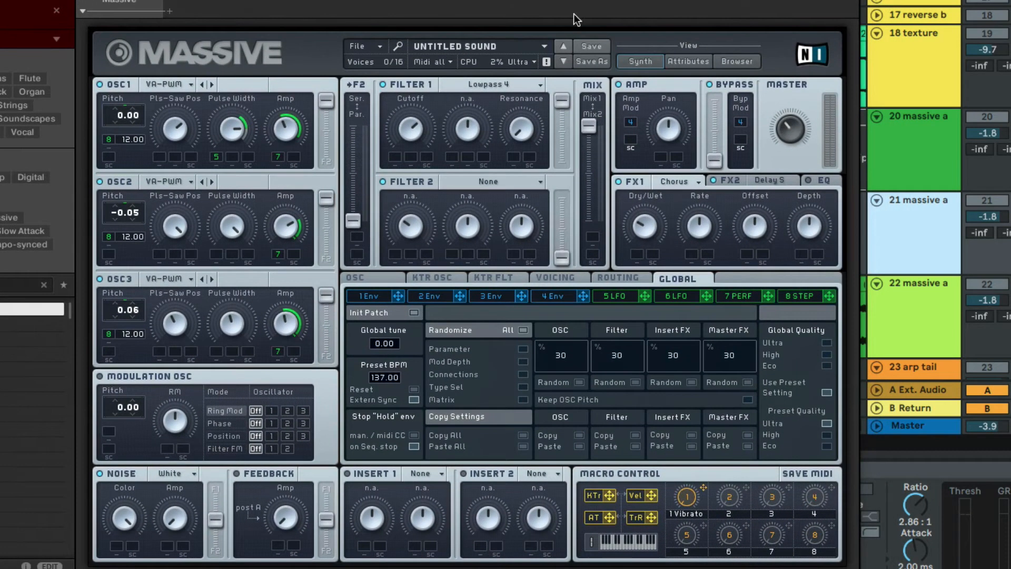
pyautogui.click(800, 295)
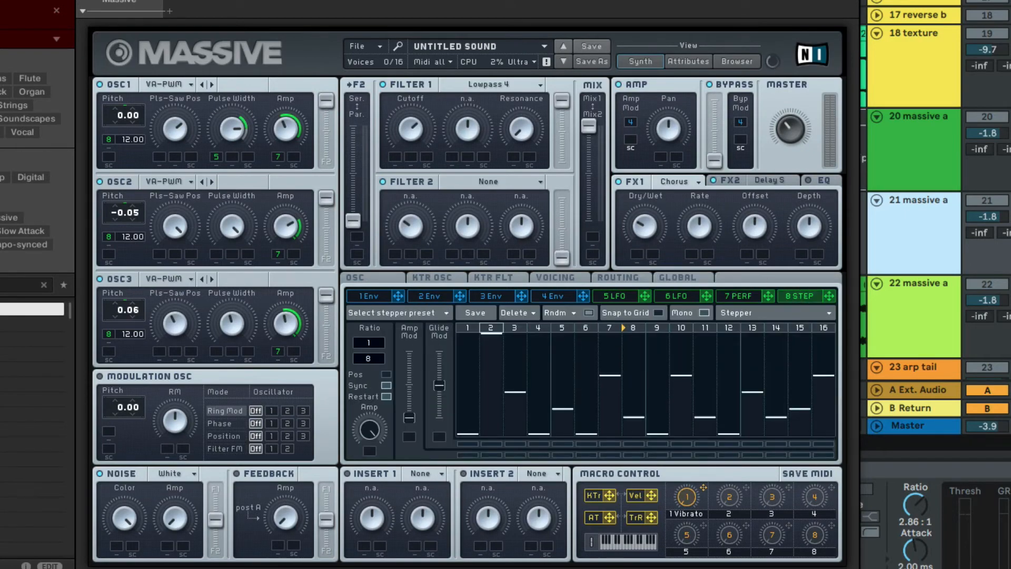
# Try a shorter Massive stepper loop ending at step 8, and extend it back to step 16.
pyautogui.moveTo(605, 0); pyautogui.dragTo(577, 7)
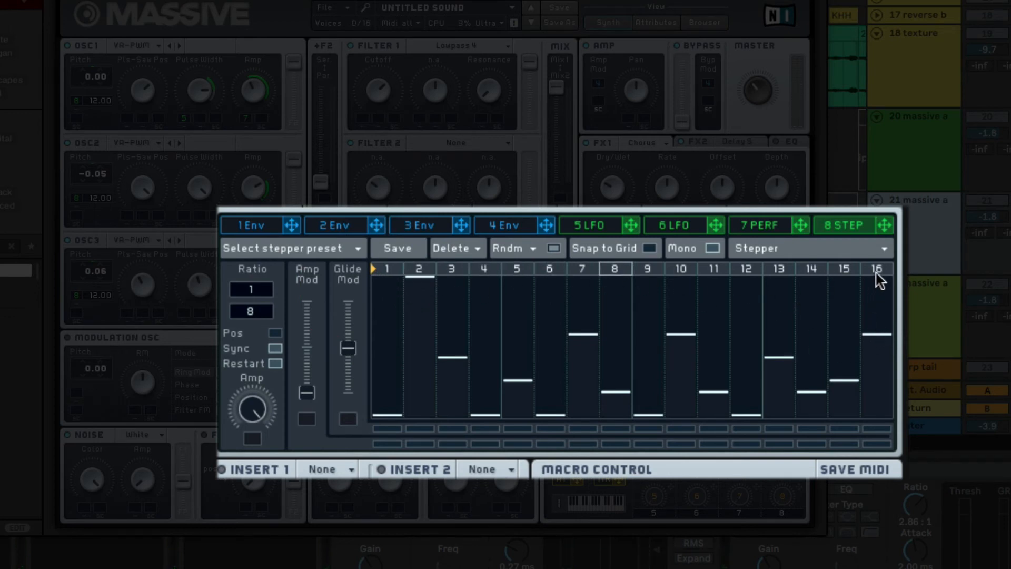
pyautogui.moveTo(877, 279)
pyautogui.mouseDown()
pyautogui.moveTo(835, 270)
pyautogui.moveTo(636, 304)
pyautogui.moveTo(582, 289)
pyautogui.moveTo(602, 287)
pyautogui.mouseUp()
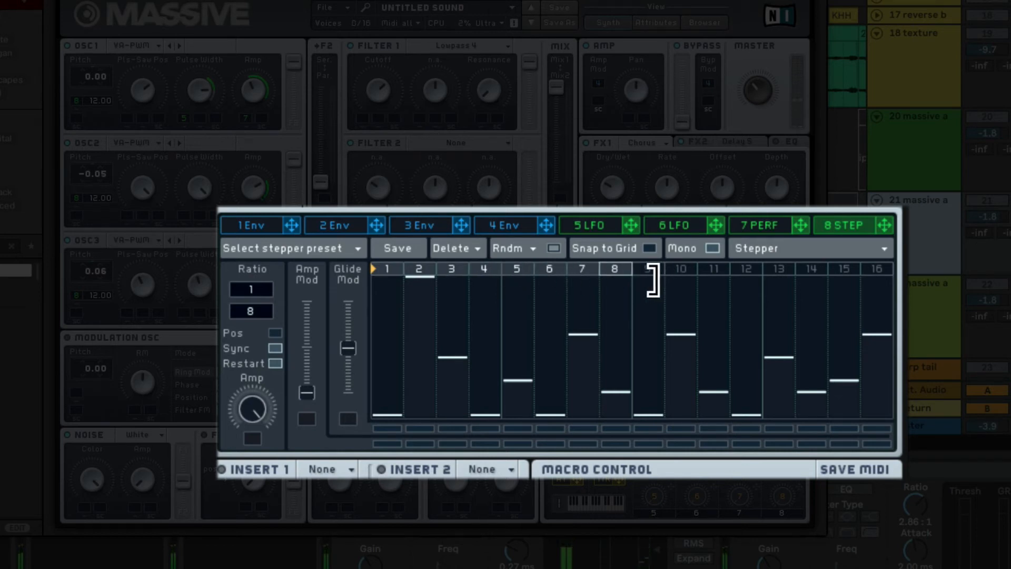
pyautogui.moveTo(632, 271); pyautogui.dragTo(668, 271)
pyautogui.moveTo(885, 279); pyautogui.dragTo(890, 275)
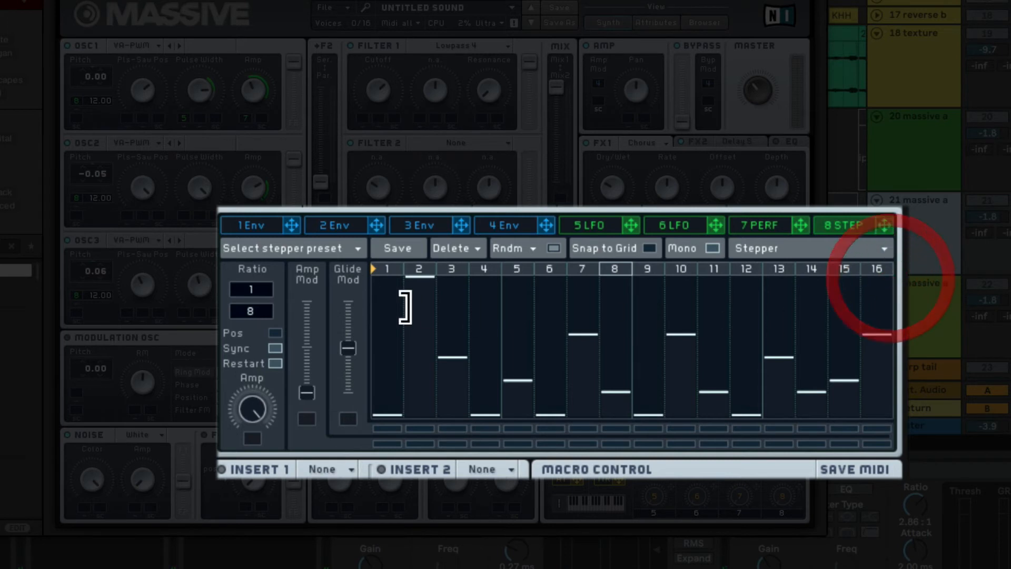
# Move the stepper's start marker to step 8 and close the Massive plugin window.
pyautogui.moveTo(376, 270)
pyautogui.mouseDown()
pyautogui.moveTo(632, 292)
pyautogui.moveTo(626, 269)
pyautogui.moveTo(622, 280)
pyautogui.mouseUp()
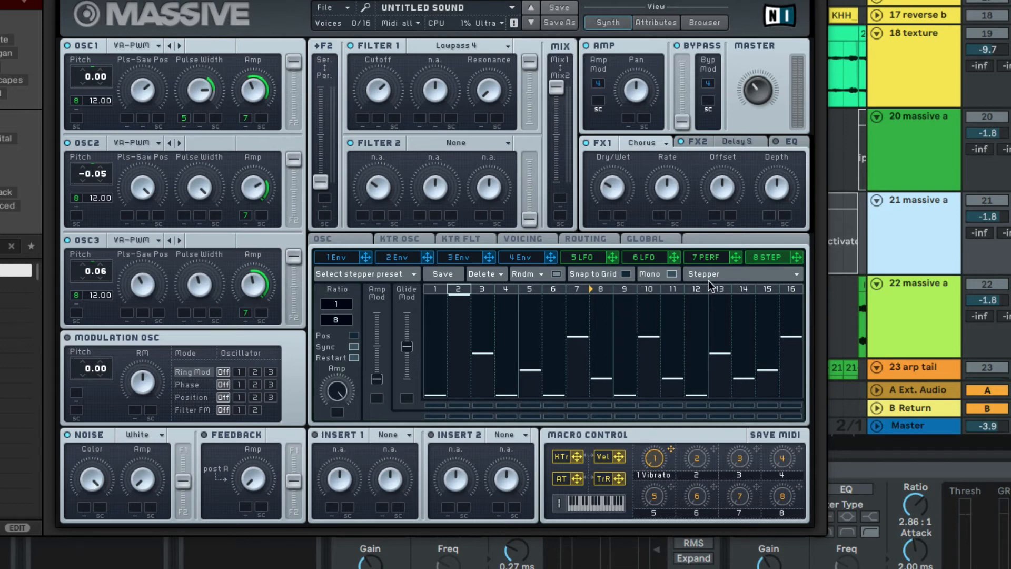
pyautogui.press('super+w')
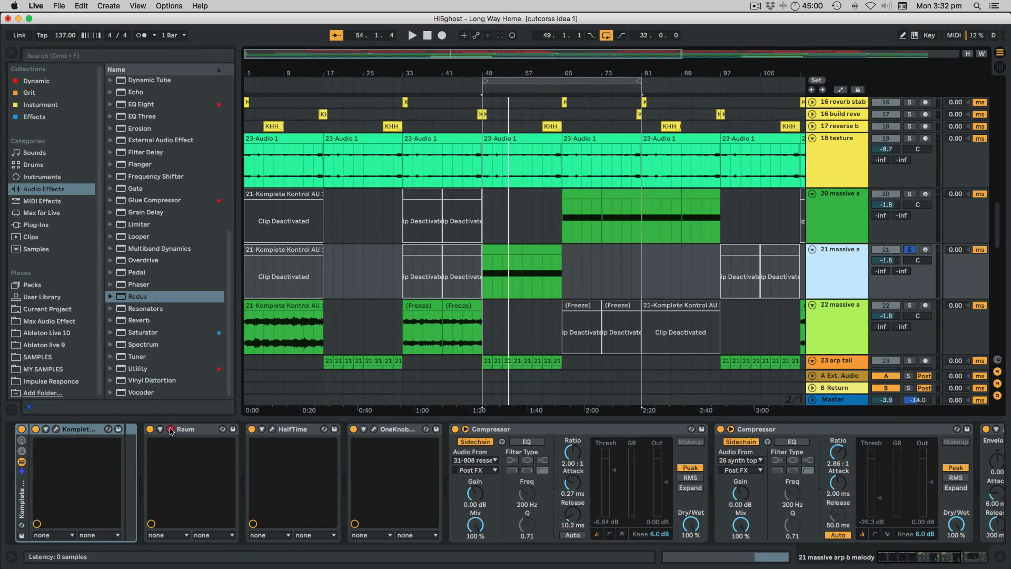
# Inspect the Raum, HalfTime and OneKnob Pumper plugins on the 21 massive arp track in turn, closing each window.
pyautogui.click(170, 429)
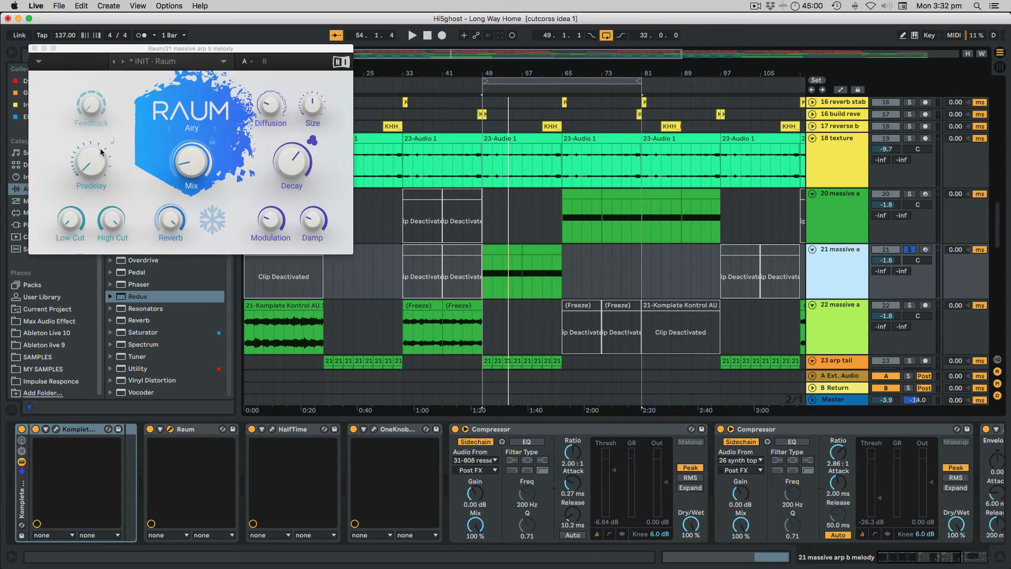
pyautogui.moveTo(164, 49); pyautogui.dragTo(251, 58)
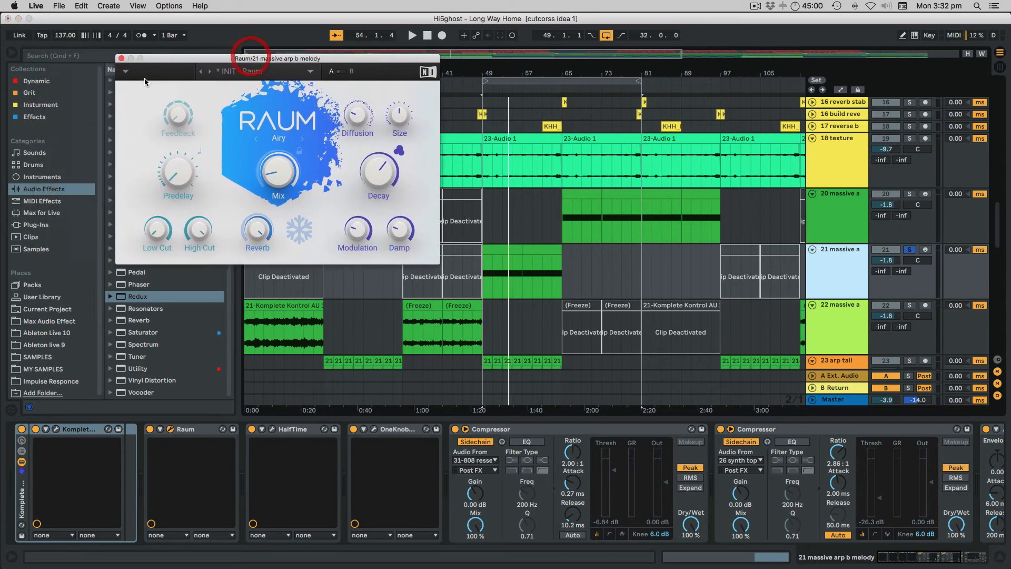
pyautogui.click(121, 58)
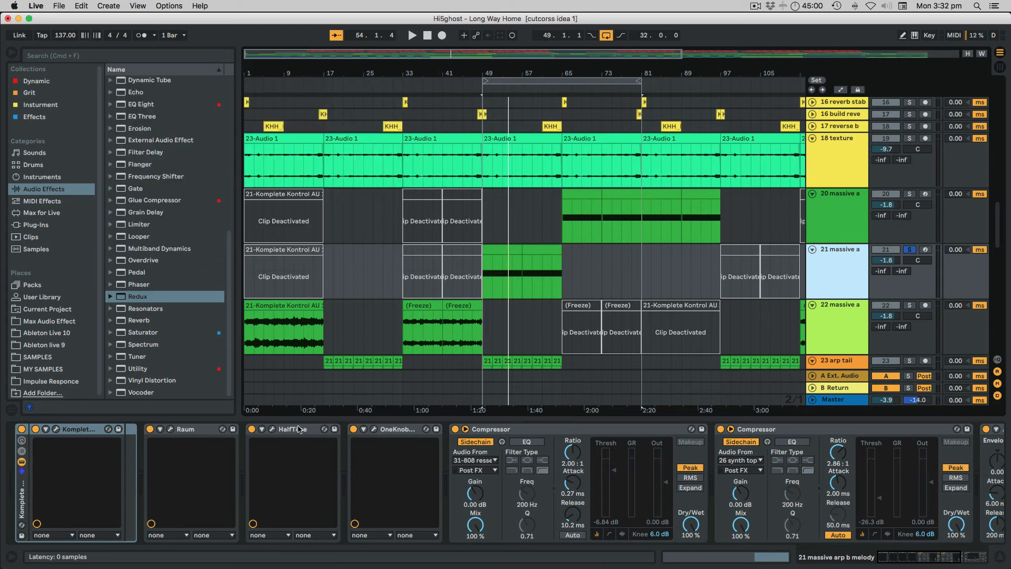
pyautogui.click(273, 430)
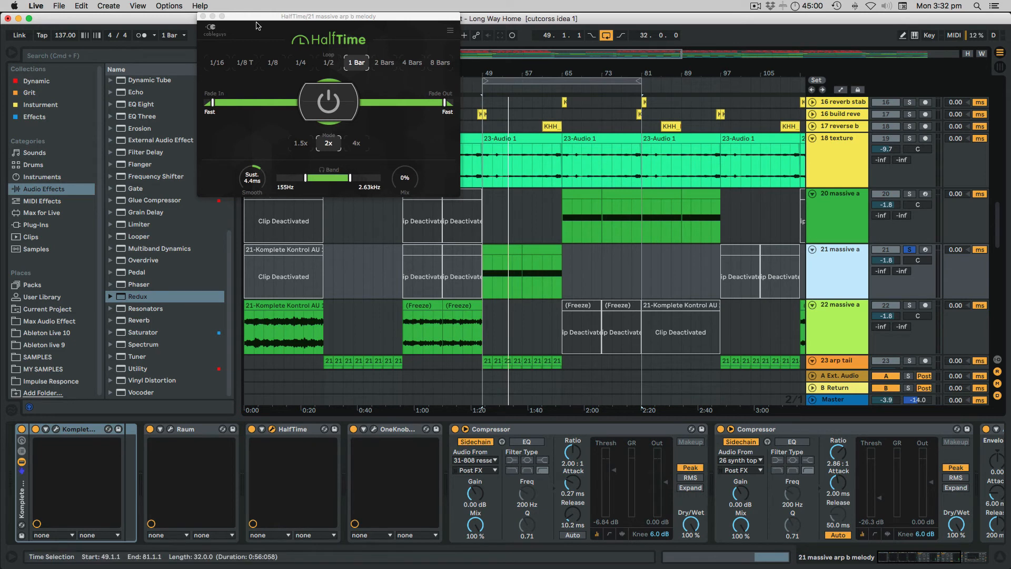
pyautogui.click(203, 17)
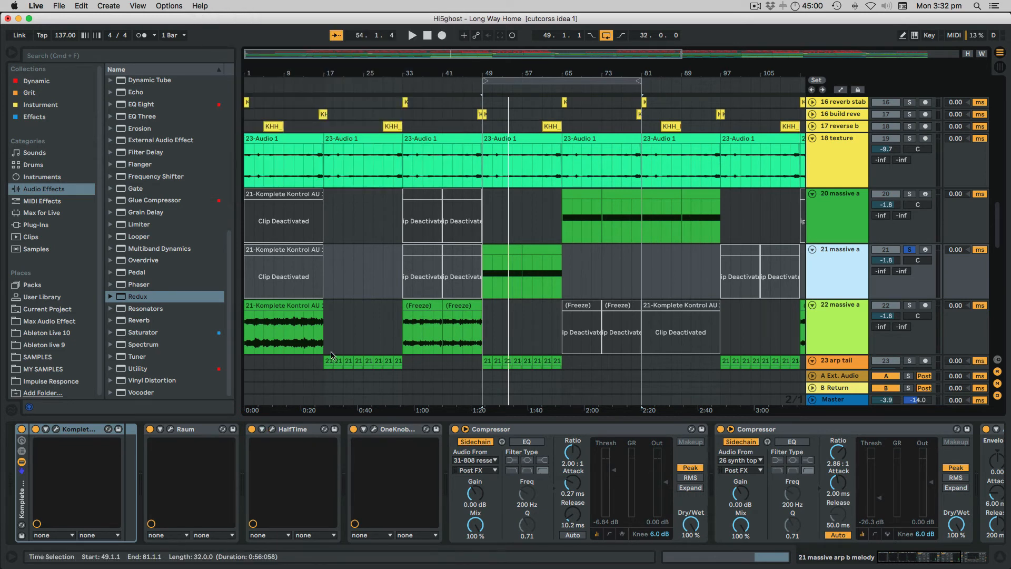
pyautogui.click(375, 430)
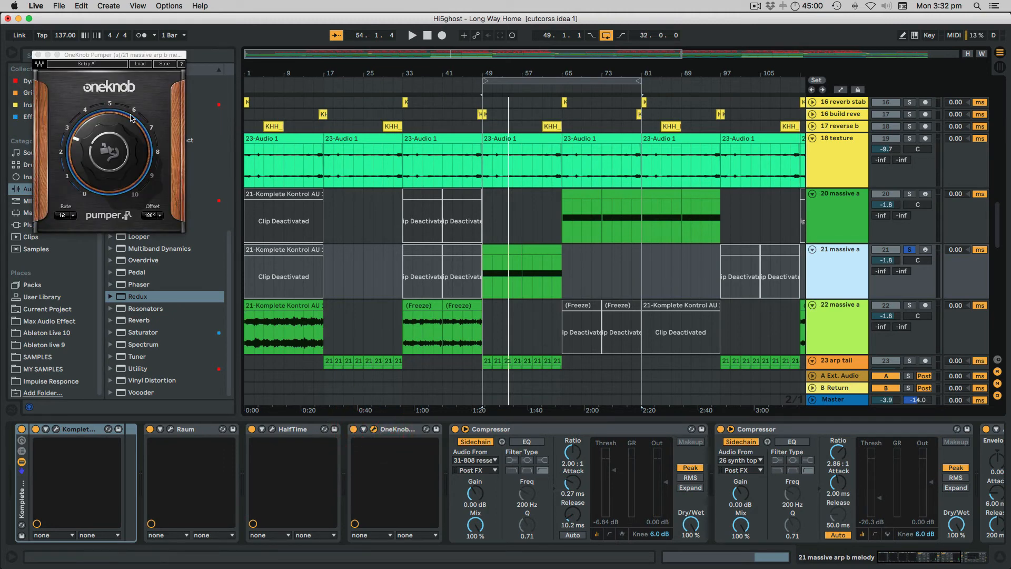
pyautogui.click(37, 55)
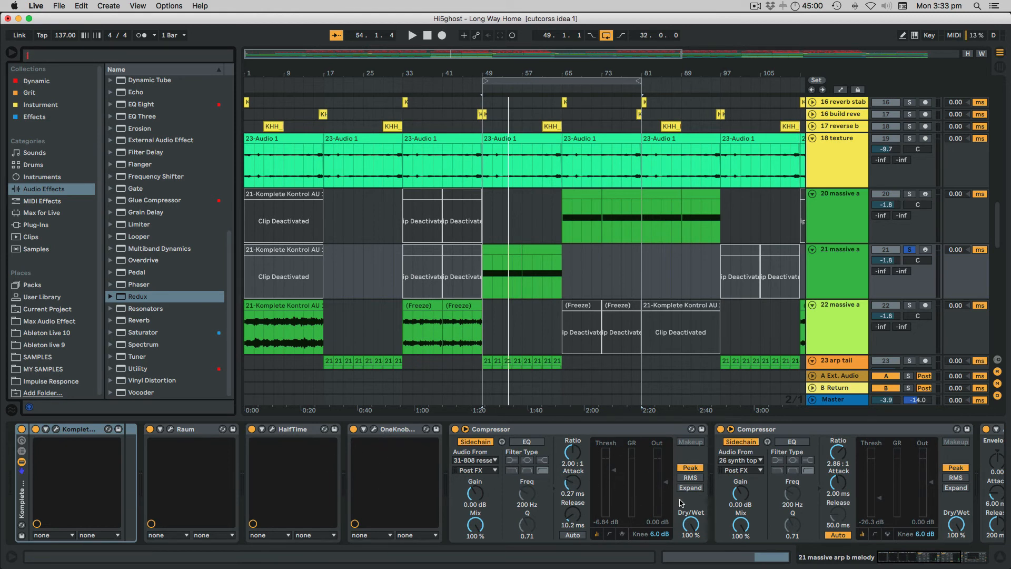
# Look over the two sidechained compressors and the Auto Filter at the end of the 21 massive arp device chain.
pyautogui.press('super+z')
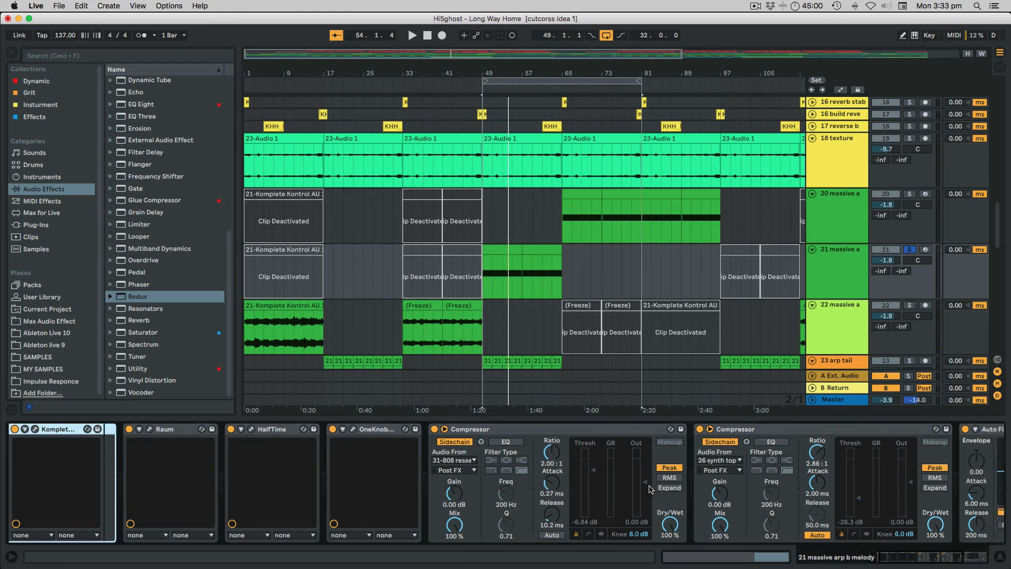
pyautogui.hscroll(2, 650, 489)
pyautogui.hscroll(6, 585, 507)
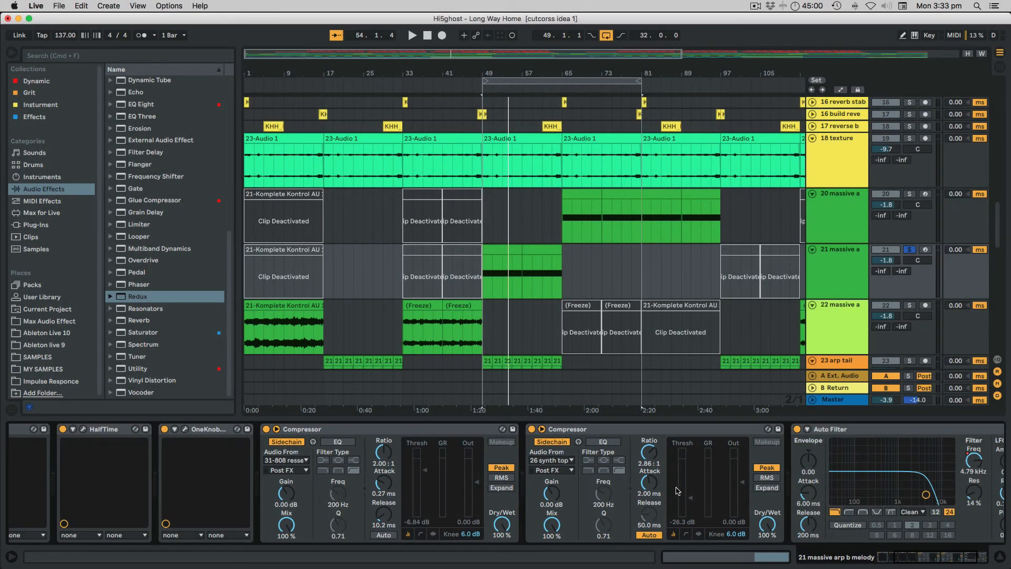
pyautogui.hscroll(4, 683, 493)
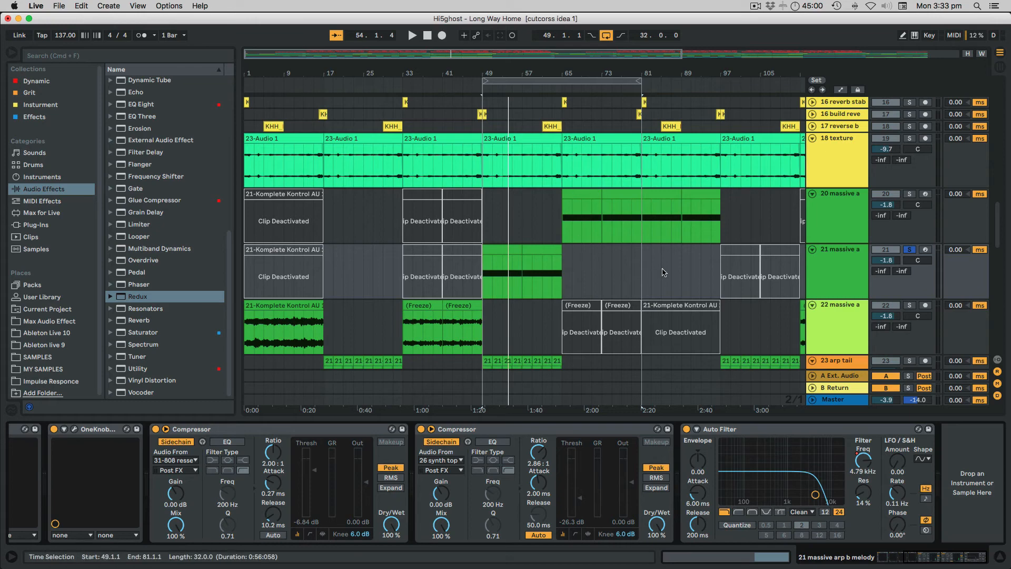
# Show the arrangement automation and look over the Raum, Auto Filter, OneKnob Pumper and HalfTime lanes of the 20 massive arp track.
pyautogui.scroll(-3, 693, 285)
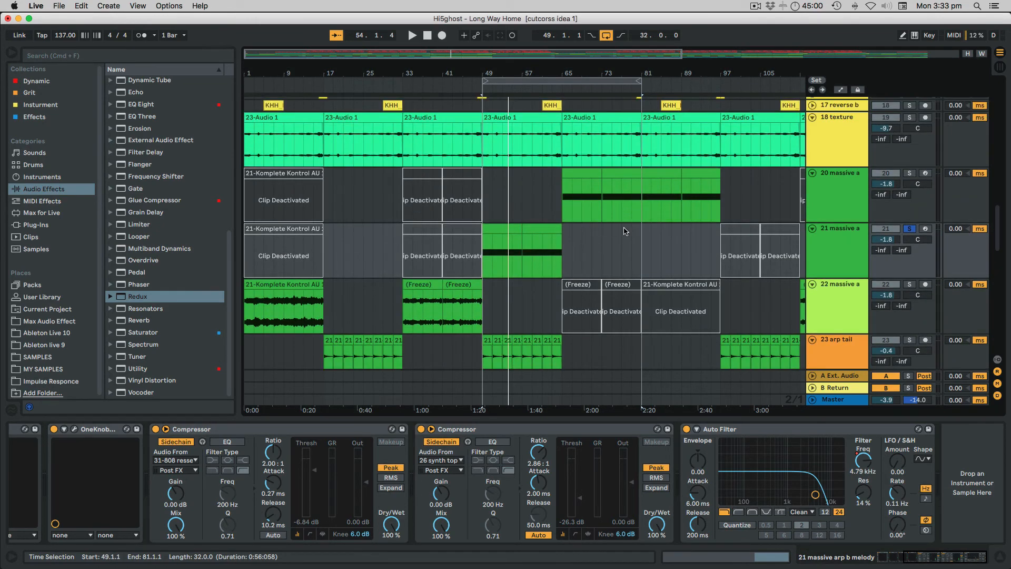
pyautogui.press('a')
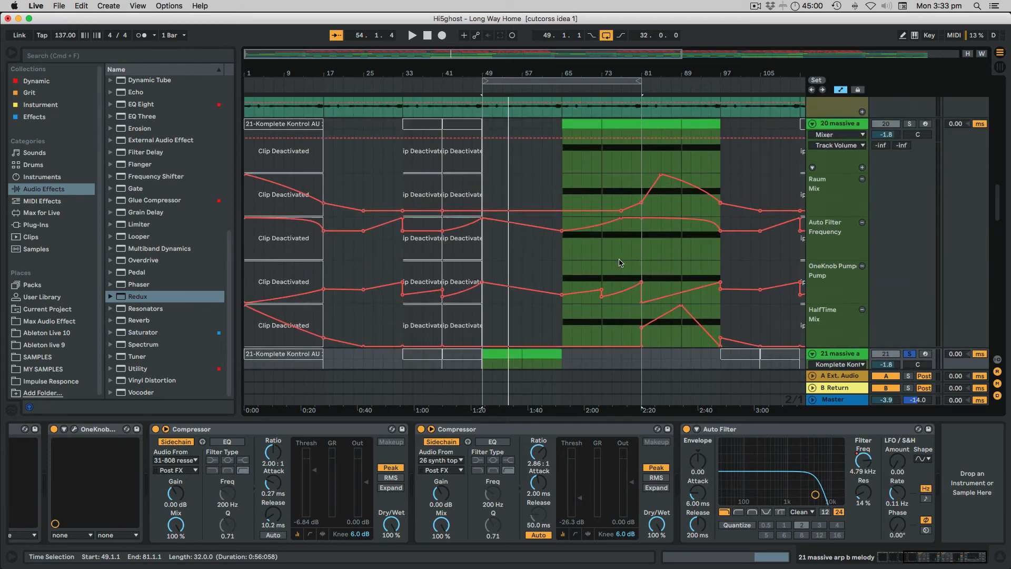
pyautogui.scroll(3, 619, 262)
pyautogui.scroll(-4, 620, 262)
pyautogui.scroll(5, 619, 262)
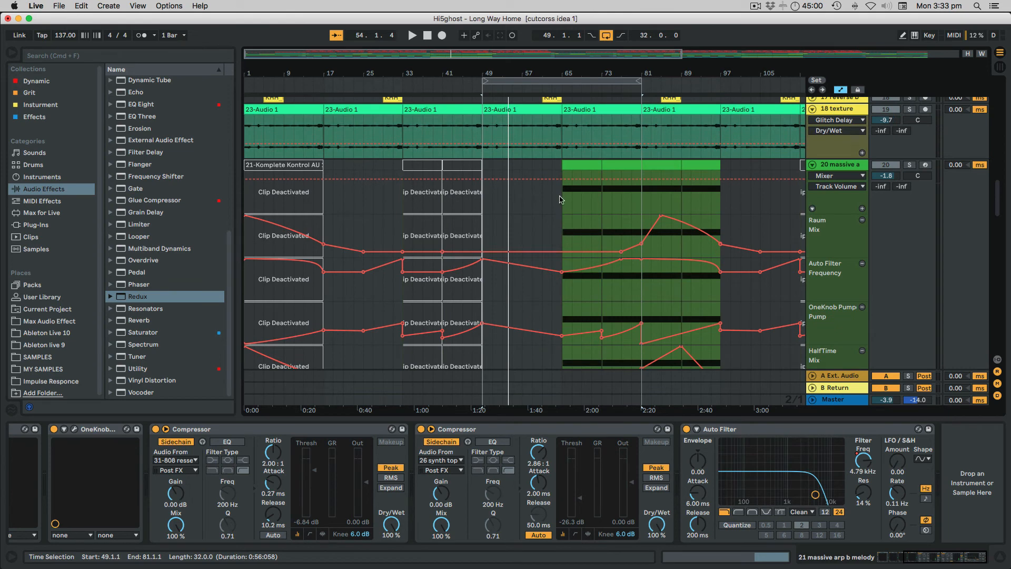
# Play the arrangement from bar 65 with the 20 massive arp track soloed.
pyautogui.click(563, 195)
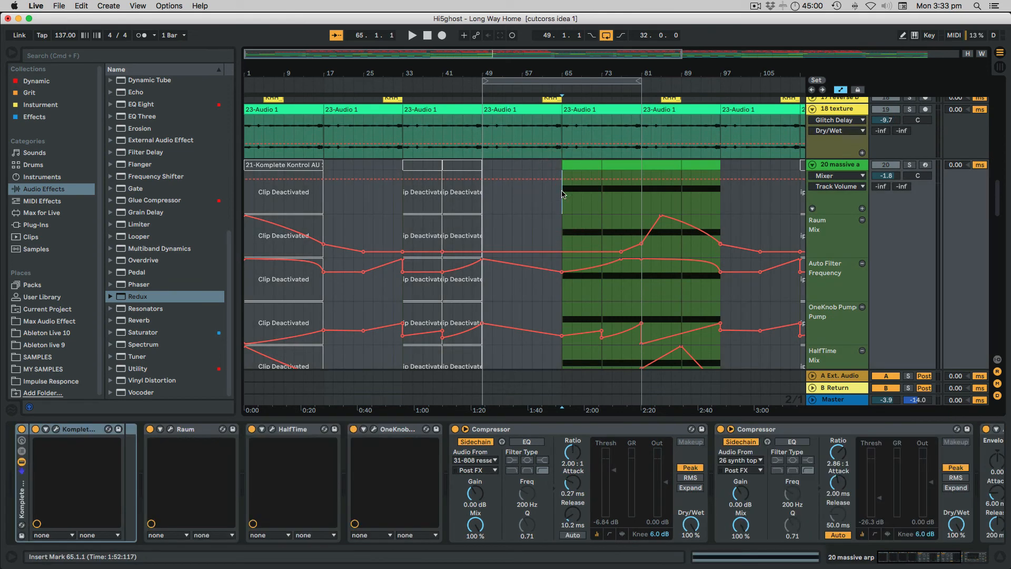
pyautogui.press('space')
pyautogui.click(909, 164)
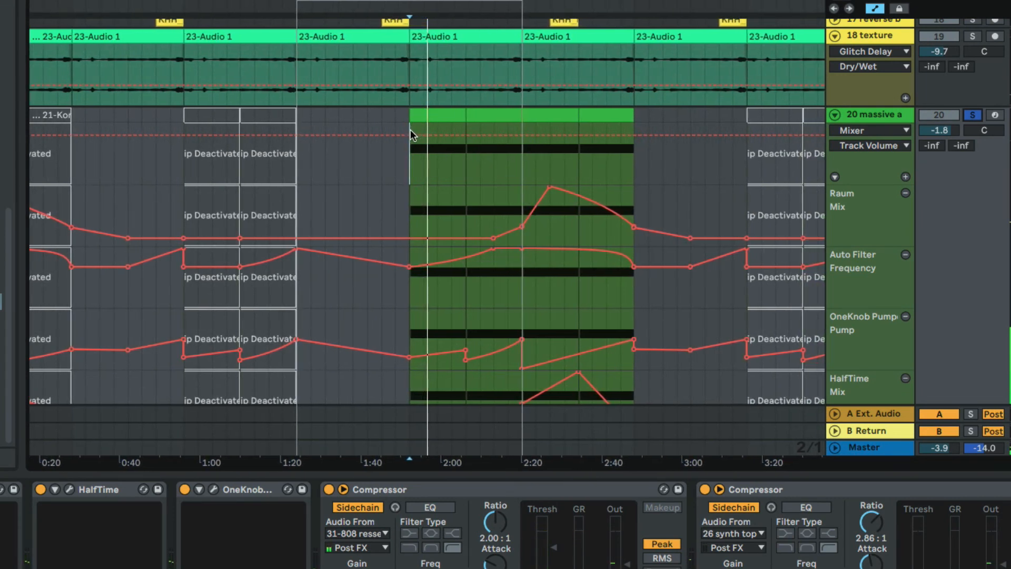
# Highlight bars 65 to 97 on the 20 massive arp track and examine its automation lanes down to HalfTime Mix.
pyautogui.moveTo(410, 135); pyautogui.dragTo(631, 173)
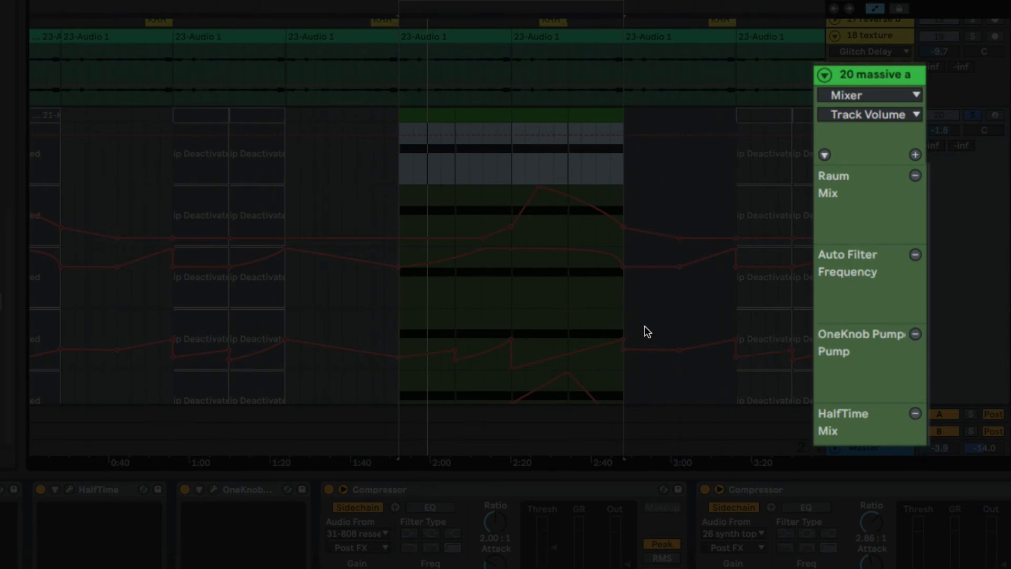
pyautogui.scroll(-1, 513, 361)
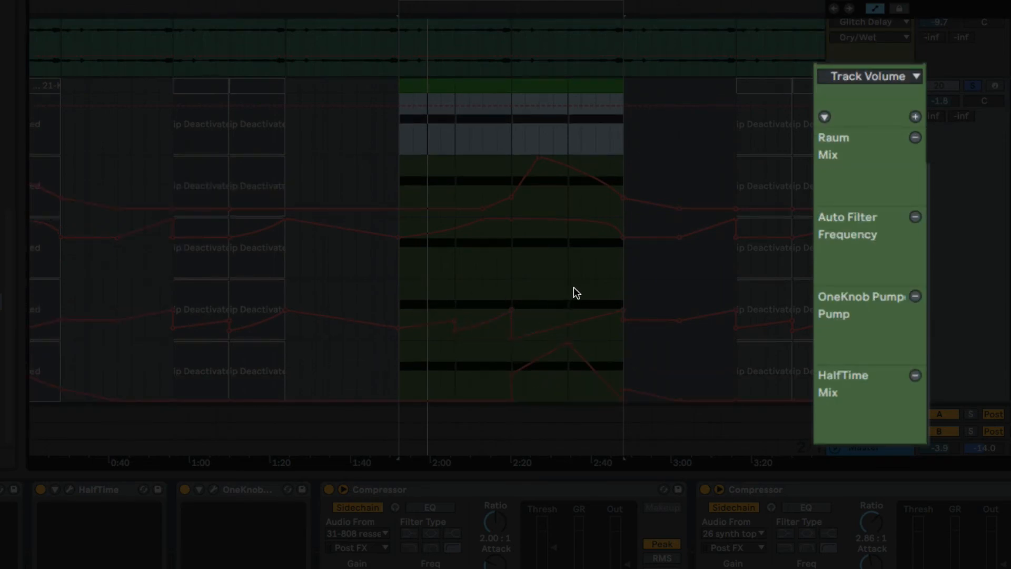
pyautogui.scroll(-4, 586, 297)
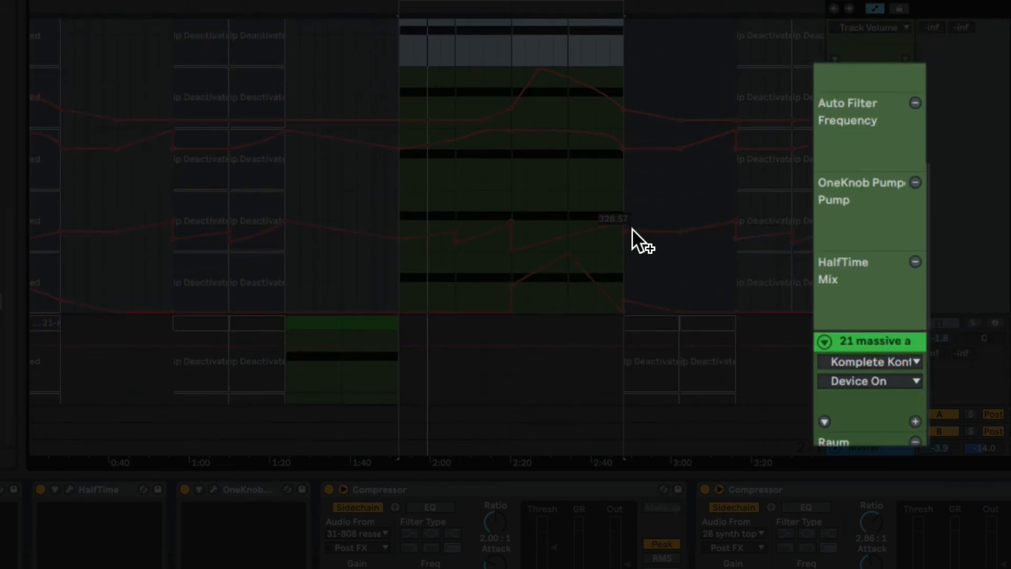
# Play the soloed 20 massive arp track from bar 73.
pyautogui.scroll(3, 632, 230)
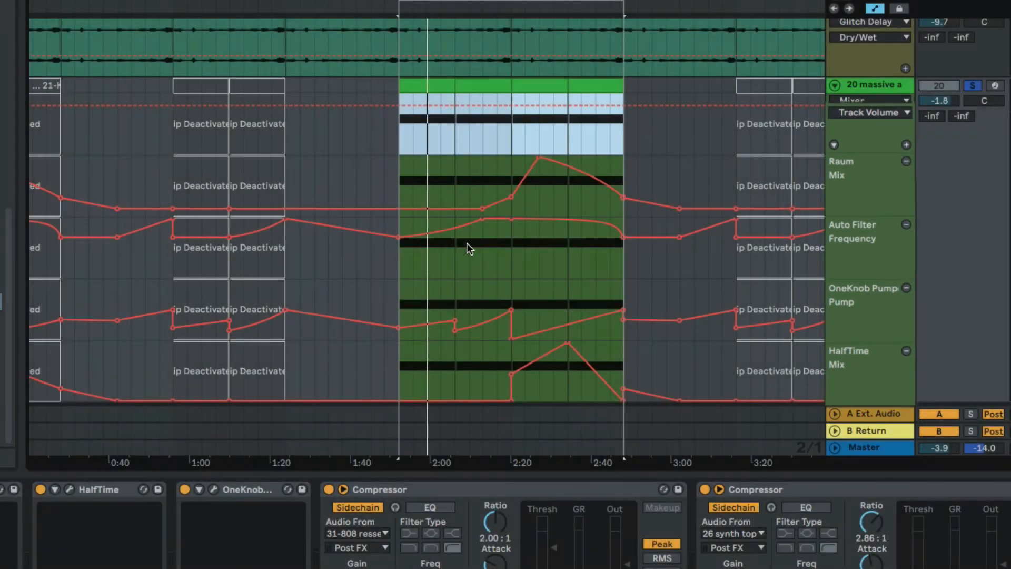
pyautogui.click(451, 171)
pyautogui.press('space')
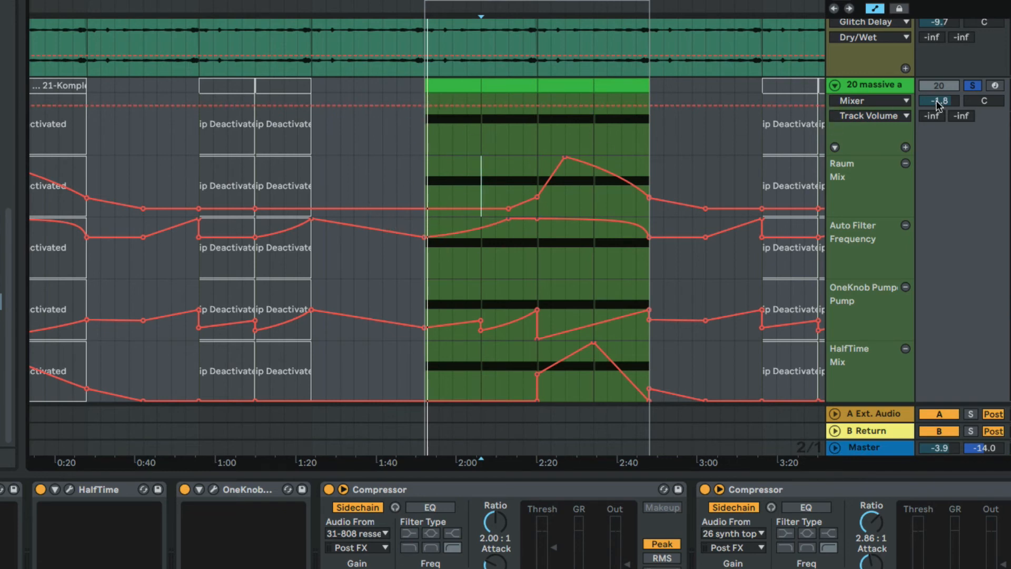
# Unsolo the 20 massive arp track and play the full mix from bar 81.
pyautogui.click(972, 85)
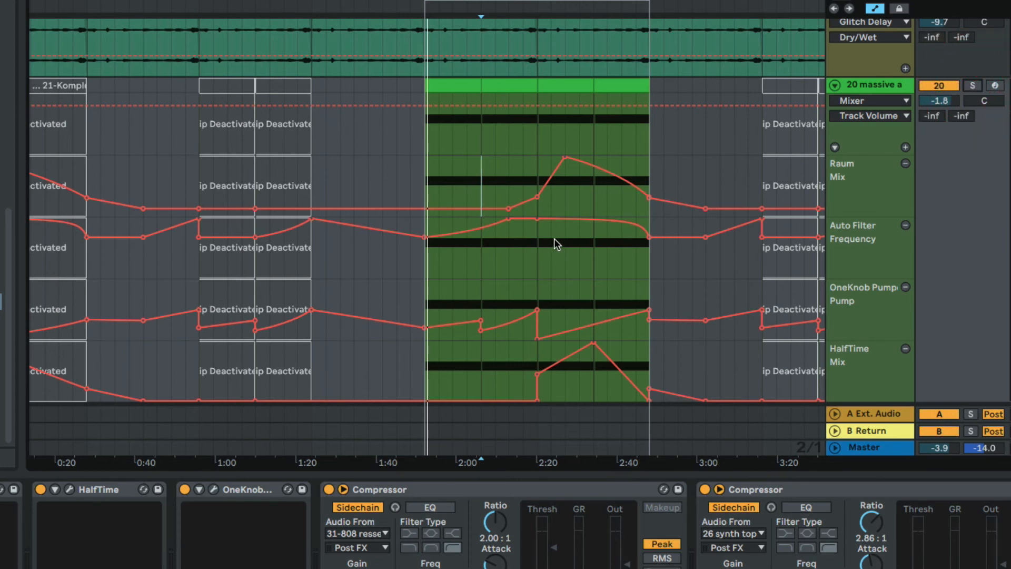
pyautogui.click(538, 148)
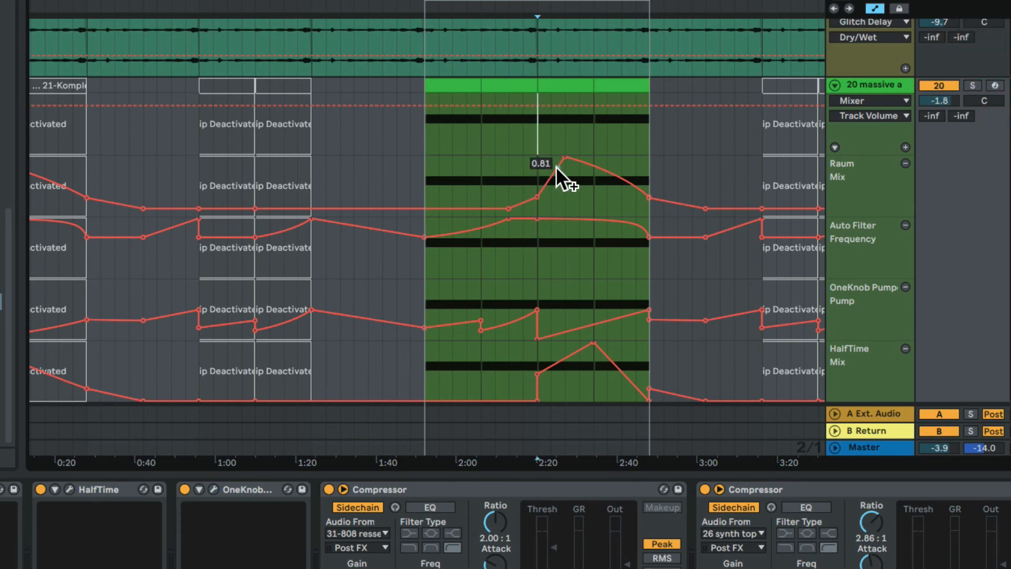
pyautogui.press('space')
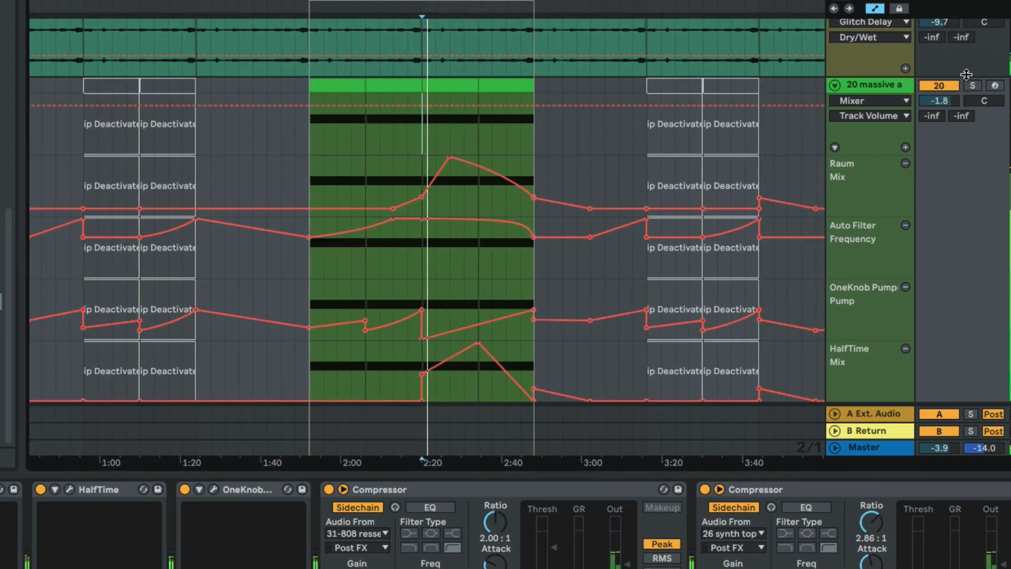
pyautogui.scroll(10, 966, 74)
pyautogui.scroll(-4, 966, 81)
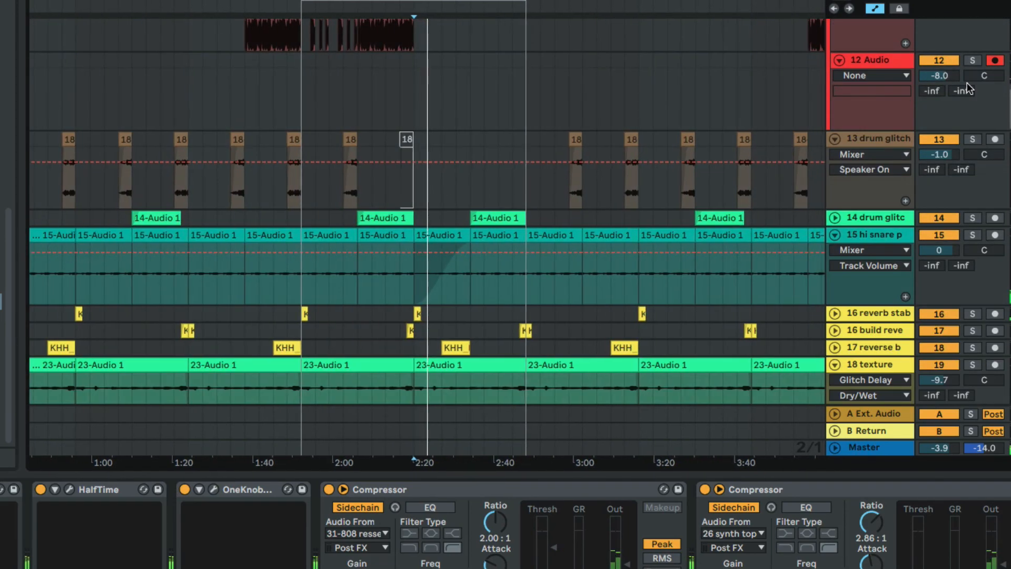
pyautogui.scroll(-6, 967, 88)
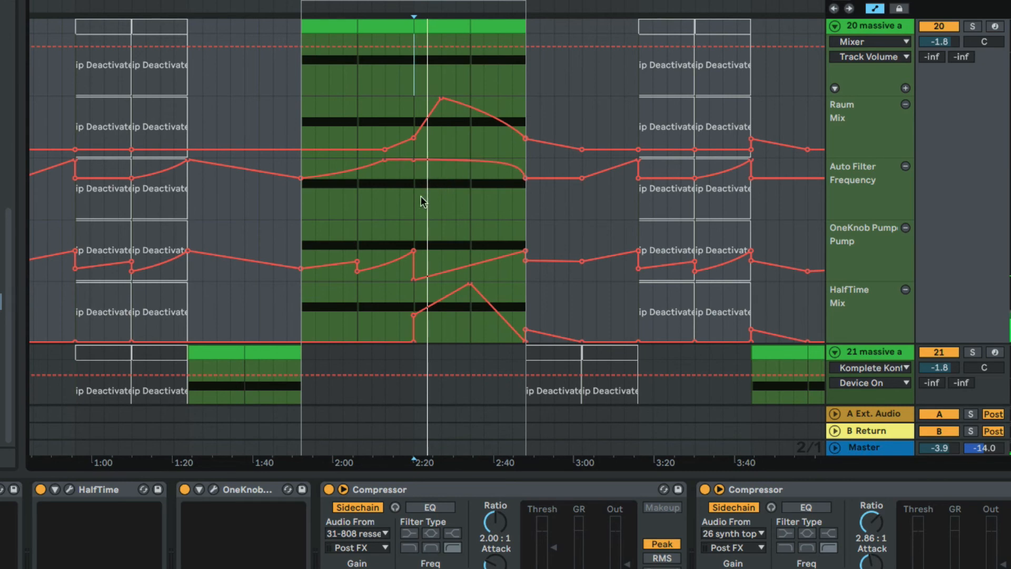
# Play the full mix from bar 73 and again from bar 77, following the automation lanes of the 20 massive arp track.
pyautogui.click(353, 105)
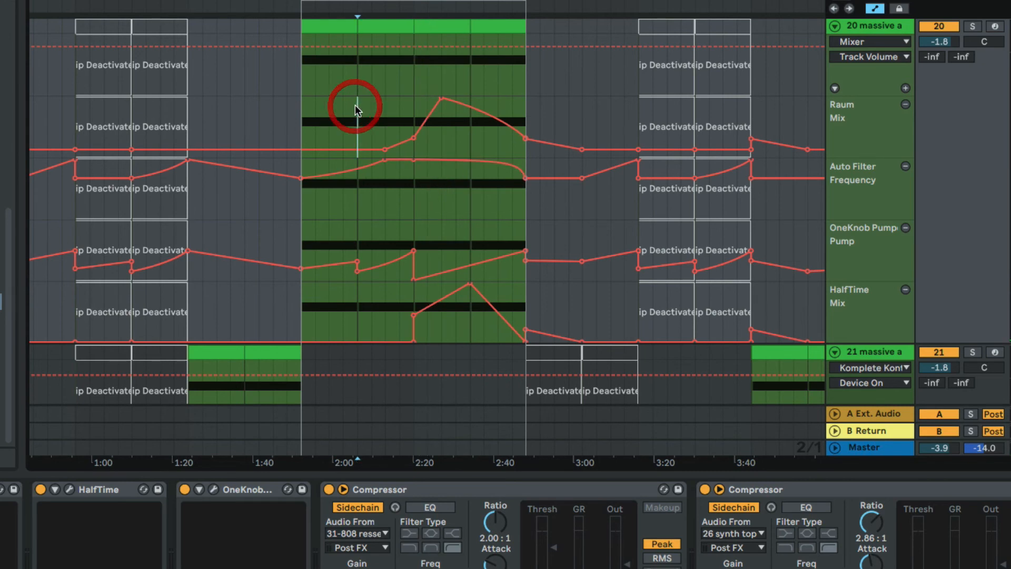
pyautogui.press('space')
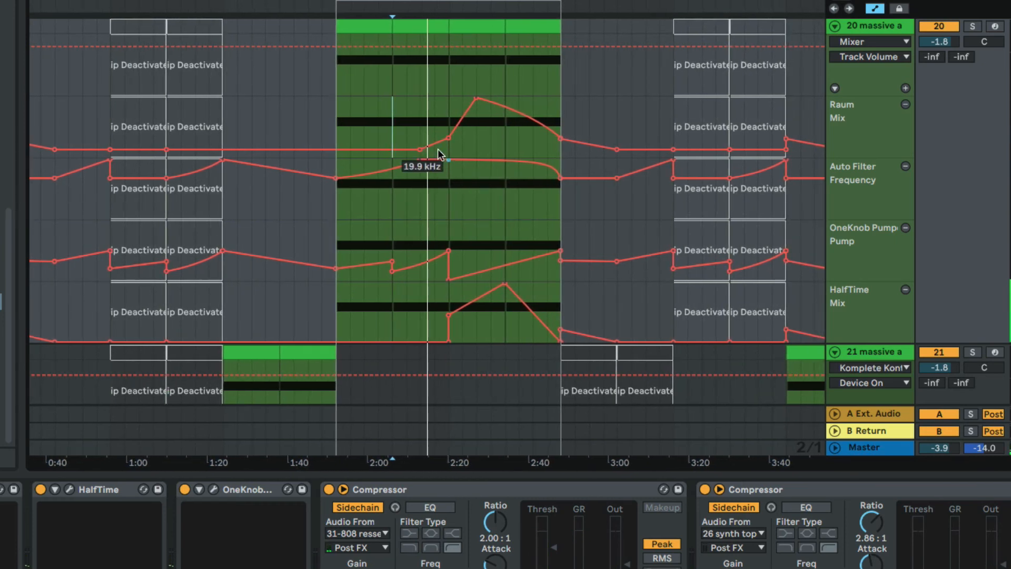
pyautogui.click(422, 122)
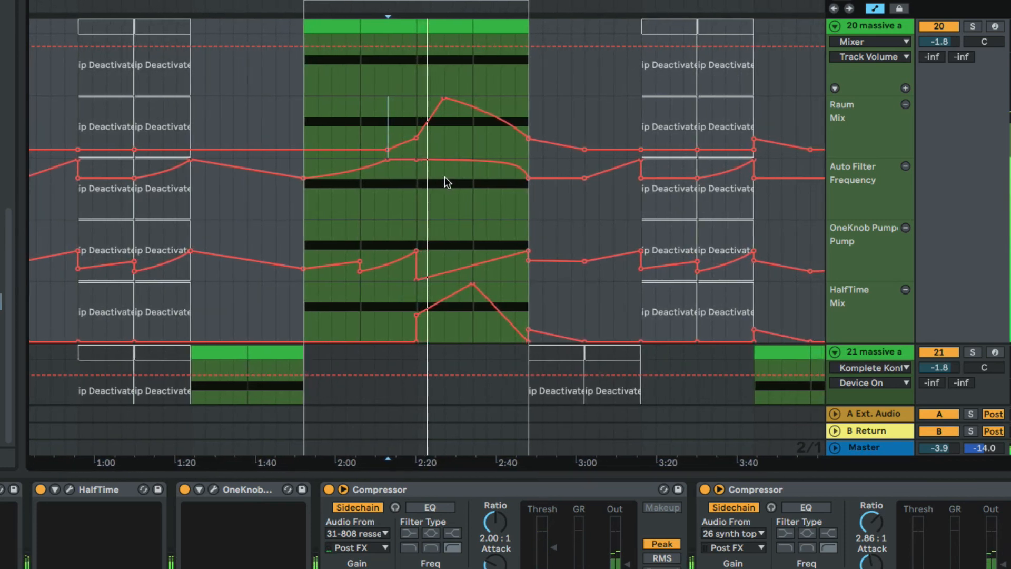
pyautogui.scroll(3, 455, 171)
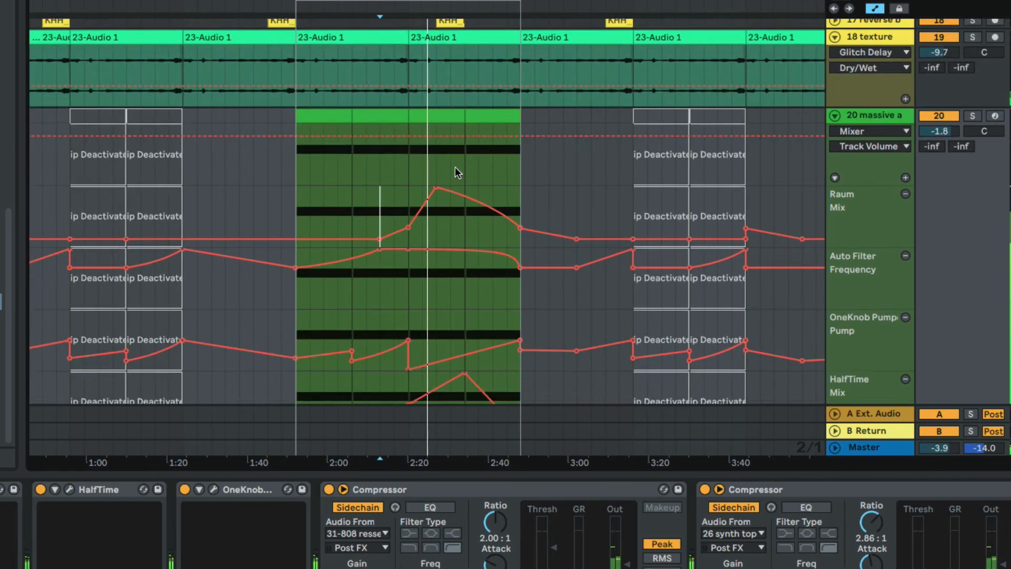
pyautogui.scroll(-1, 455, 167)
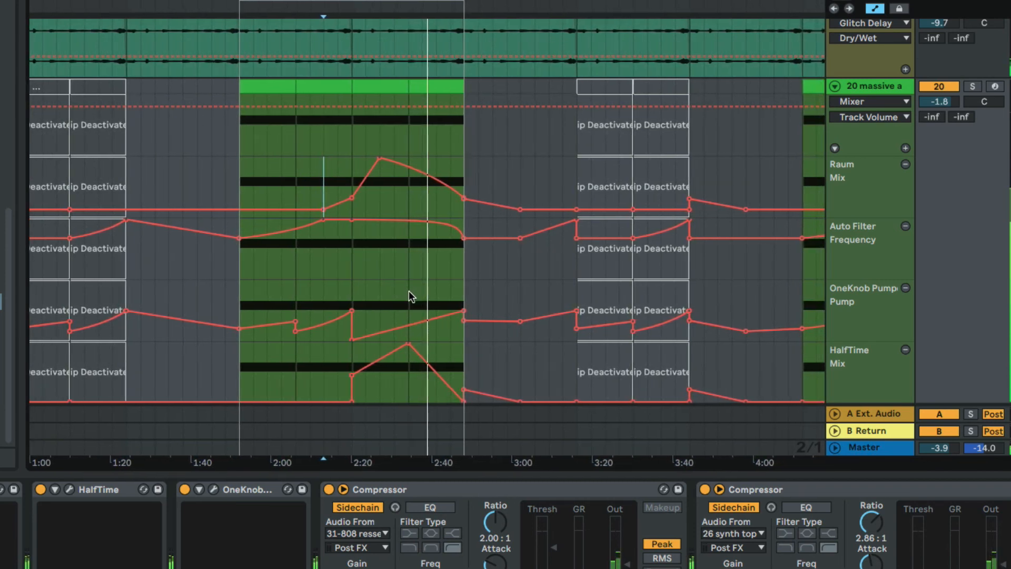
pyautogui.scroll(5, 414, 333)
pyautogui.scroll(-8, 414, 333)
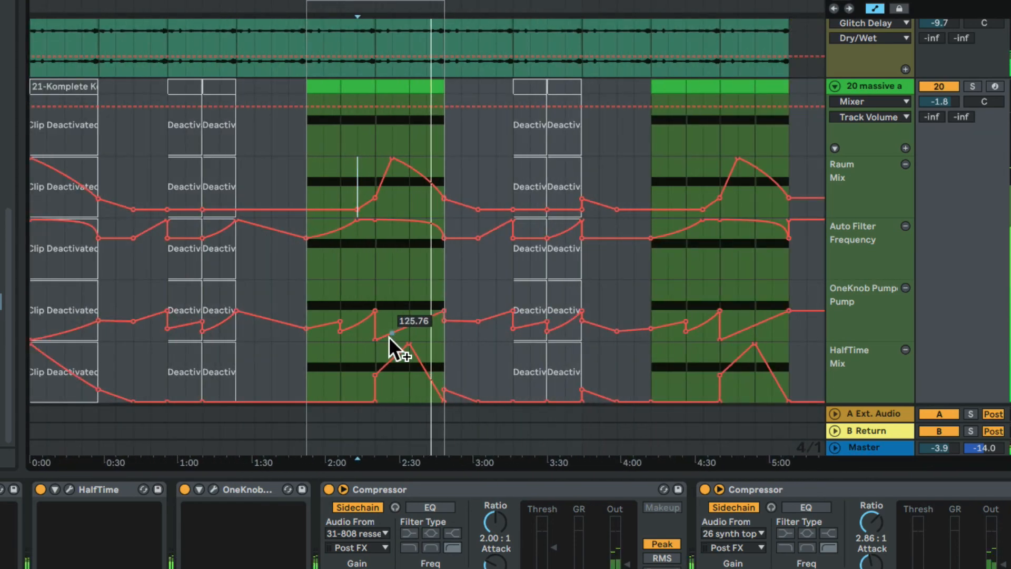
pyautogui.scroll(-1, 375, 328)
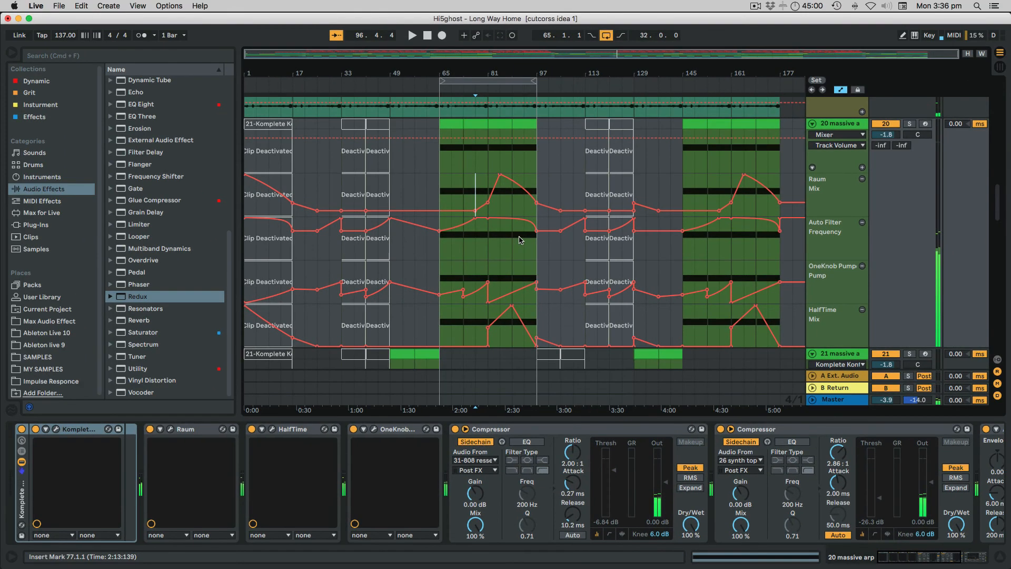
# Move the 32-bar loop so it covers bars 97 to 129.
pyautogui.scroll(5, 520, 240)
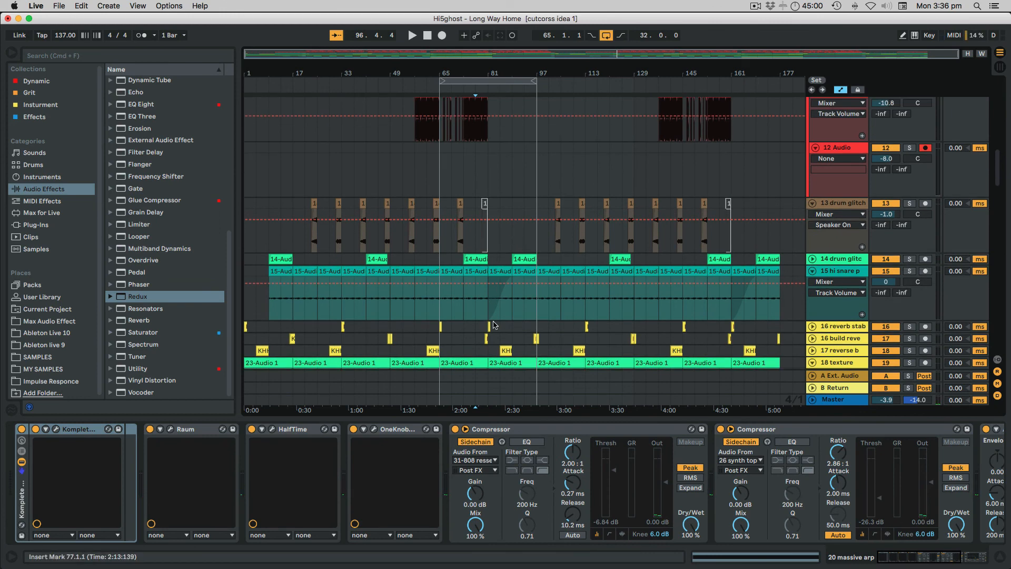
pyautogui.scroll(-5, 494, 325)
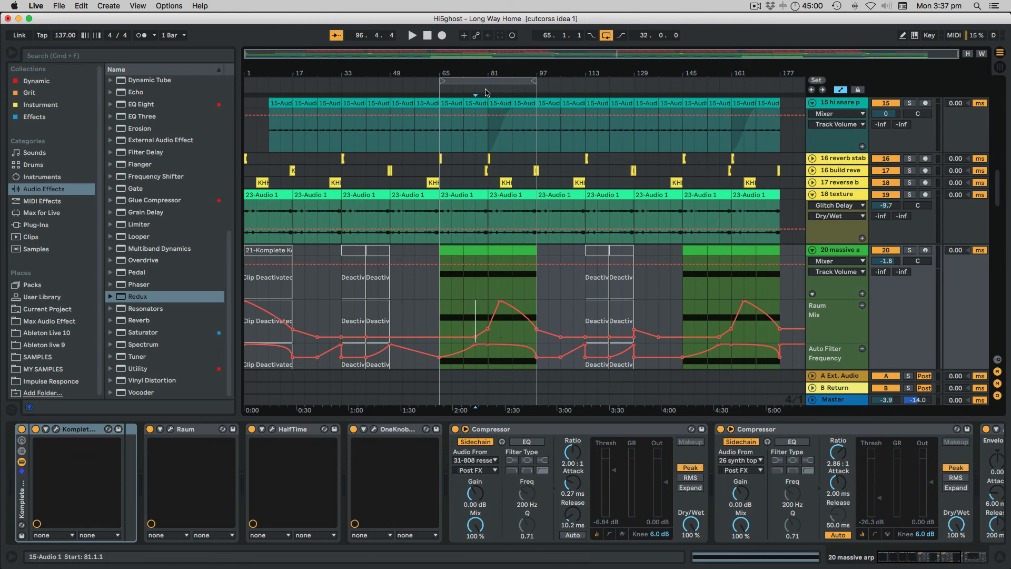
pyautogui.moveTo(482, 79); pyautogui.dragTo(579, 78)
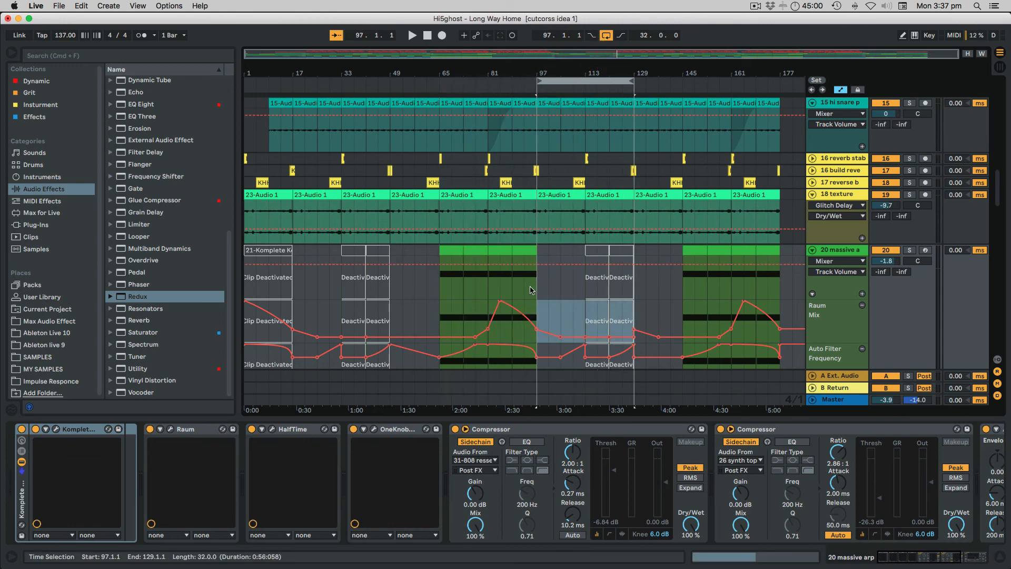
# Hide the arrangement automation and play the song from bar 93.
pyautogui.click(525, 288)
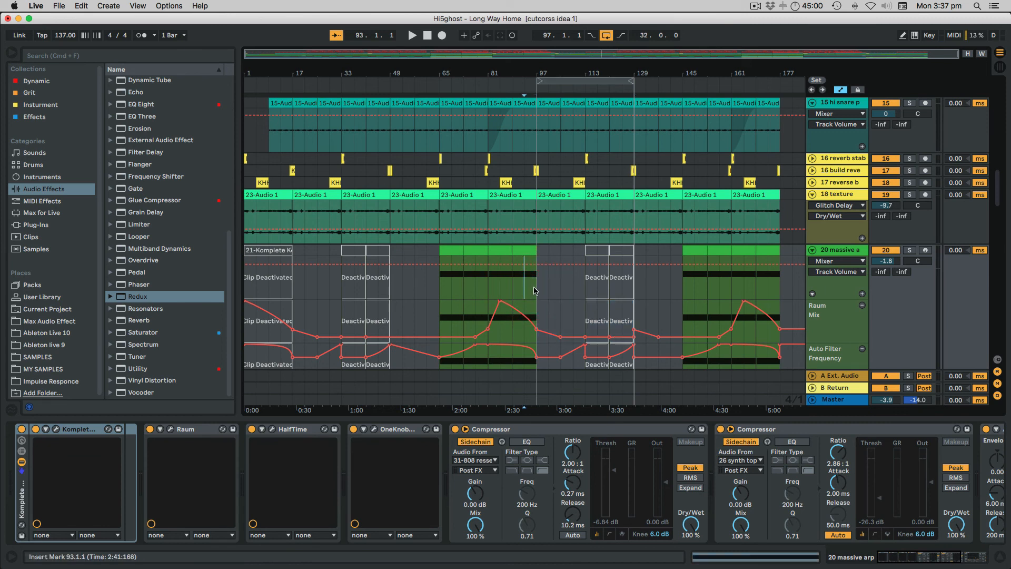
pyautogui.press('space')
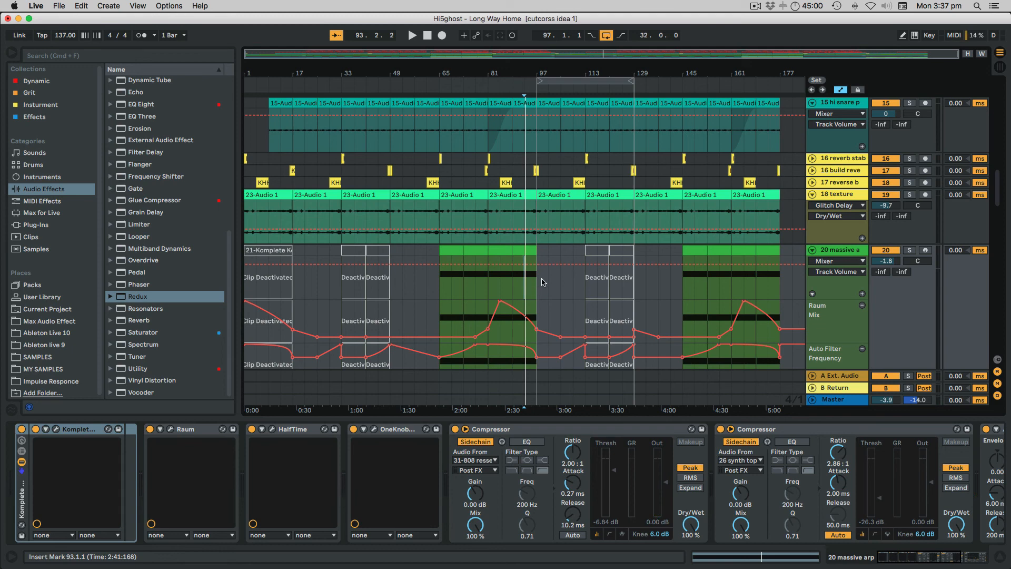
pyautogui.press('a')
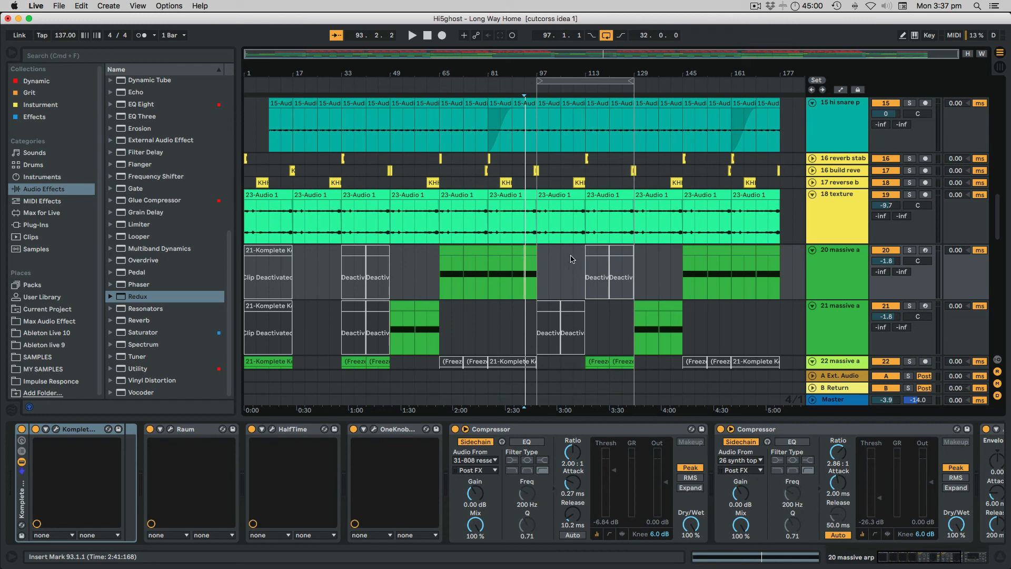
pyautogui.press('space')
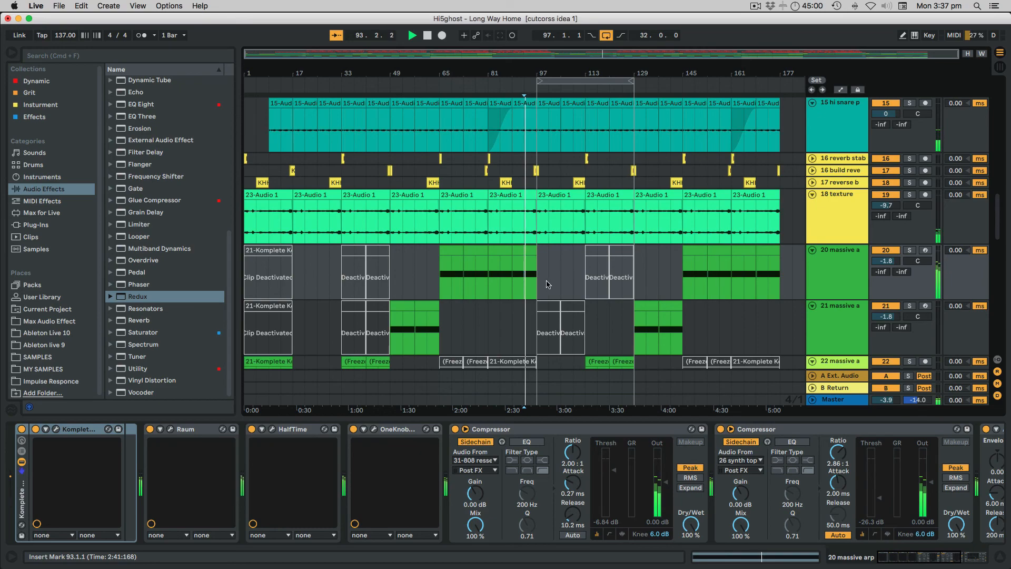
# Follow the playback into bar 97 across the synth, arp and texture tracks up to the kick, snare and clap tracks.
pyautogui.scroll(-10, 575, 271)
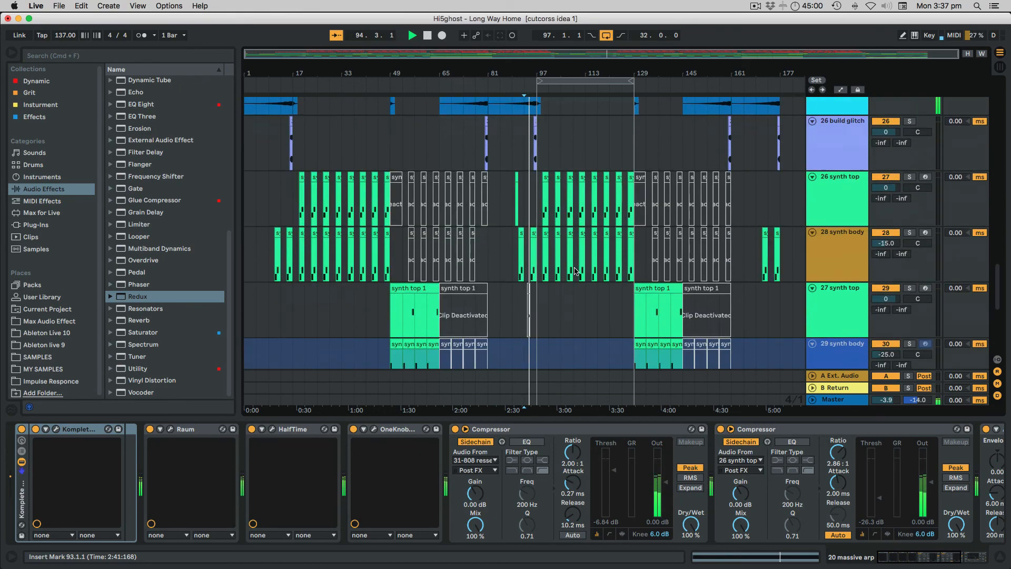
pyautogui.scroll(-10, 574, 271)
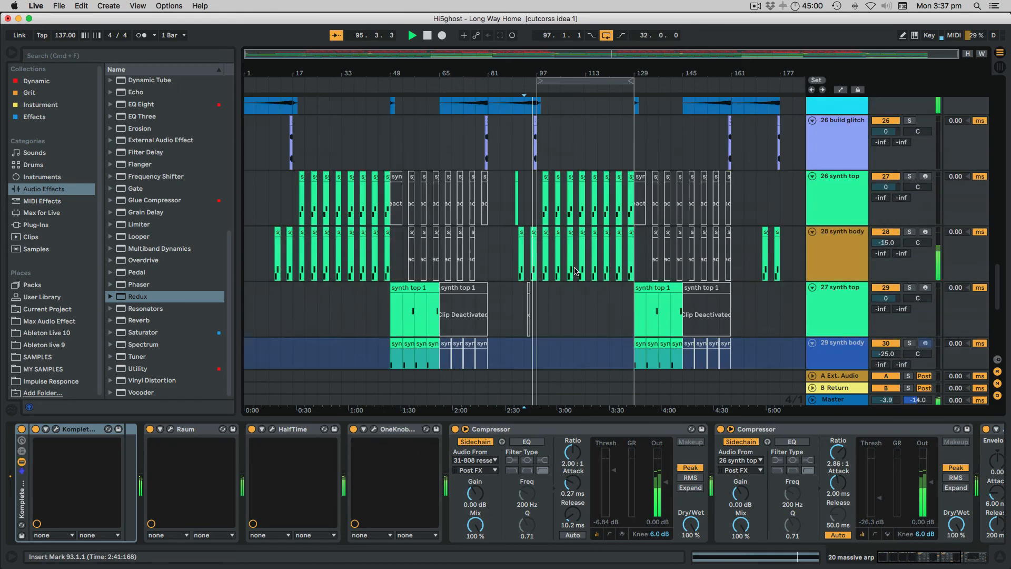
pyautogui.scroll(15, 574, 272)
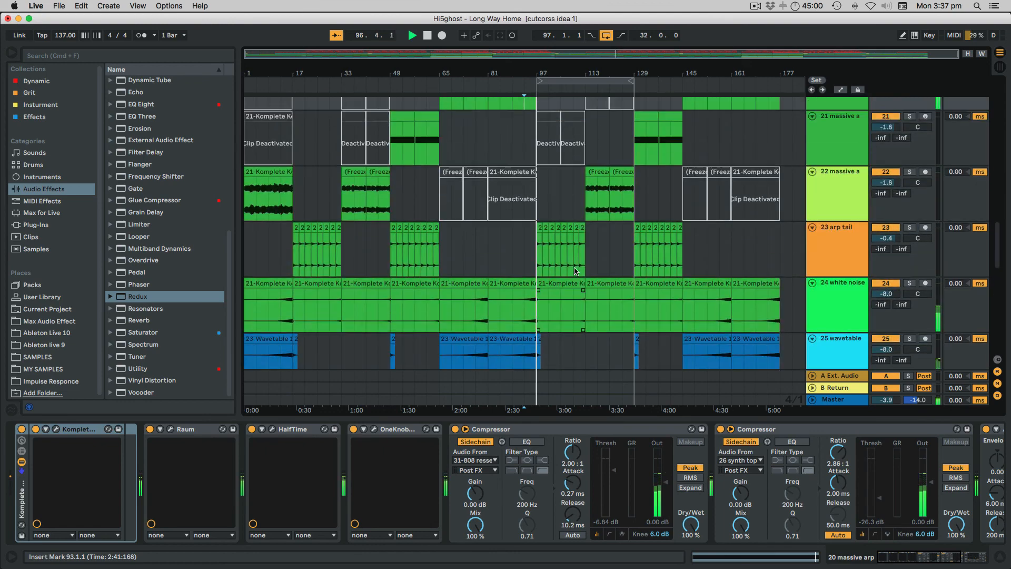
pyautogui.scroll(20, 575, 271)
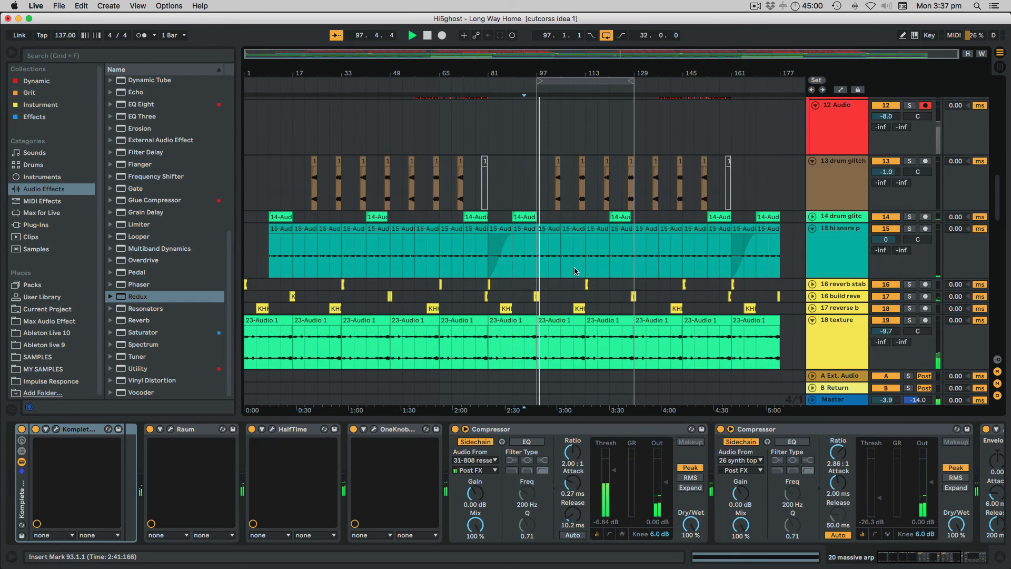
pyautogui.scroll(5, 576, 271)
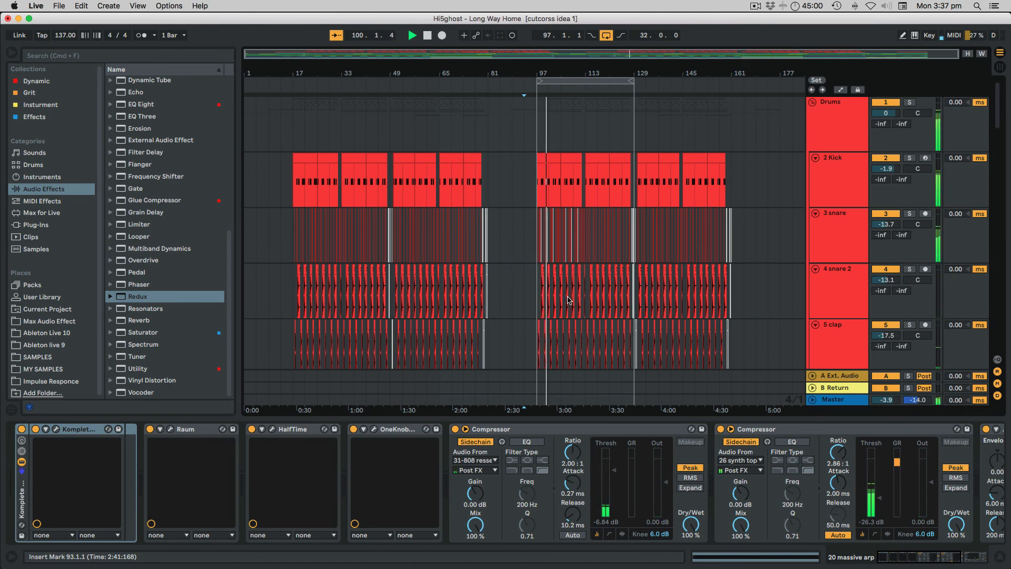
pyautogui.scroll(10, 567, 300)
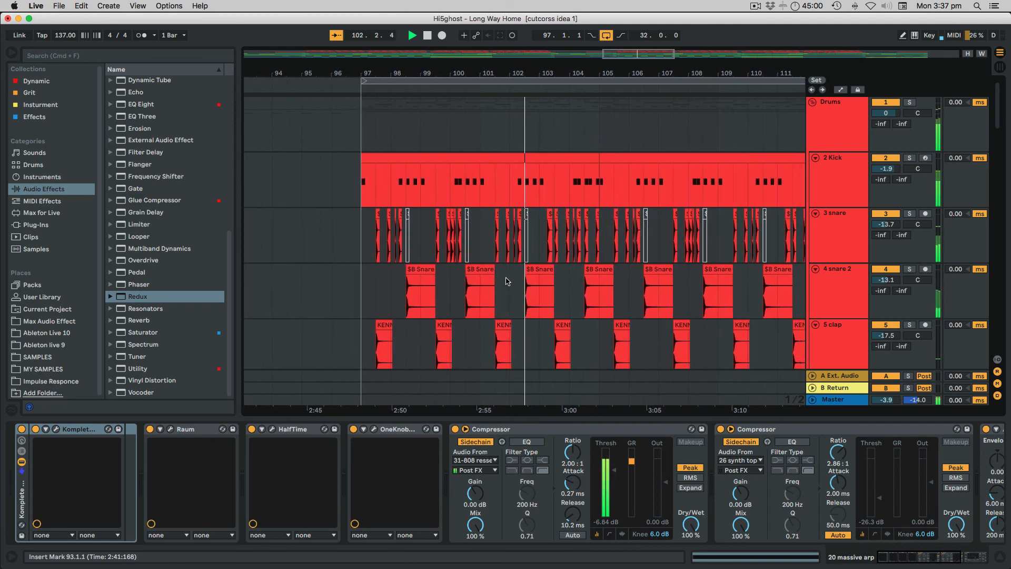
pyautogui.scroll(-5, 505, 287)
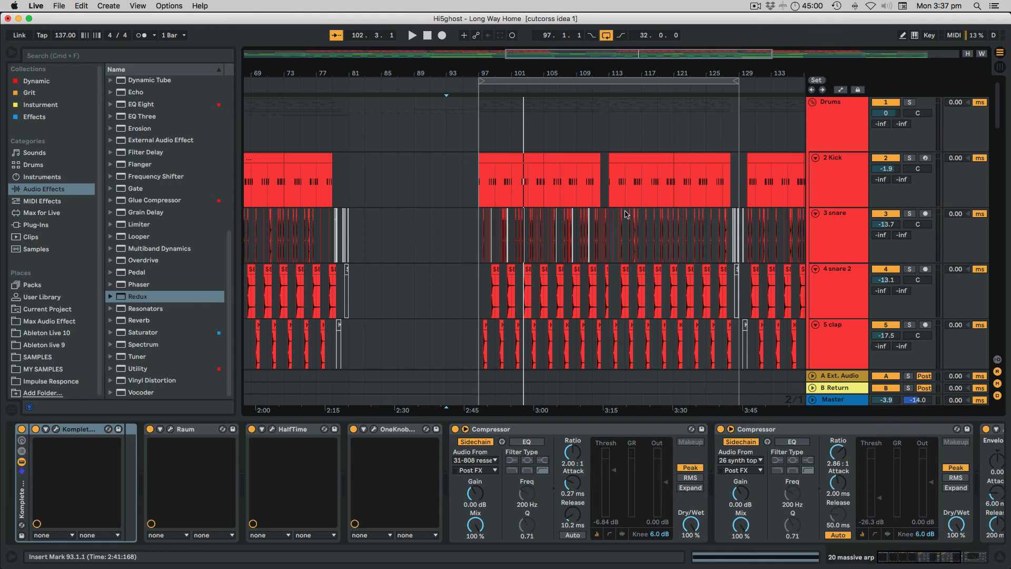
# Look over bars 97 to 129 on all tracks, from the drums down to the smoked out loops and back up.
pyautogui.scroll(-10, 591, 236)
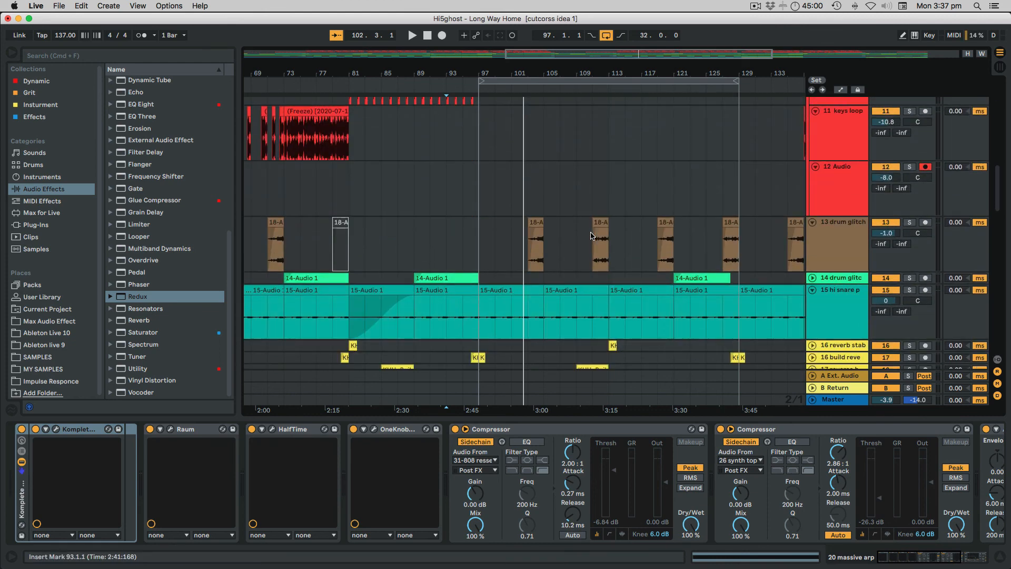
pyautogui.scroll(-8, 590, 235)
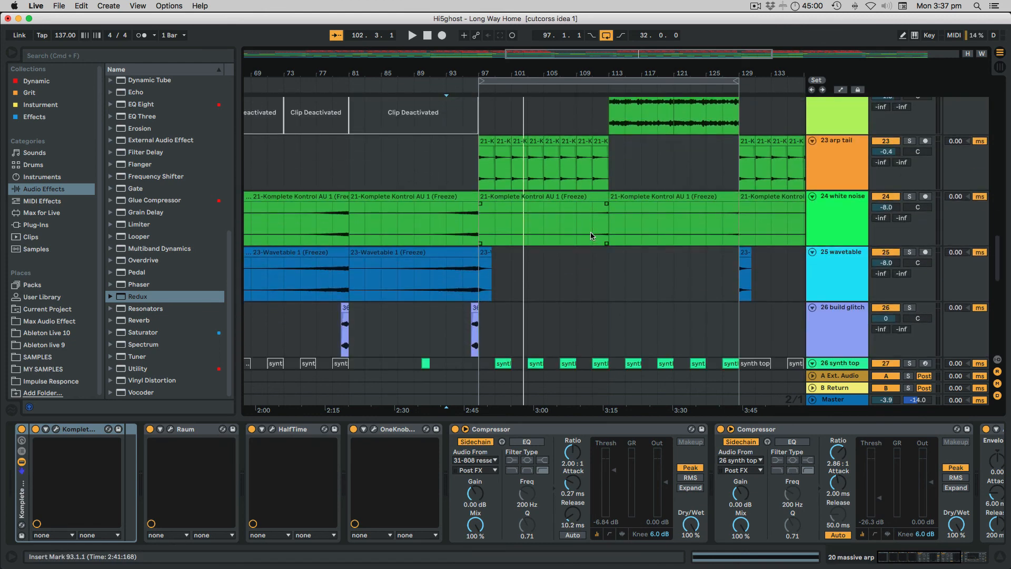
pyautogui.scroll(4, 557, 249)
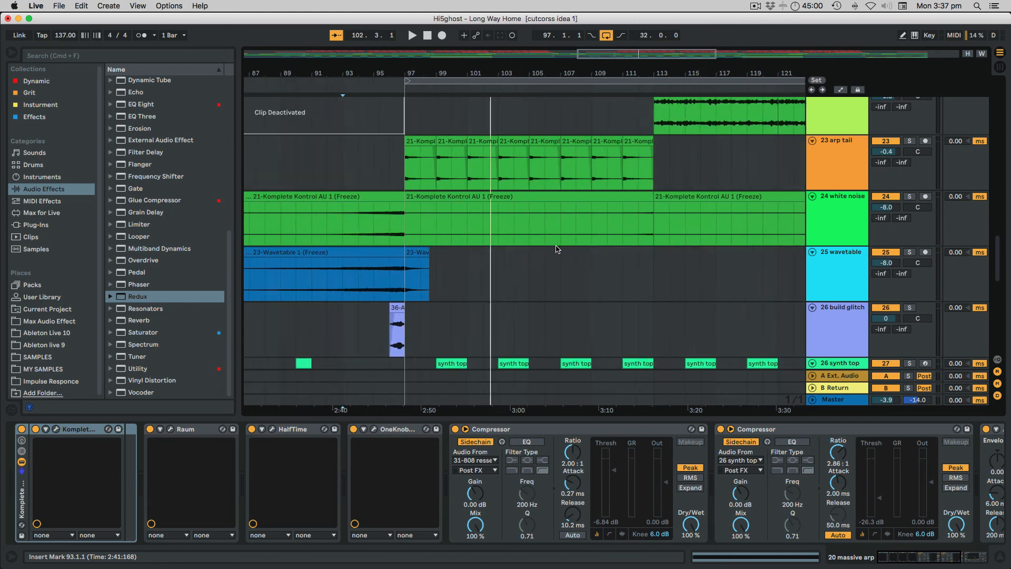
pyautogui.scroll(-10, 557, 249)
pyautogui.scroll(-6, 557, 249)
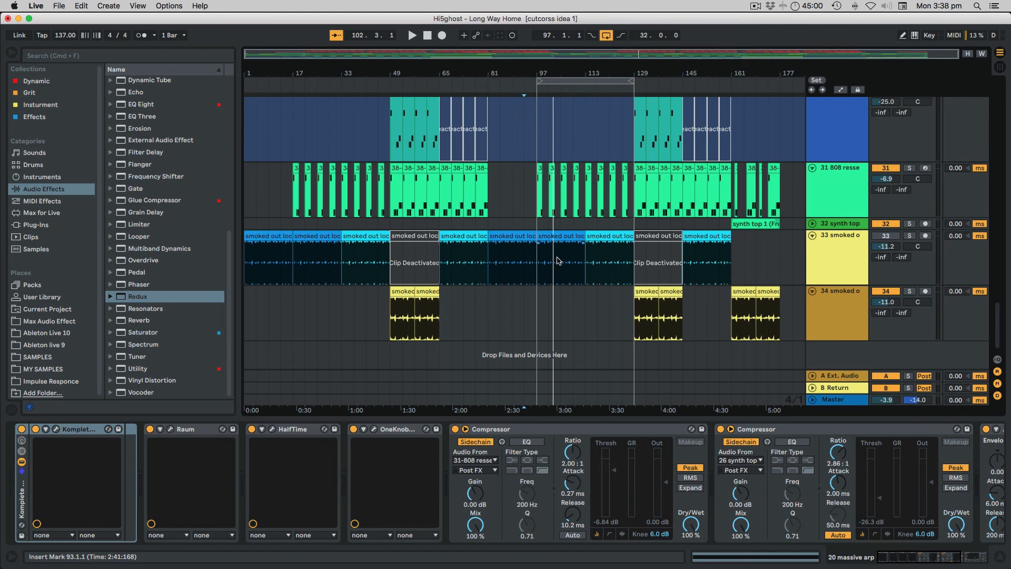
pyautogui.scroll(2, 578, 296)
pyautogui.scroll(10, 578, 295)
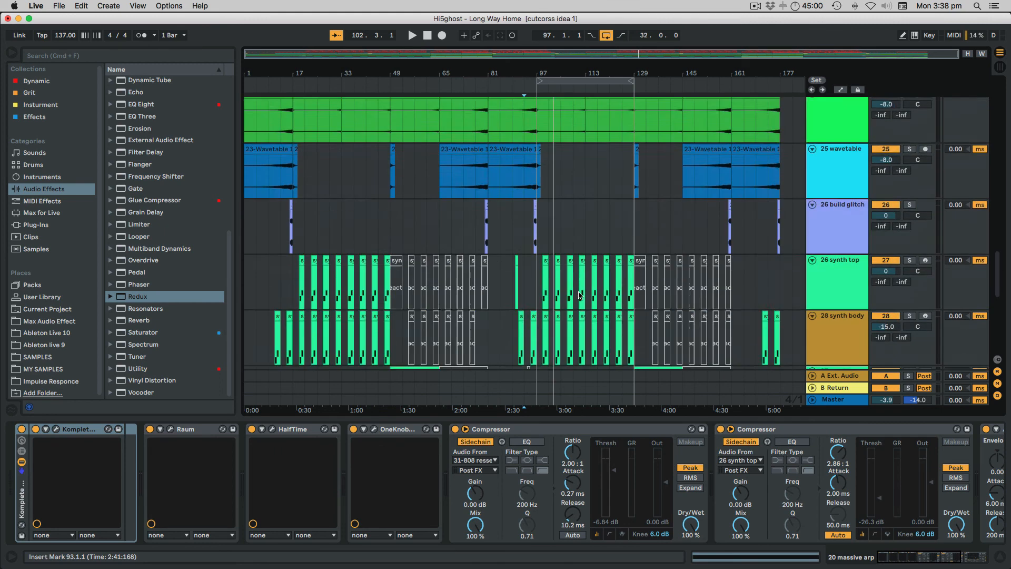
pyautogui.scroll(1, 579, 295)
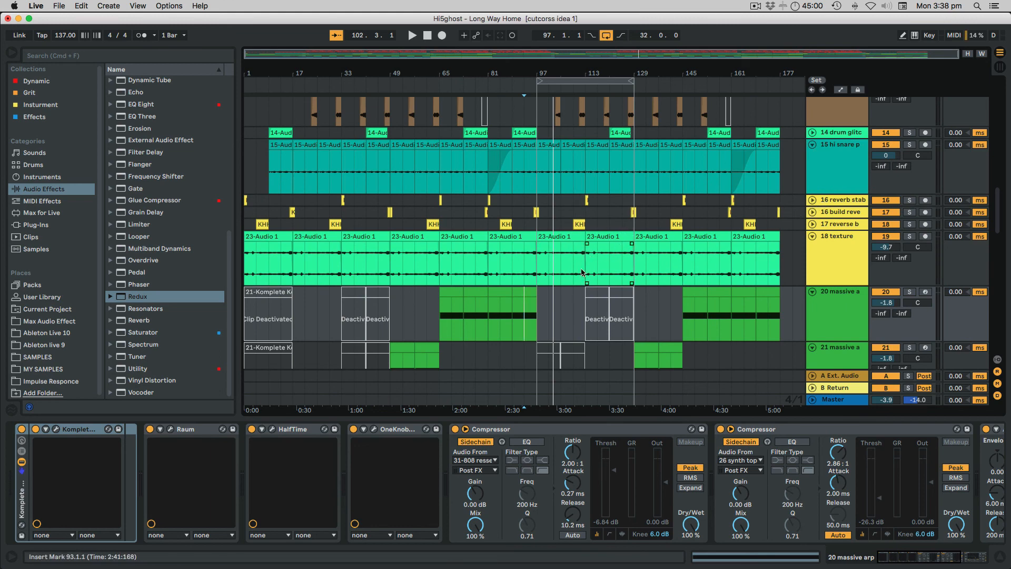
pyautogui.scroll(15, 586, 279)
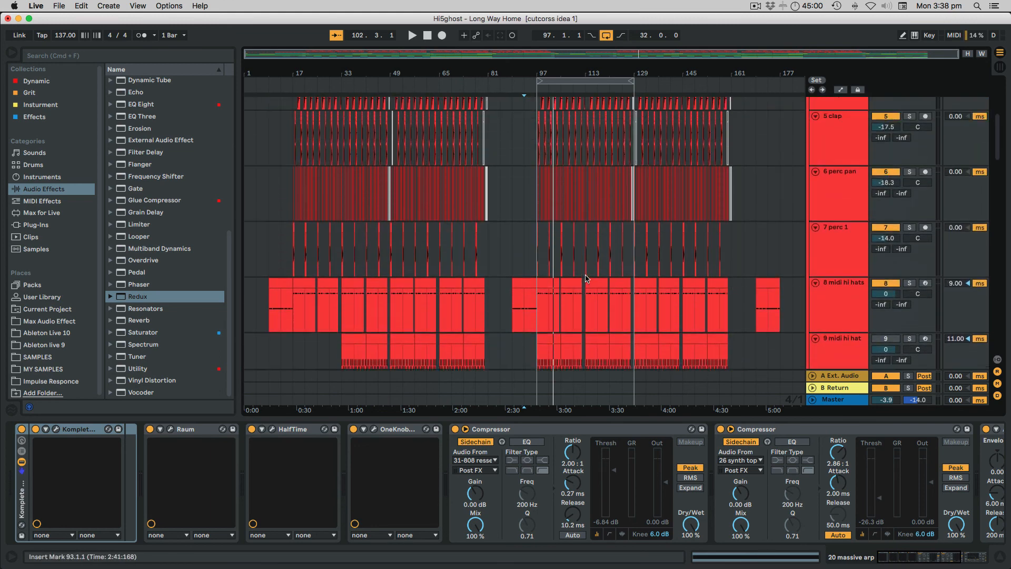
# Examine the drum tracks within bars 97 to 129, from kick, snares and clap through percussion to the MIDI hi-hats and keys.
pyautogui.scroll(4, 587, 279)
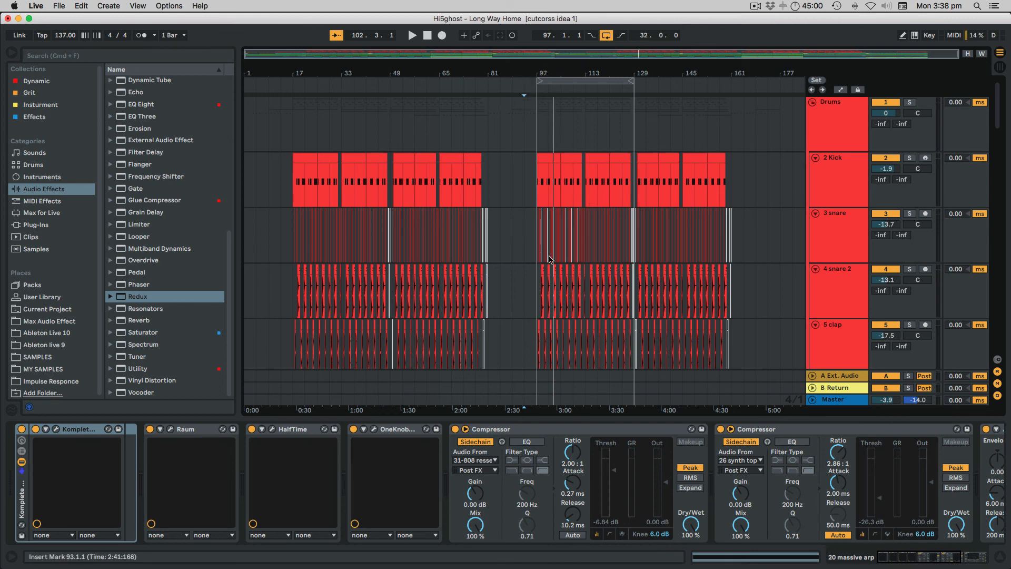
pyautogui.scroll(-5, 600, 287)
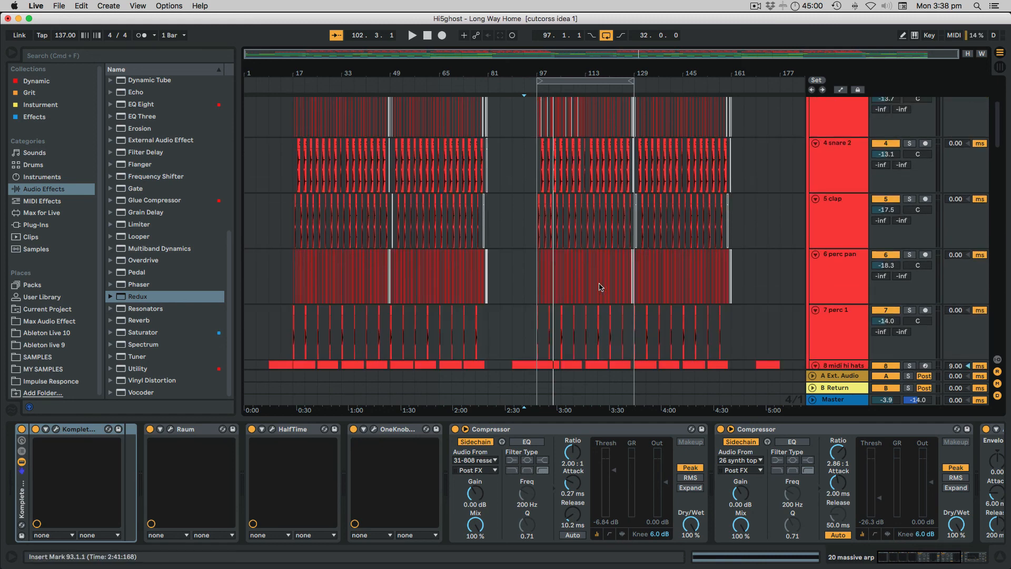
pyautogui.scroll(-10, 600, 287)
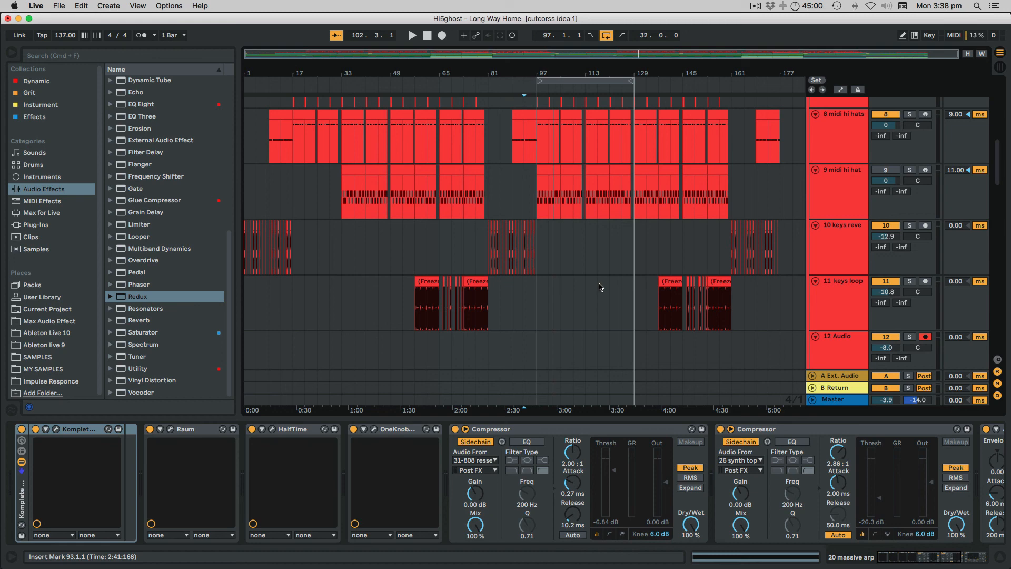
pyautogui.scroll(7, 601, 287)
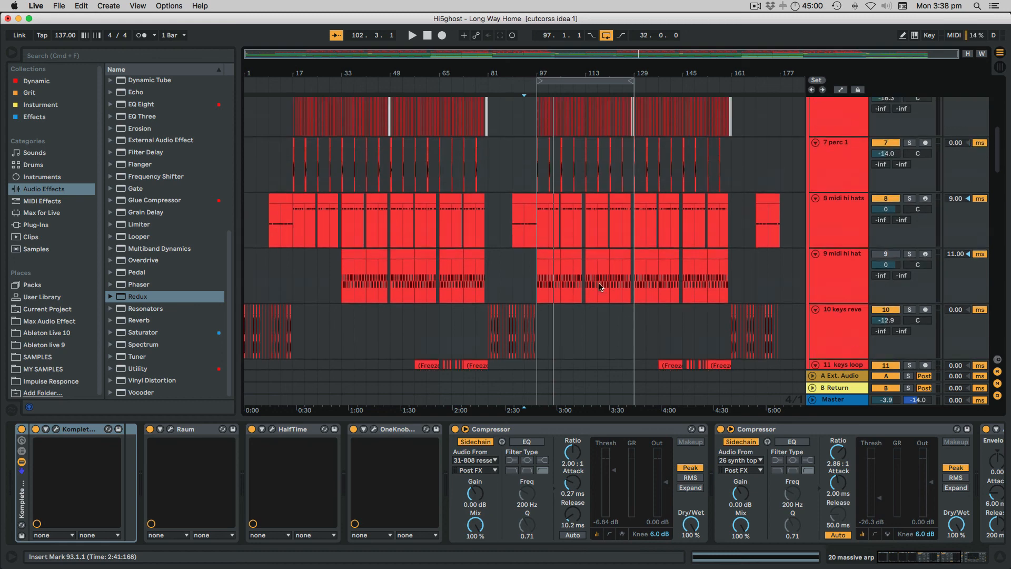
pyautogui.scroll(3, 600, 287)
pyautogui.scroll(-15, 601, 287)
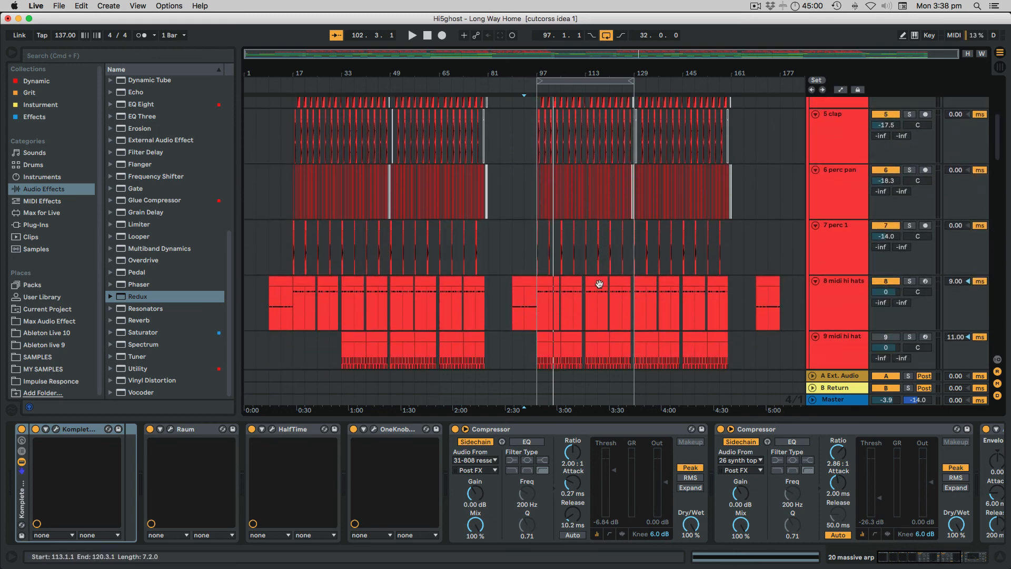
# Compare the drum glitch, snare, reverb, texture and massive arp tracks in bars 97 to 129 with the hi-hat and keys tracks.
pyautogui.scroll(-4, 601, 287)
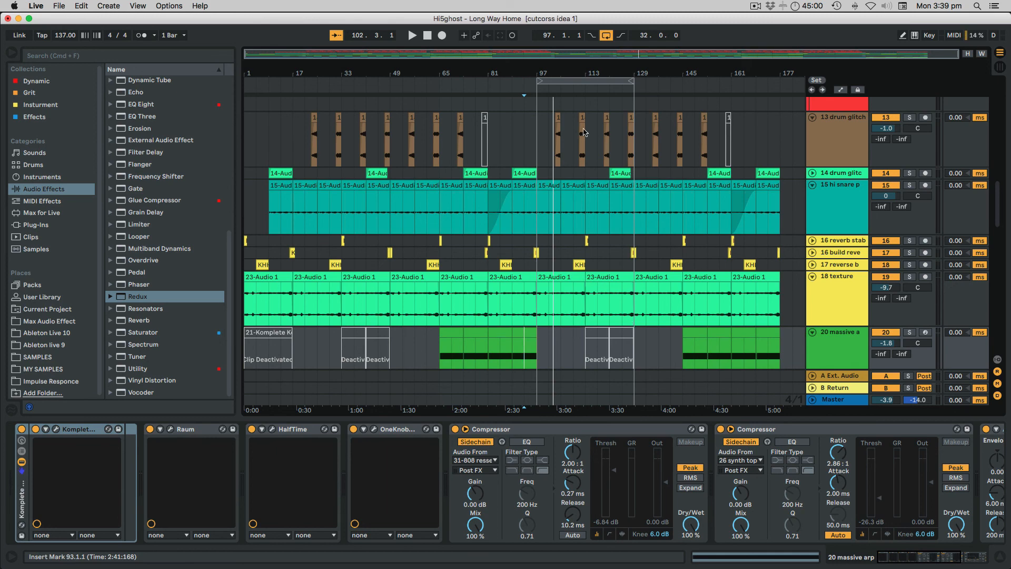
pyautogui.scroll(3, 650, 312)
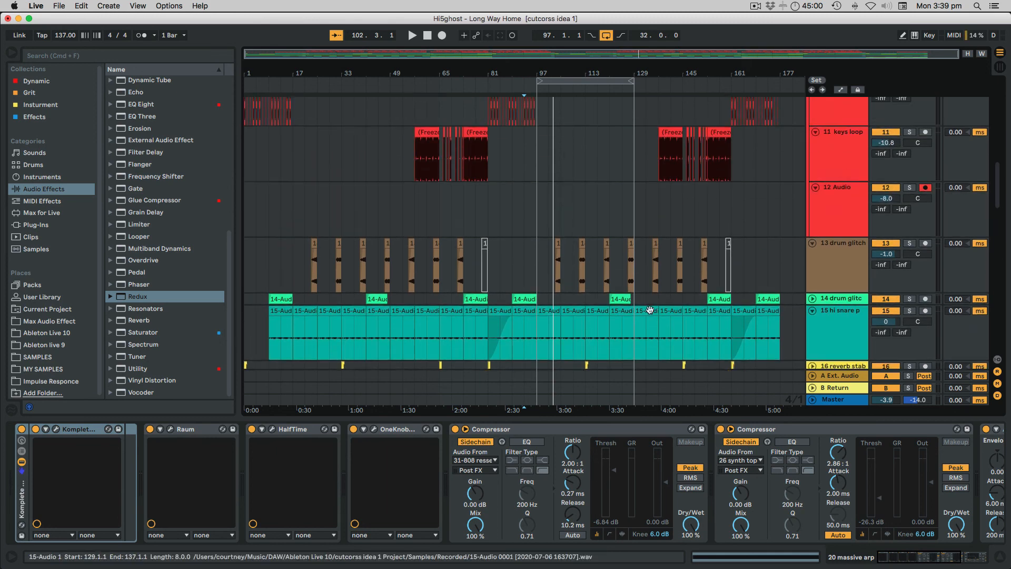
pyautogui.scroll(-10, 650, 312)
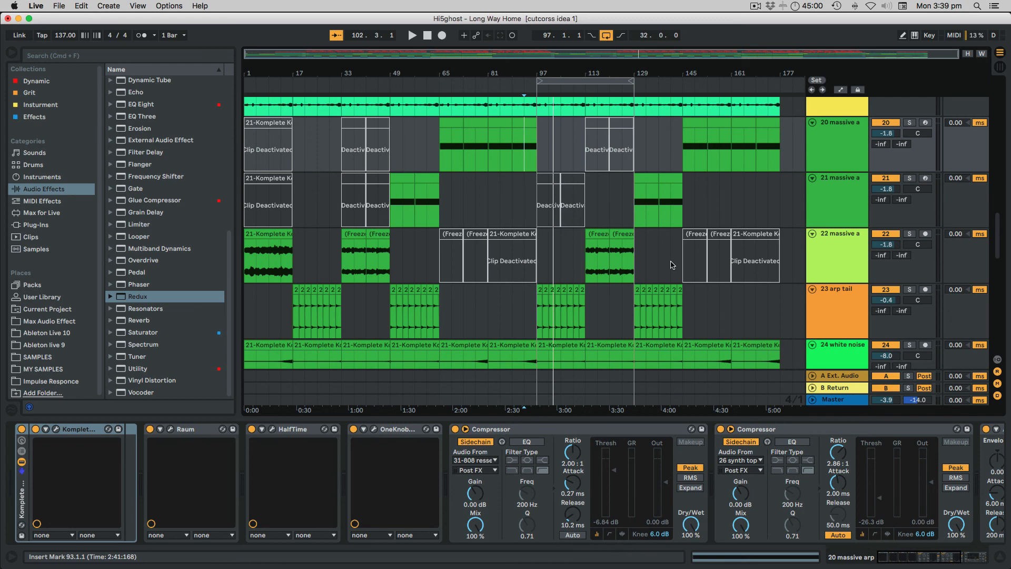
pyautogui.scroll(4, 671, 265)
pyautogui.scroll(10, 672, 265)
pyautogui.scroll(3, 671, 265)
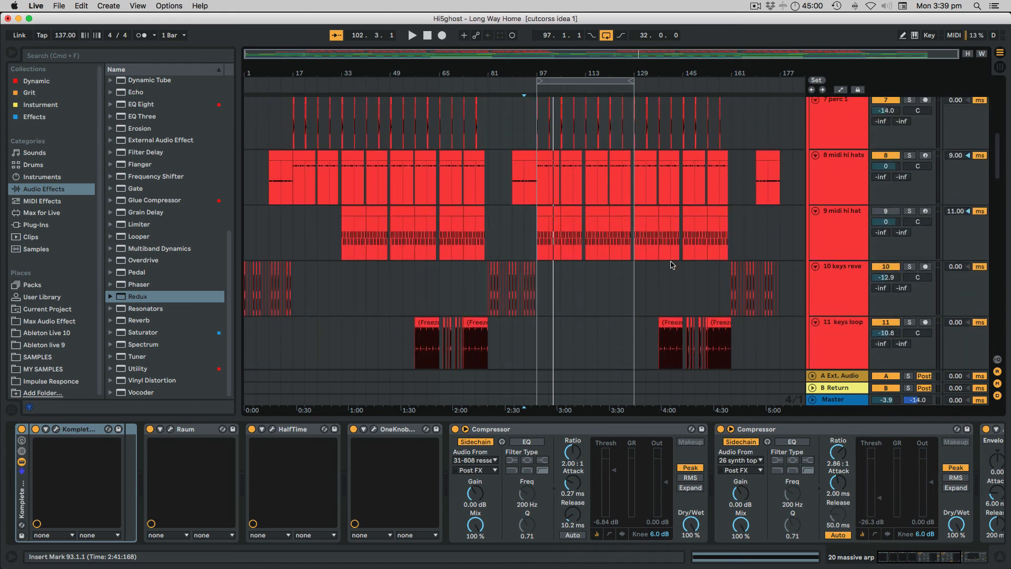
pyautogui.scroll(-9, 671, 265)
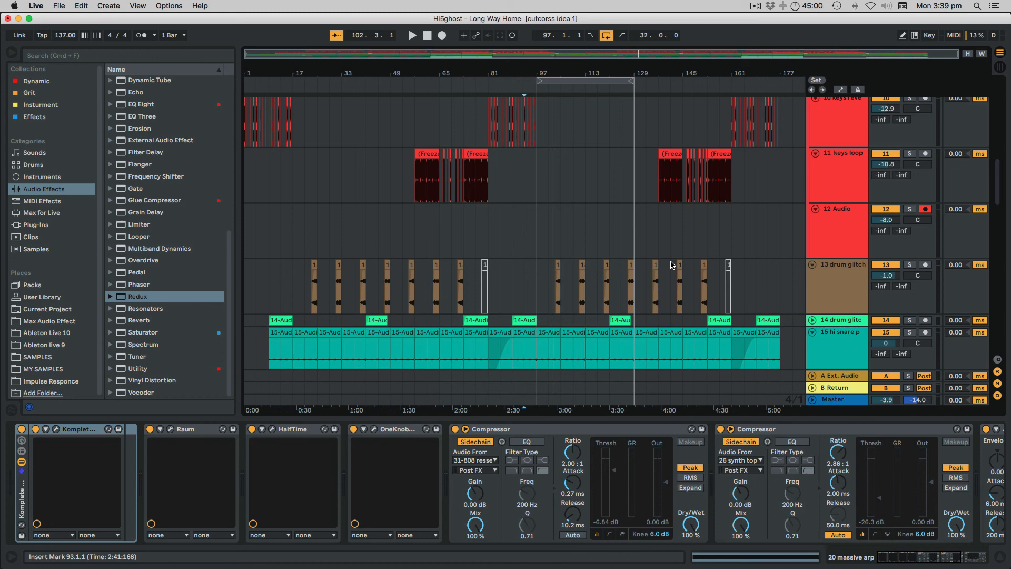
pyautogui.scroll(-6, 671, 265)
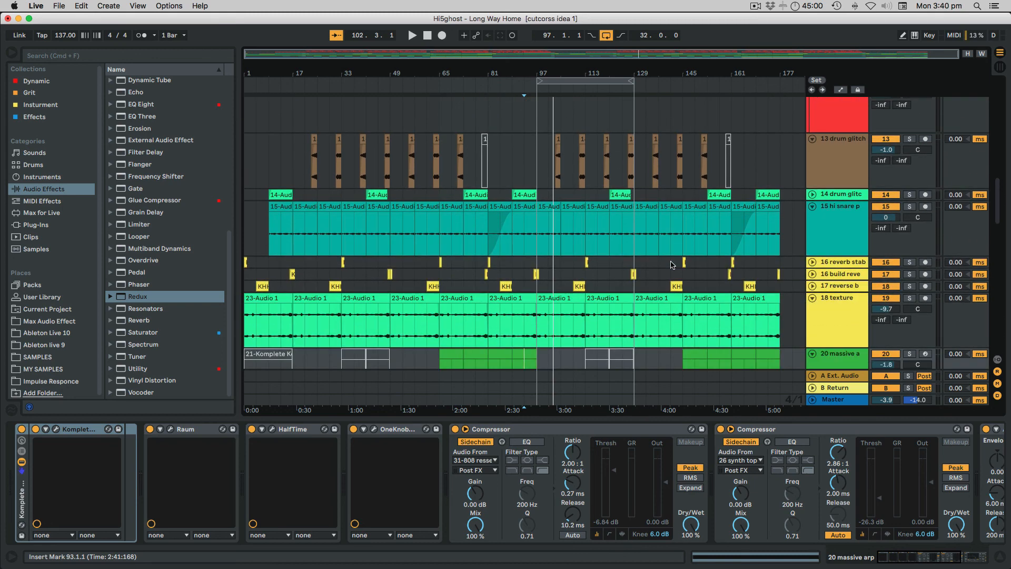